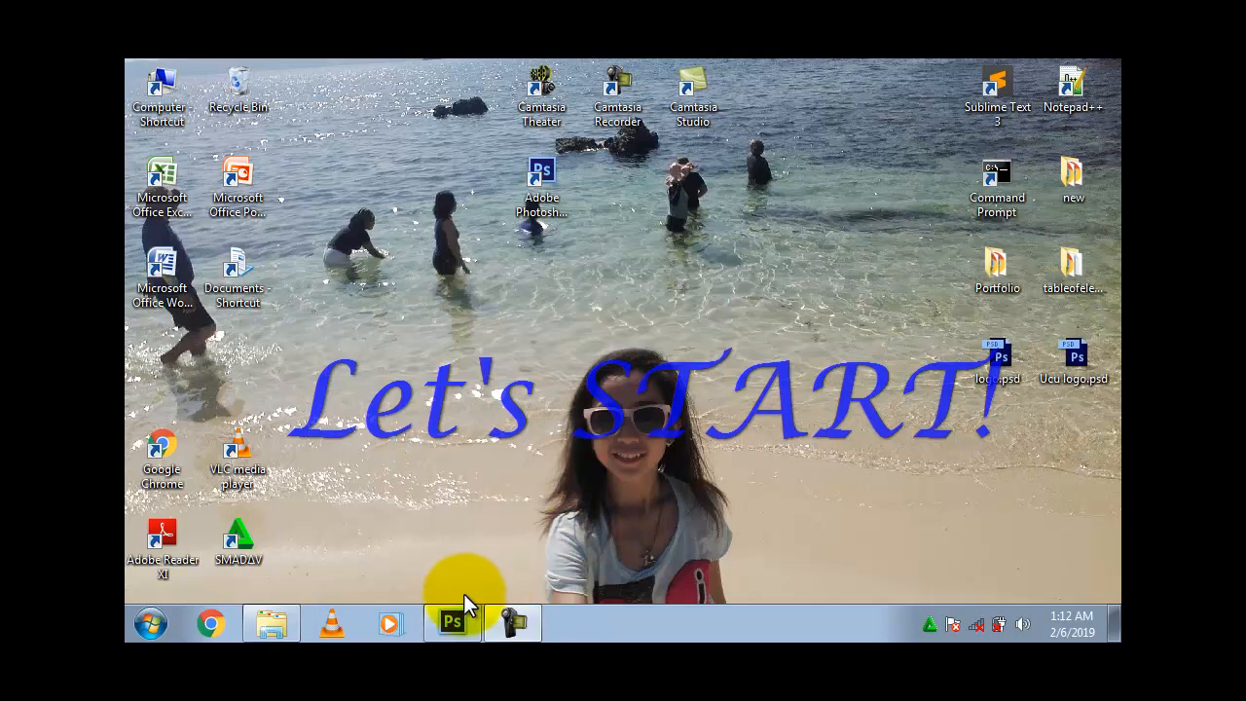
Step: Switch to Photoshop and create an 11 by 11 inch document named "ucu logo" at 300 pixels/inch with a white background
click(454, 621)
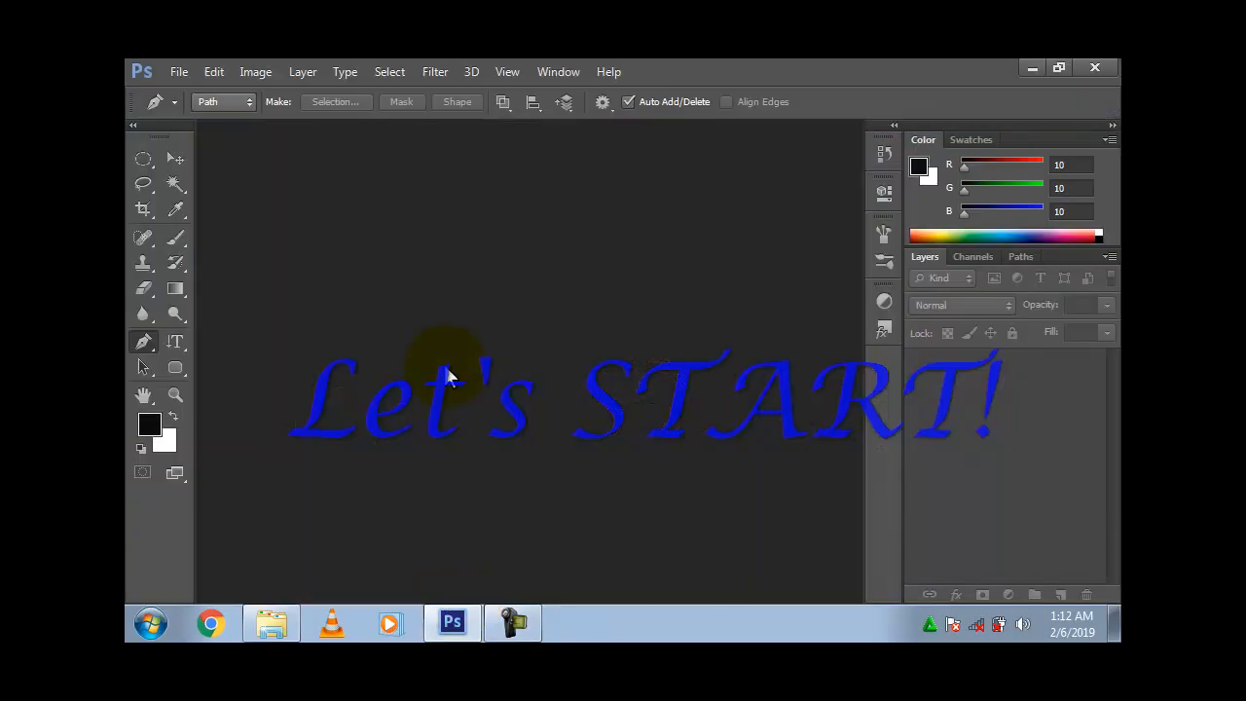
click(185, 70)
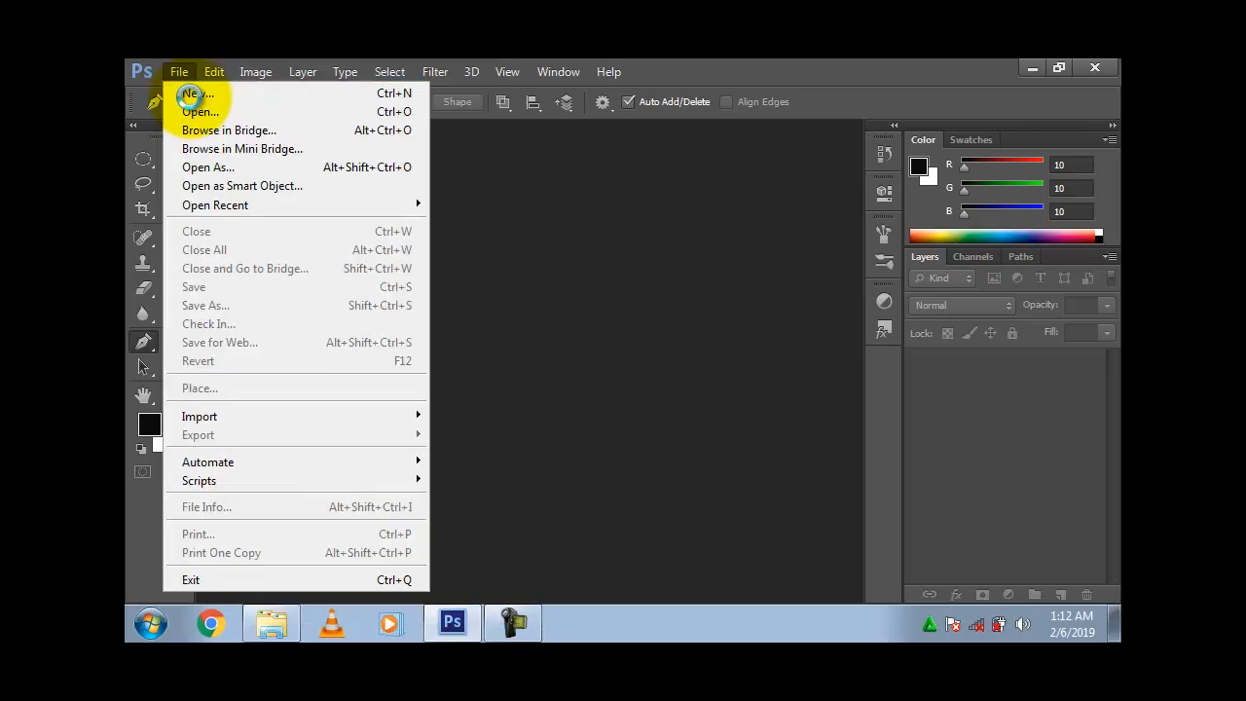
click(194, 94)
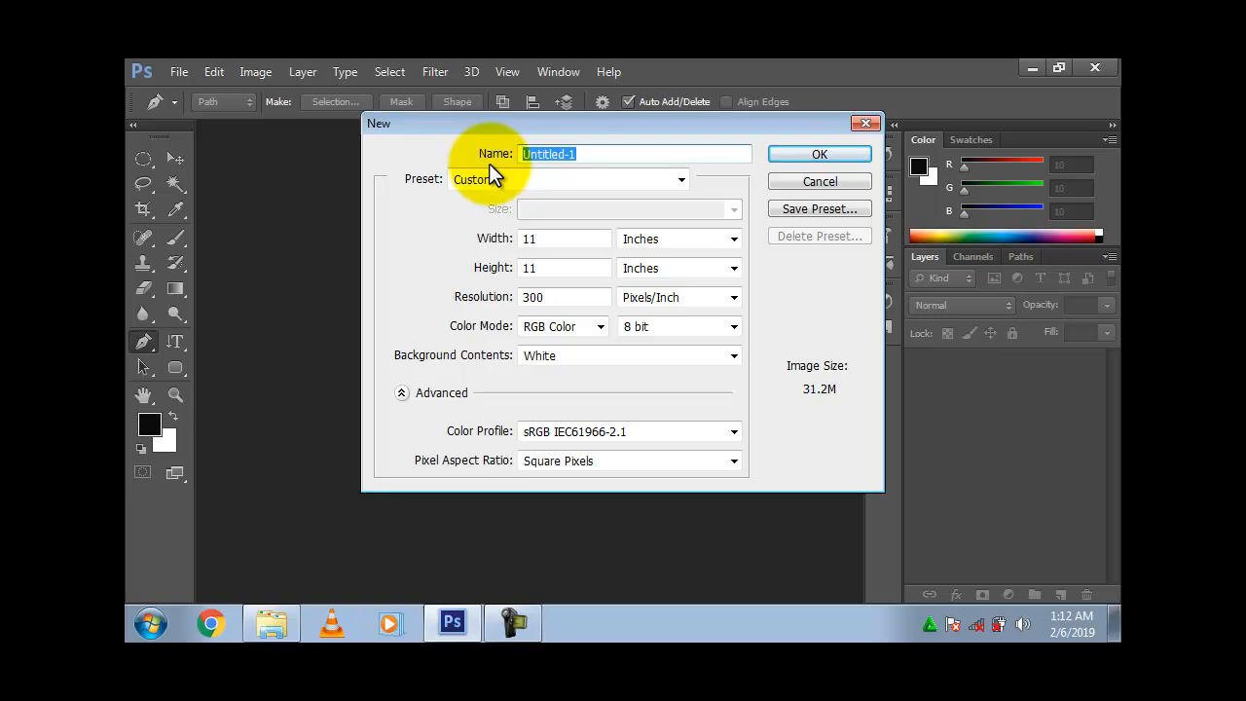
text(ucu logo)
click(548, 243)
click(551, 267)
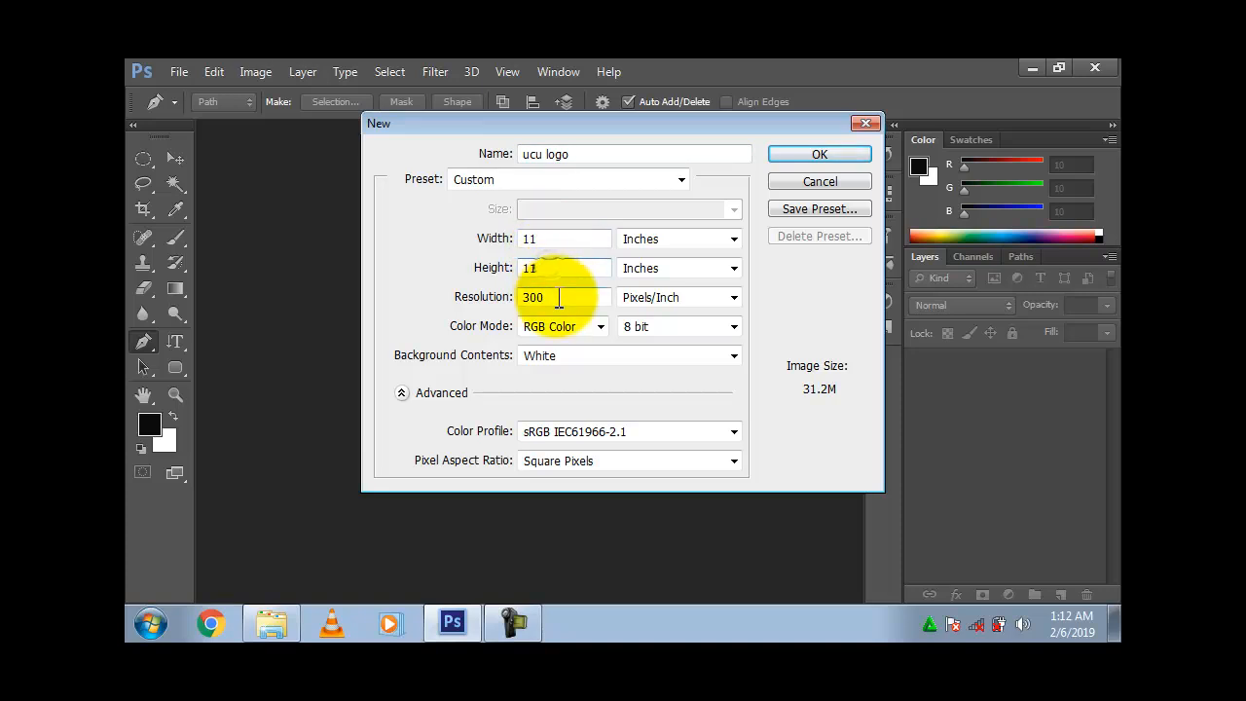
click(815, 154)
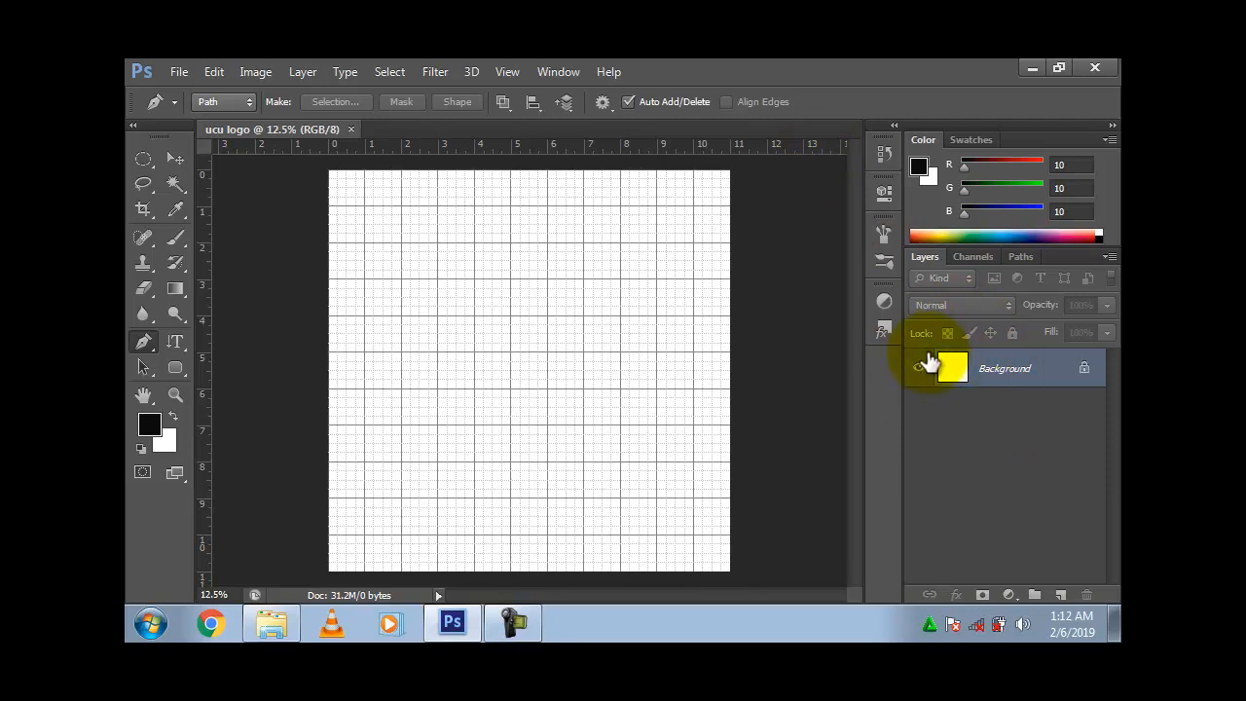
Step: Add a new layer named "sun" above the background
click(304, 72)
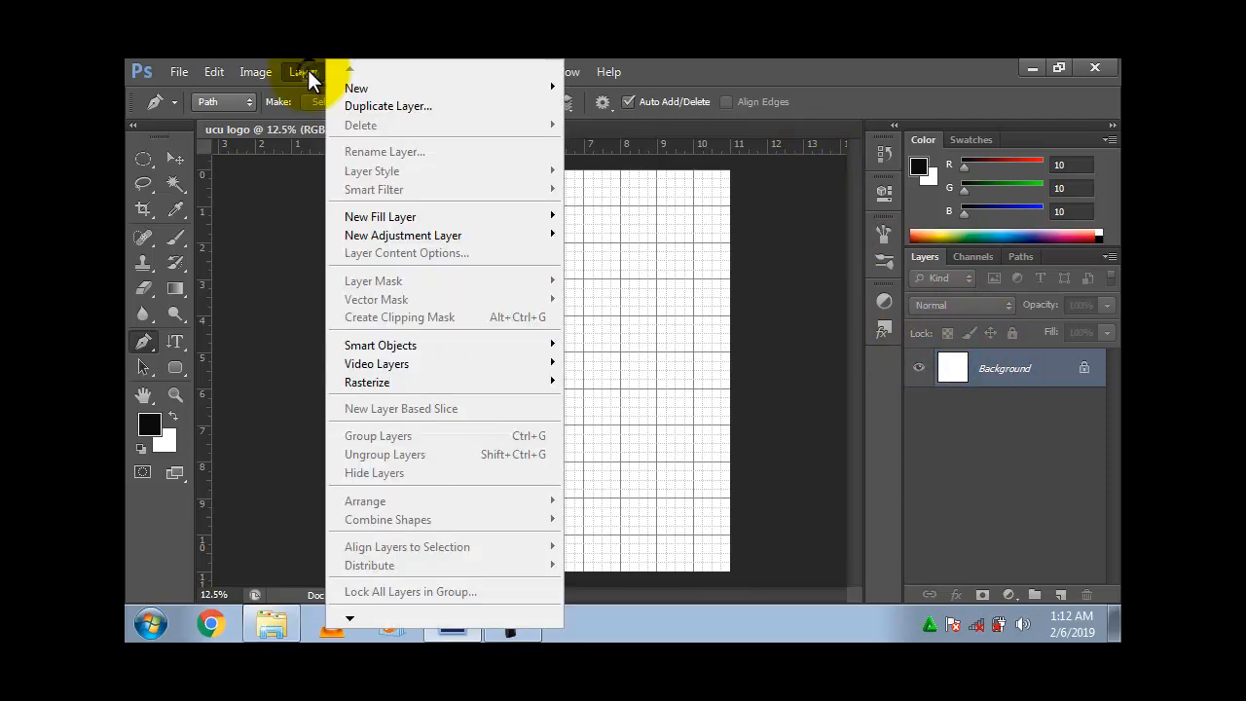
mouse_move(361, 91)
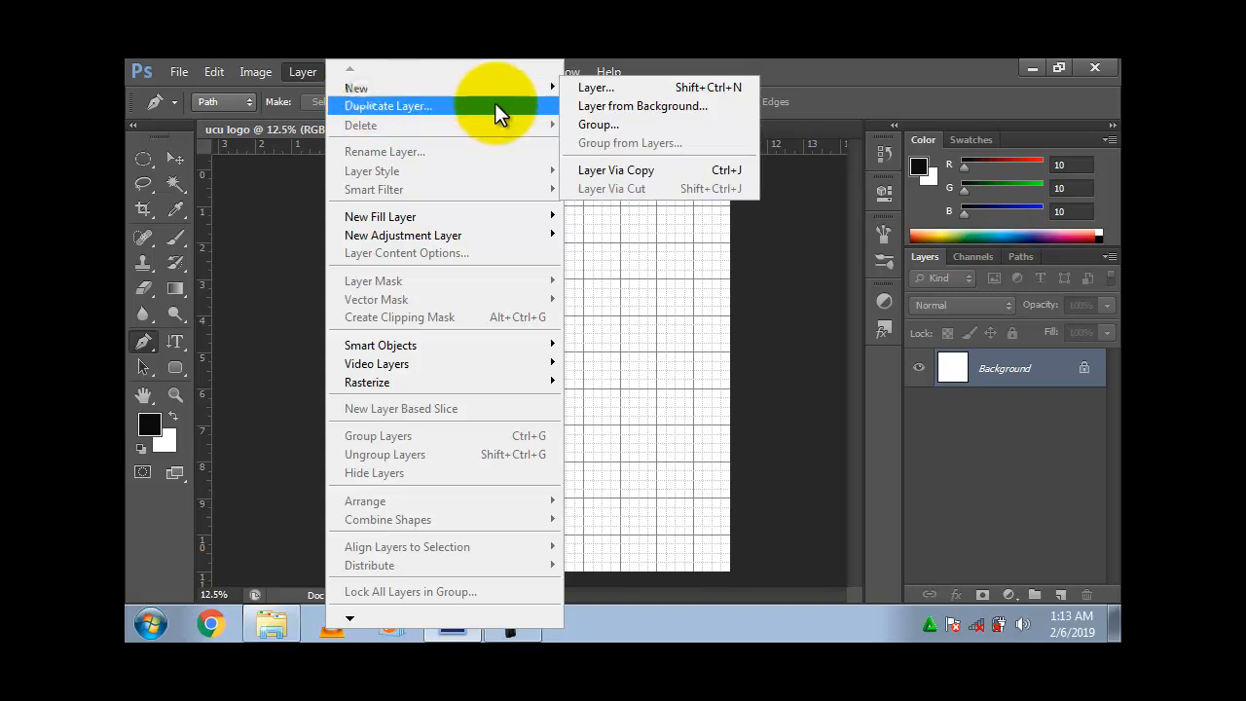
click(609, 85)
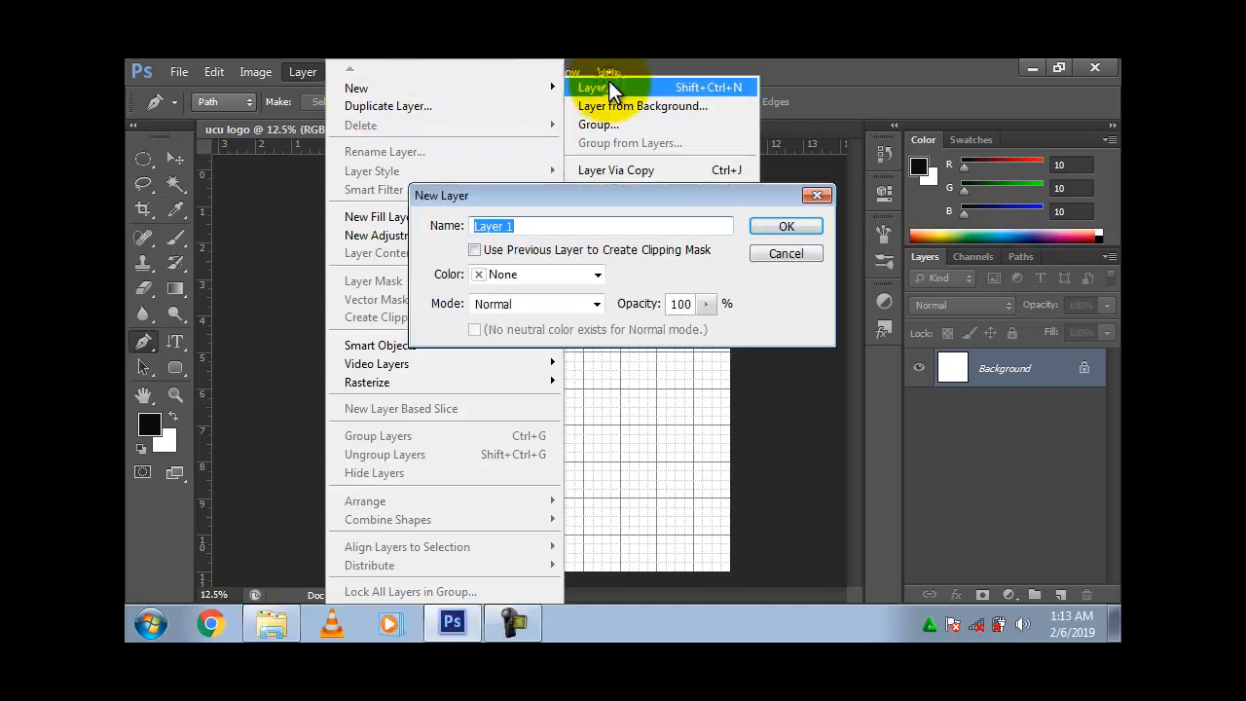
text(su)
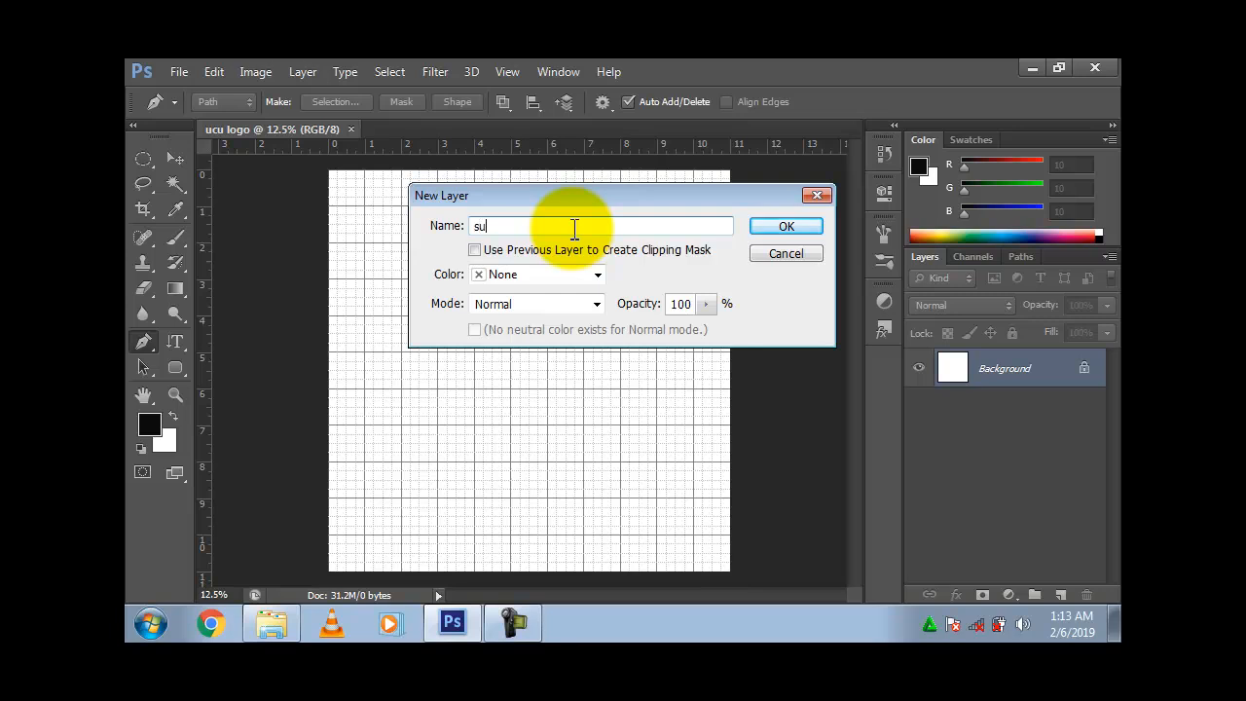
text(n)
key(Return)
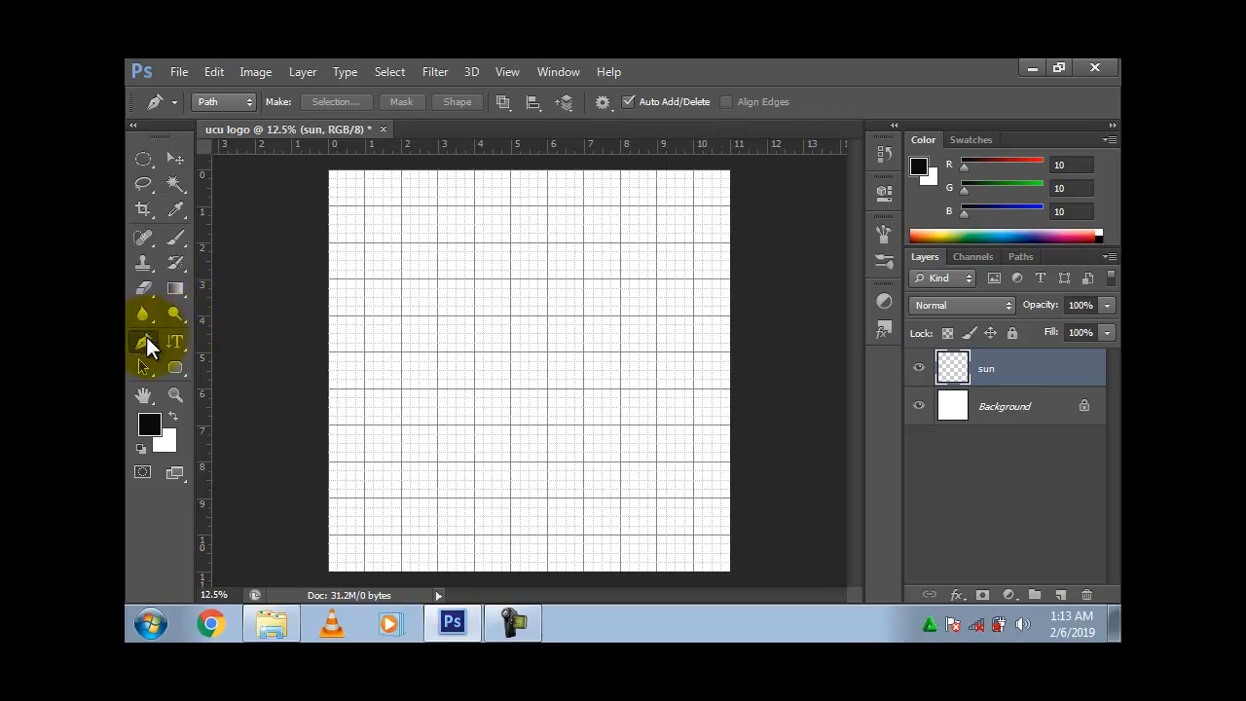
Step: Draw a closed five-point pointed ray path about 5 inches wide and 9.75 inches tall, tapering downward, and convert it to a selection
click(529, 178)
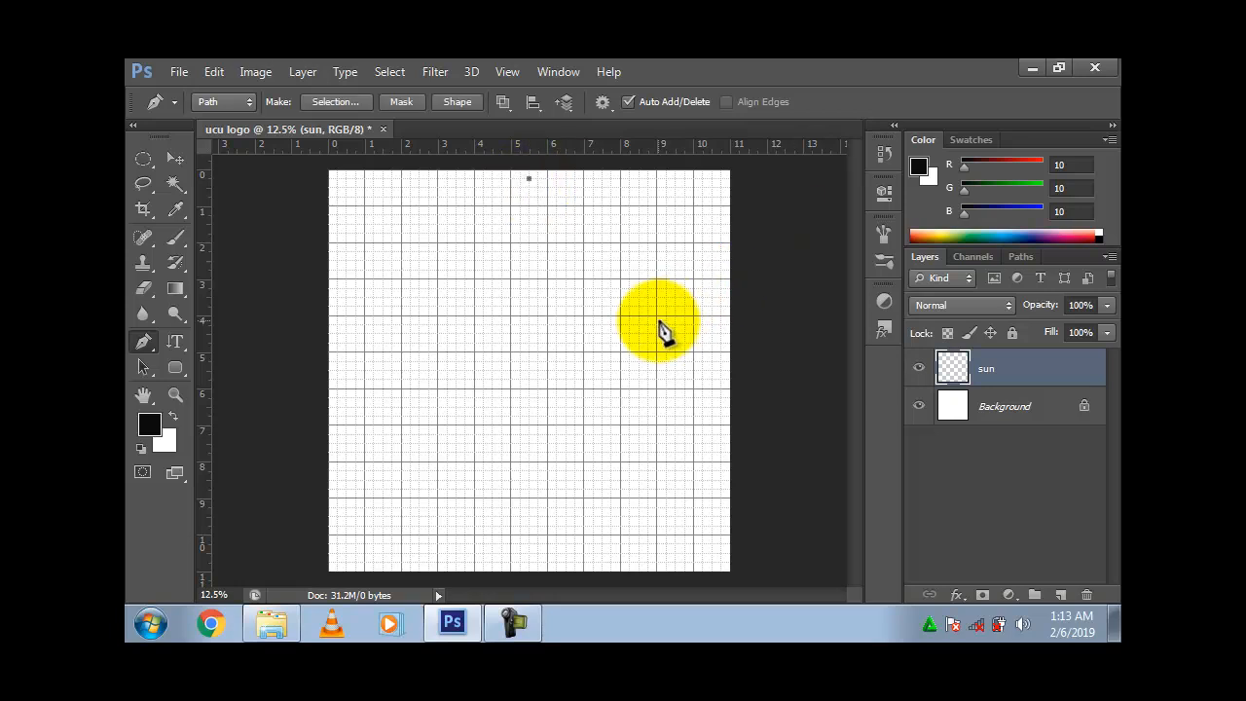
click(437, 279)
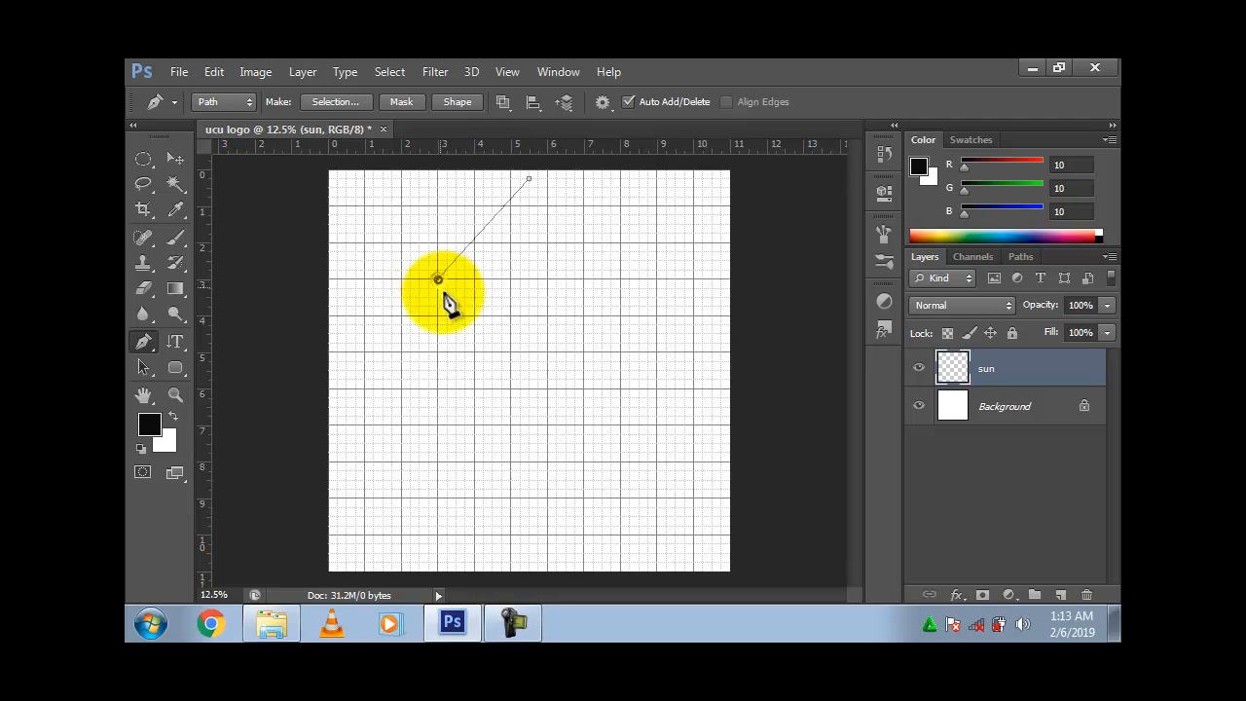
click(492, 533)
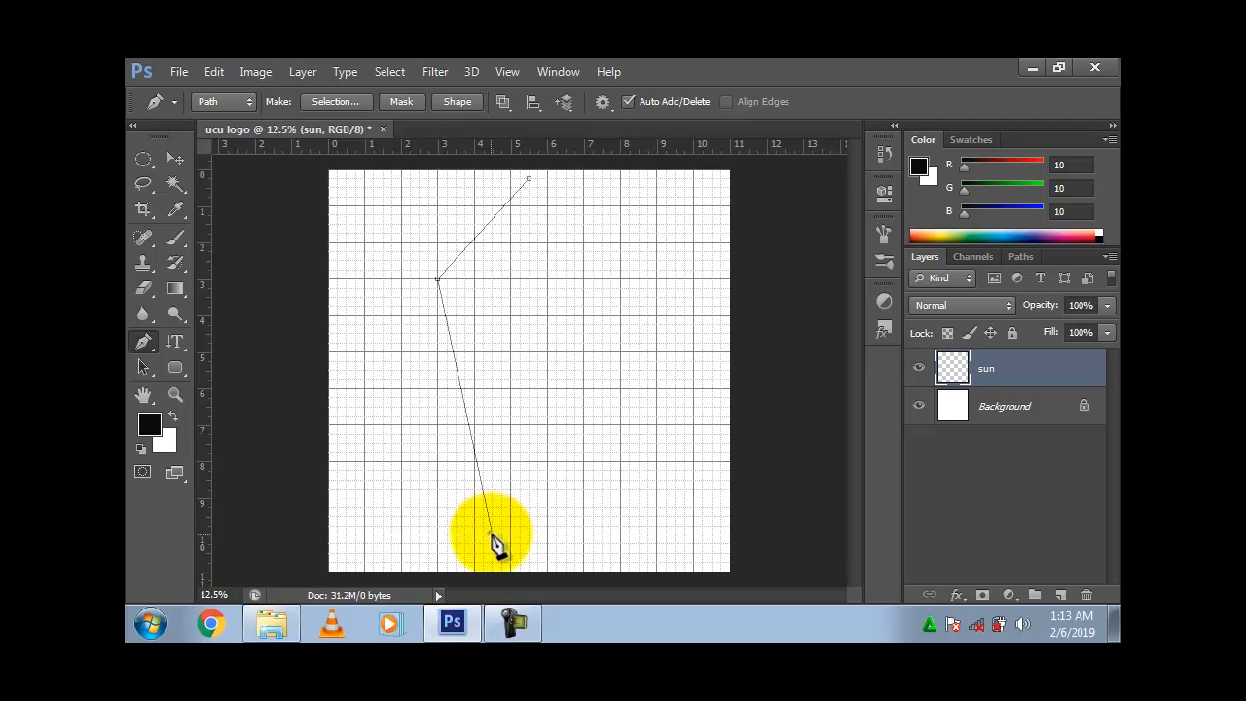
click(566, 533)
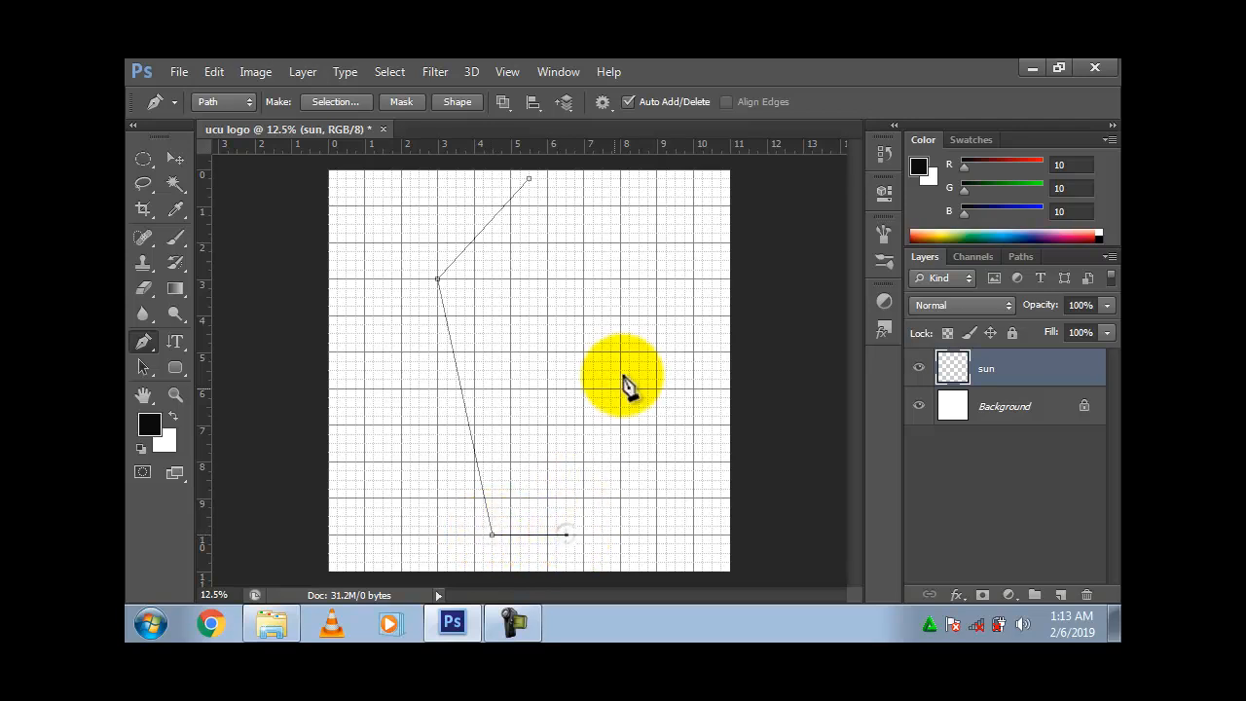
click(621, 279)
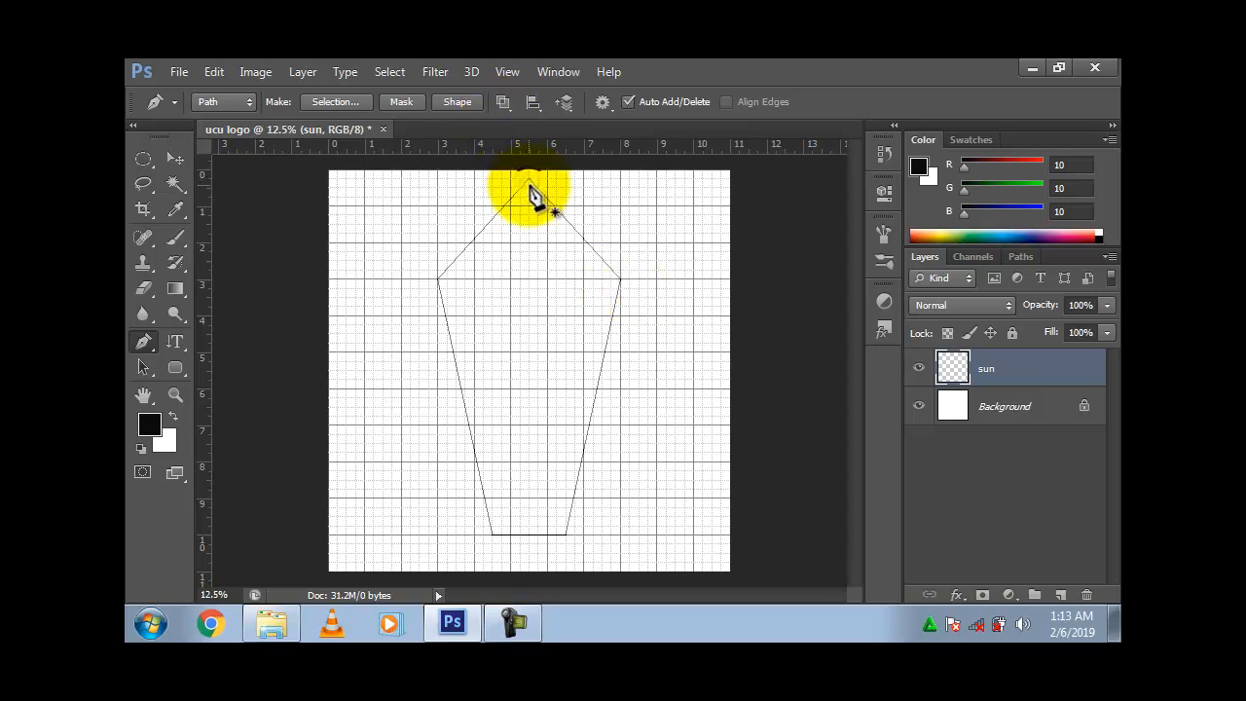
key(ctrl+Return)
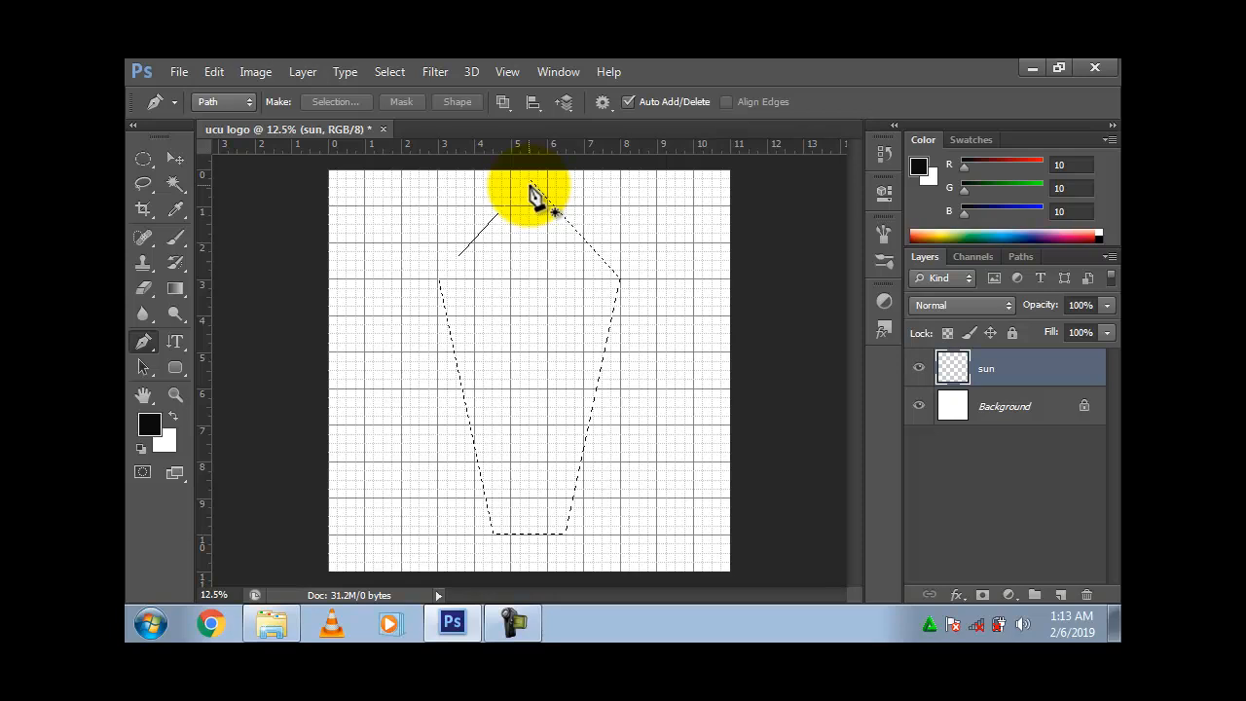
Step: Fill the ray selection with yellow #faf706 at 100% opacity in Normal mode, and deselect
key(shift+F5)
click(594, 223)
click(596, 260)
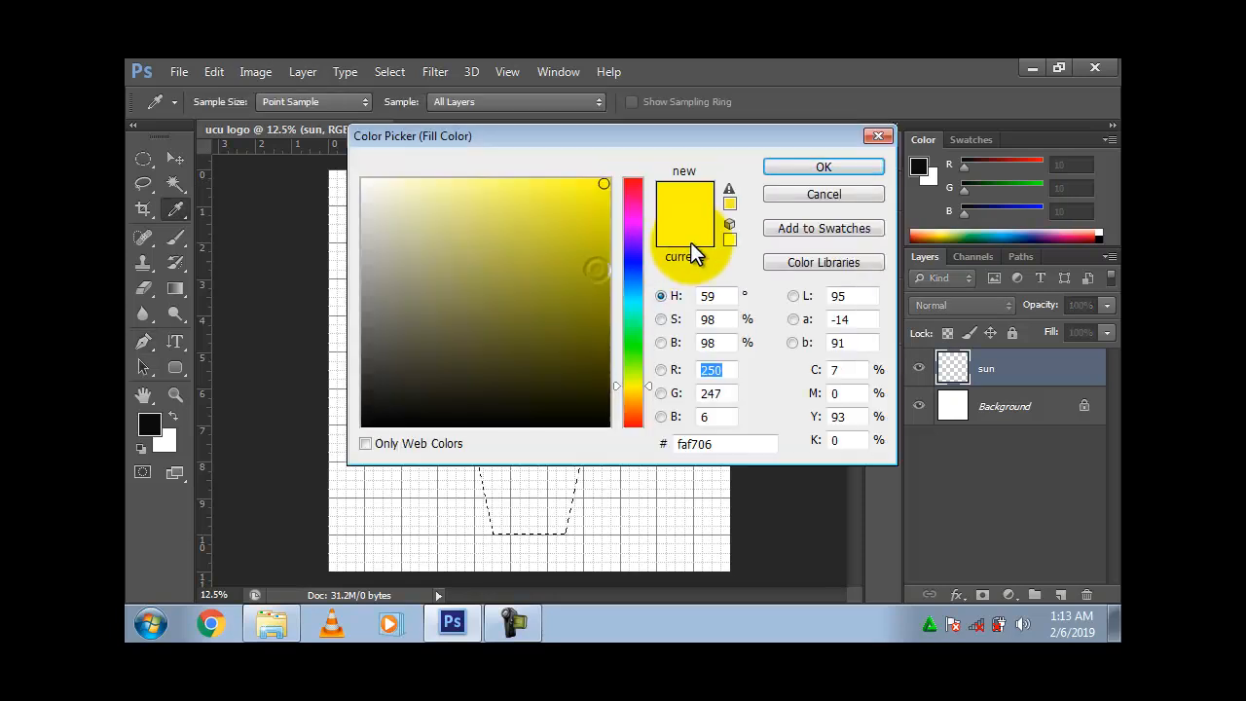
key(Return)
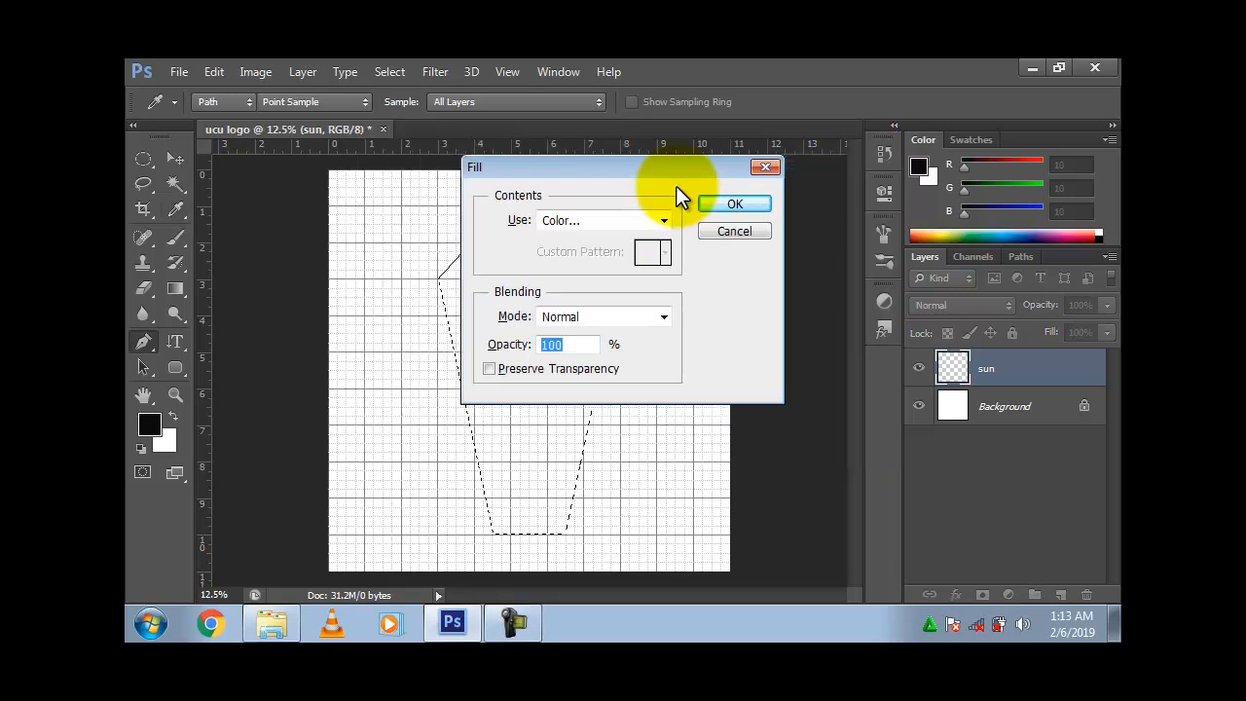
key(Return)
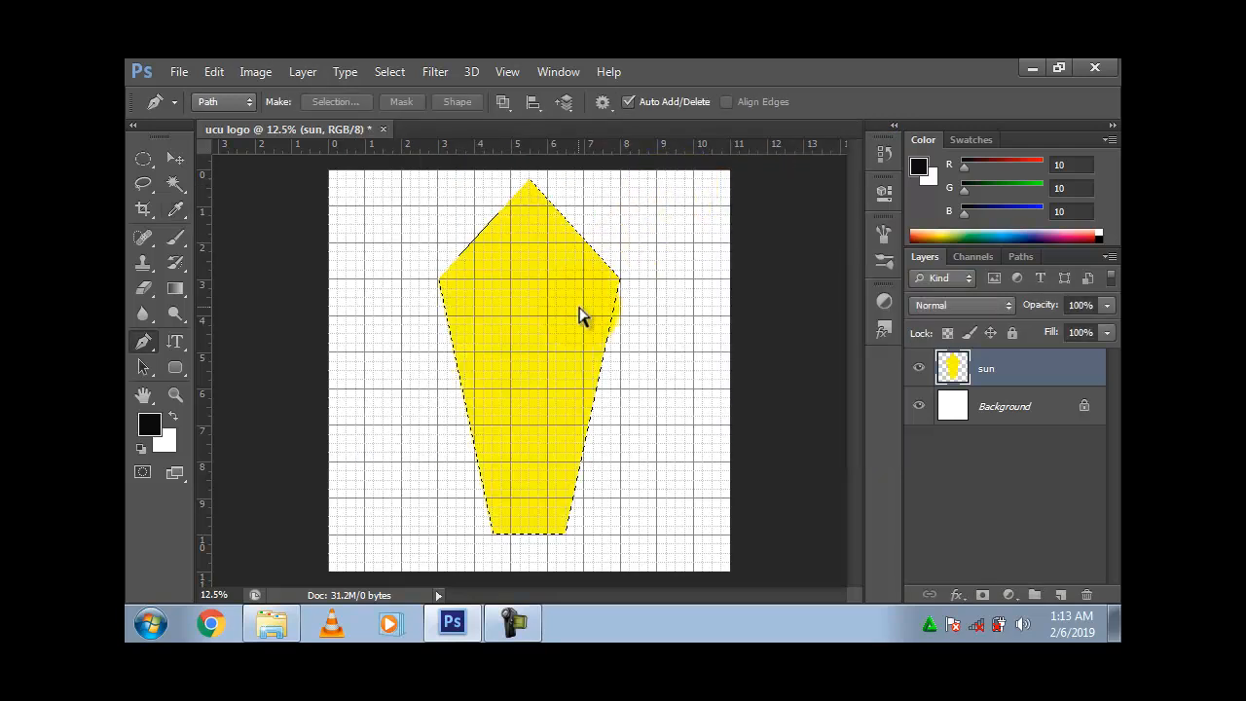
key(ctrl+d)
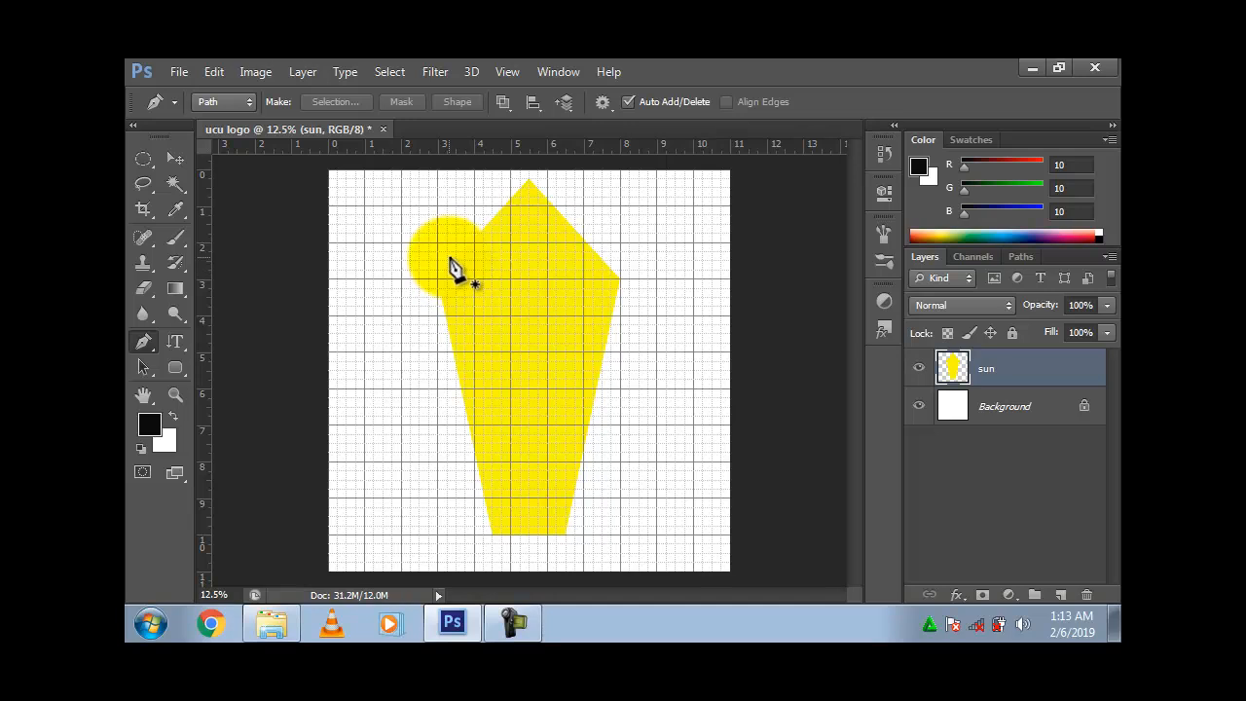
Step: Cut a slanted slit about 0.25 inch wide out of the ray near its left edge using a Pen path selection, and deselect
click(447, 260)
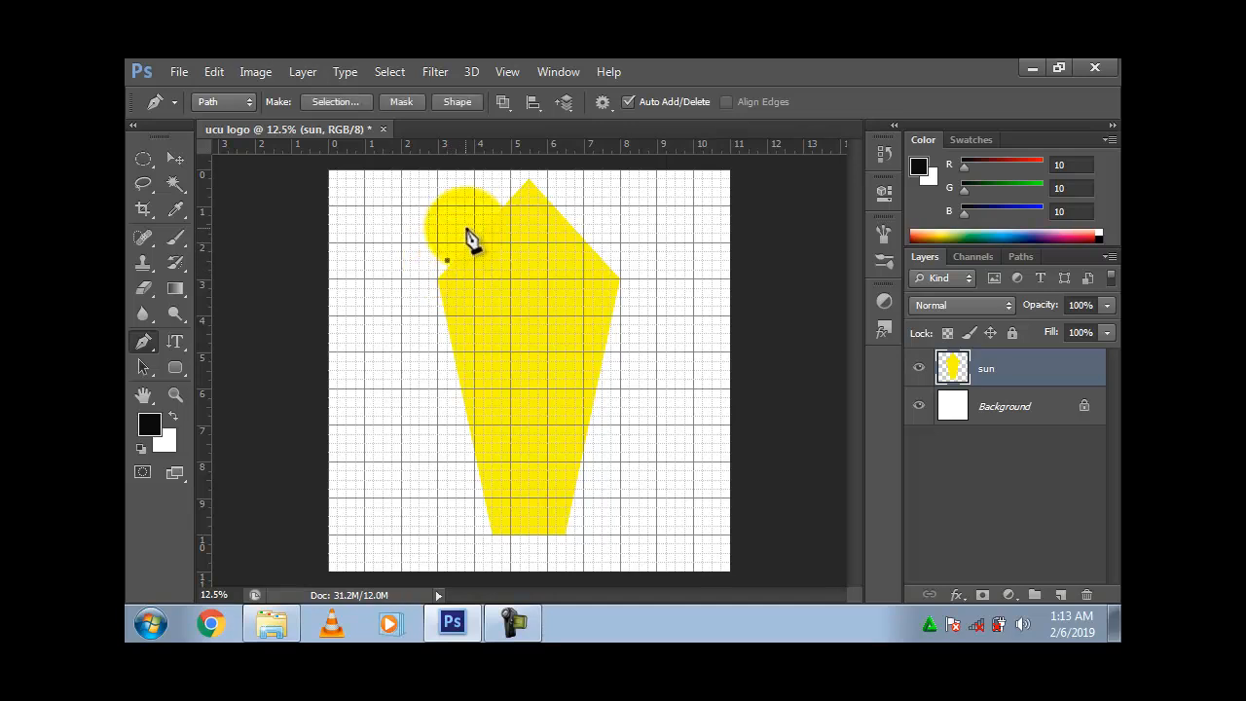
click(455, 243)
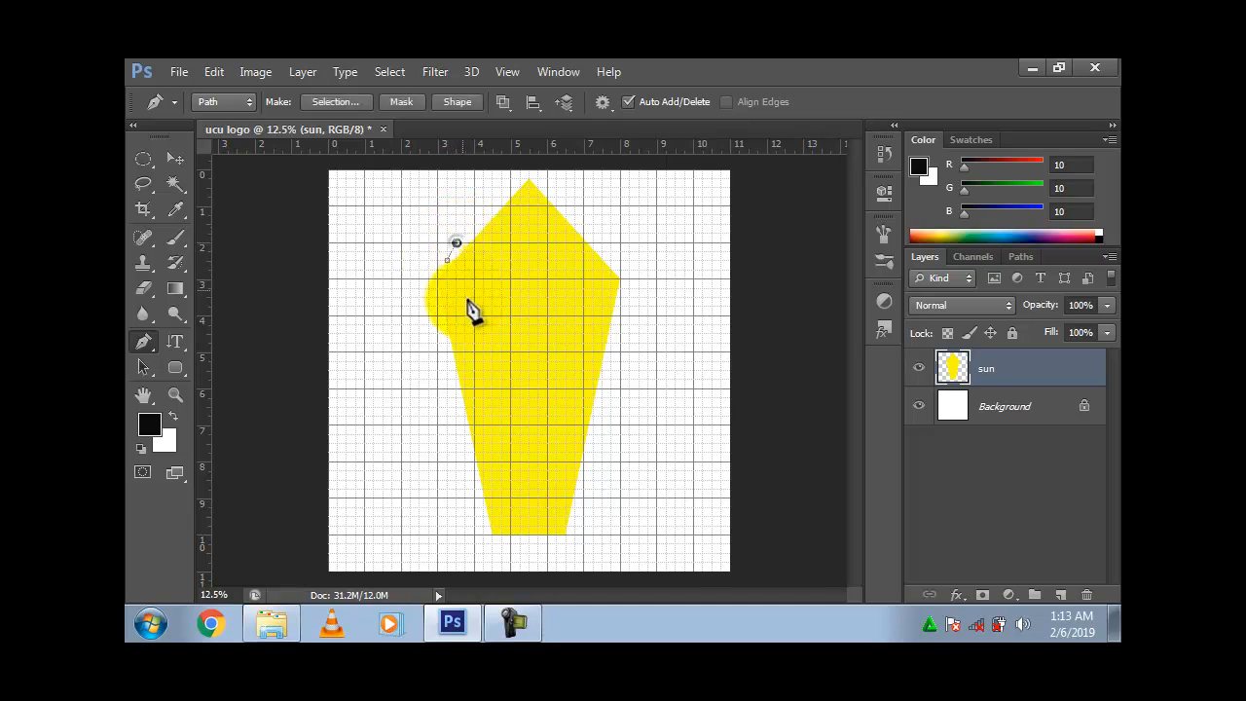
click(502, 534)
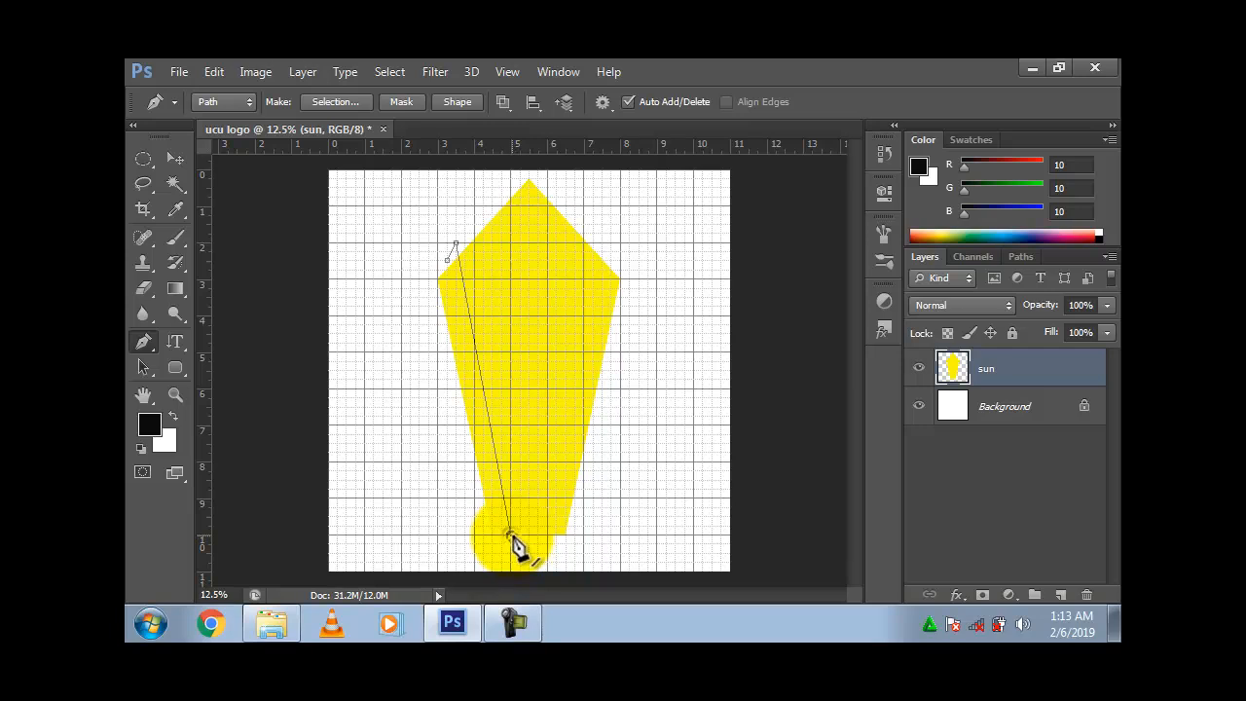
click(447, 260)
key(ctrl+Return)
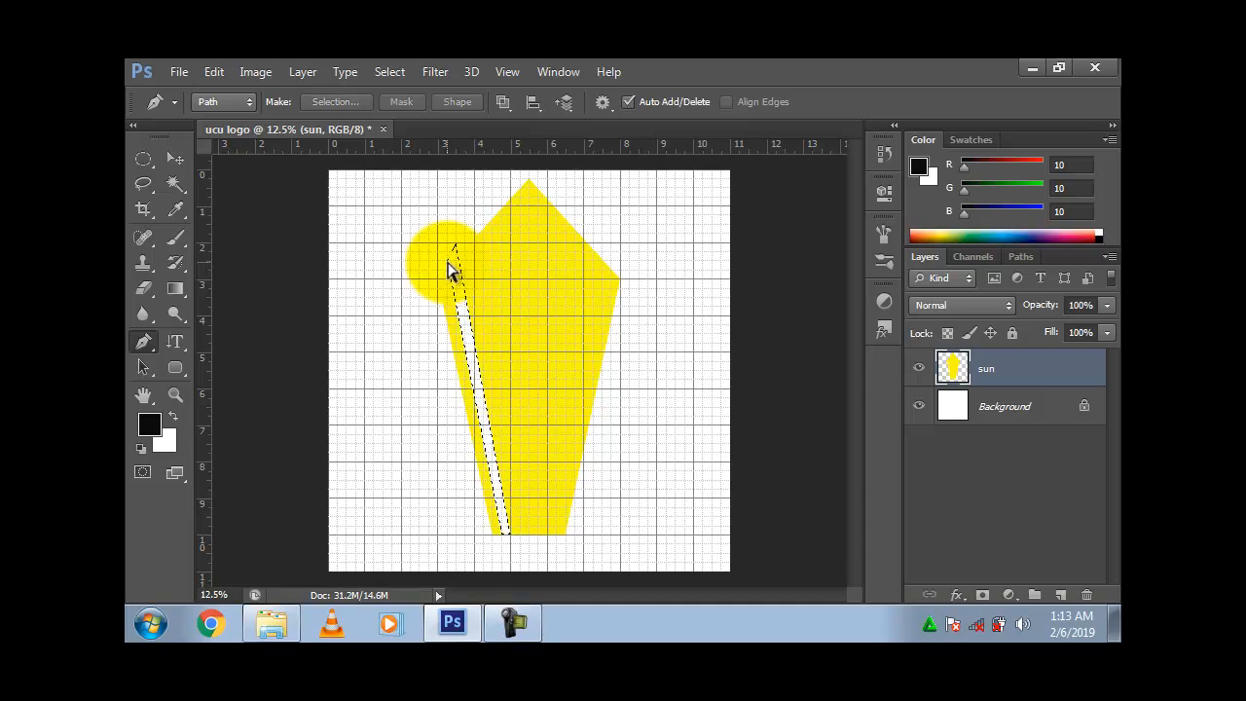
key(ctrl+d)
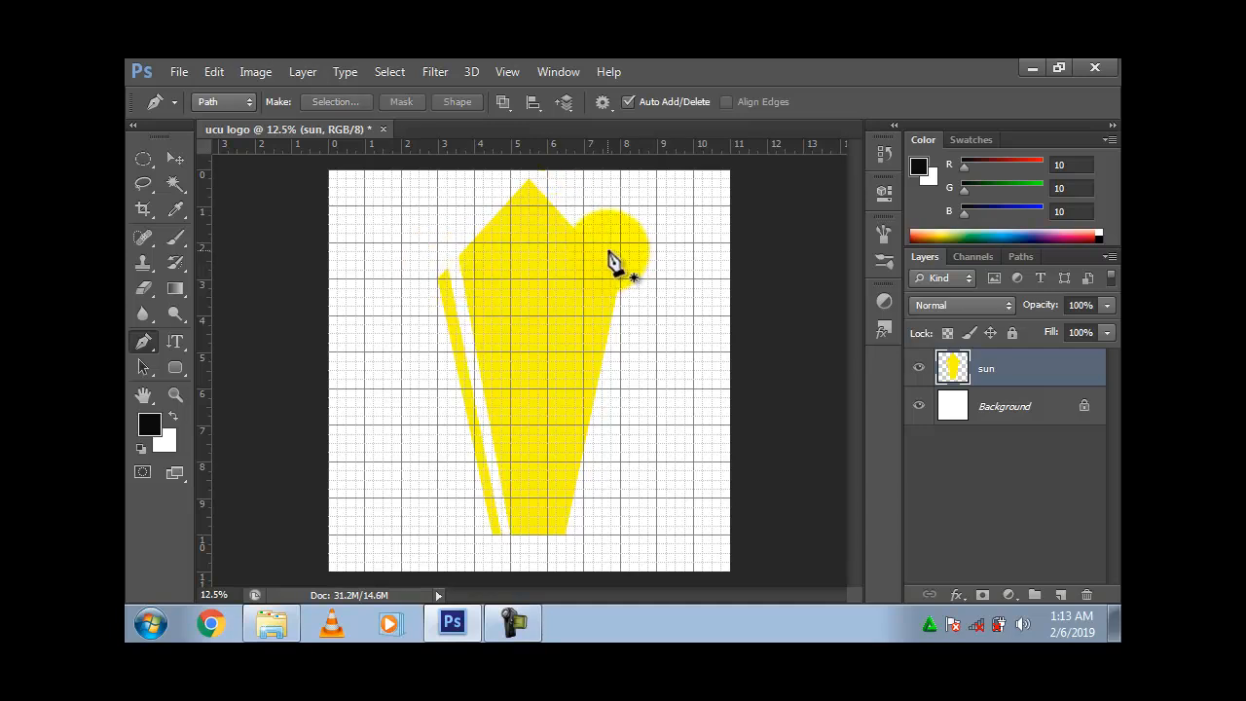
Step: Cut a mirrored slanted slit about 0.25 inch wide out of the ray near its right edge, and deselect
click(593, 242)
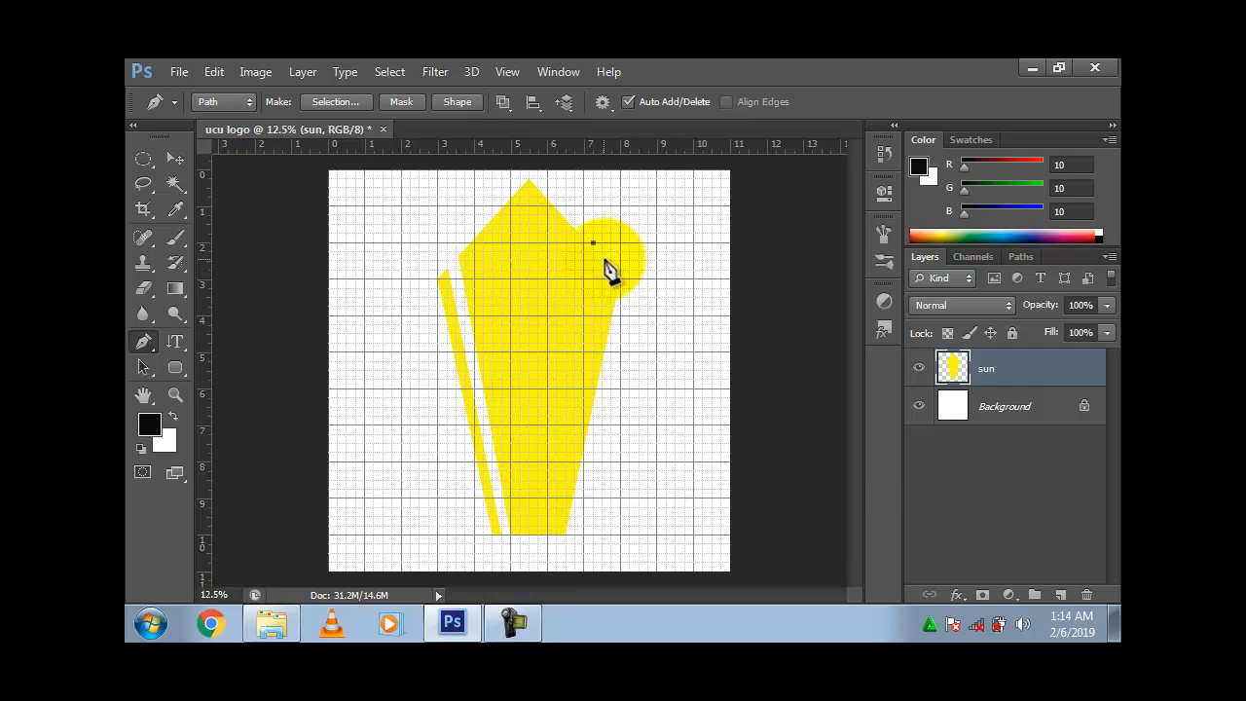
click(602, 259)
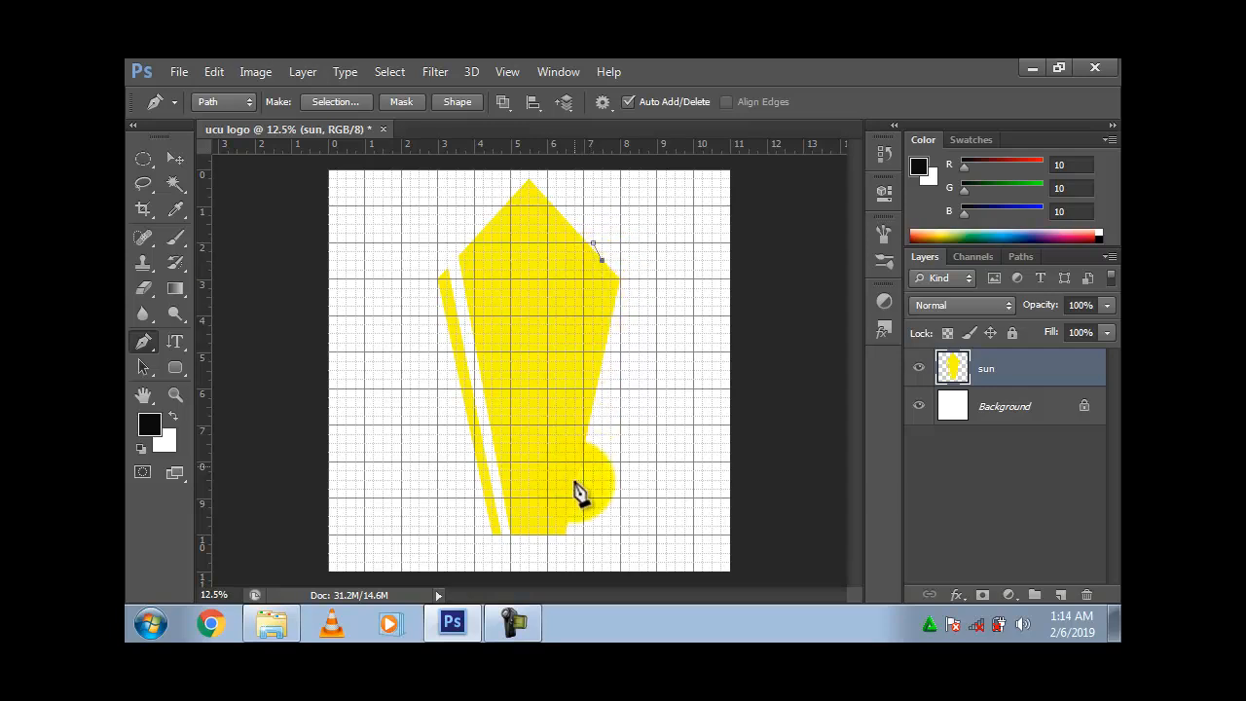
click(552, 536)
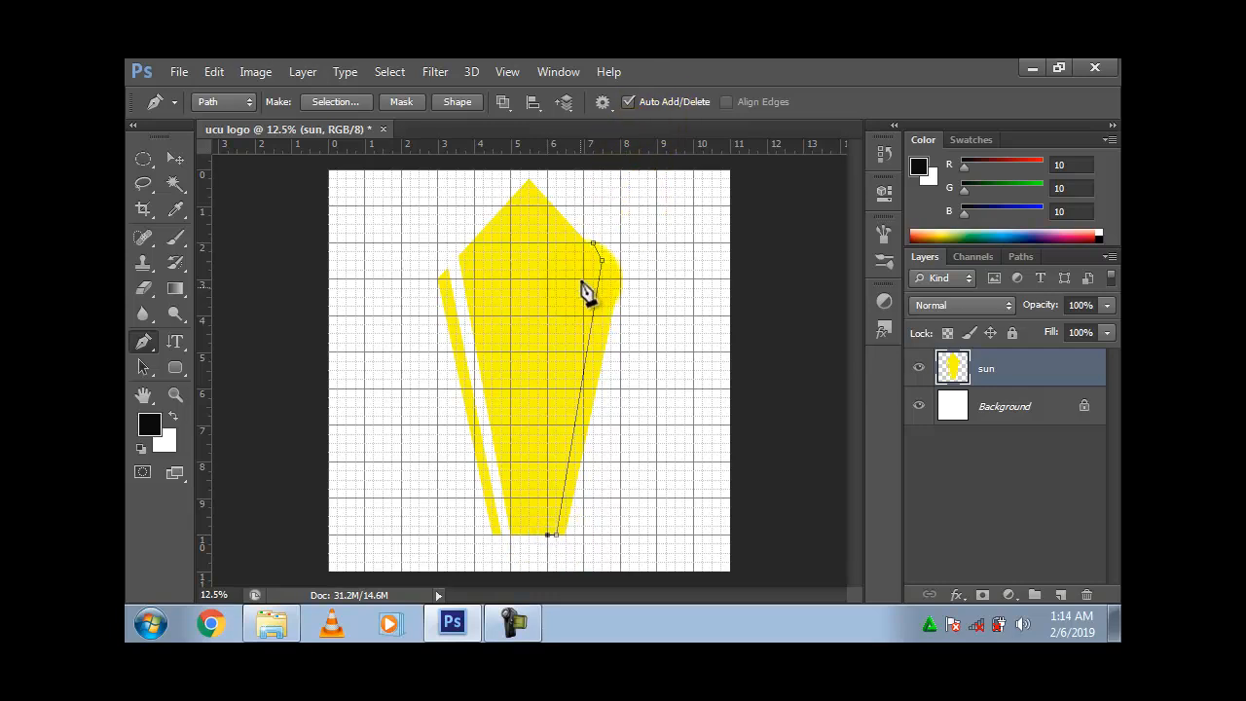
click(593, 243)
key(ctrl+Return)
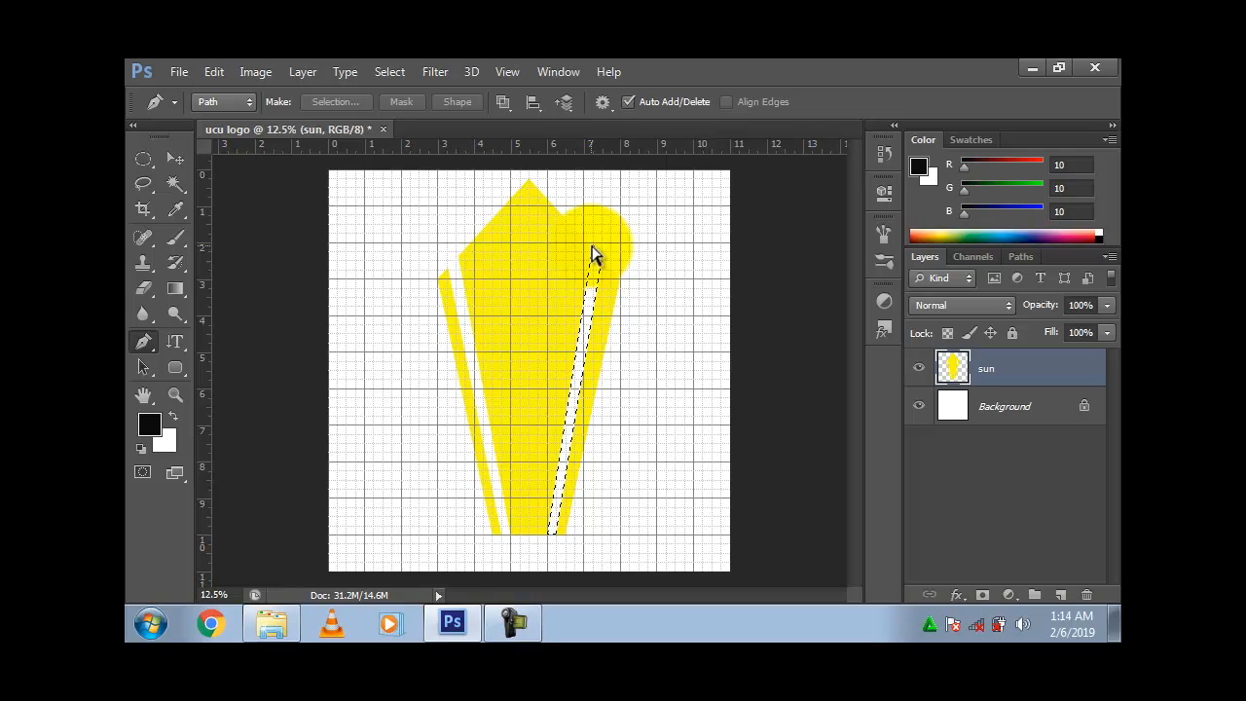
key(ctrl+d)
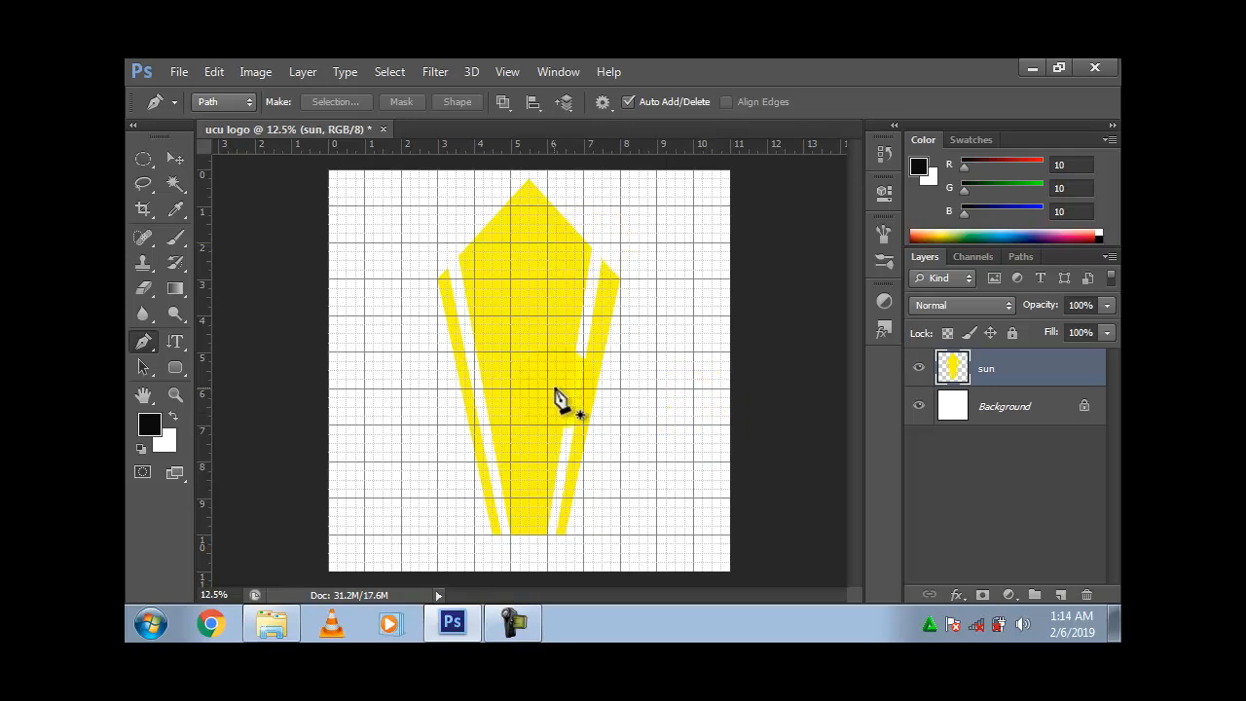
Step: Free-transform the ray to 40% width and about 54% height, placing it horizontally centred in the canvas's upper half
key(ctrl+t)
click(614, 371)
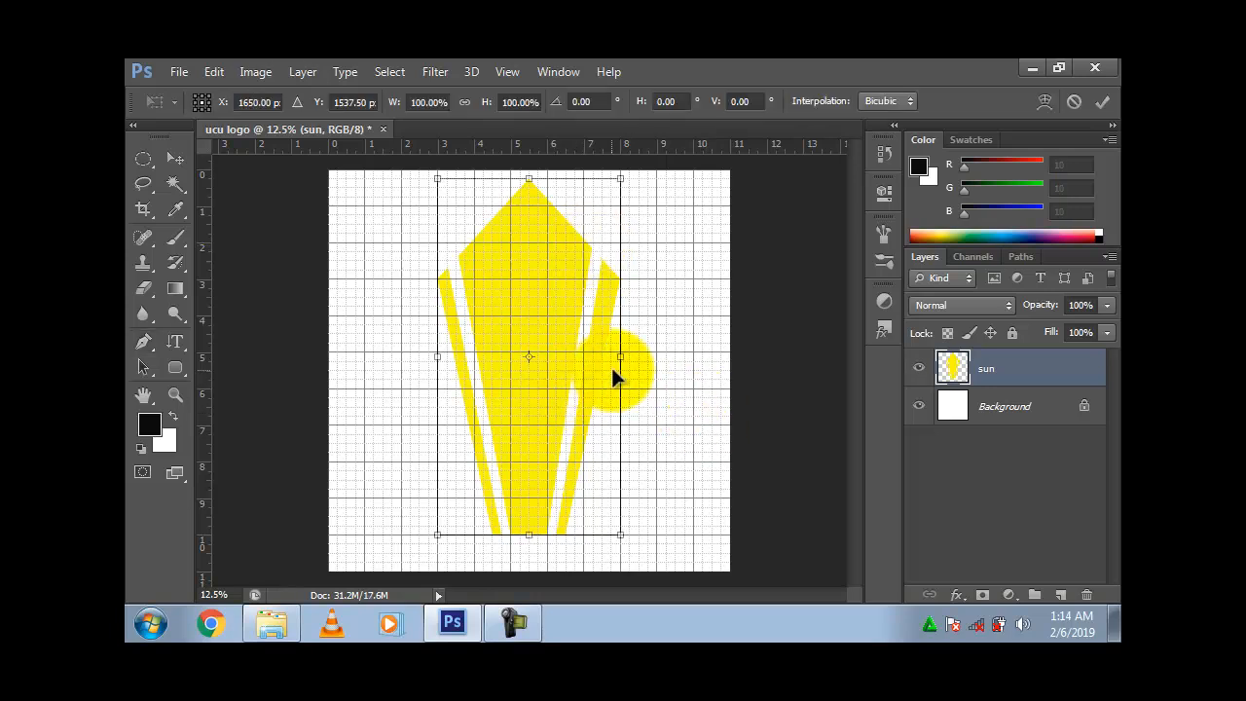
drag(620, 360, 510, 362)
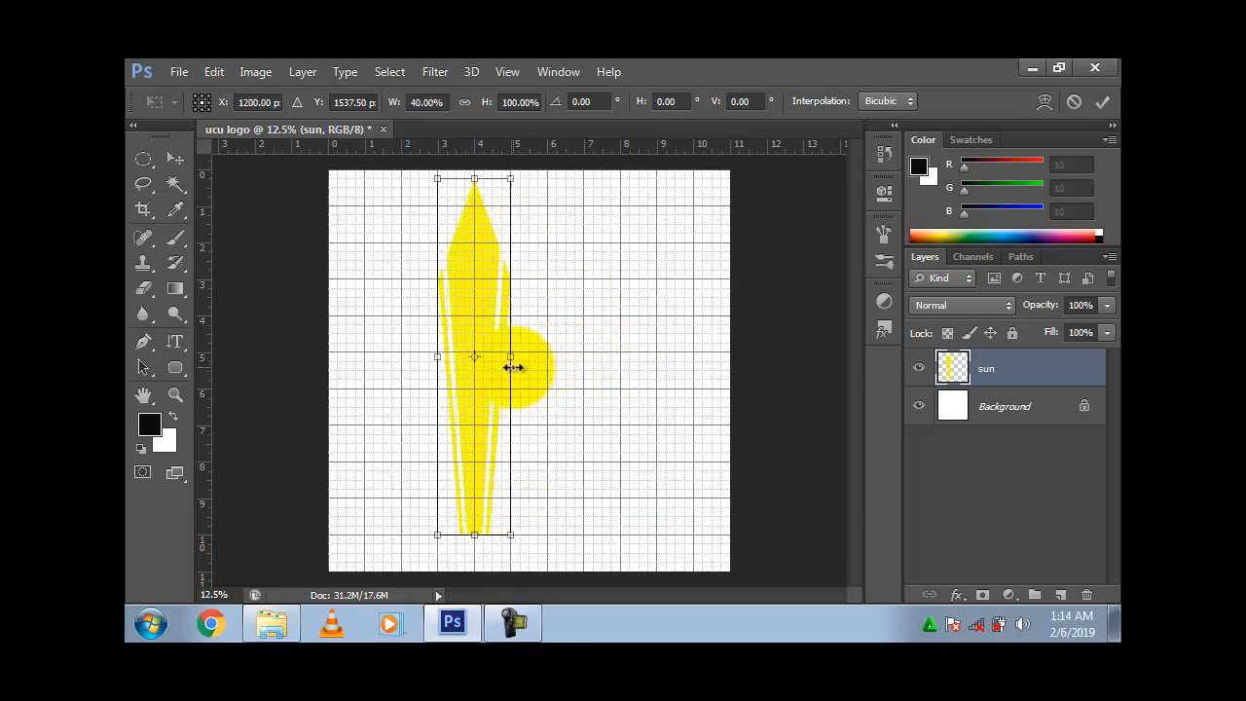
drag(477, 535, 476, 350)
drag(472, 289, 530, 292)
drag(529, 351, 527, 366)
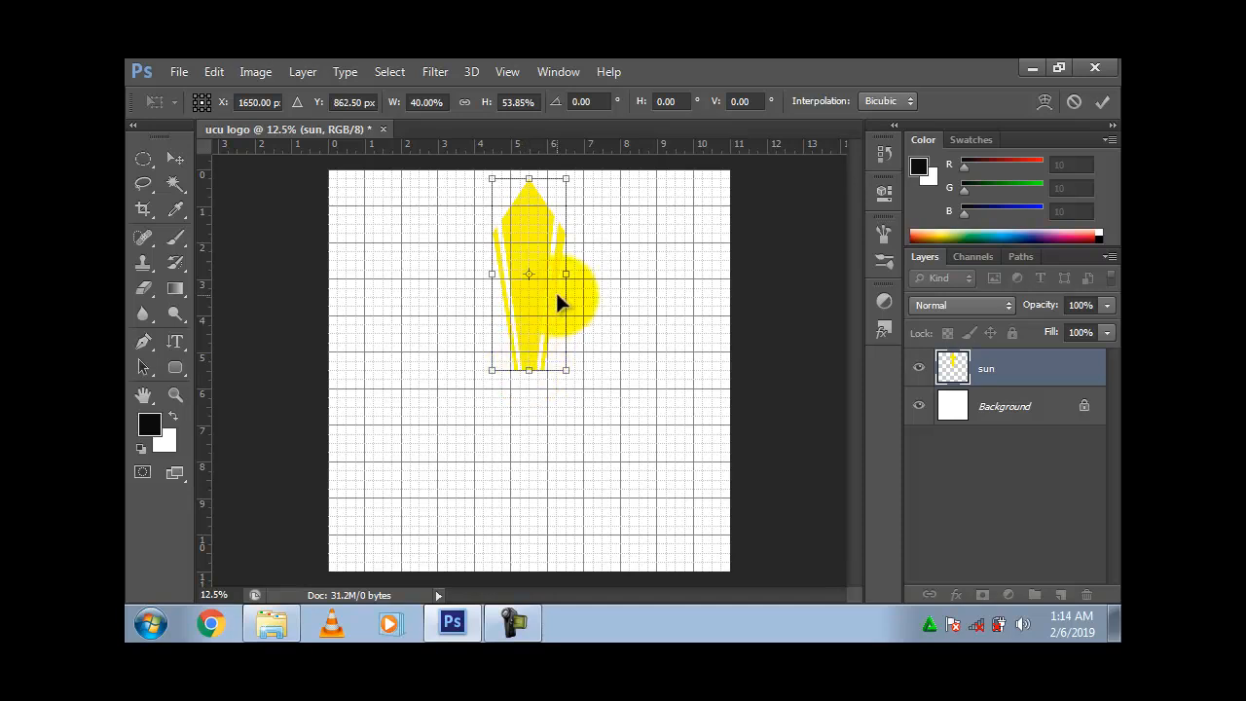
Step: Narrow the ray to 35% width, keeping its left edge in place, and apply the transform
drag(565, 282, 557, 284)
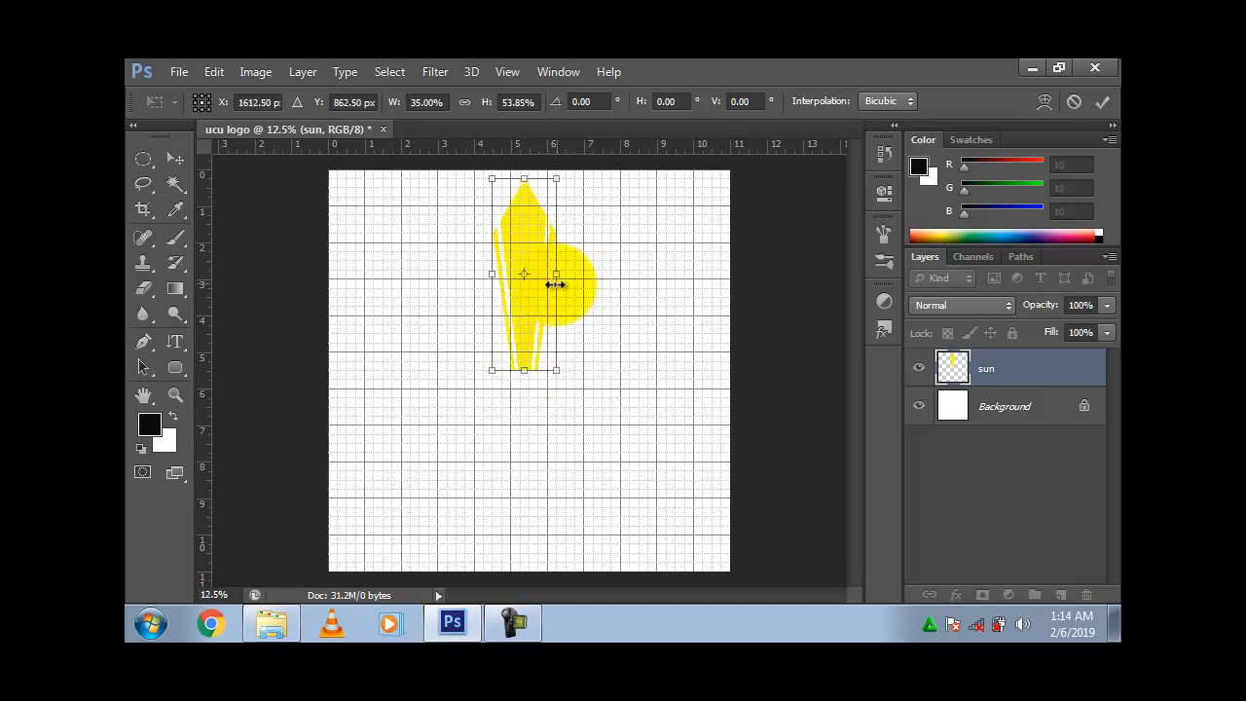
drag(526, 282, 531, 282)
key(ctrl+z)
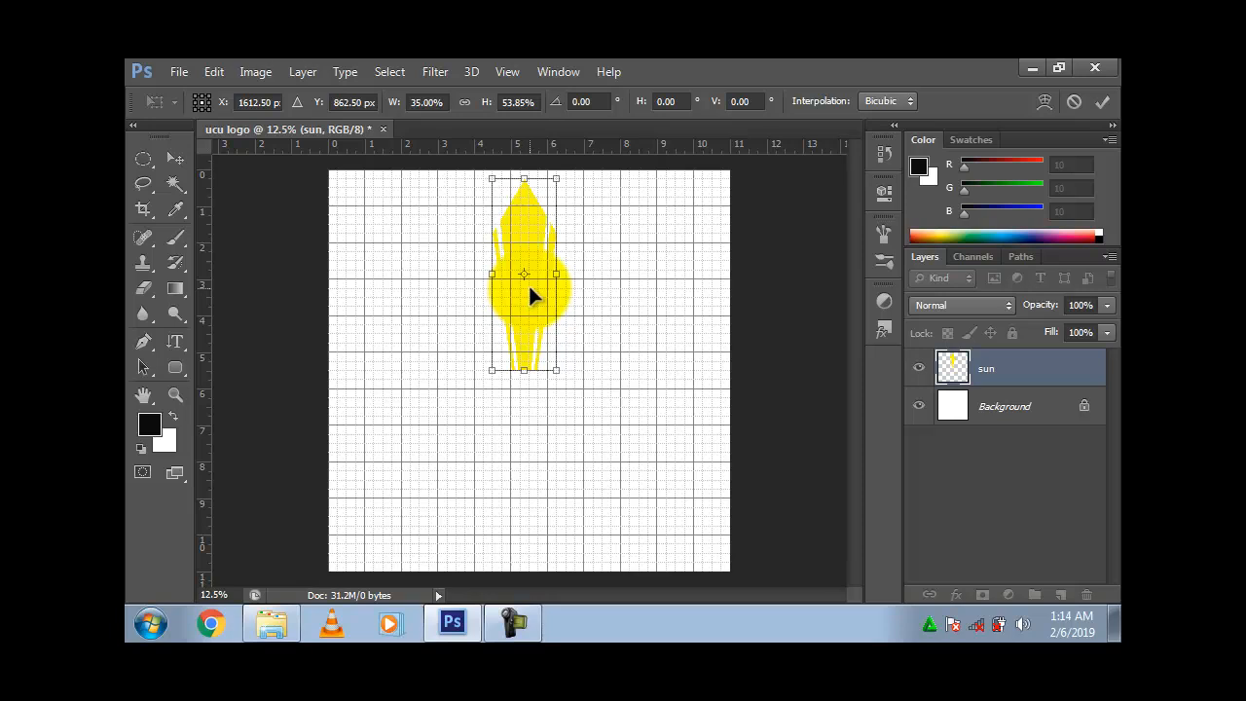
key(p)
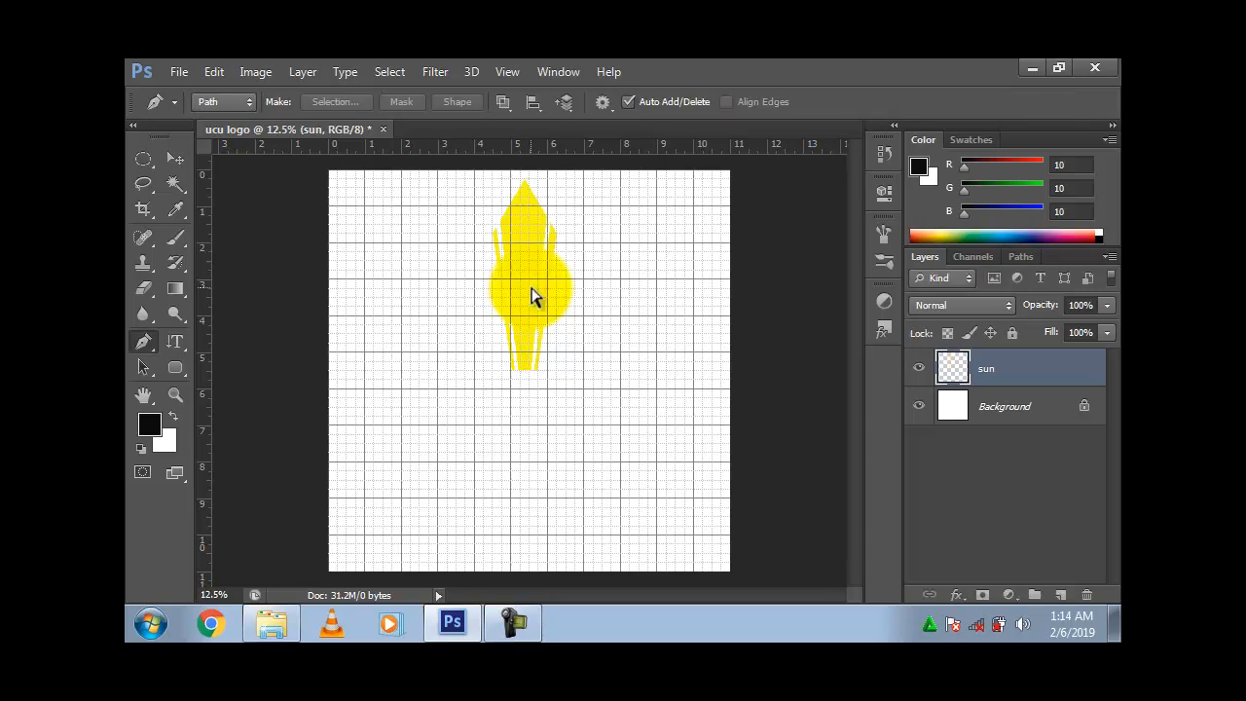
Step: Duplicate the ray layer, flip the copy vertically, and place it directly below the original so their narrow ends meet
key(ctrl+j)
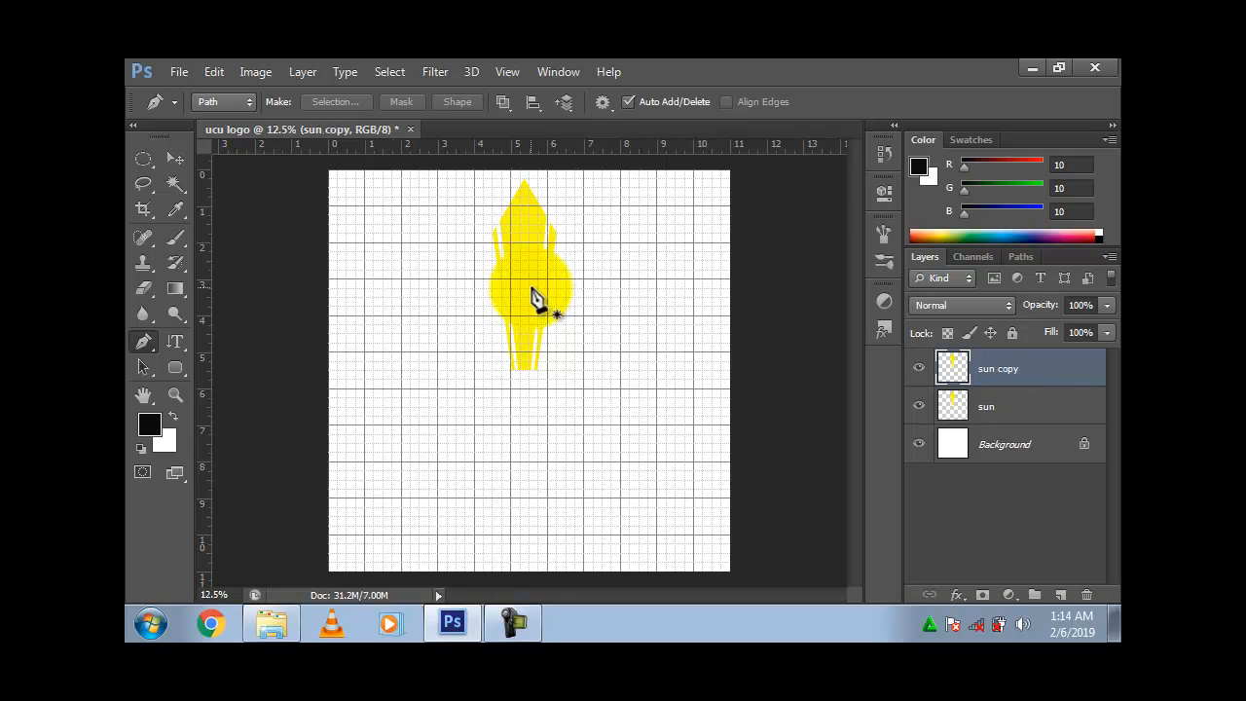
key(ctrl+t)
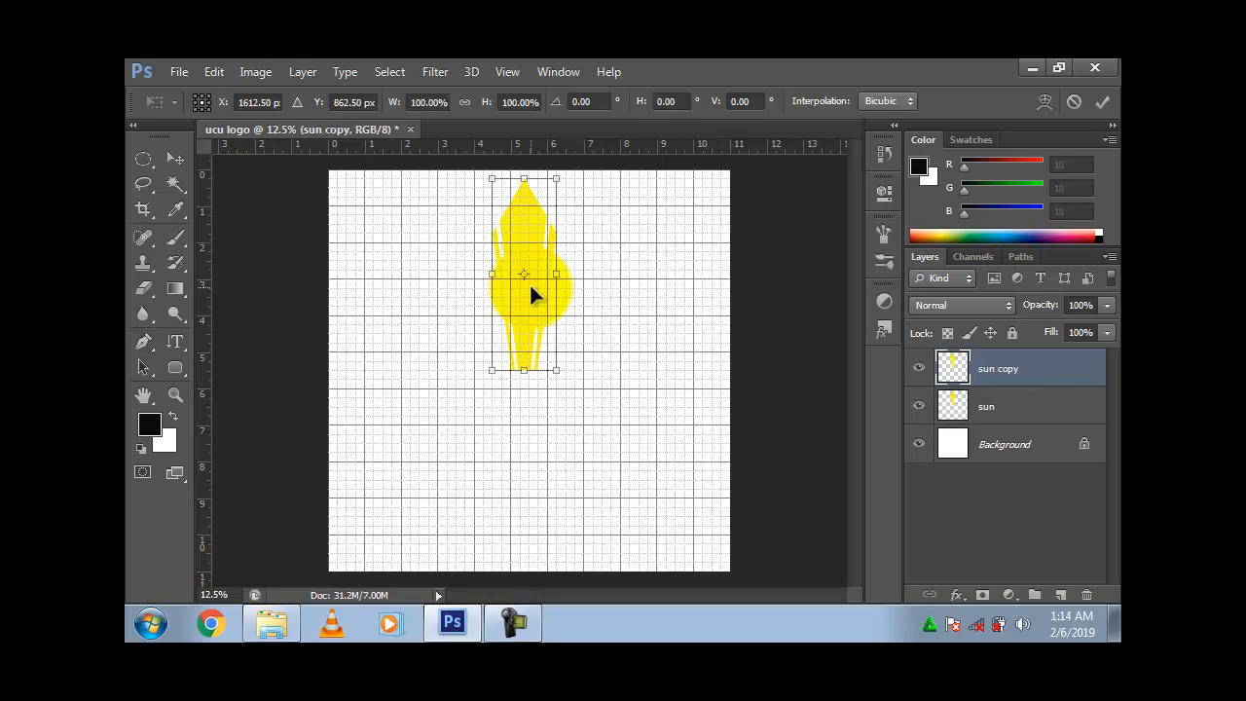
right_click(529, 287)
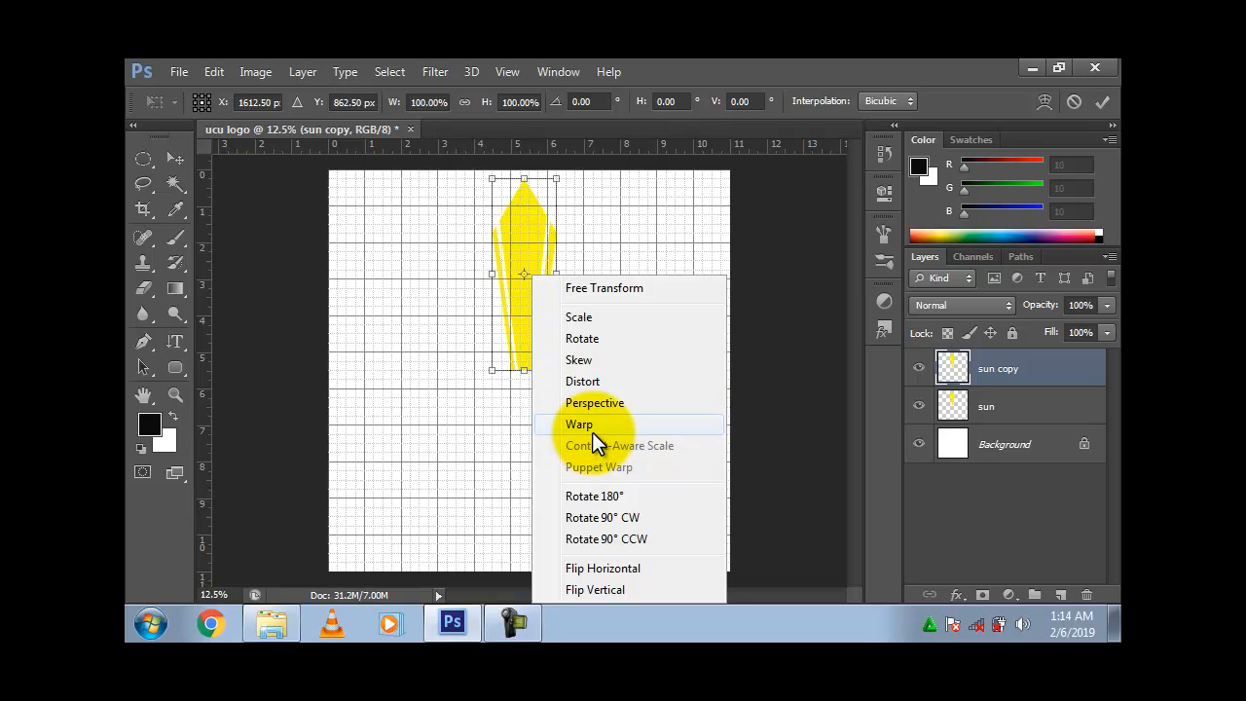
click(601, 588)
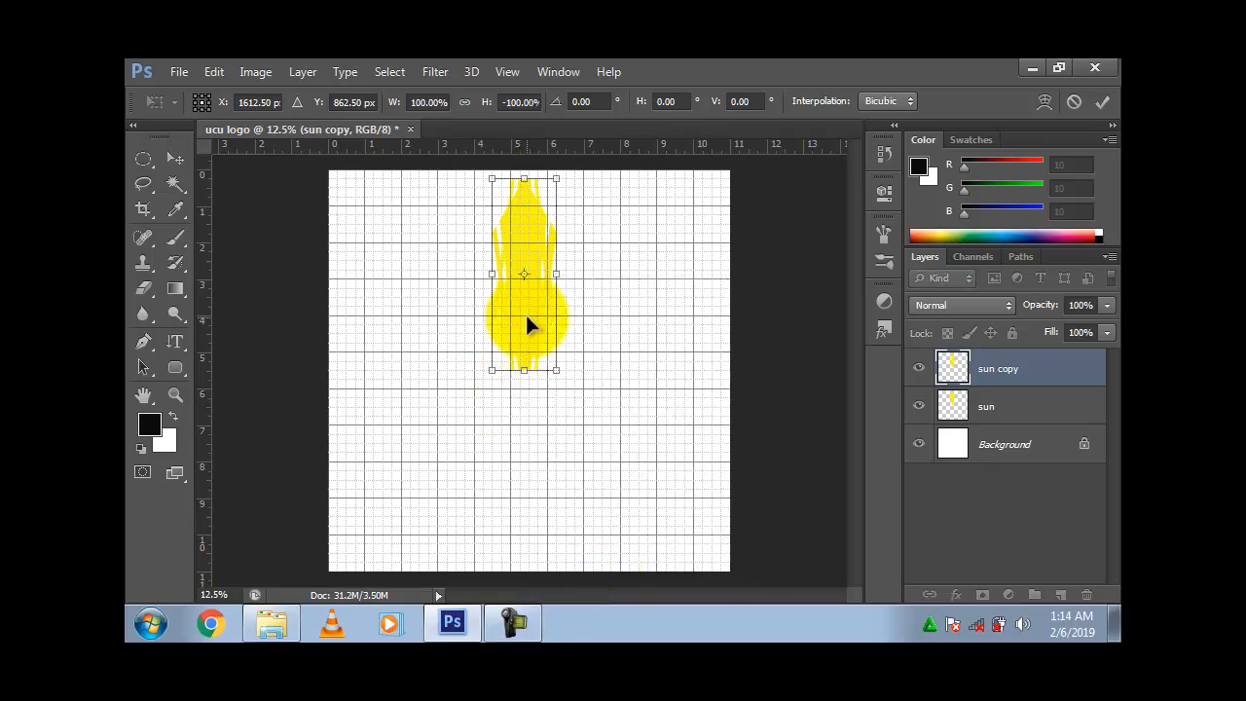
drag(527, 319, 523, 516)
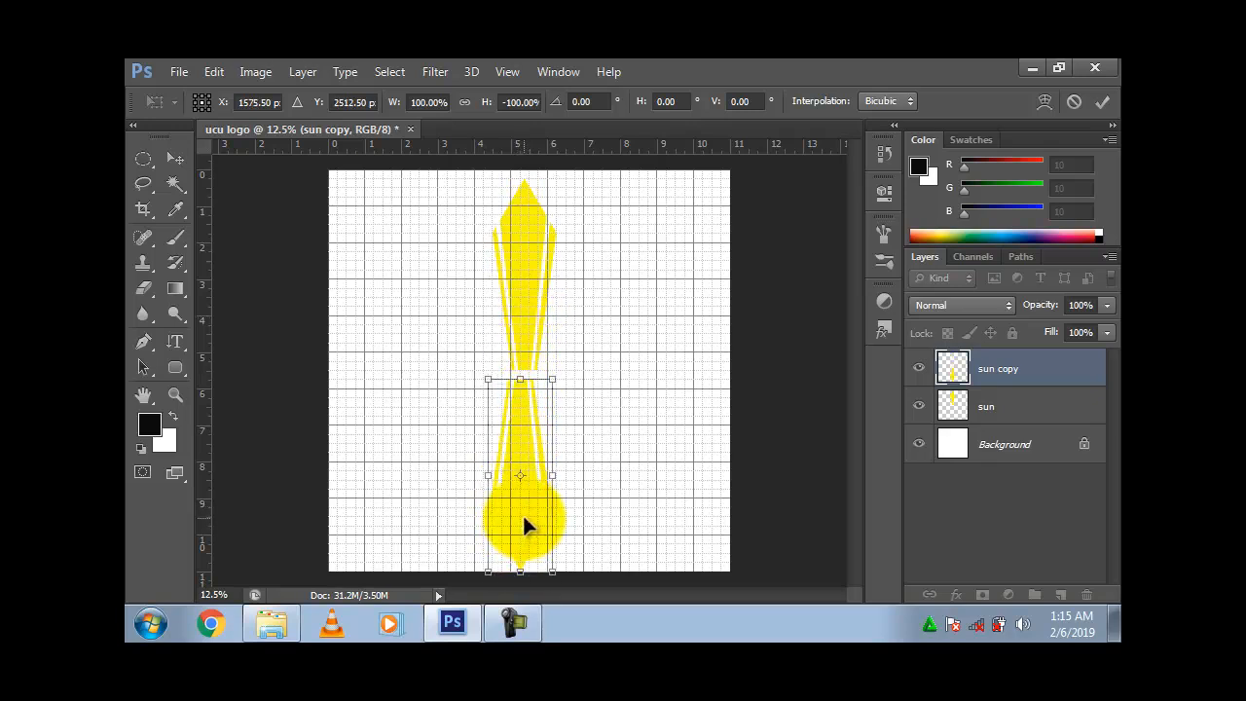
drag(523, 514, 522, 510)
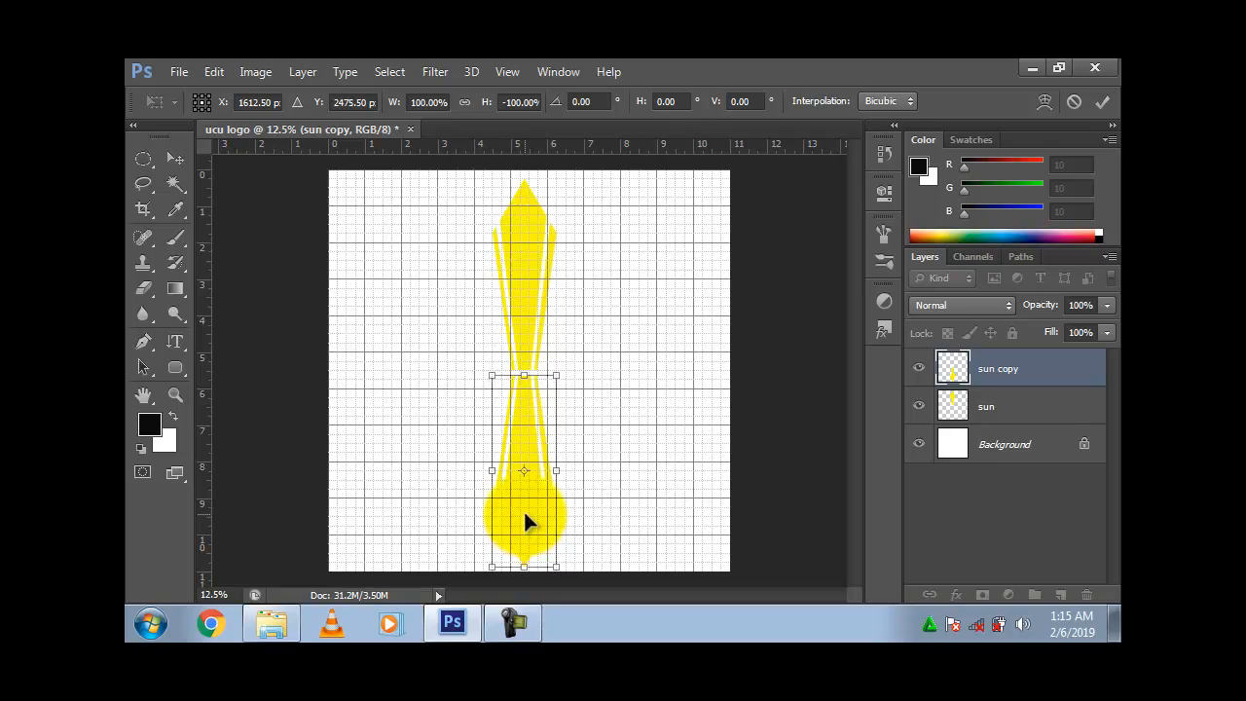
drag(524, 514, 524, 508)
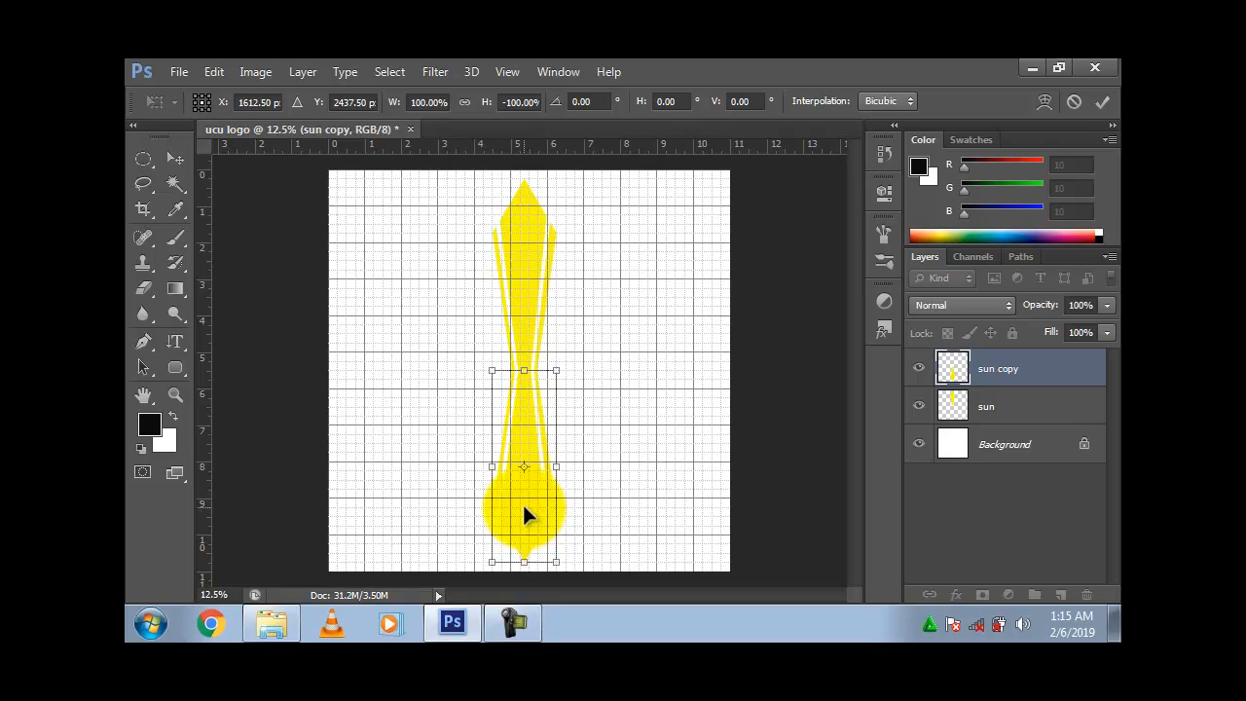
key(p)
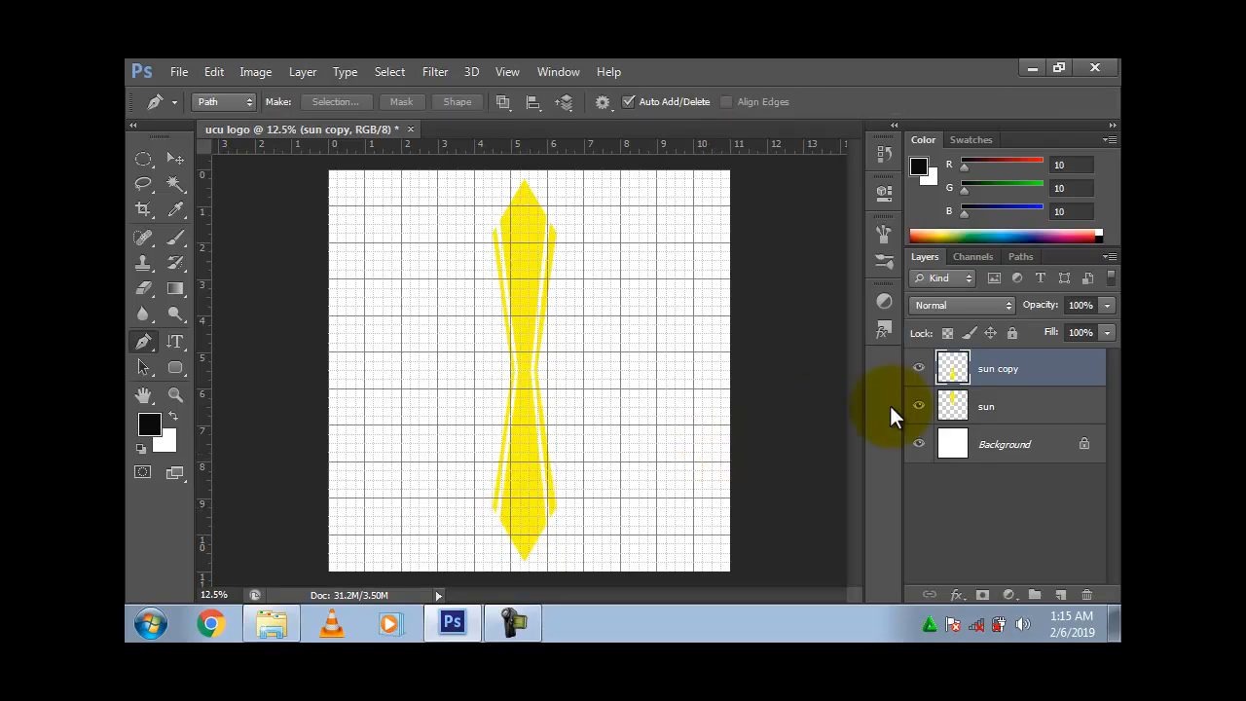
Step: Duplicate both ray layers together and rotate the copies 90° clockwise to form a cross
shift+click(996, 413)
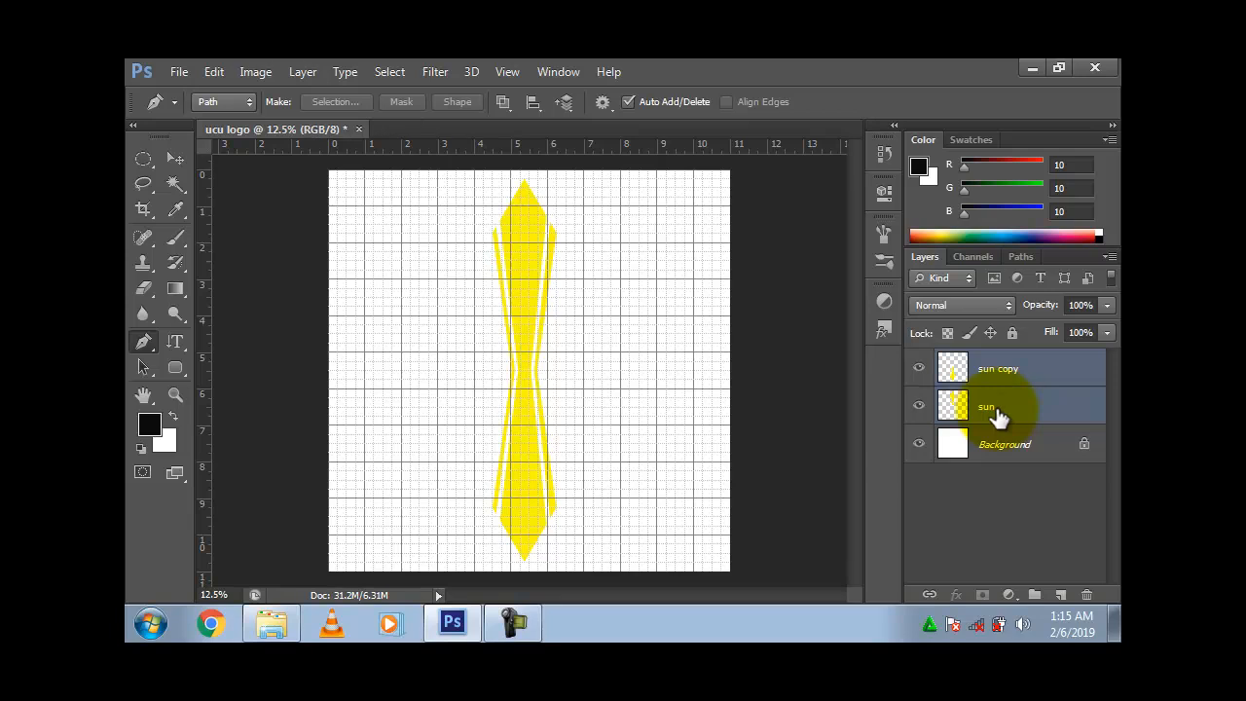
key(ctrl+j)
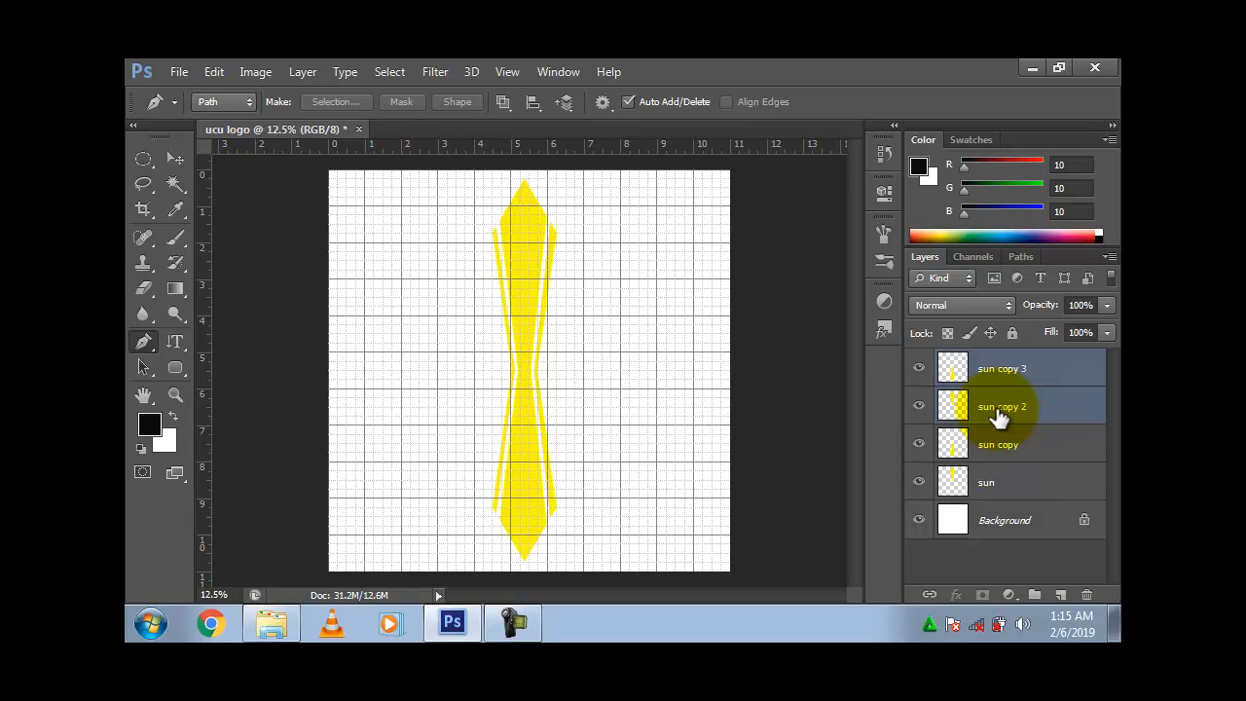
key(ctrl+t)
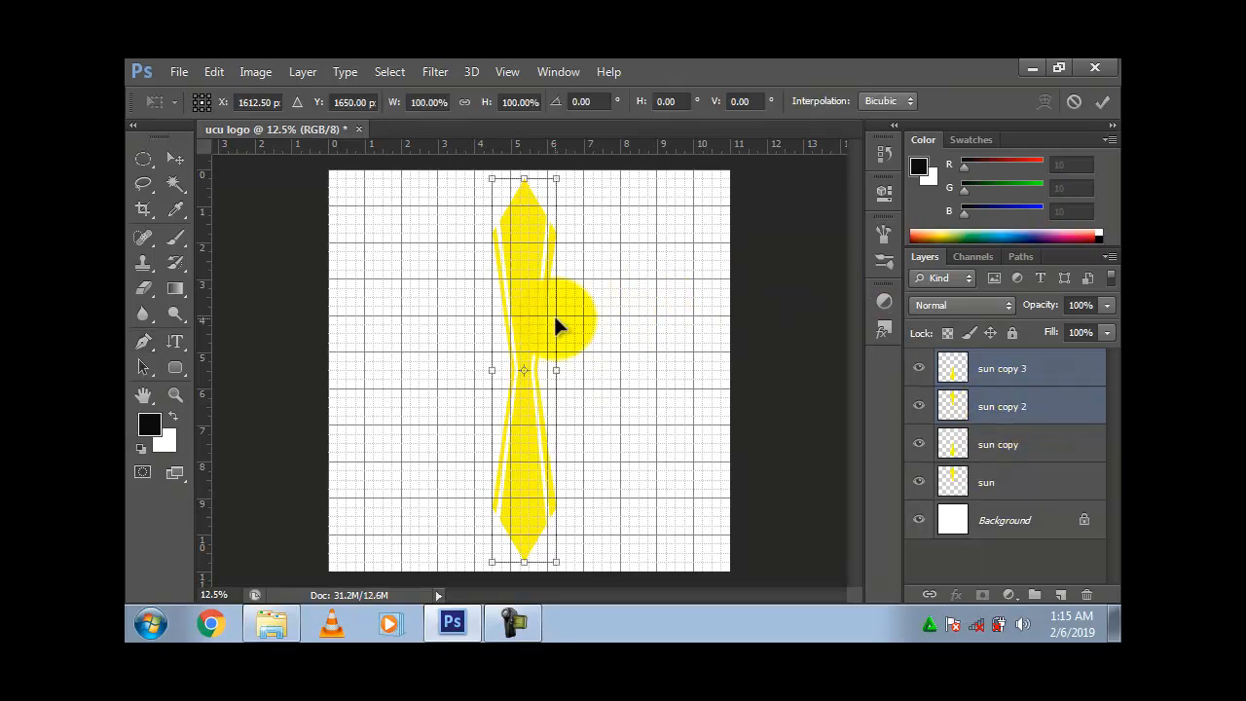
right_click(556, 326)
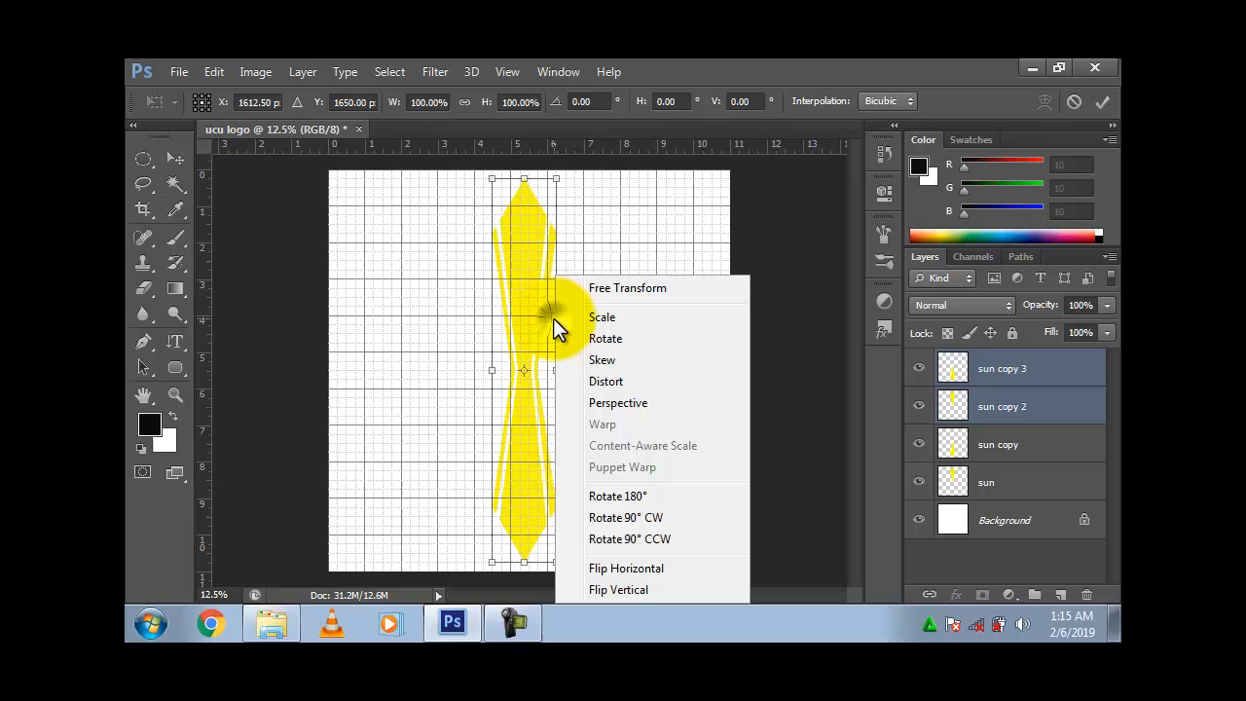
click(634, 517)
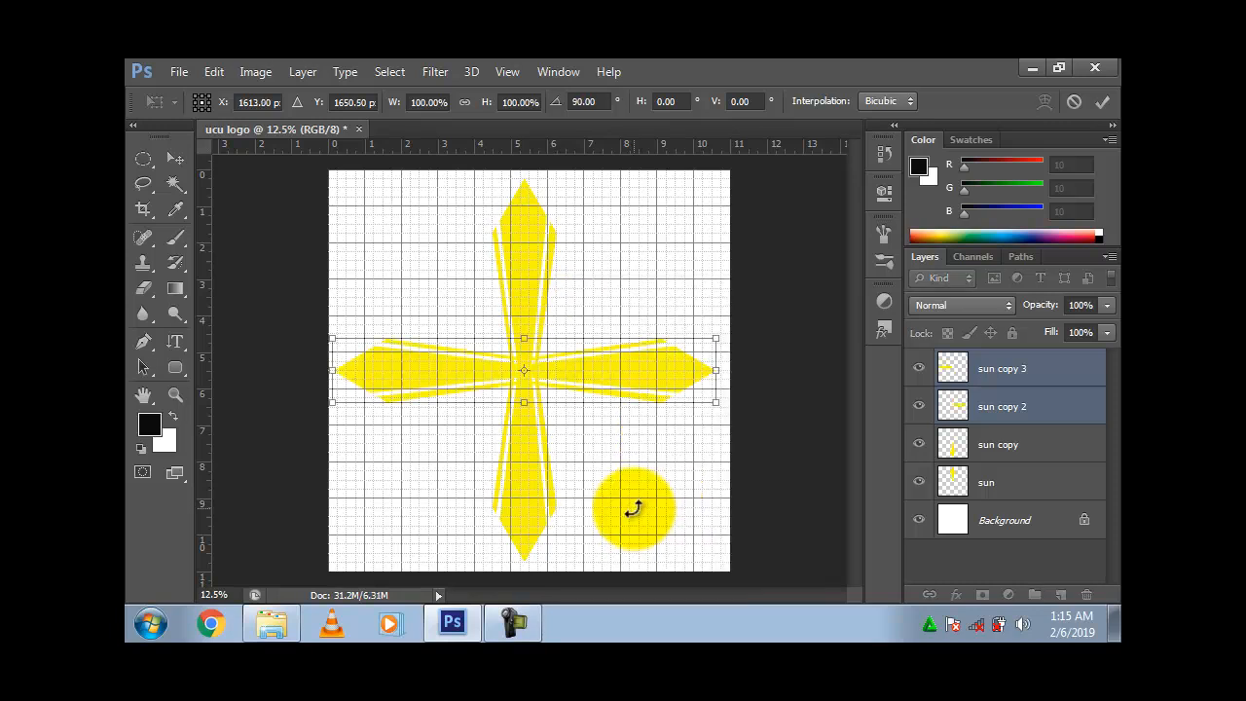
key(p)
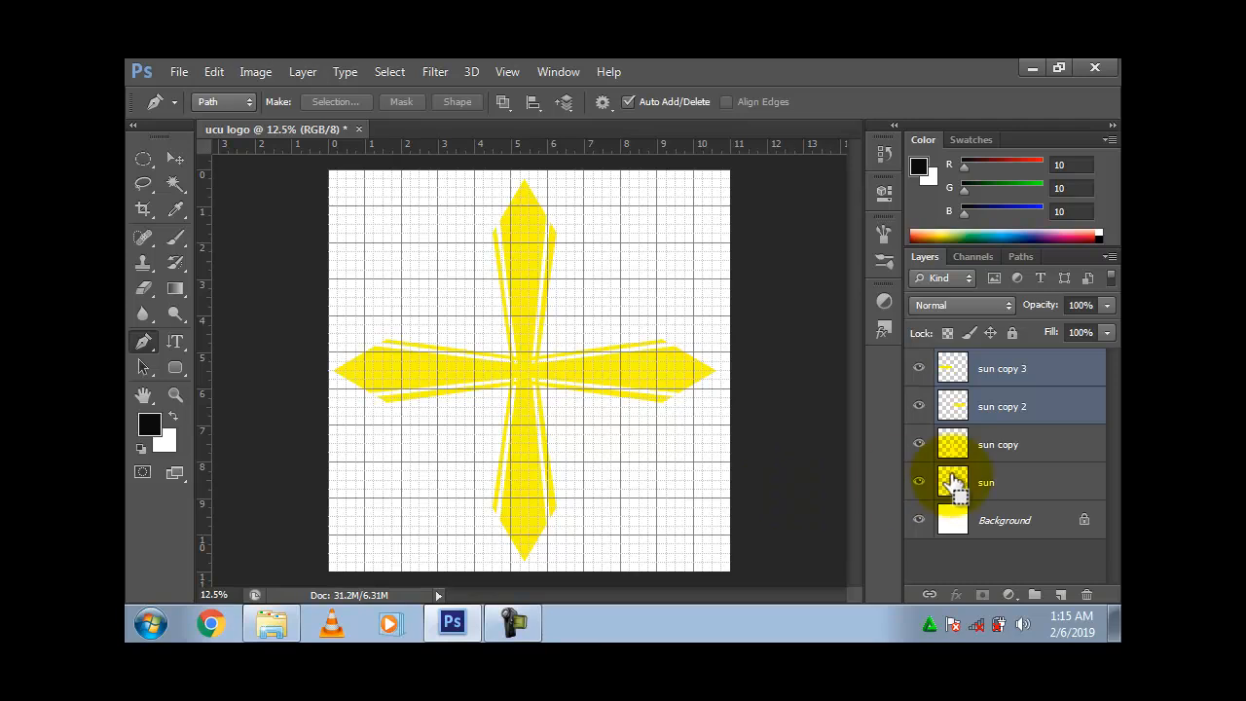
Step: Duplicate all four ray layers and rotate the copies about 45° so they sit diagonally between the original rays
shift+click(994, 442)
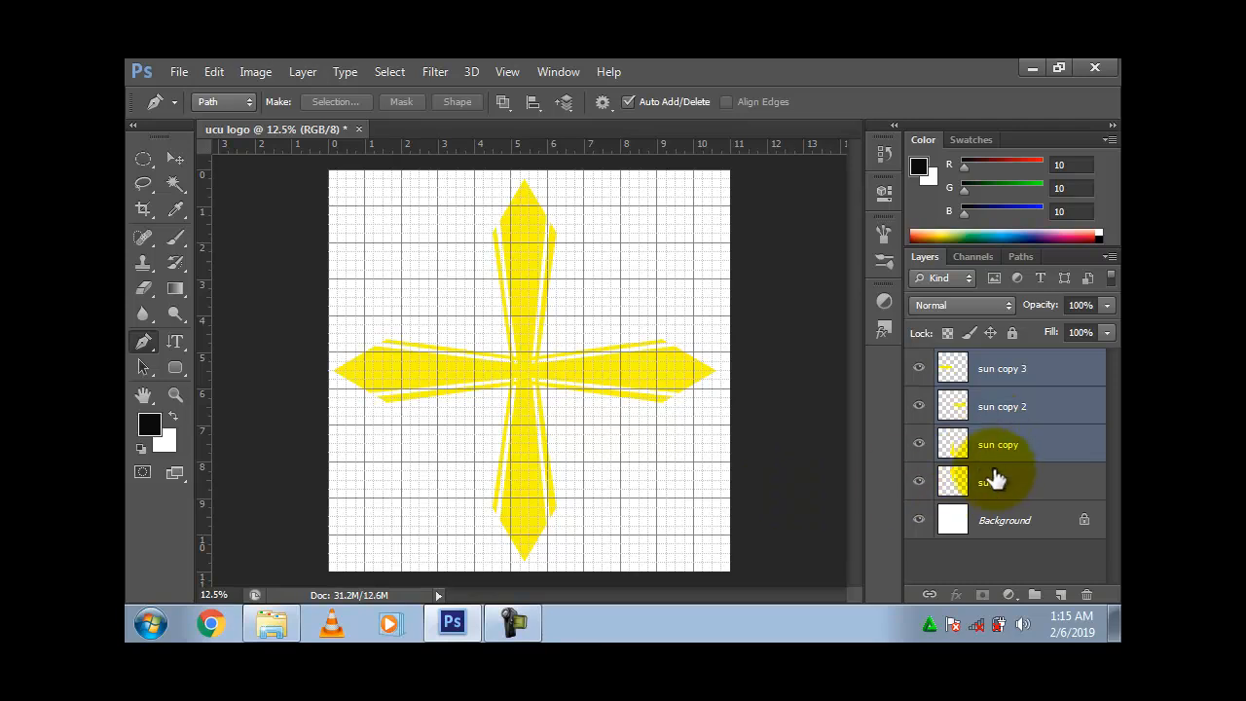
shift+click(994, 479)
key(ctrl+j)
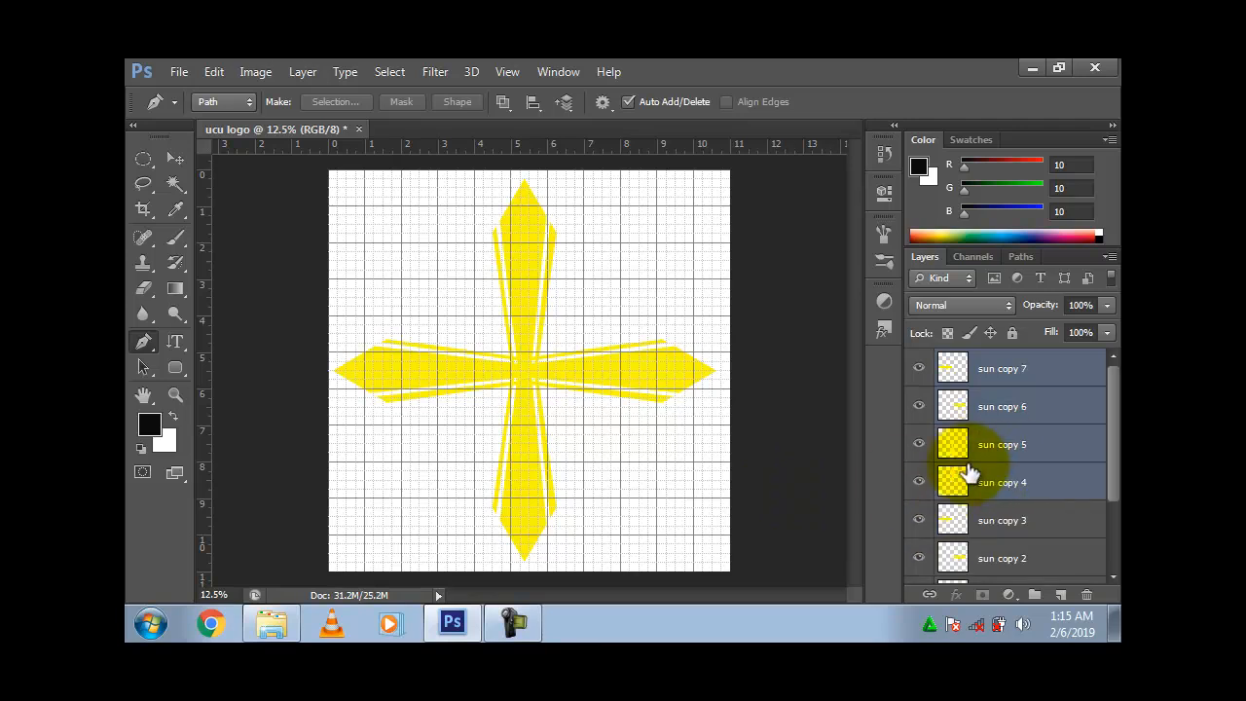
key(ctrl+t)
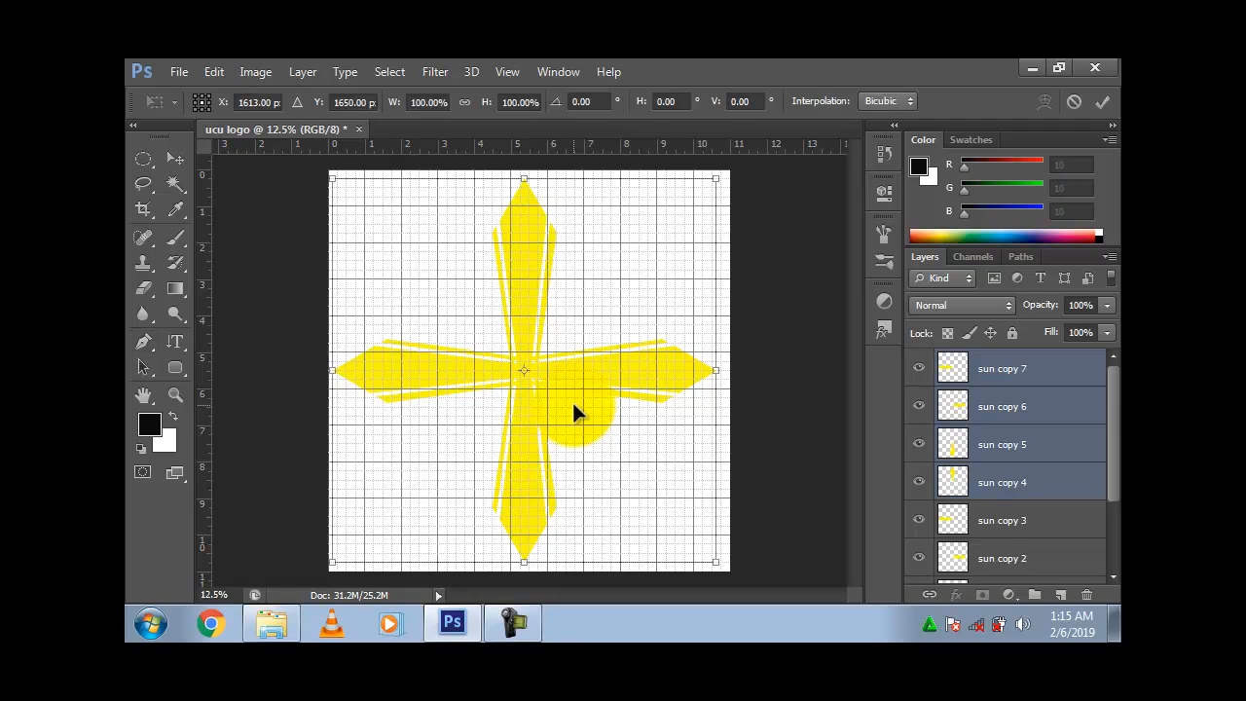
drag(707, 164, 796, 357)
key(p)
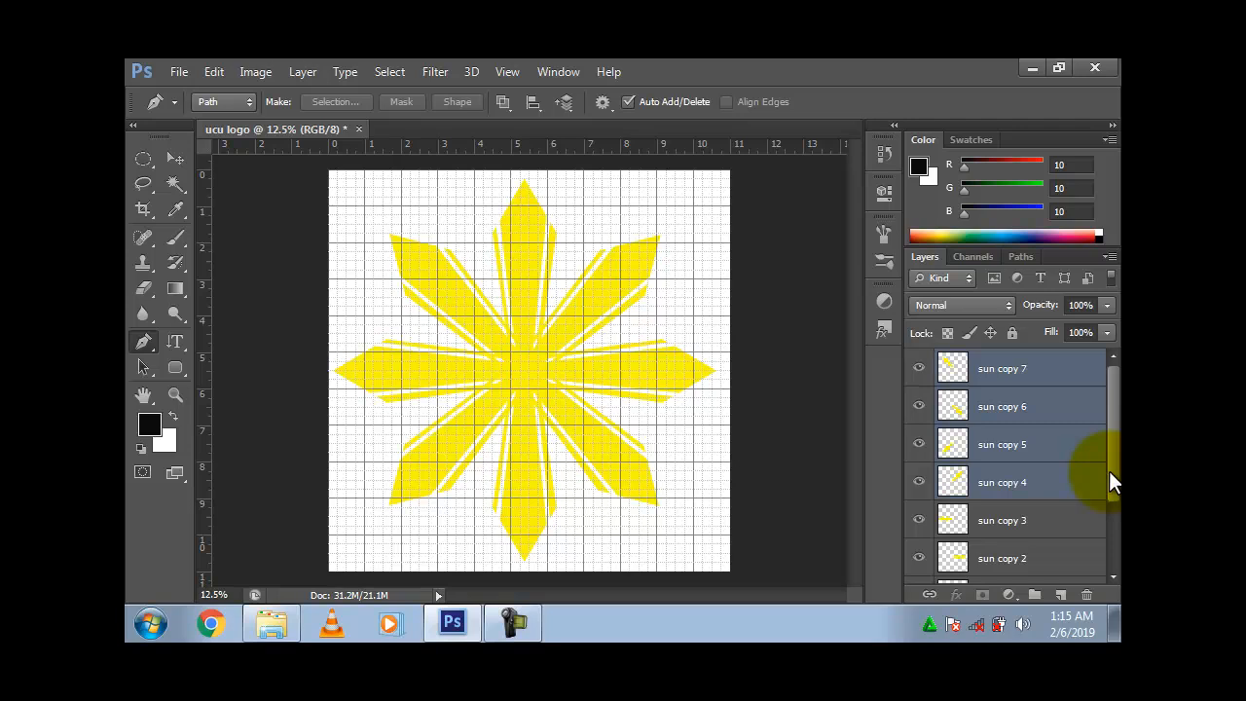
Step: Merge all eight ray layers into a single layer, leaving the Background separate
drag(1109, 471, 1113, 528)
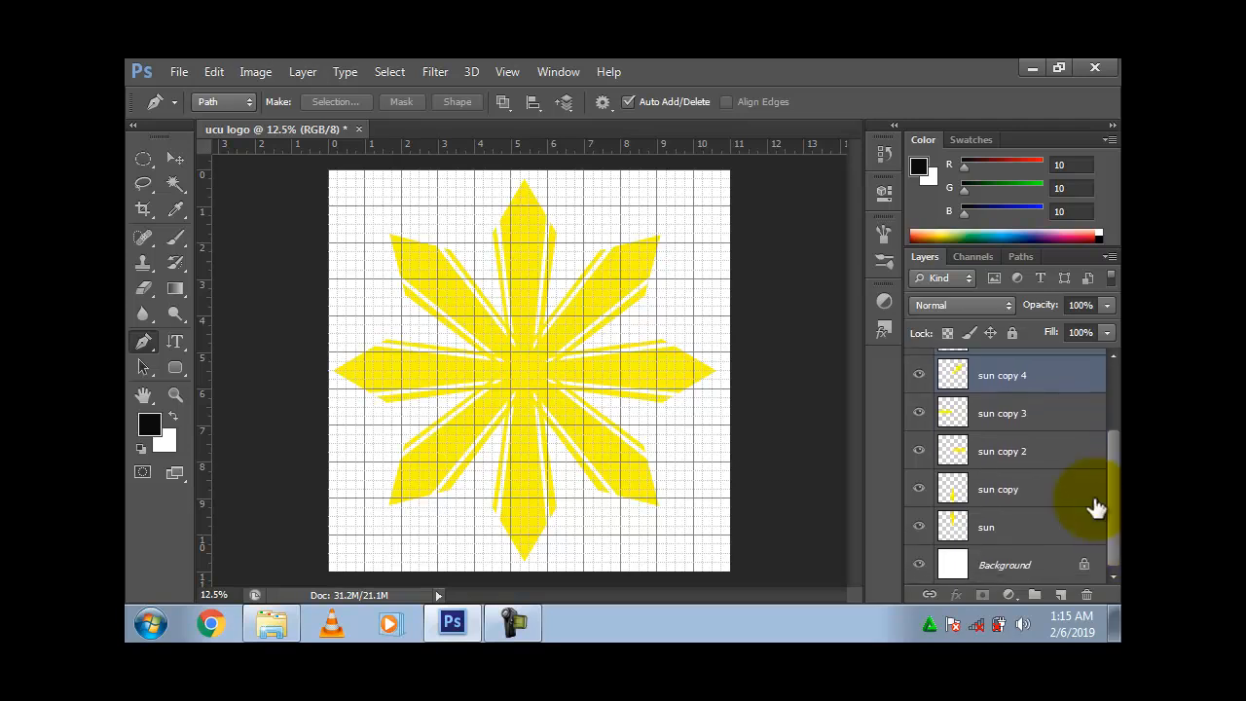
shift+click(1050, 419)
shift+click(1055, 454)
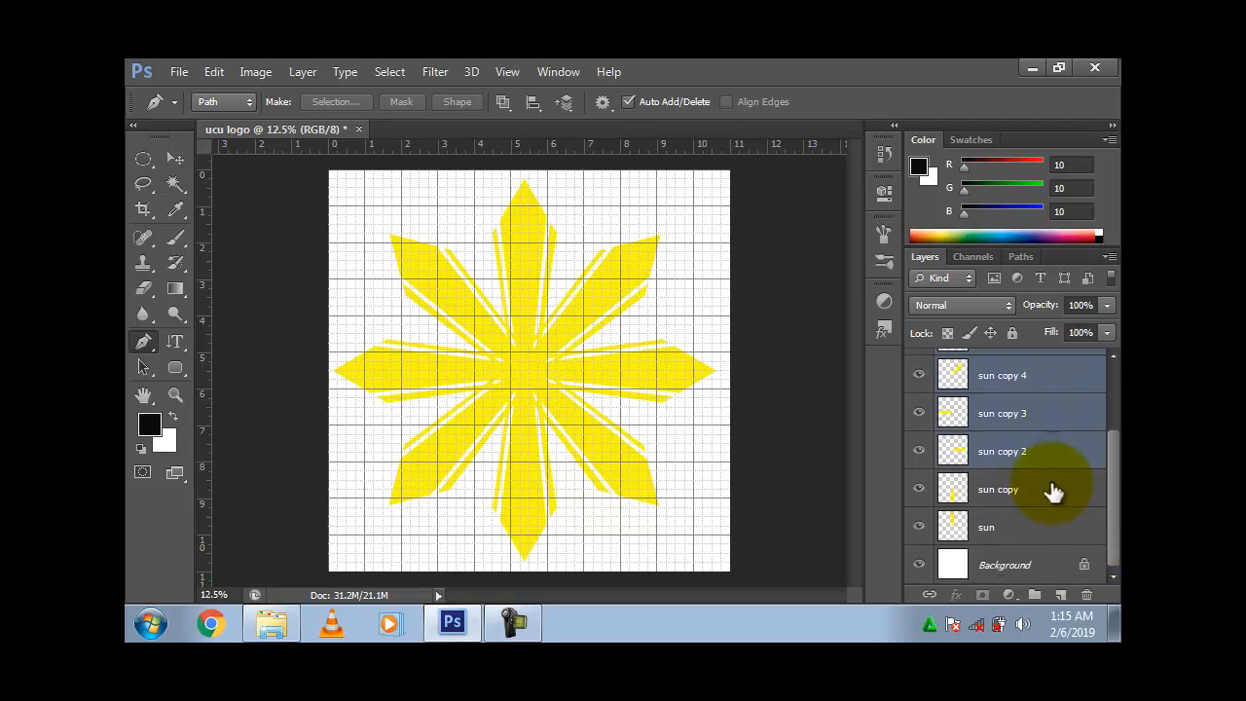
shift+click(1055, 489)
shift+click(1052, 521)
right_click(1052, 523)
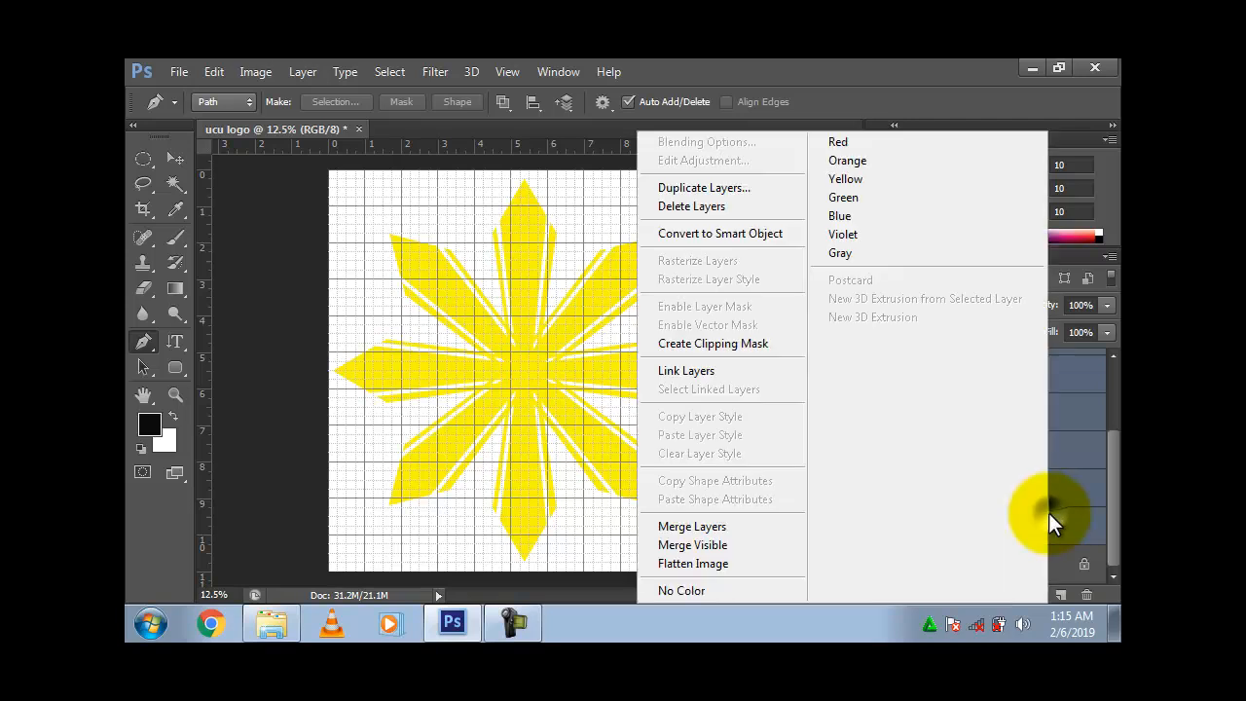
click(712, 529)
click(718, 541)
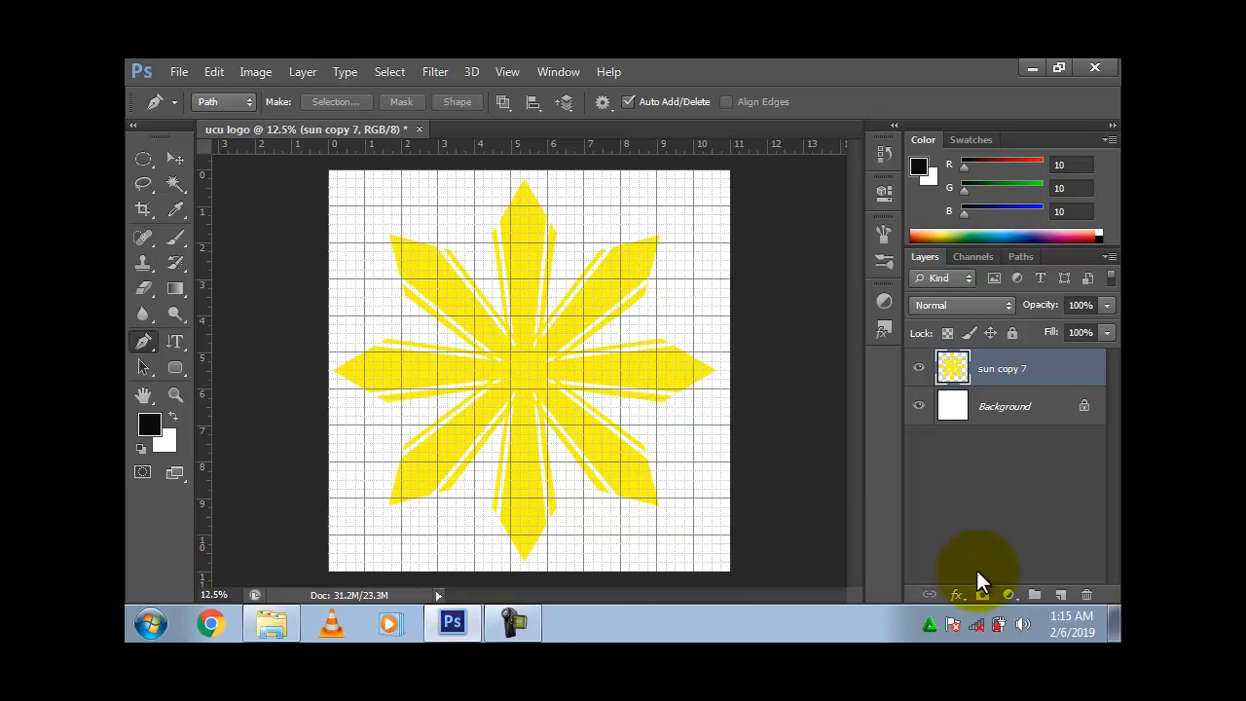
Step: On a new layer, fill a centred circular selection about 3 inches in diameter with the sun's yellow, and deselect
click(1061, 596)
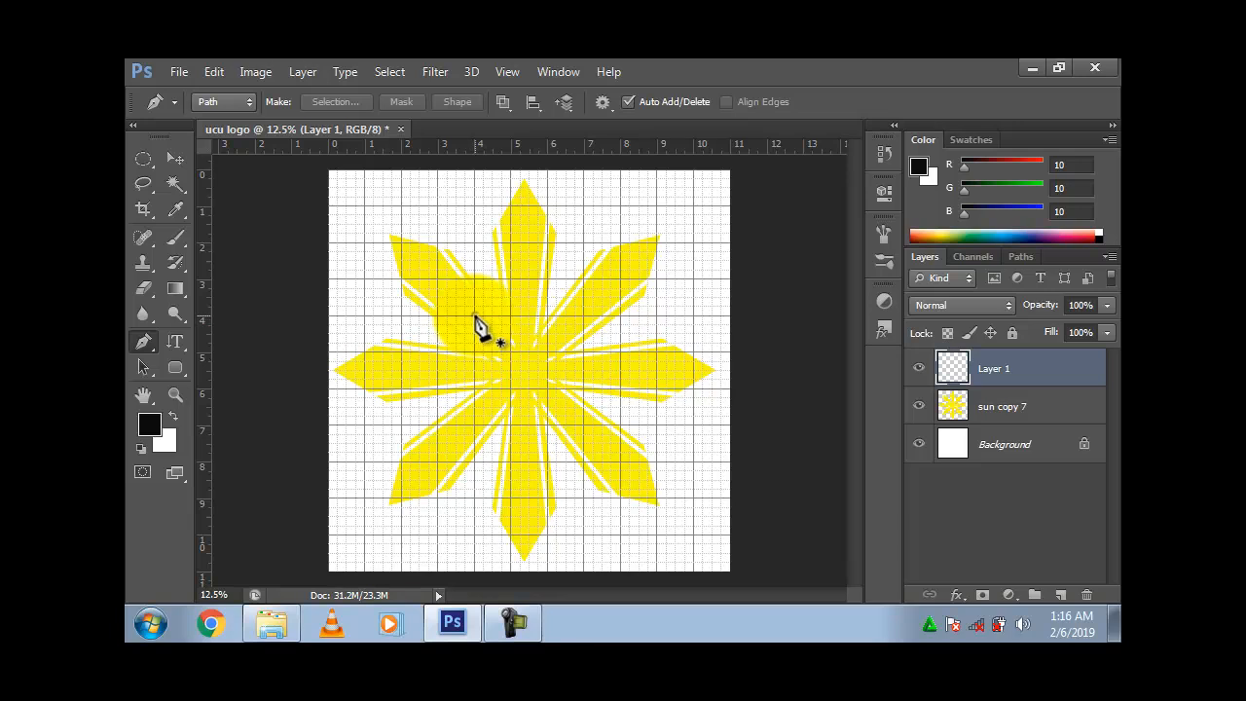
drag(474, 317, 510, 351)
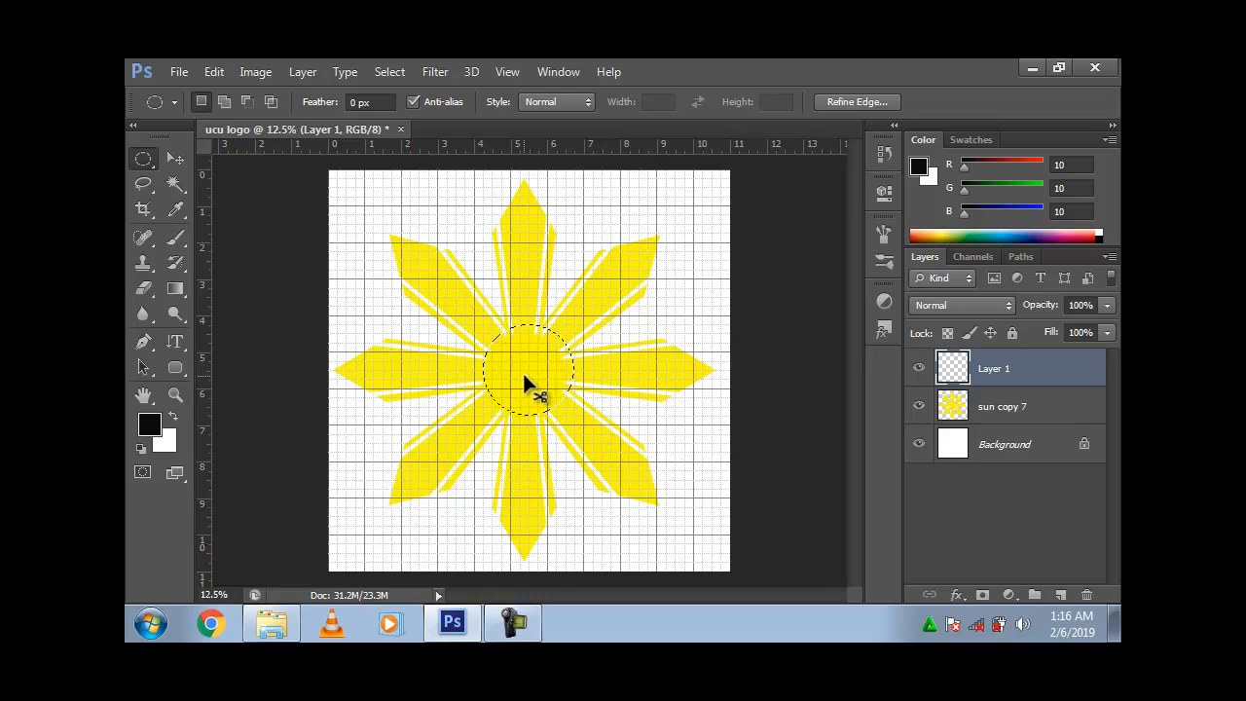
key(Down)
drag(523, 383, 568, 437)
key(shift+F5)
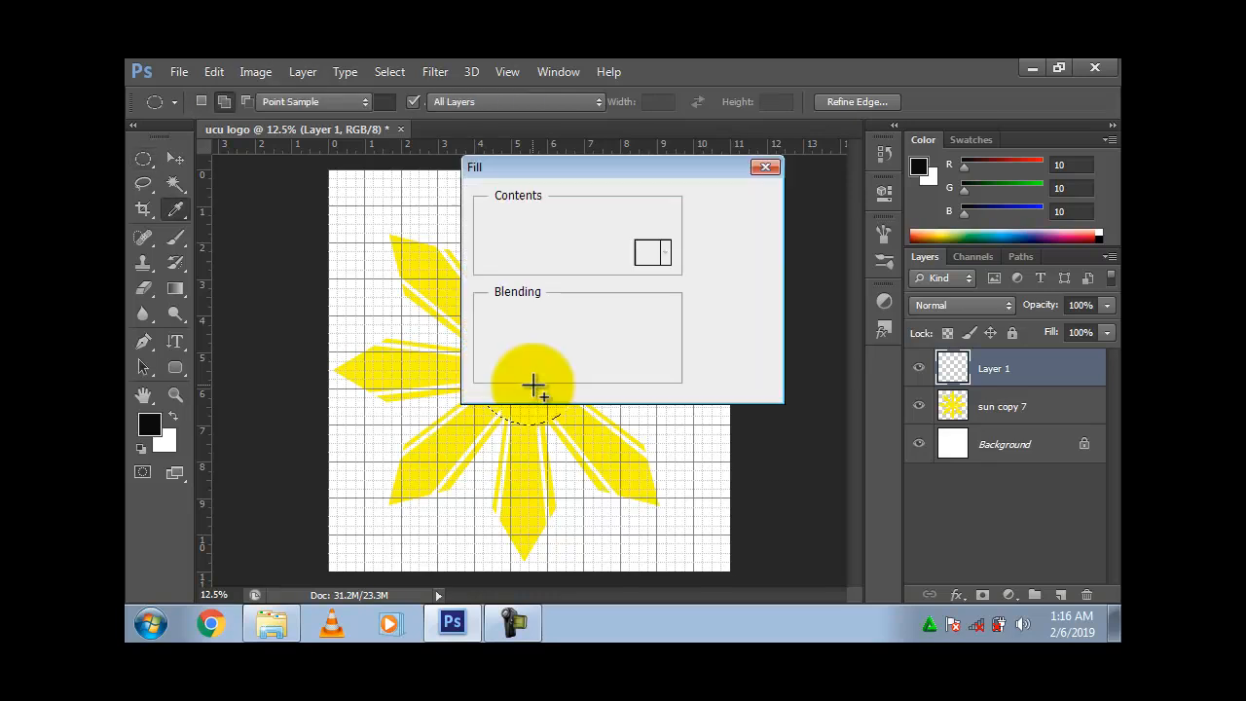
key(Escape)
key(ctrl+d)
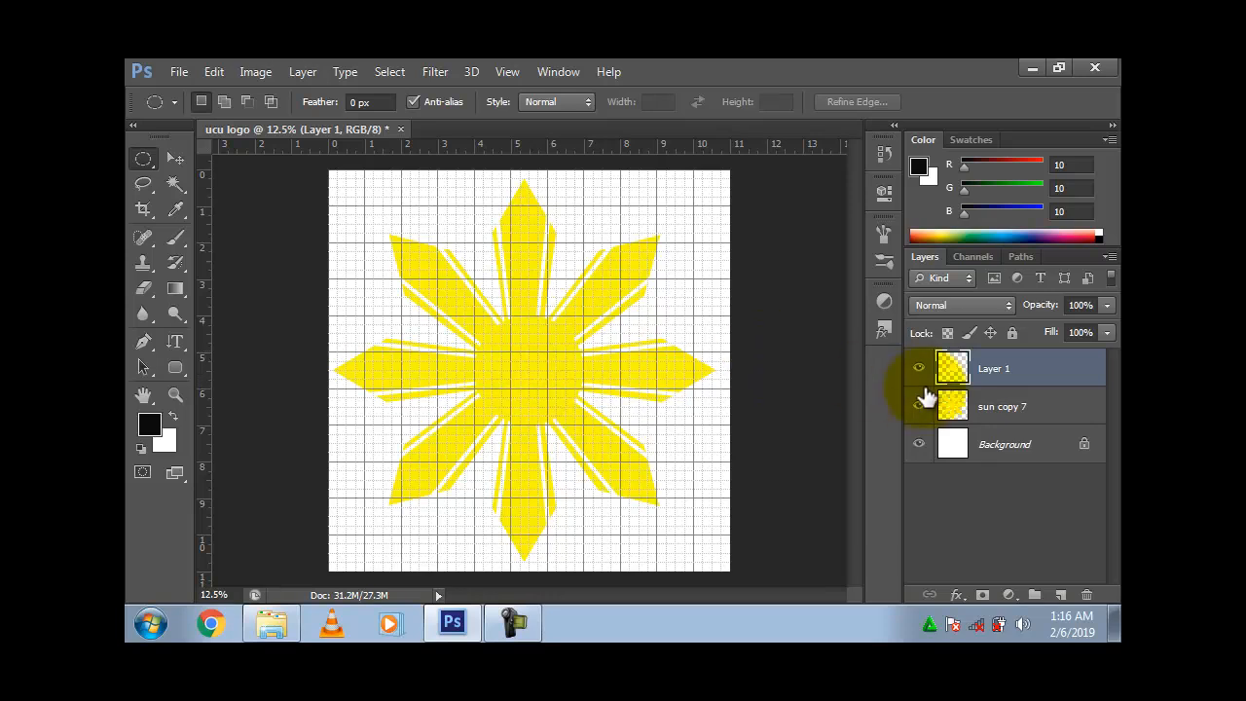
Step: Merge the yellow centre circle layer with the sun rays layer
ctrl+click(1003, 406)
right_click(1000, 401)
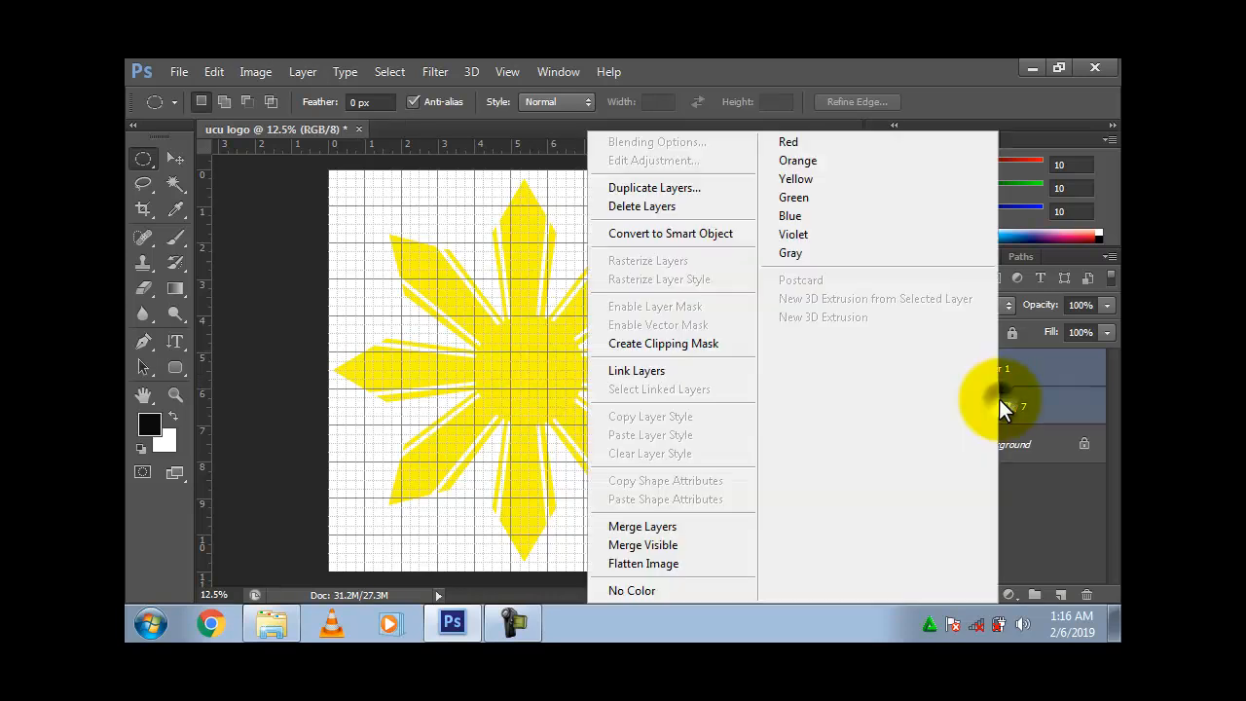
click(709, 531)
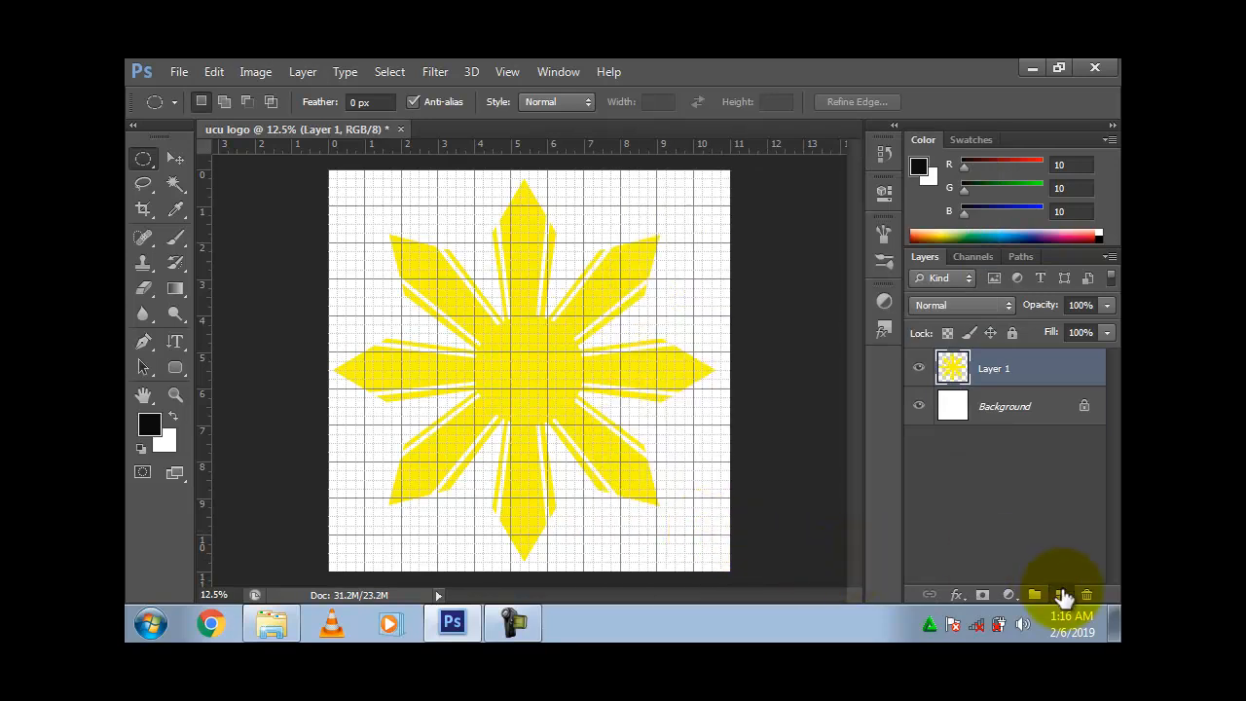
Step: On a new layer, draw a closed Pen path around the canvas below about 6.2 inches with a centred V notch reaching 9.2 inches, and make it a selection
click(1061, 595)
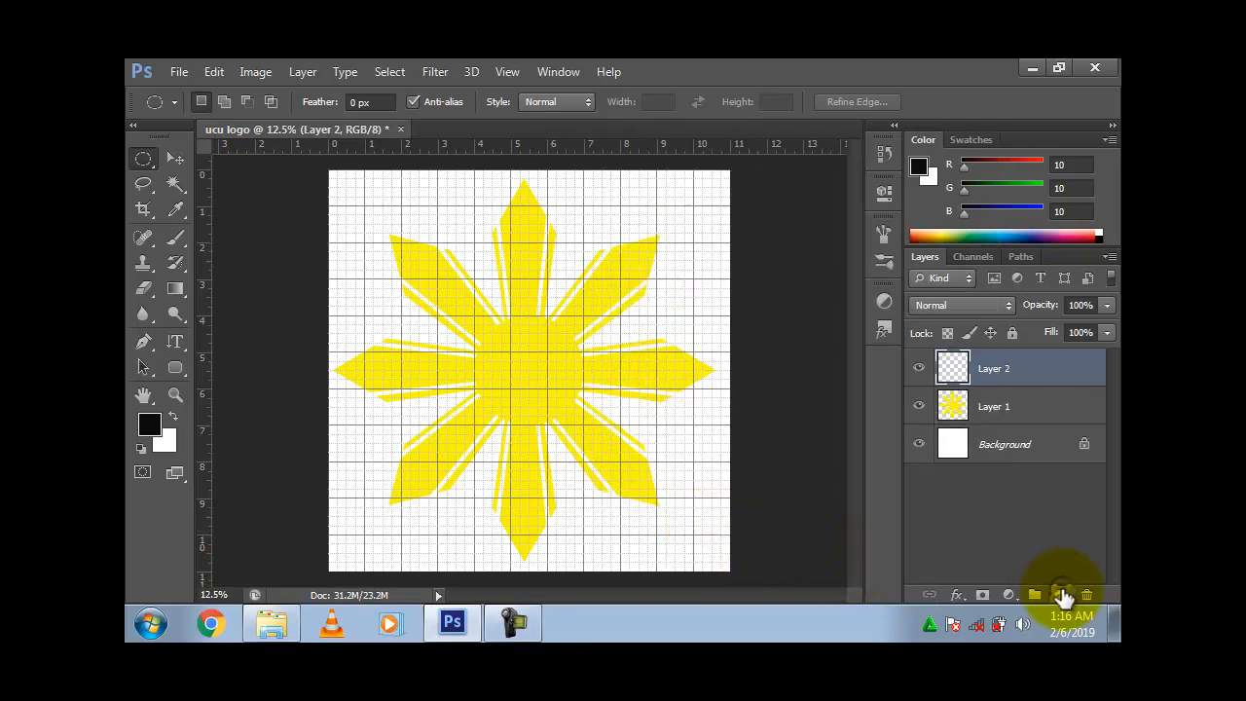
click(146, 341)
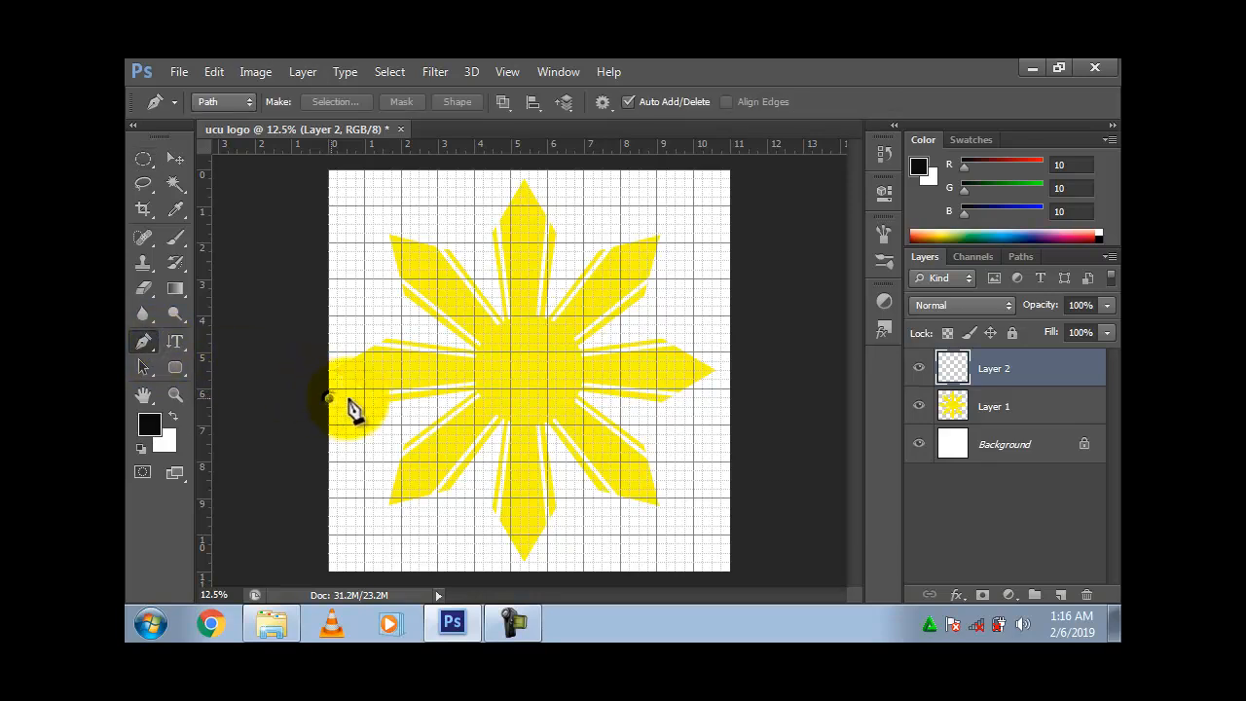
click(329, 398)
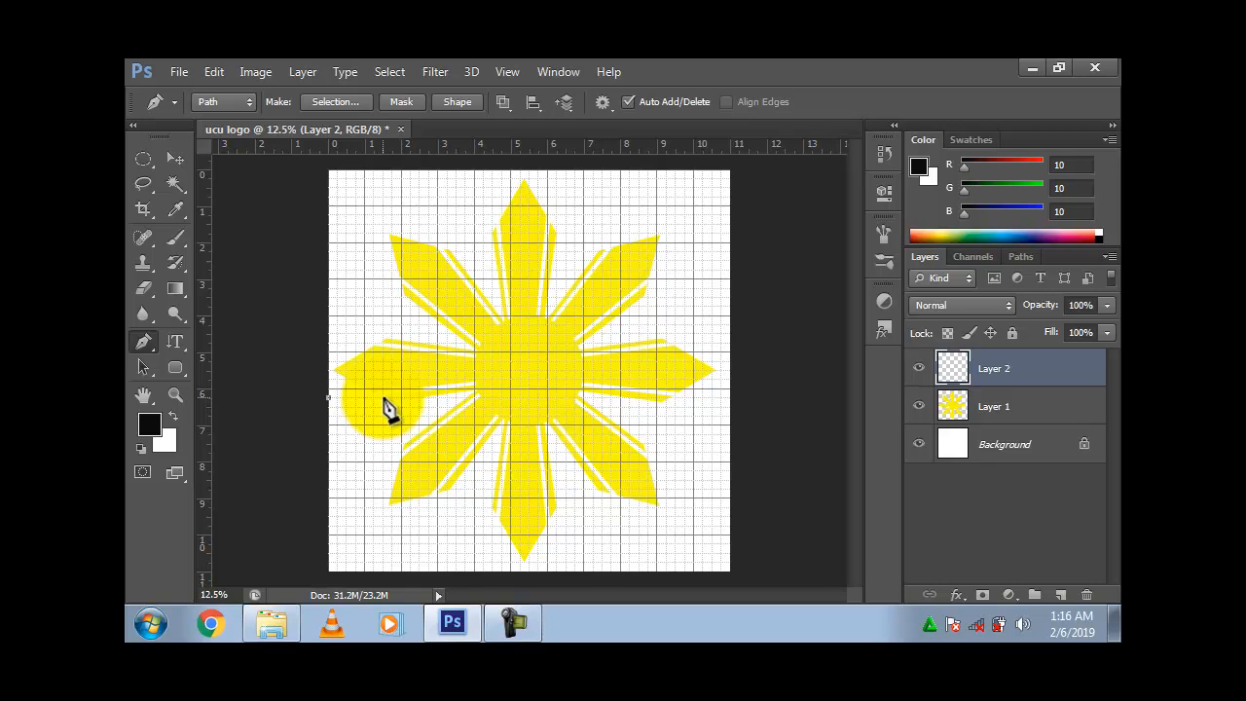
click(384, 399)
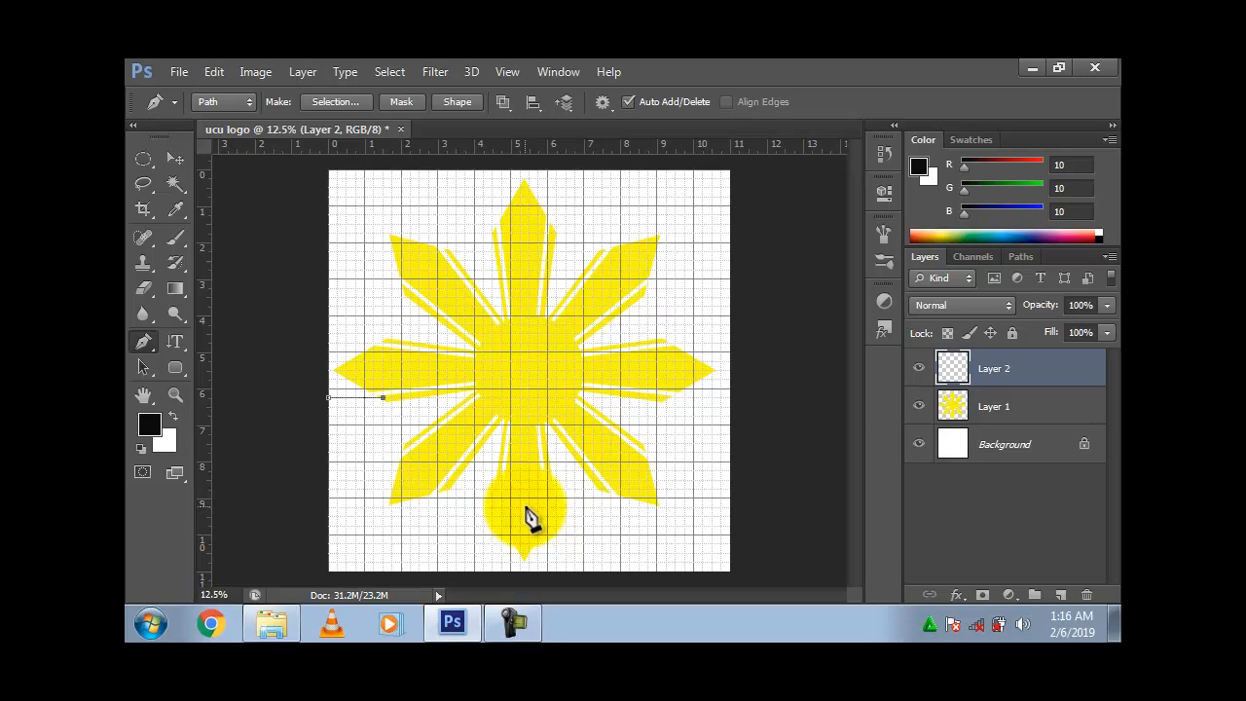
click(667, 400)
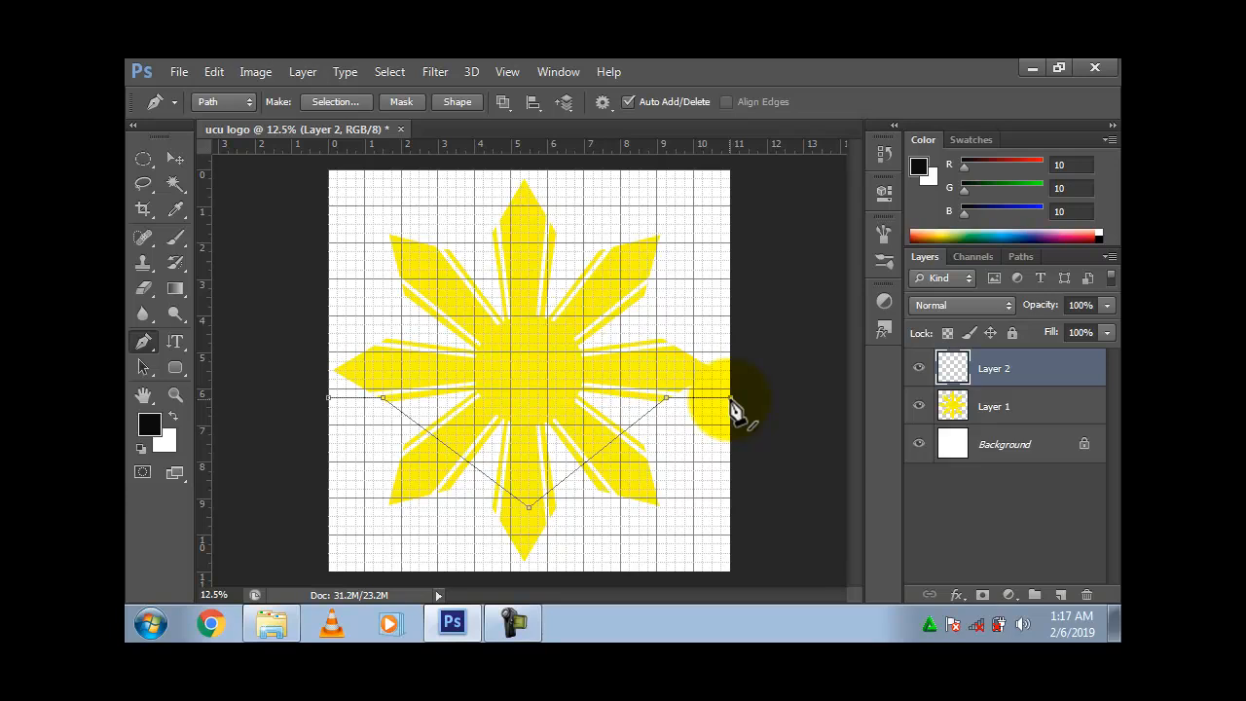
click(730, 572)
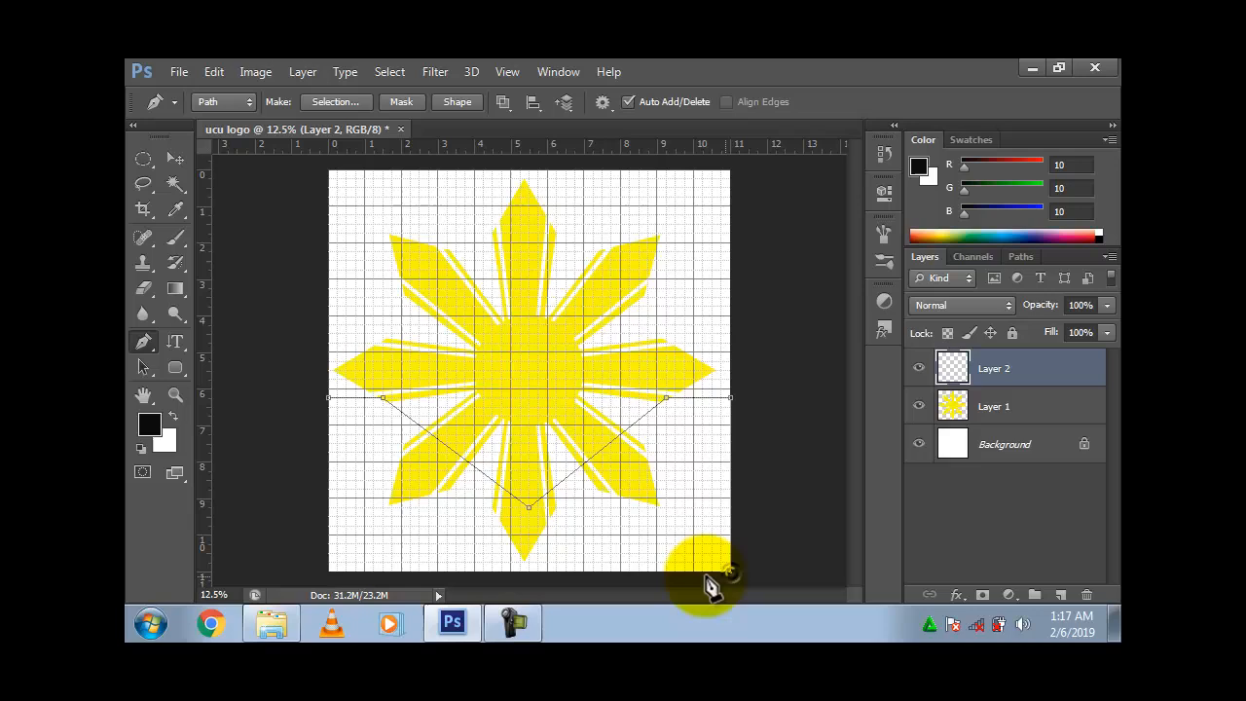
click(329, 573)
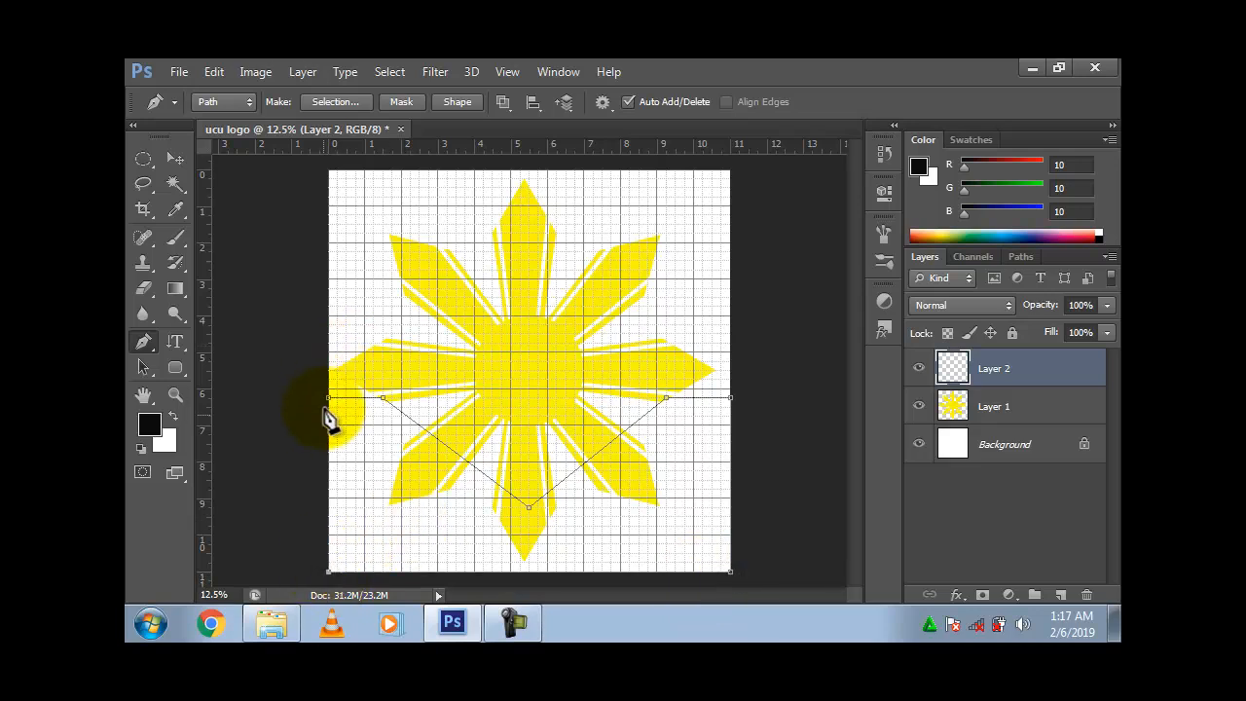
click(330, 399)
click(327, 401)
key(ctrl+Return)
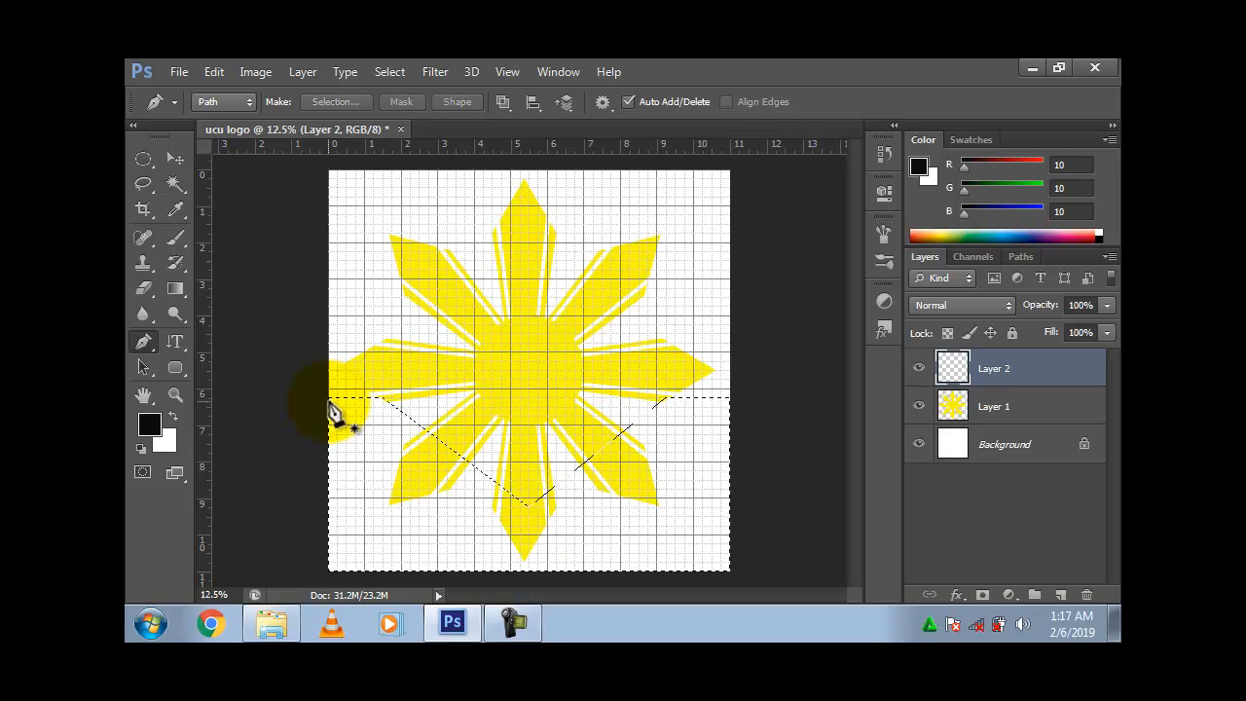
Step: Fill the notched selection with a slightly darker yellow, e3e008
key(shift+F5)
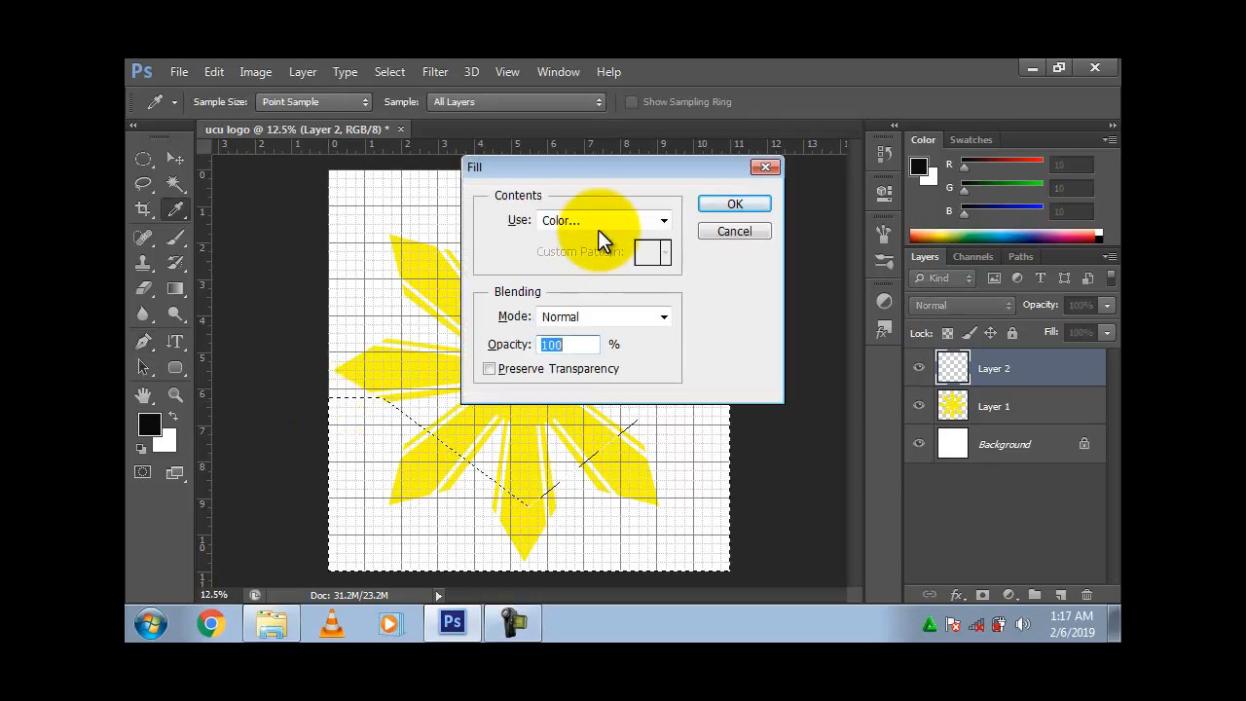
click(599, 224)
click(595, 276)
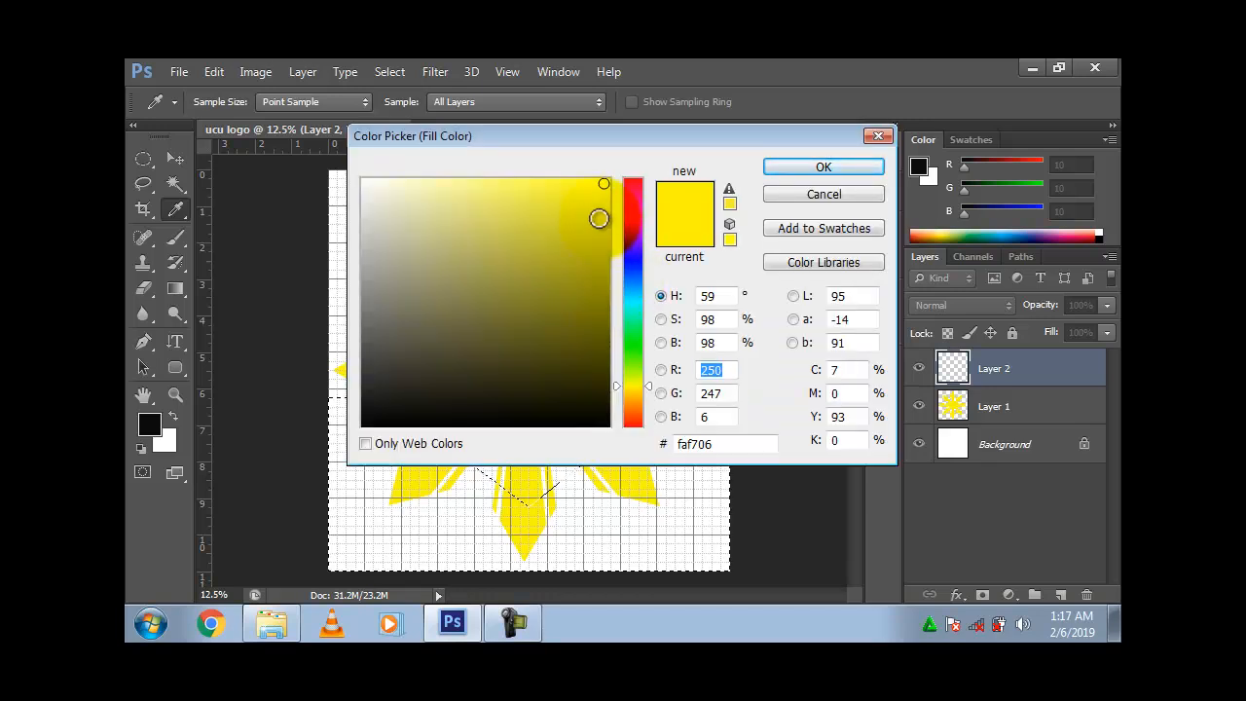
click(598, 214)
click(597, 198)
key(Return)
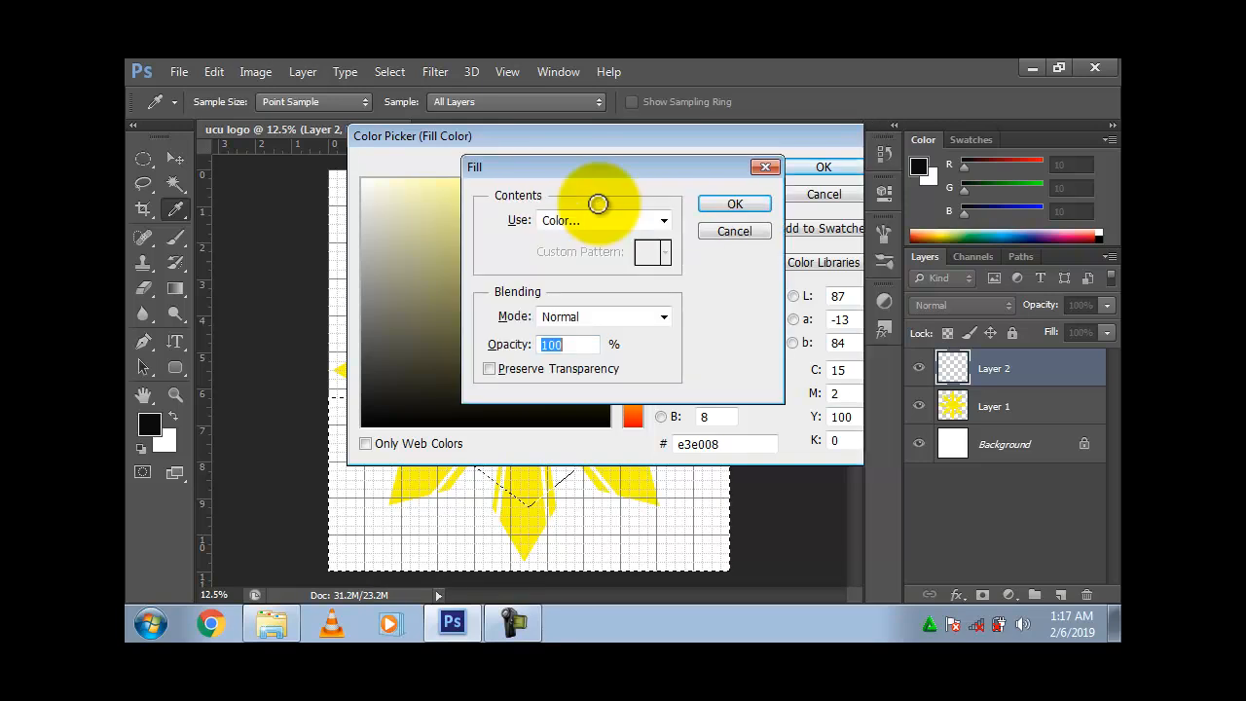
key(Return)
key(p)
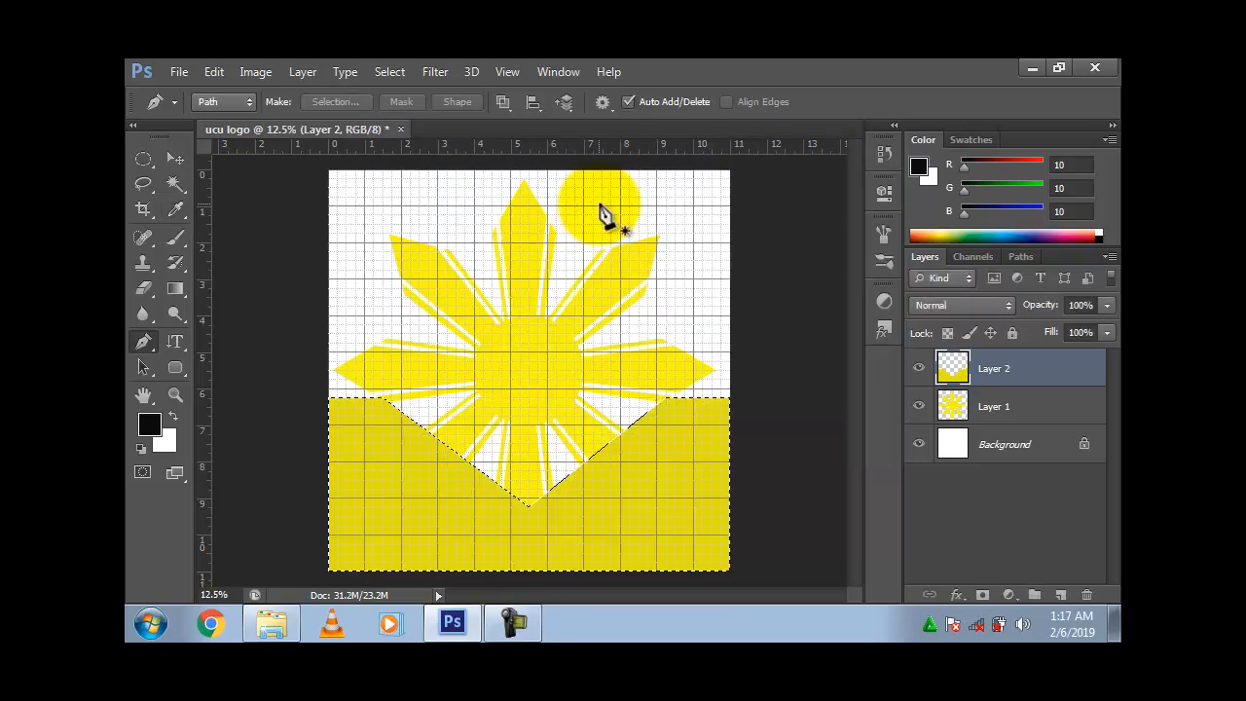
Step: Warp the dark yellow shape so the V notch's sides bow outward while its upper edges stay level, and deselect
key(ctrl+t)
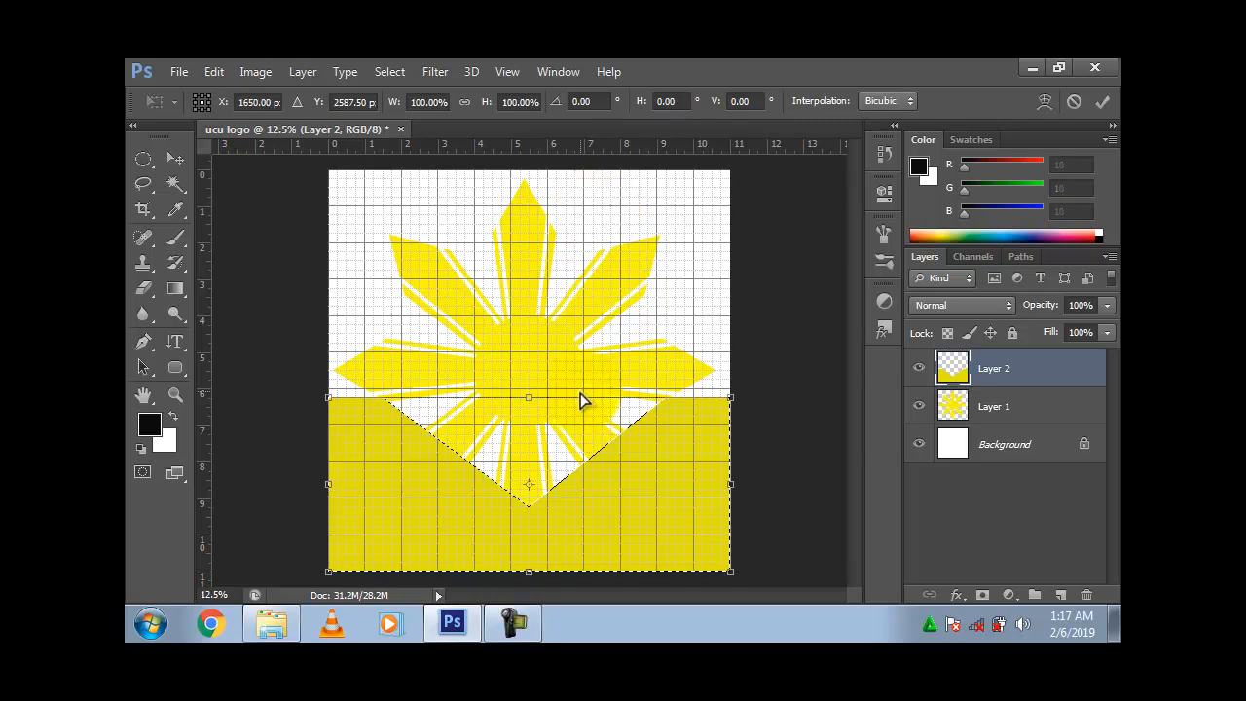
right_click(526, 429)
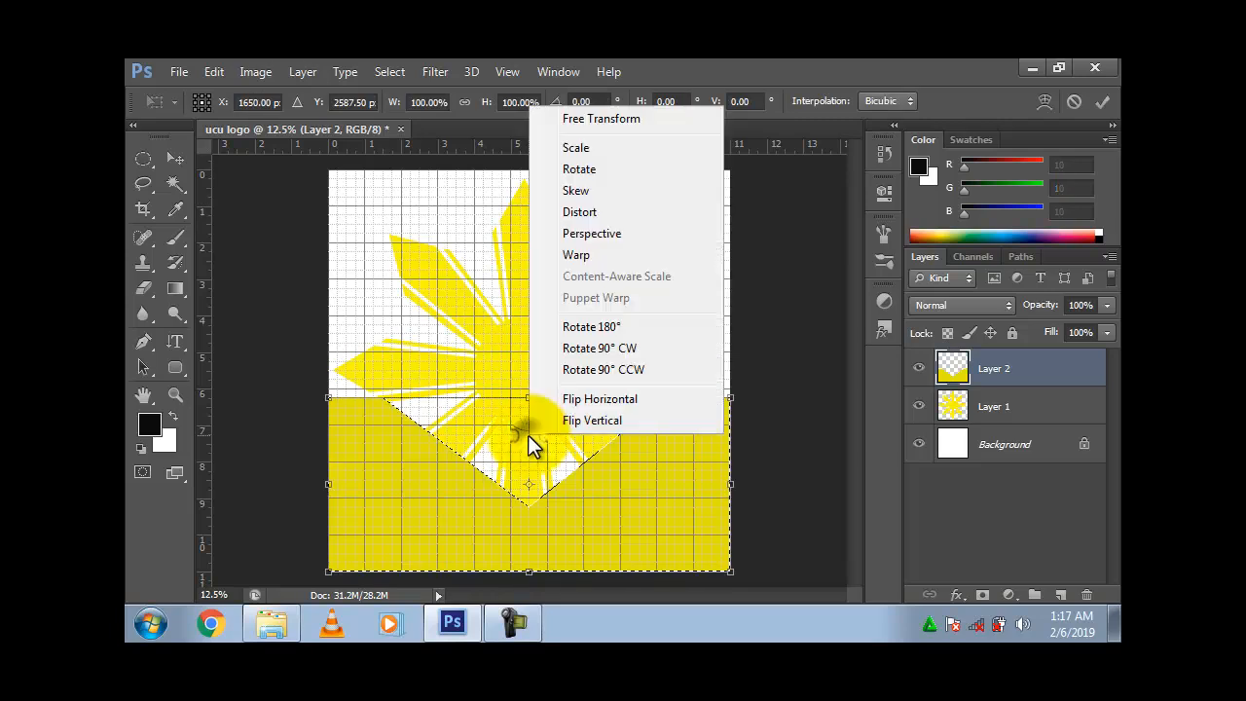
click(556, 257)
drag(523, 429, 523, 464)
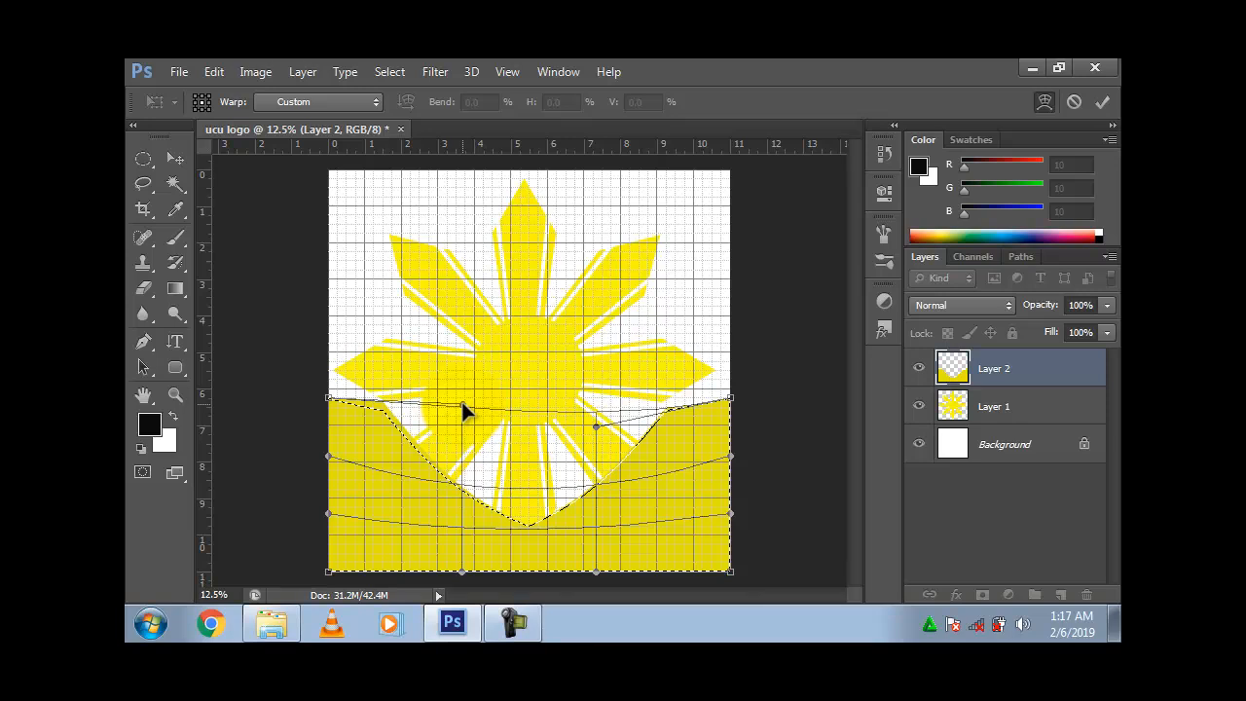
drag(465, 406, 465, 398)
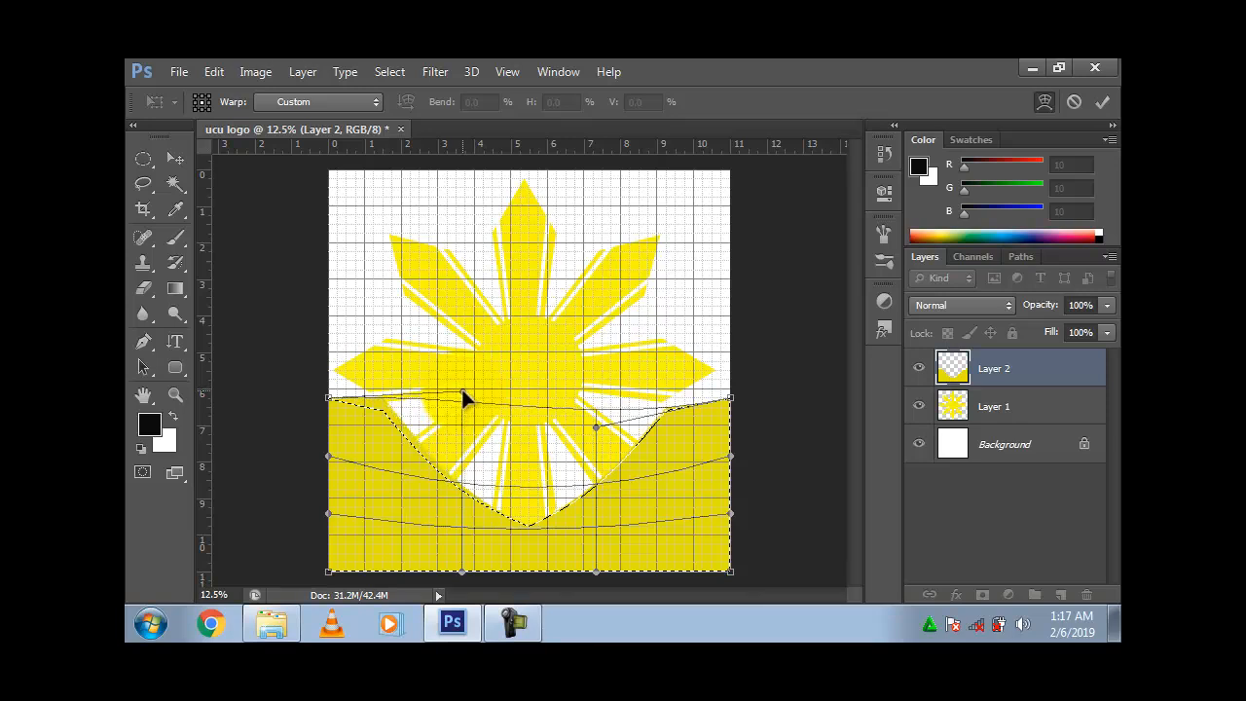
drag(593, 426, 585, 392)
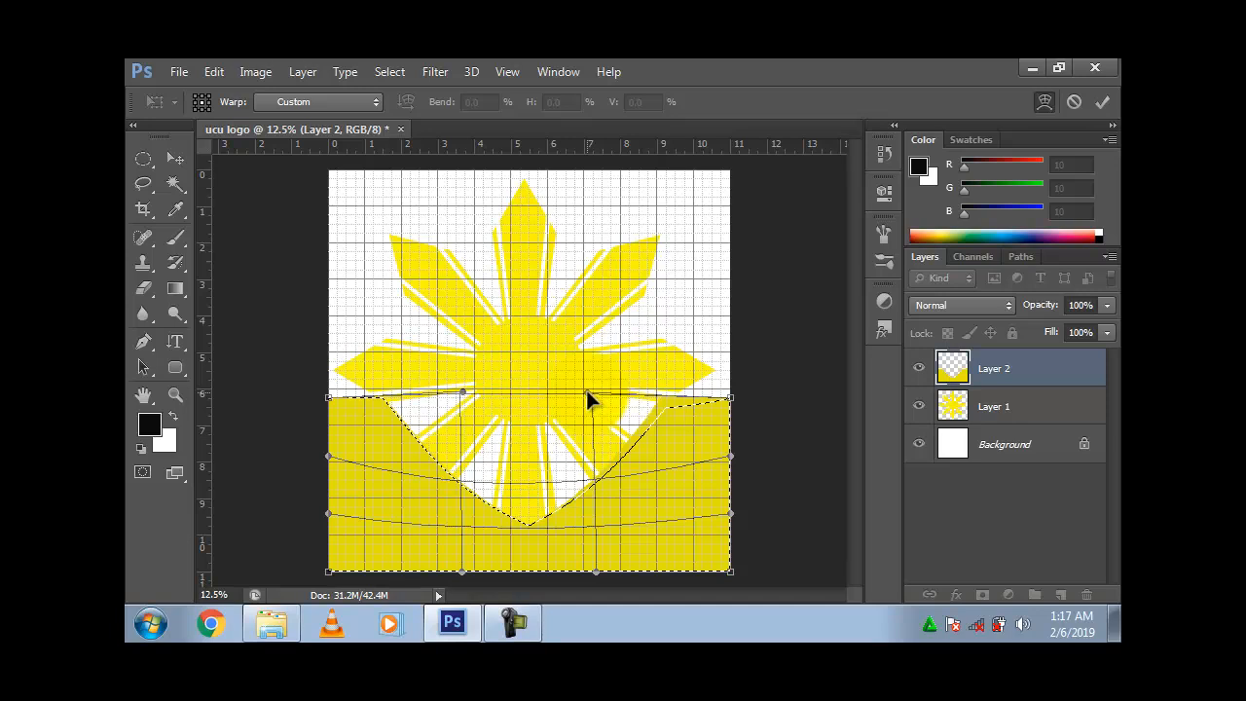
key(p)
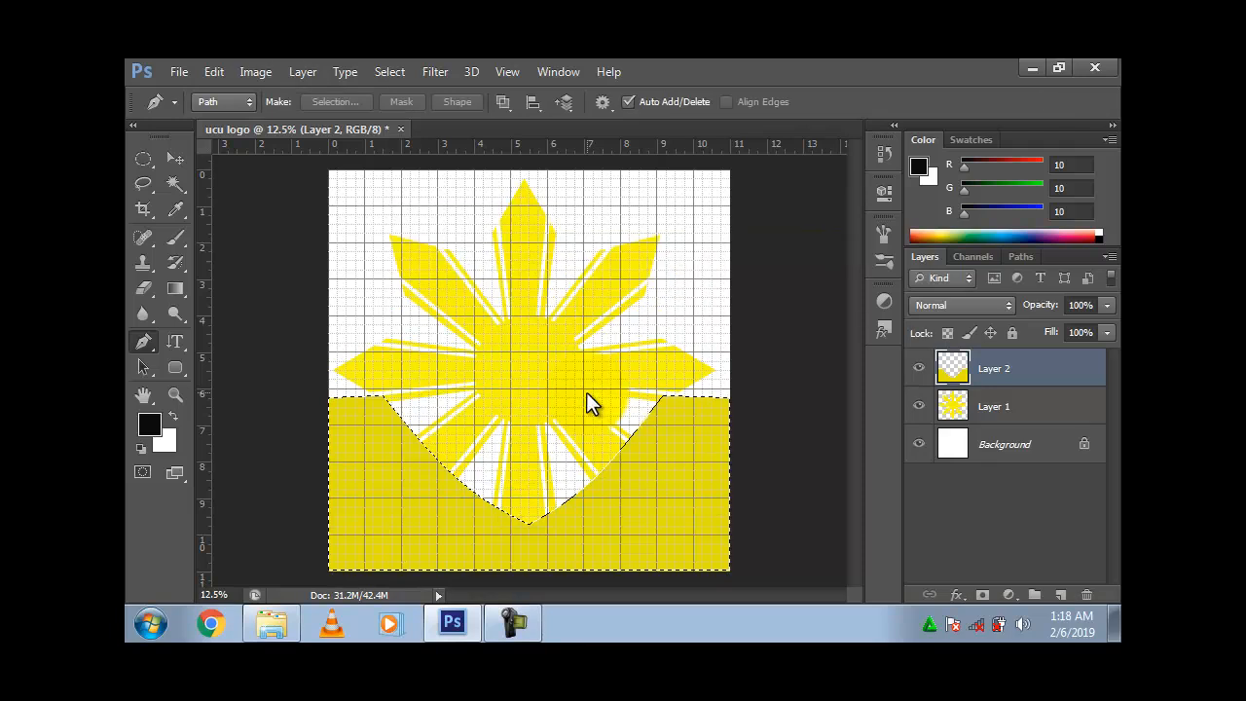
key(ctrl+d)
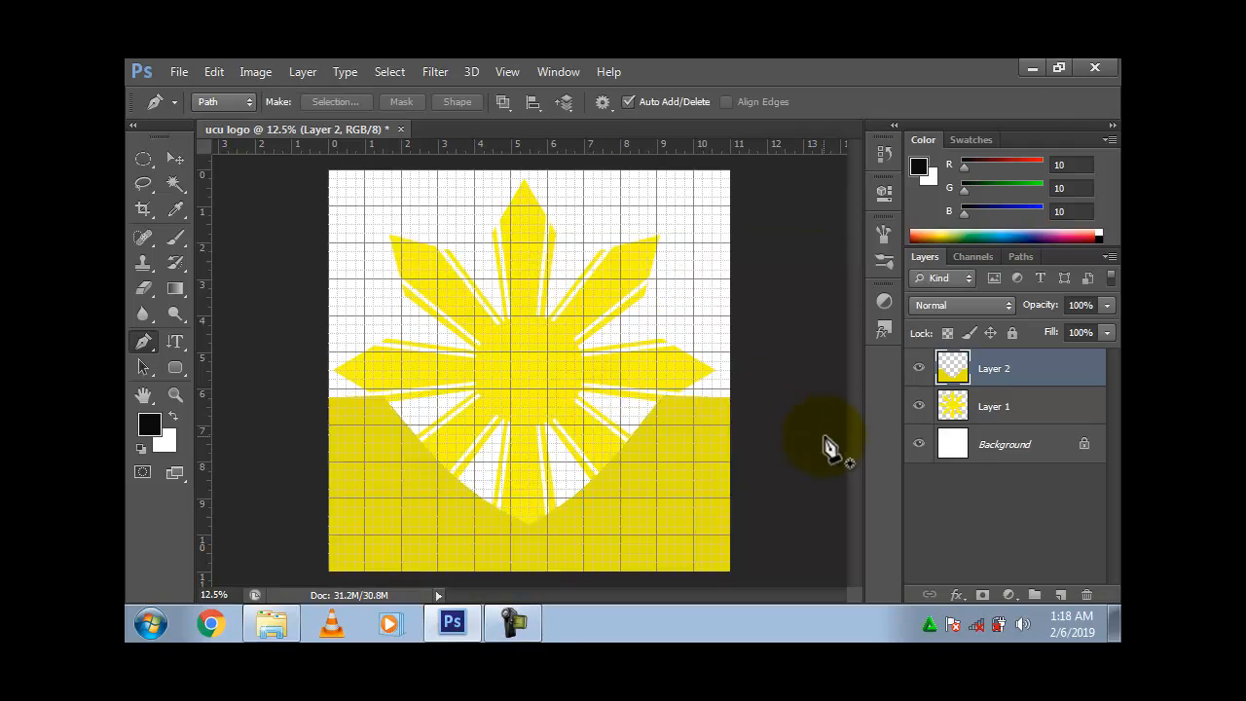
Step: Shift the sun layer horizontally to an X position of about 1653 px, lining it up with the notch's lowest point
click(962, 416)
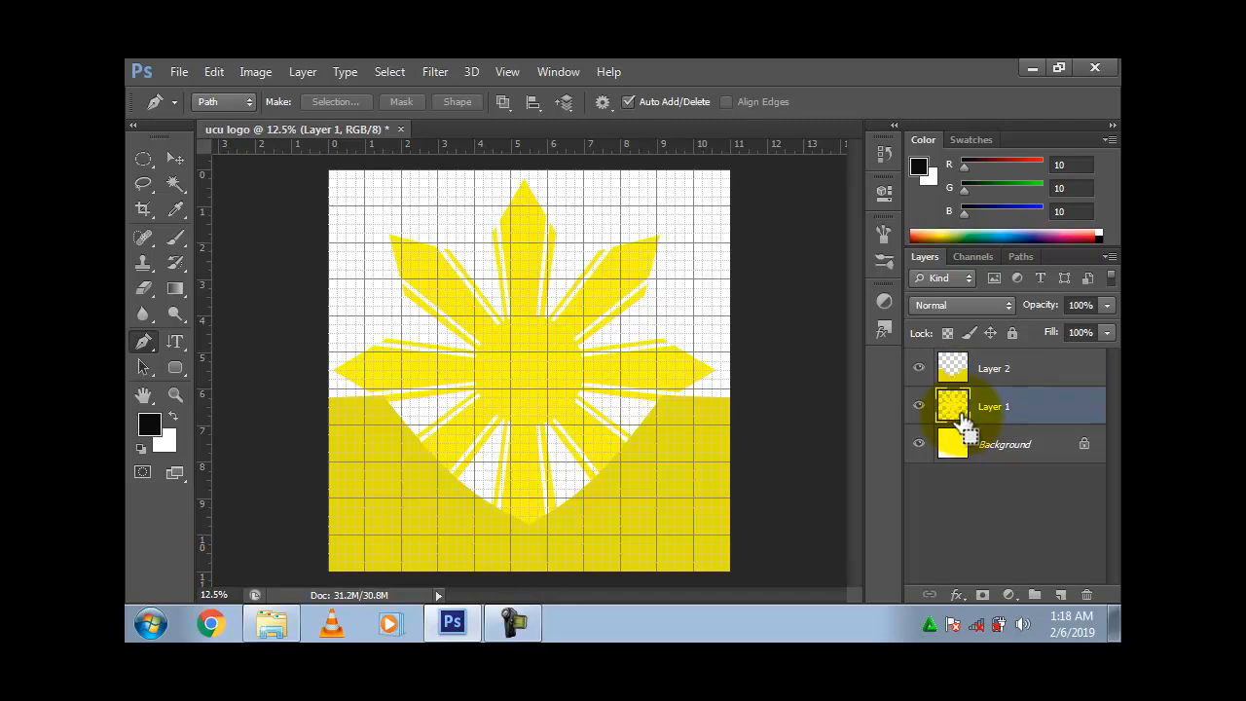
key(ctrl+t)
key(Right)
key(Right)
key(Right)
key(Right)
key(Right)
key(Right)
key(Right)
key(Right)
key(Right)
key(Right)
key(Right)
key(Right)
key(Right)
key(Right)
key(Right)
key(Right)
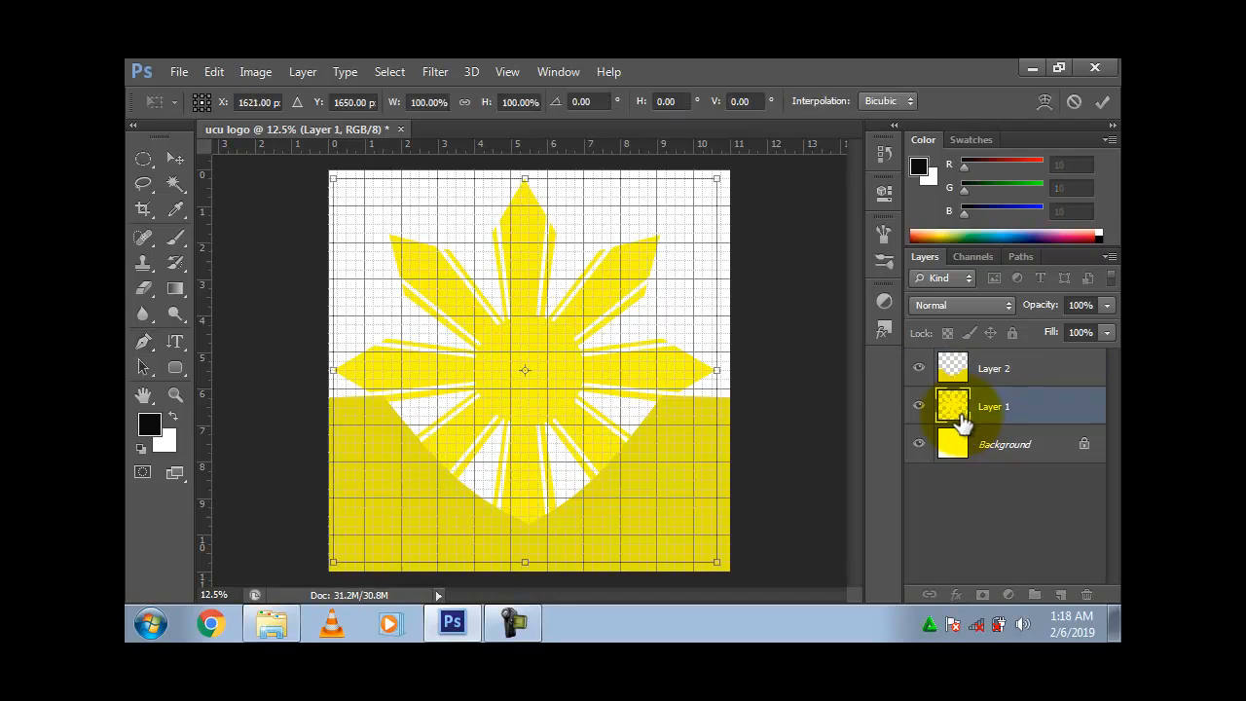
key(Right)
key(Right)
key(Right)
key(Right)
key(Right)
key(Right)
key(Right)
key(Right)
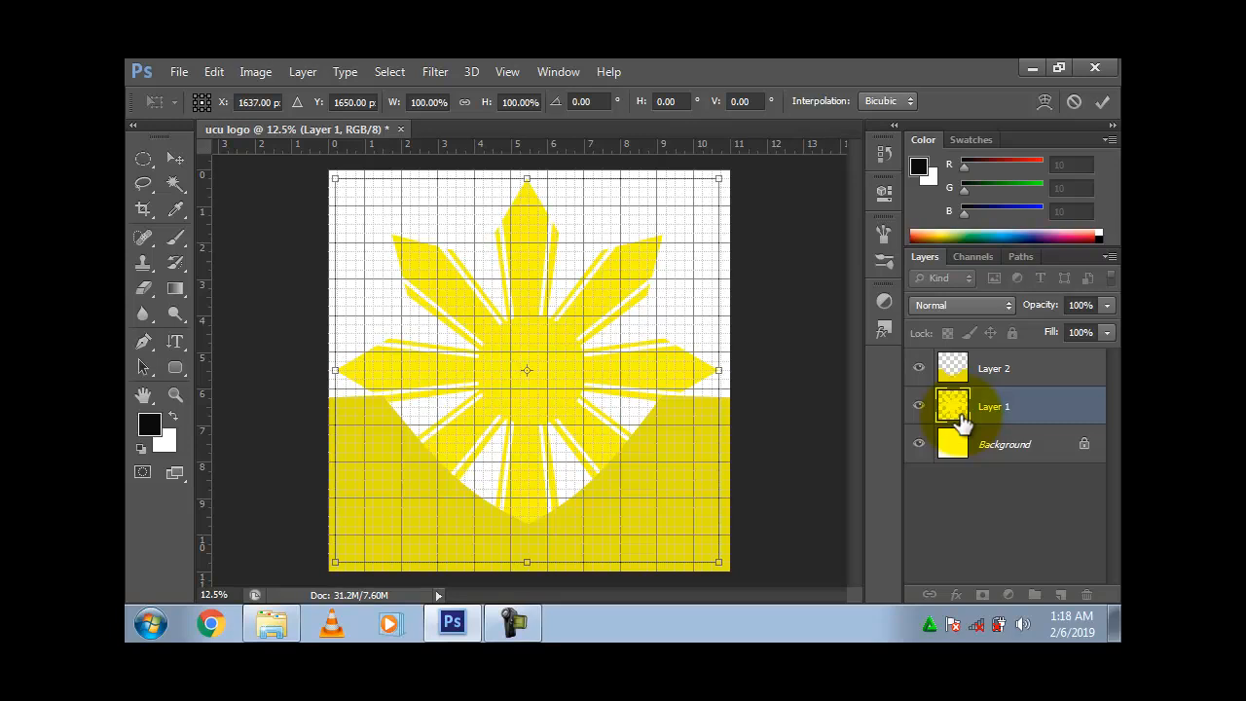
key(Right)
key(Right)
key(Right)
key(Right)
key(Right)
key(Right)
key(Right)
key(Right)
key(Right)
key(Right)
key(Right)
key(Right)
key(Right)
key(Right)
key(Right)
key(Right)
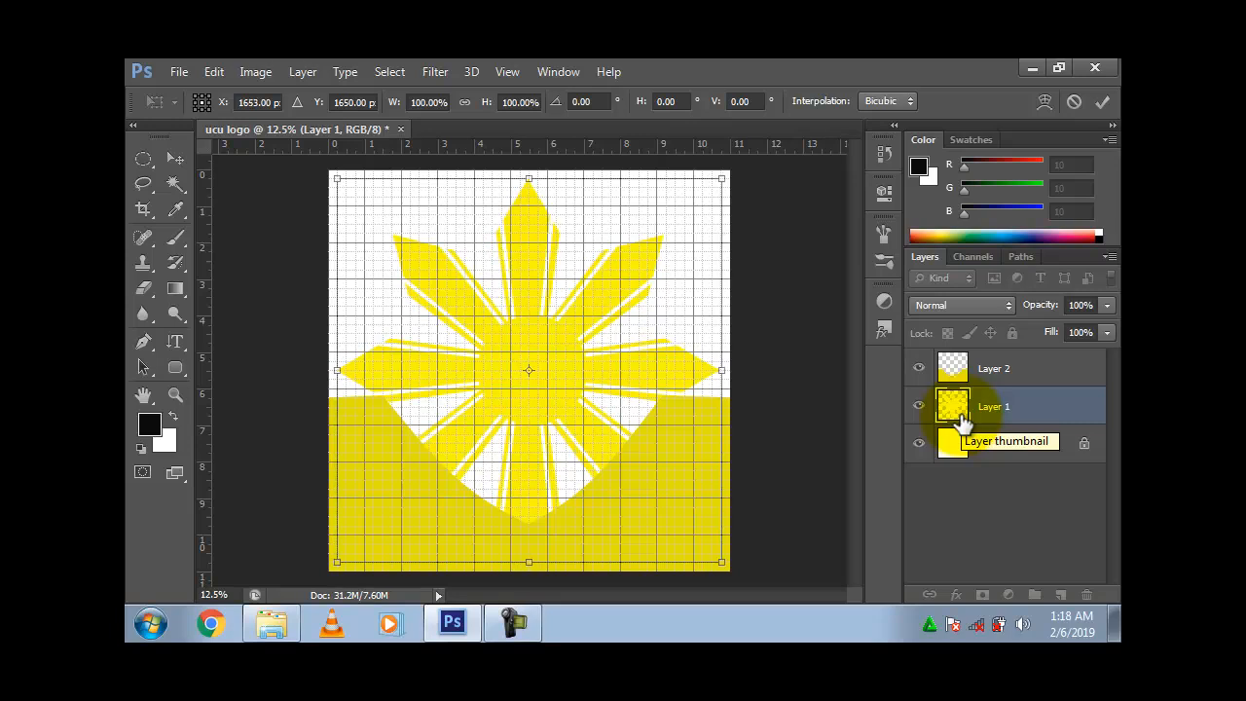
key(p)
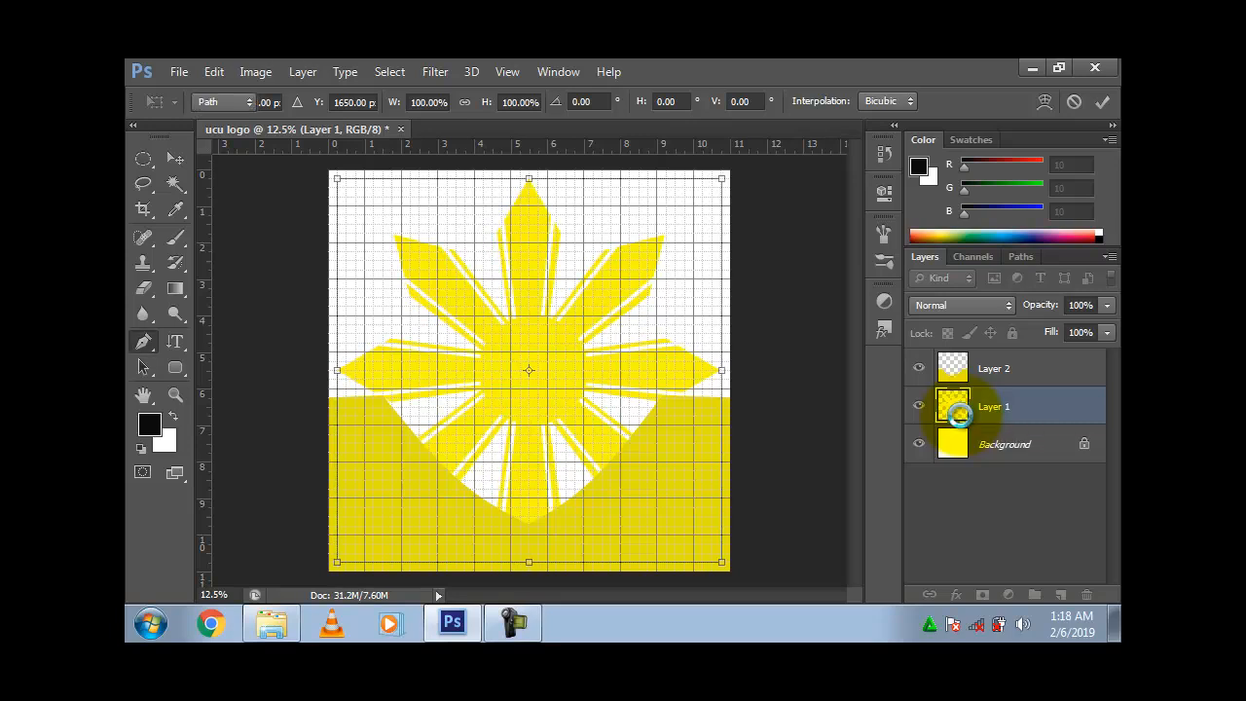
key(Return)
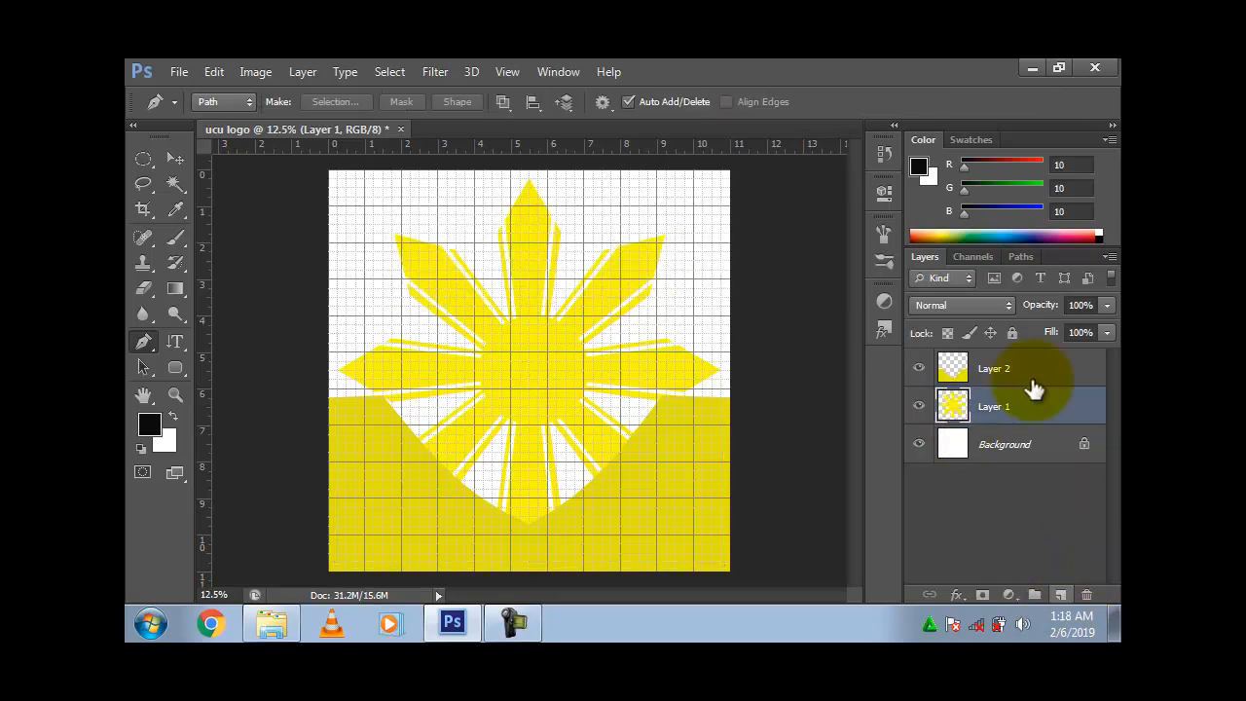
Step: On a new layer above the dark yellow shape, make a rectangular selection about 4 by 3.5 inches from the notch's left corner to its lowest point
click(1029, 363)
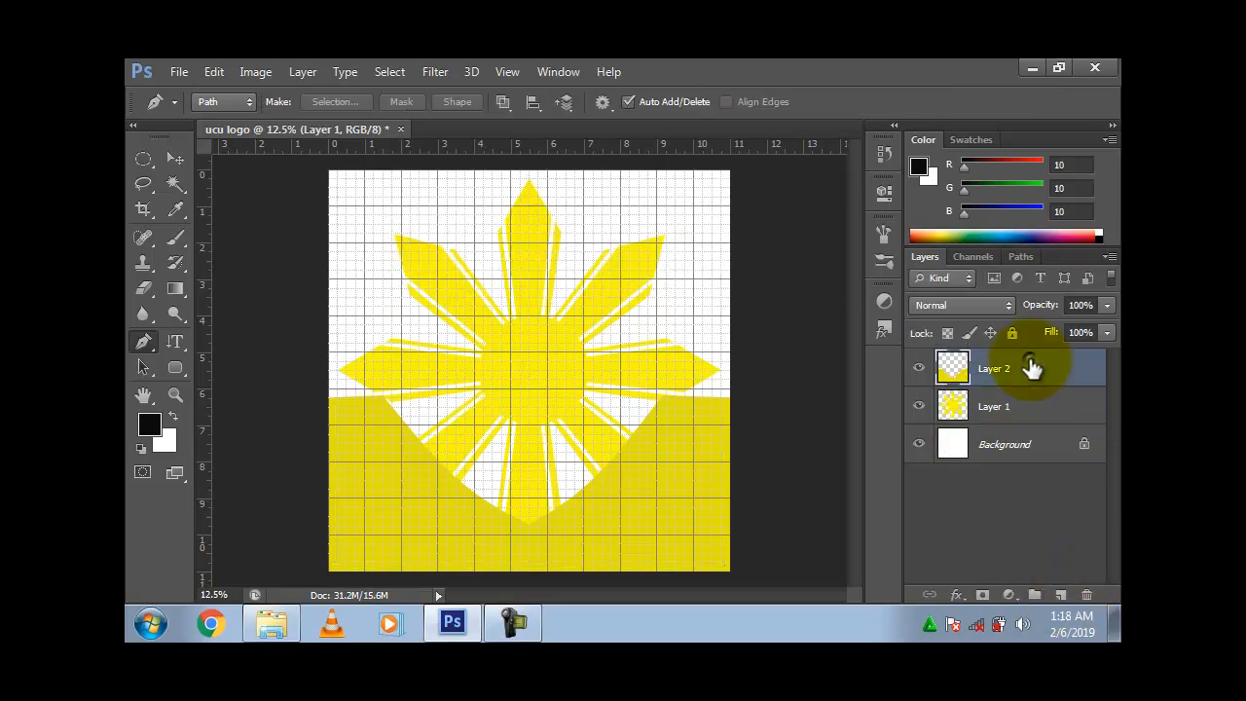
click(1061, 595)
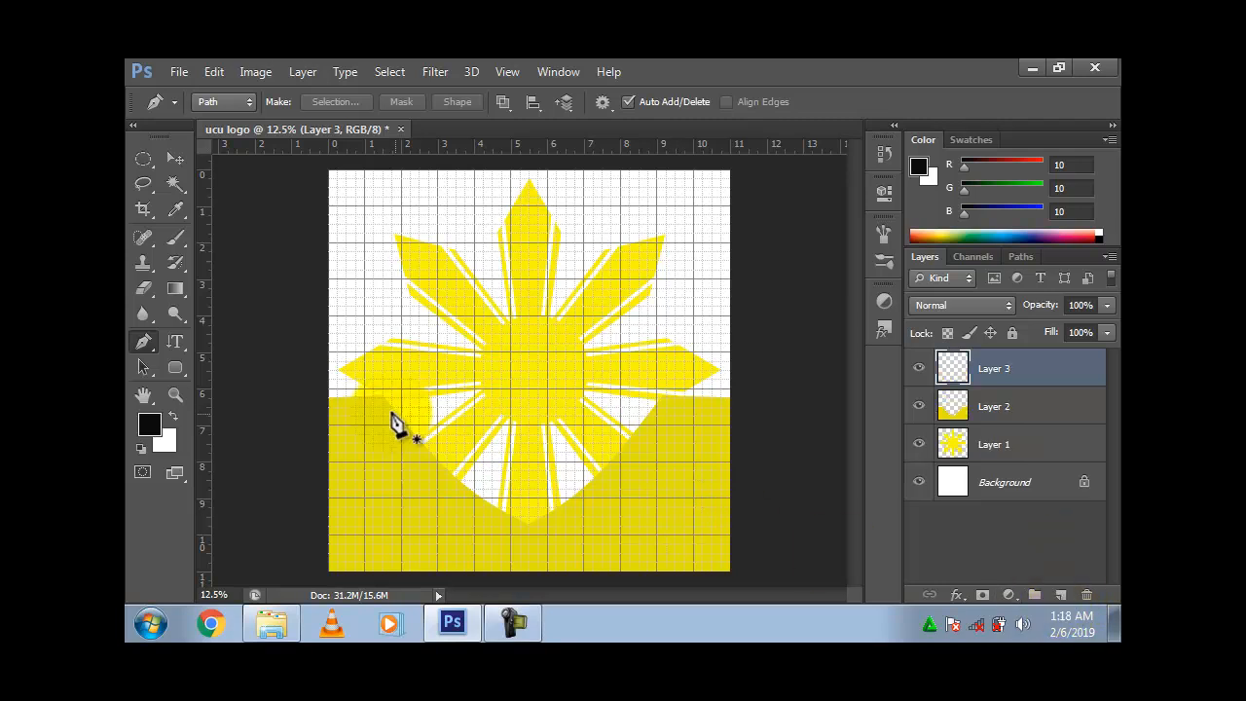
click(146, 160)
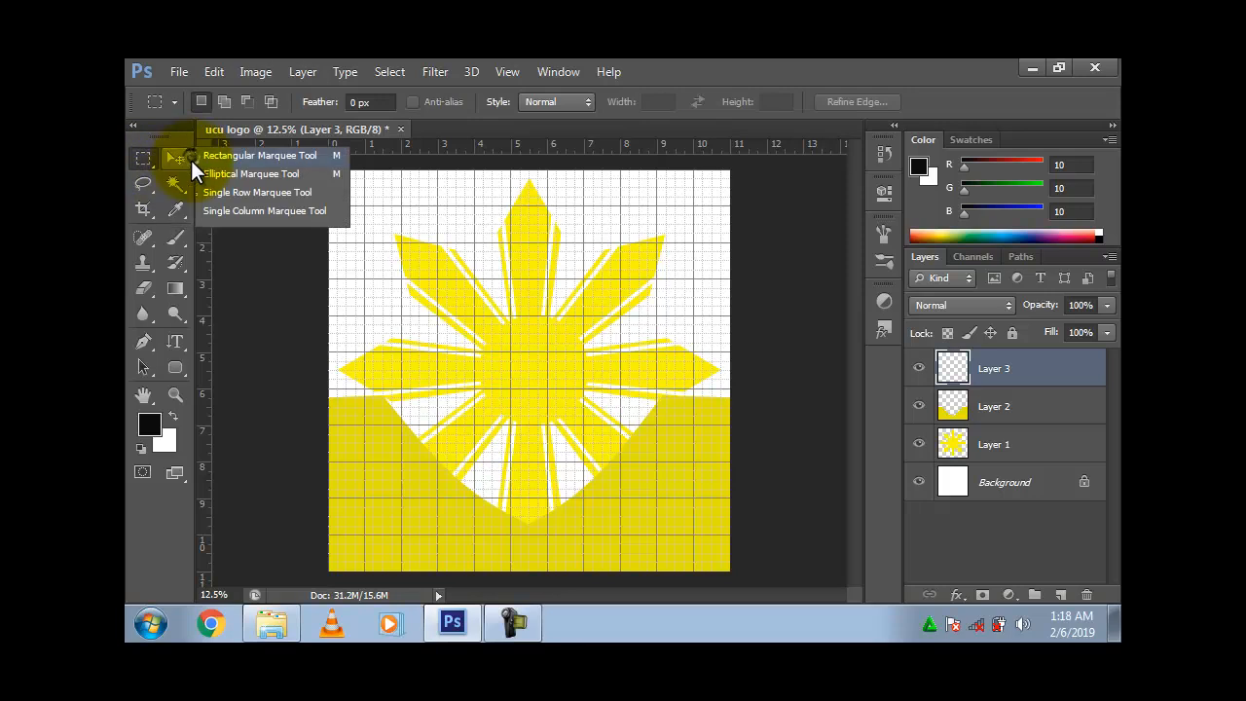
click(195, 156)
drag(384, 398, 528, 527)
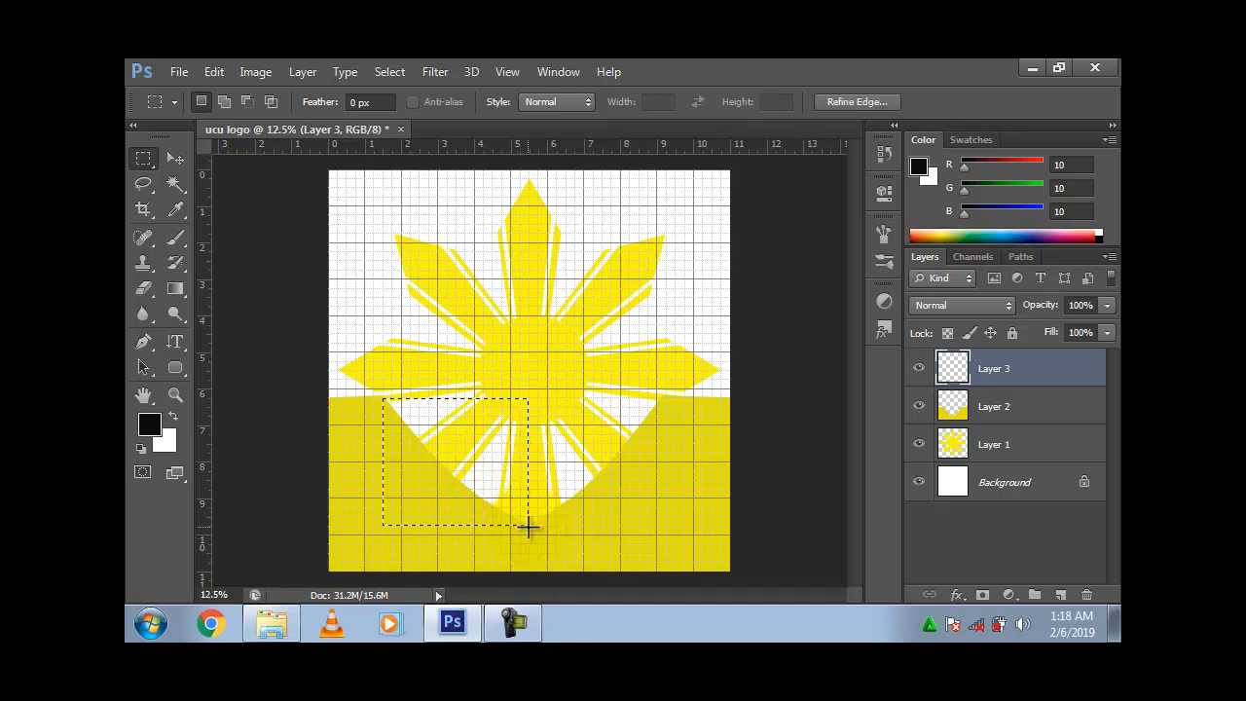
Step: Fill the rectangular selection with a bright blue of hue 233°
key(i)
key(shift+F5)
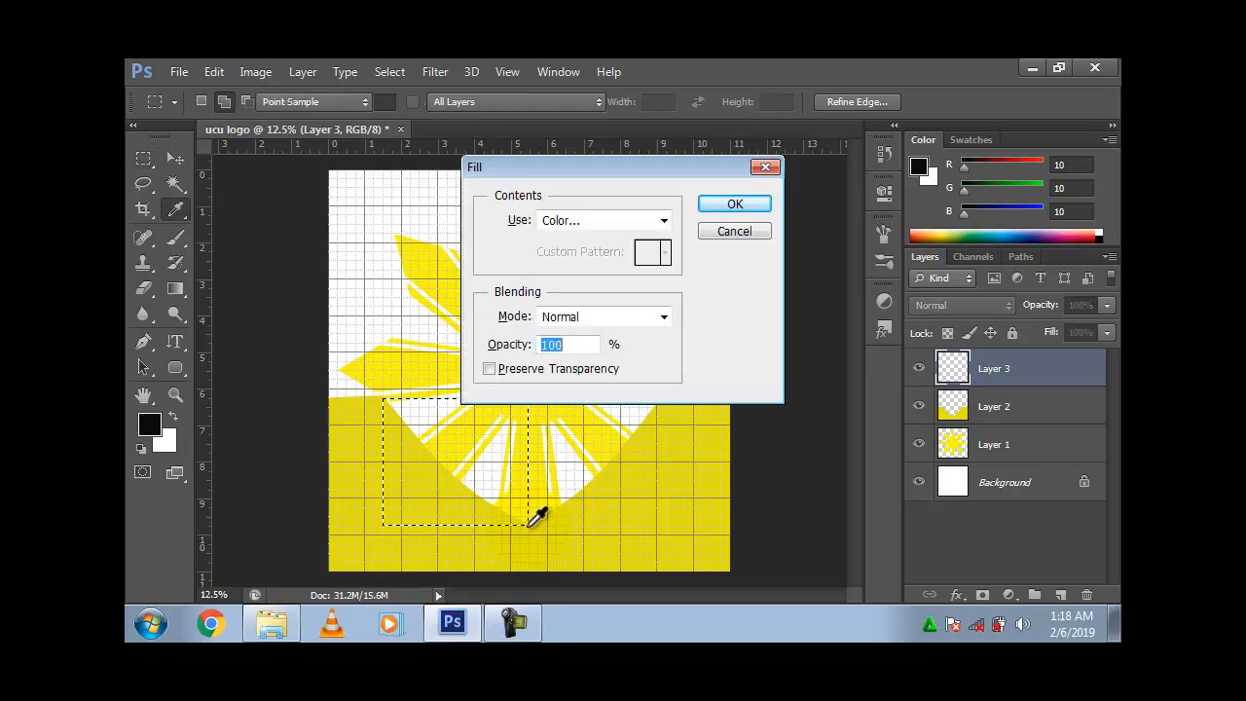
click(663, 222)
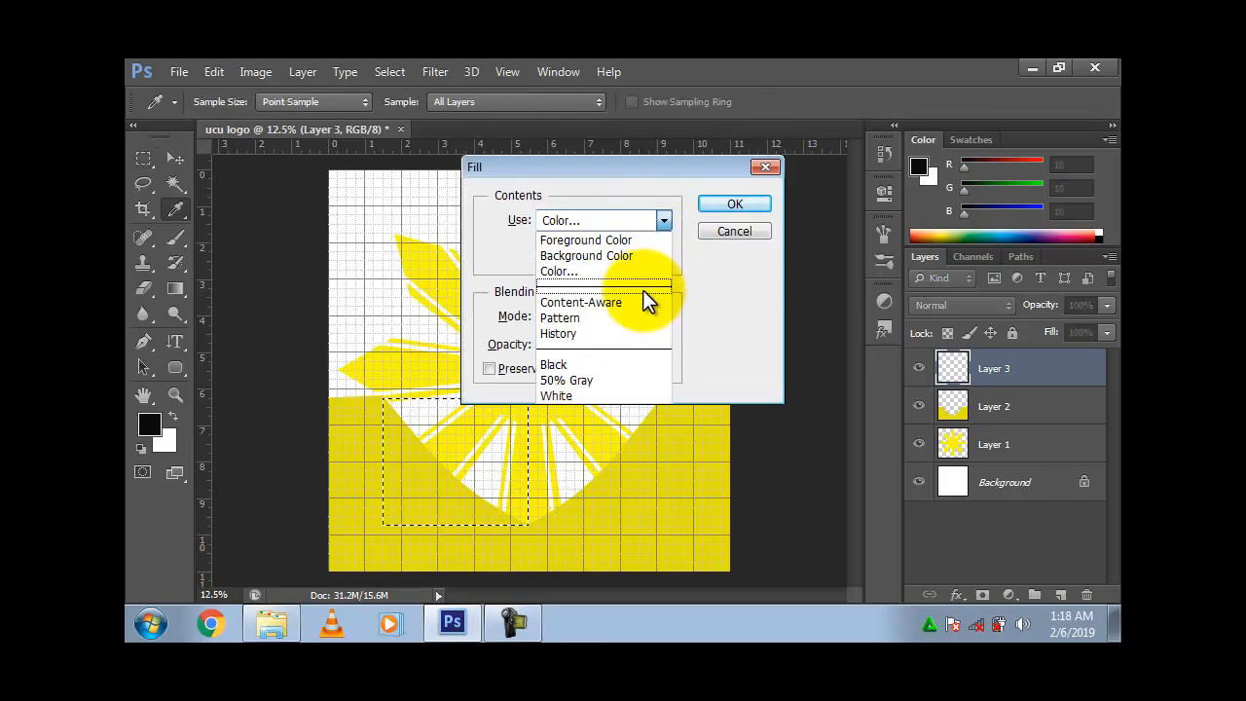
click(642, 271)
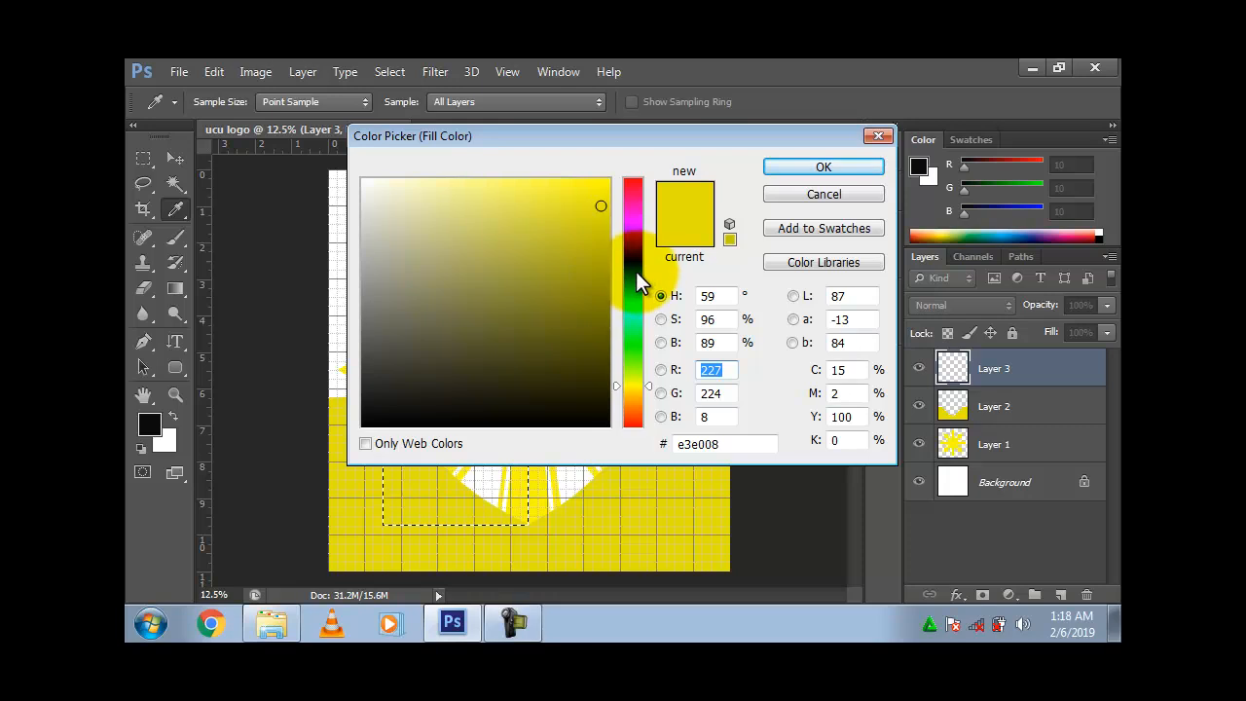
click(636, 266)
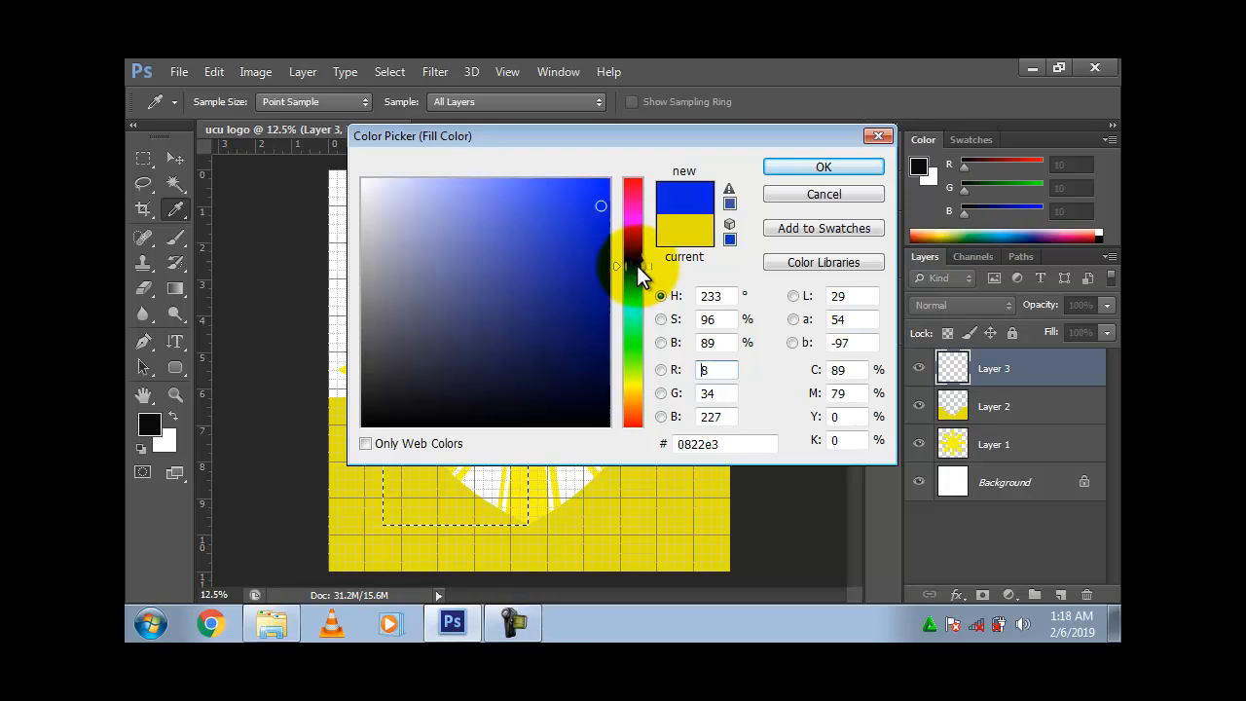
click(603, 182)
key(Return)
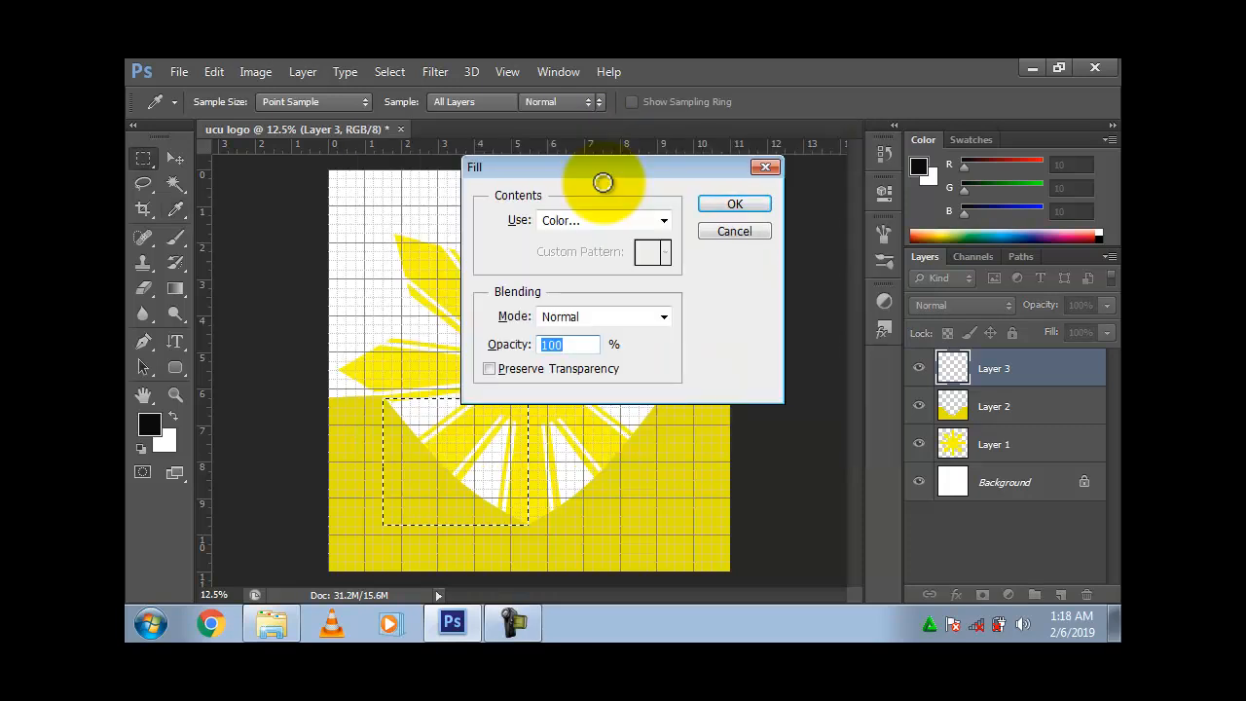
key(Return)
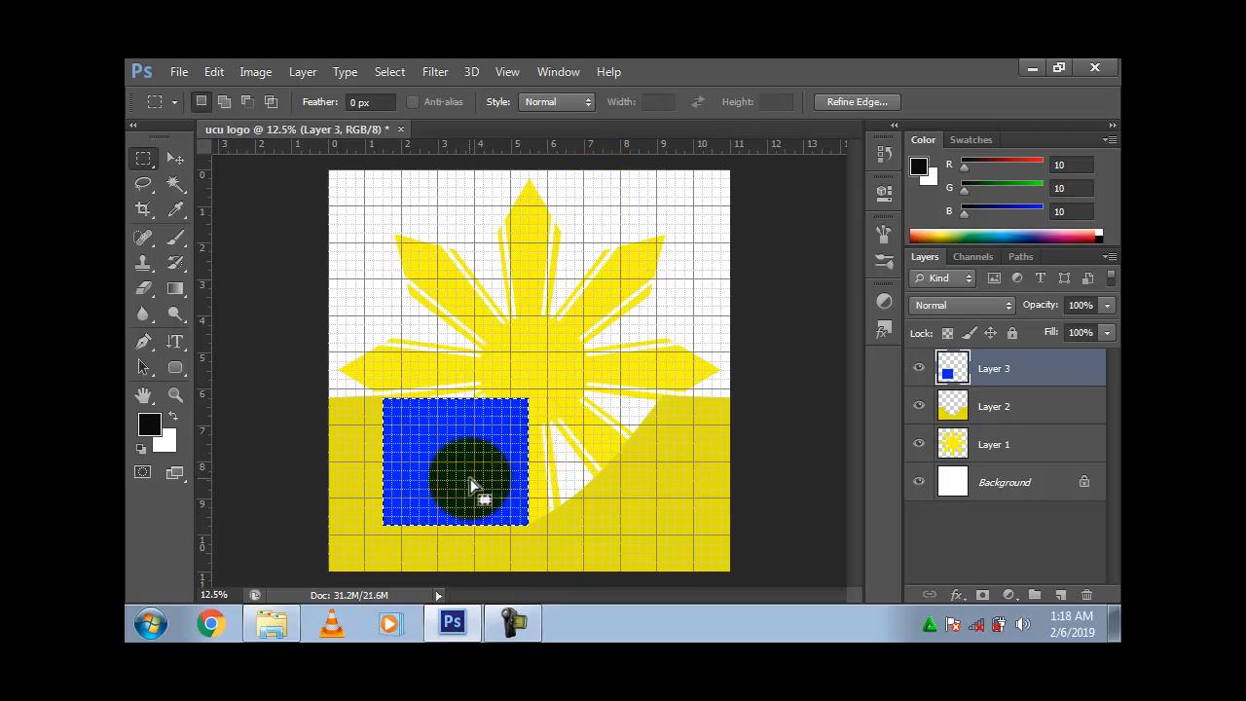
Step: Deselect, and warp the blue rectangle so its top edge dips on the left half and its bottom edge arches up on the right half
key(ctrl+d)
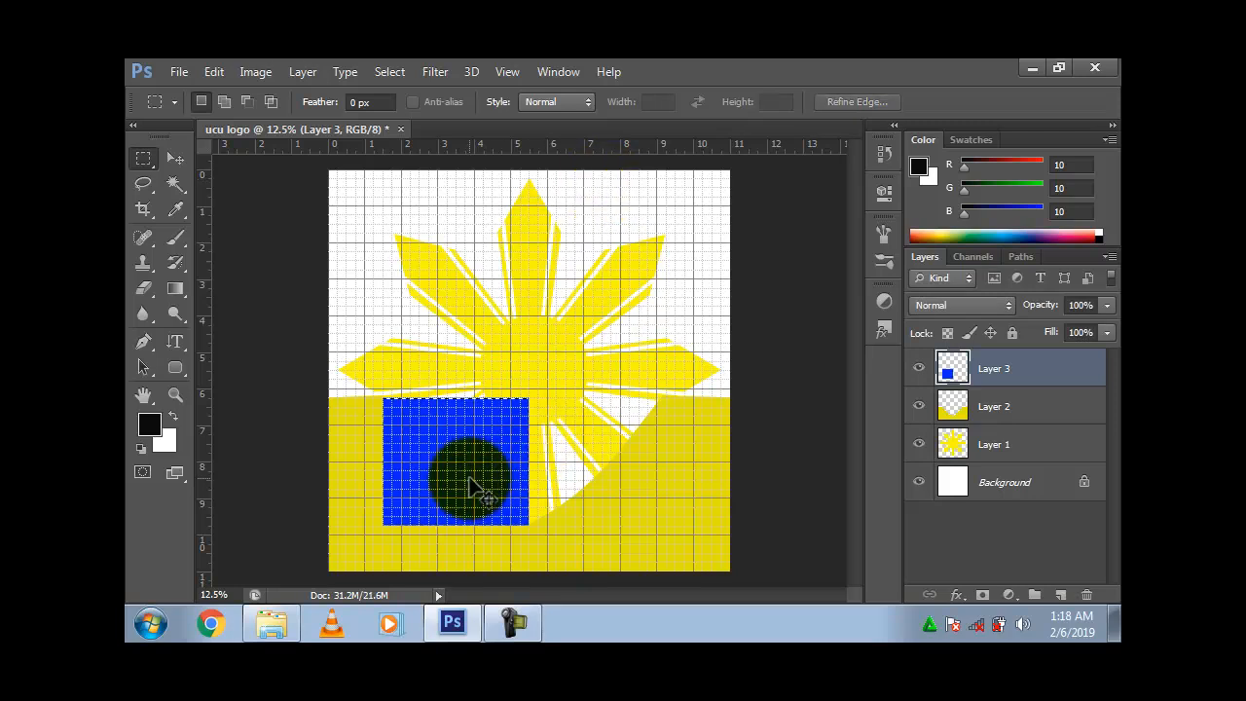
key(ctrl+t)
right_click(468, 478)
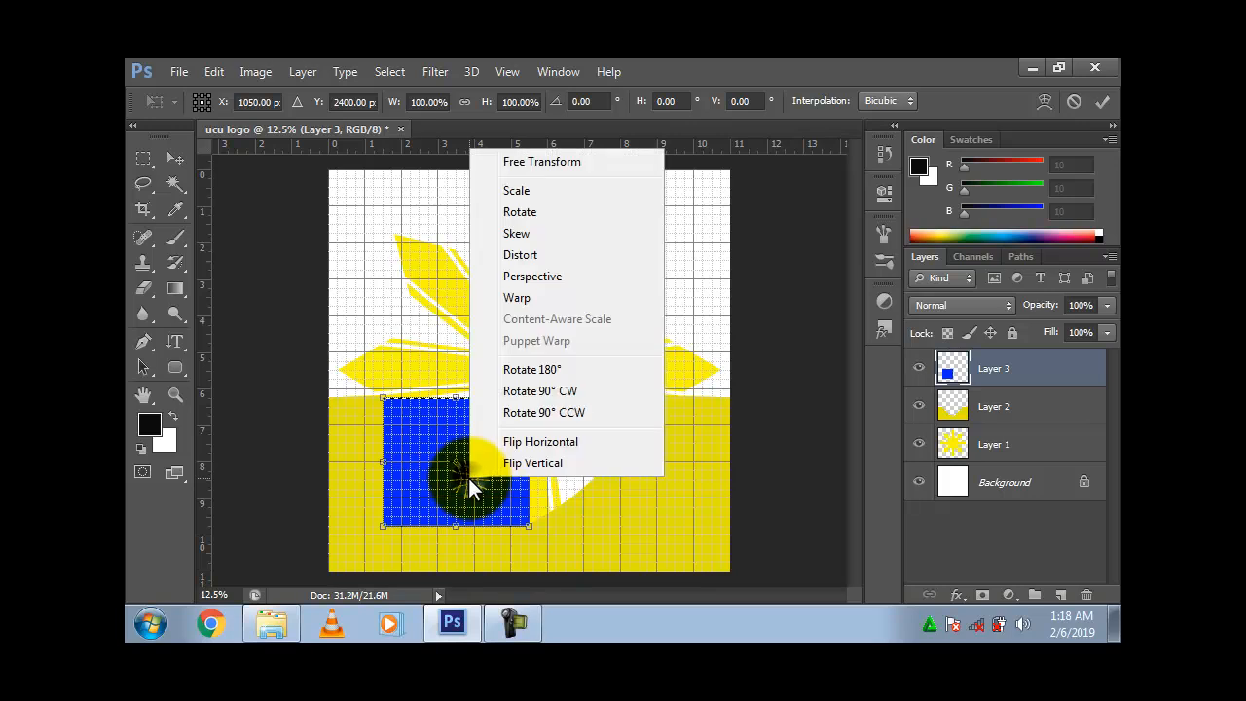
click(542, 298)
drag(435, 407, 435, 436)
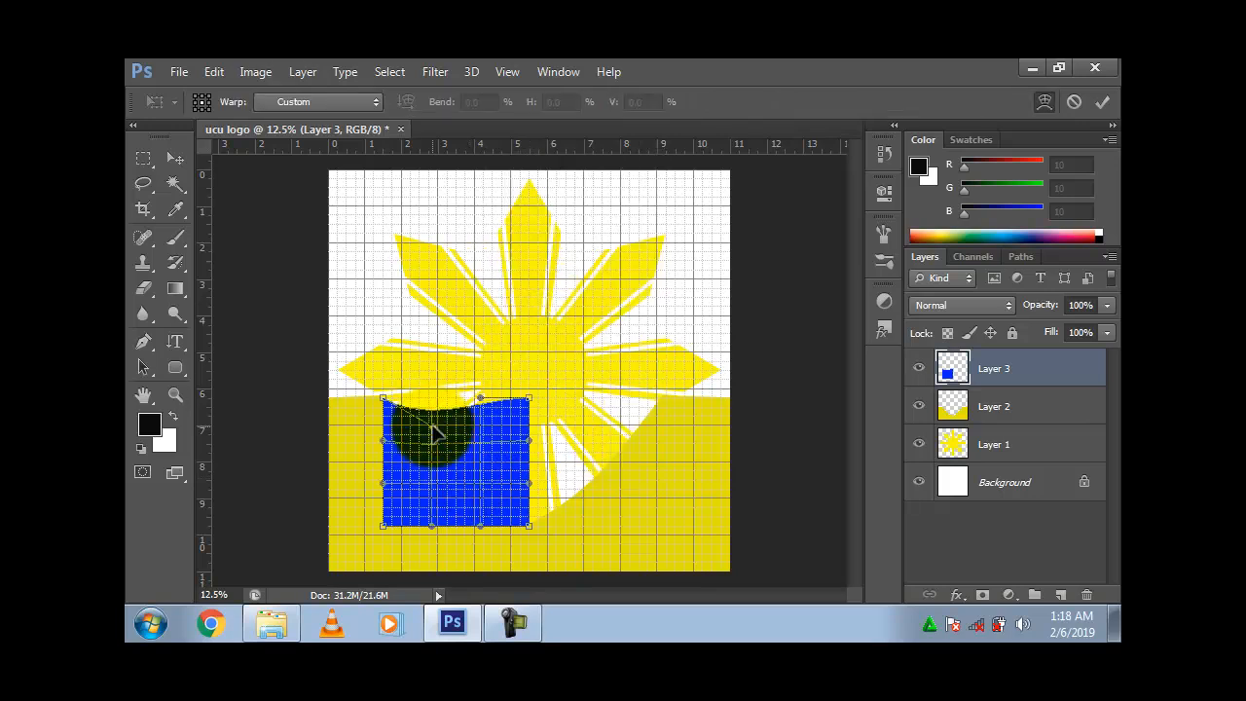
drag(482, 527, 484, 495)
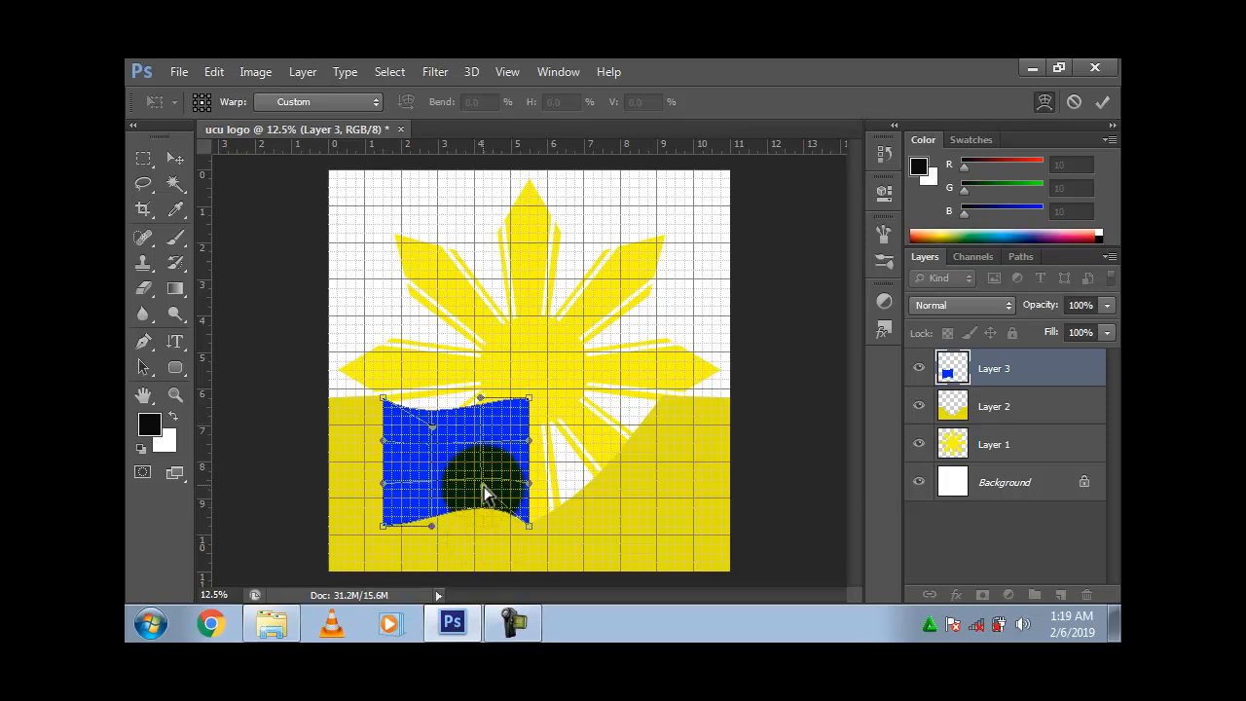
key(Return)
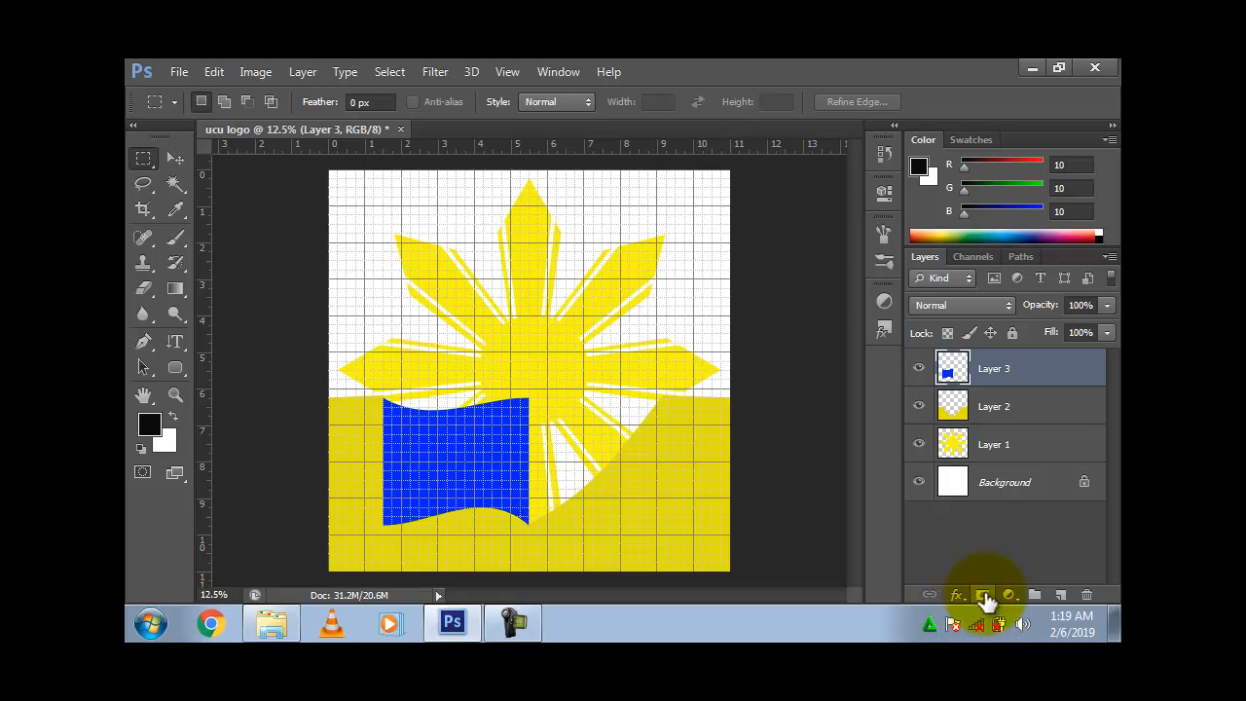
Step: Add a layer mask to the blue shape and apply a white-to-black linear gradient that fades it out towards its lower-right corner
click(983, 595)
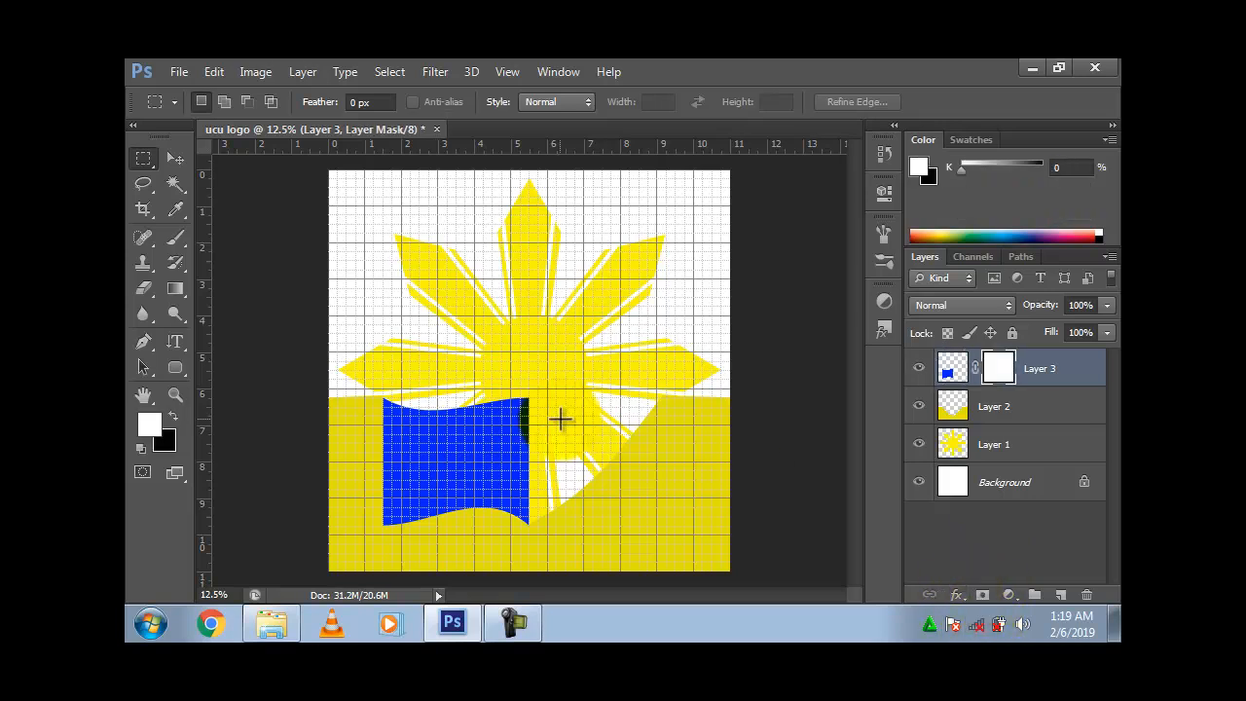
click(176, 289)
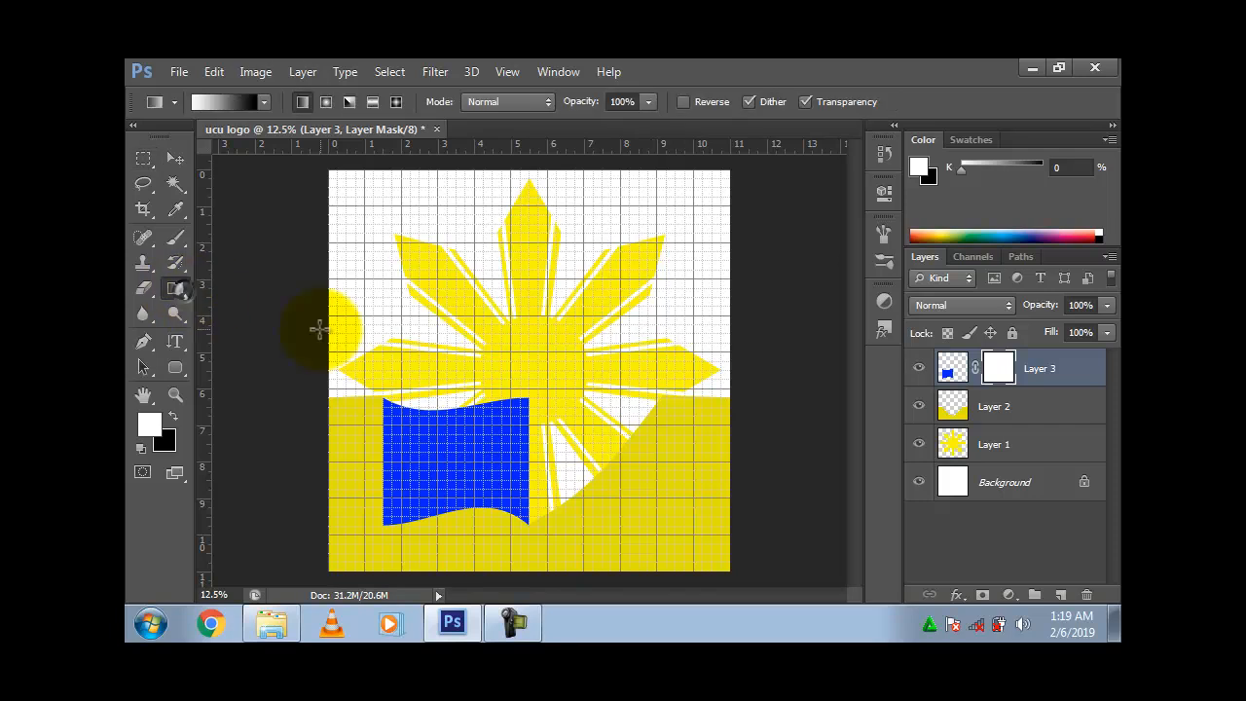
drag(429, 452, 529, 523)
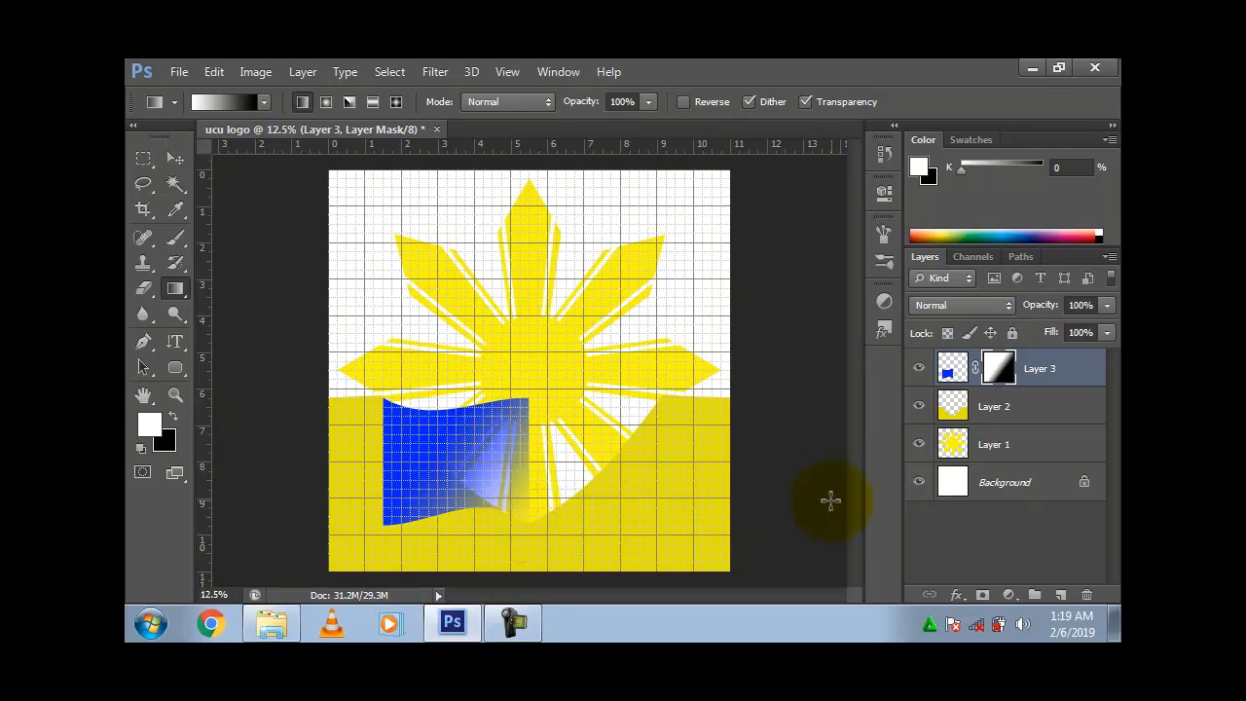
Step: On a new layer above the blue shape, make a rectangular selection about 4 by 3.5 inches covering the blue shape's extent
click(1059, 595)
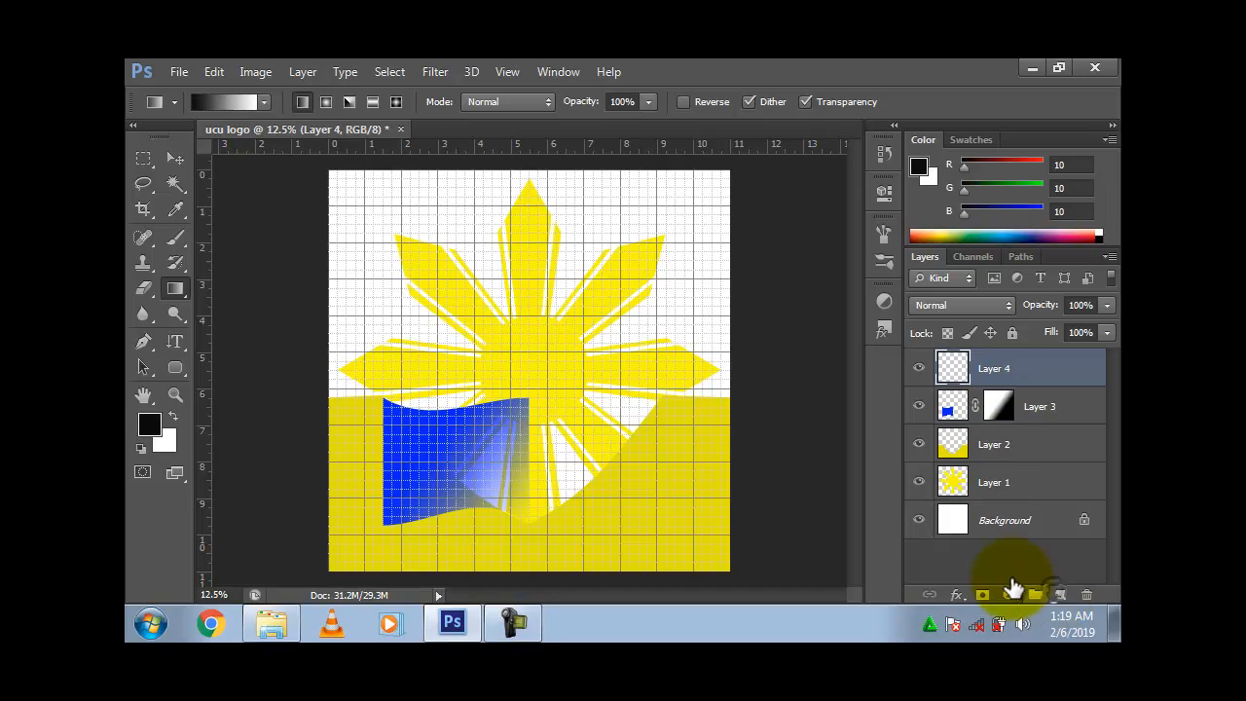
click(148, 156)
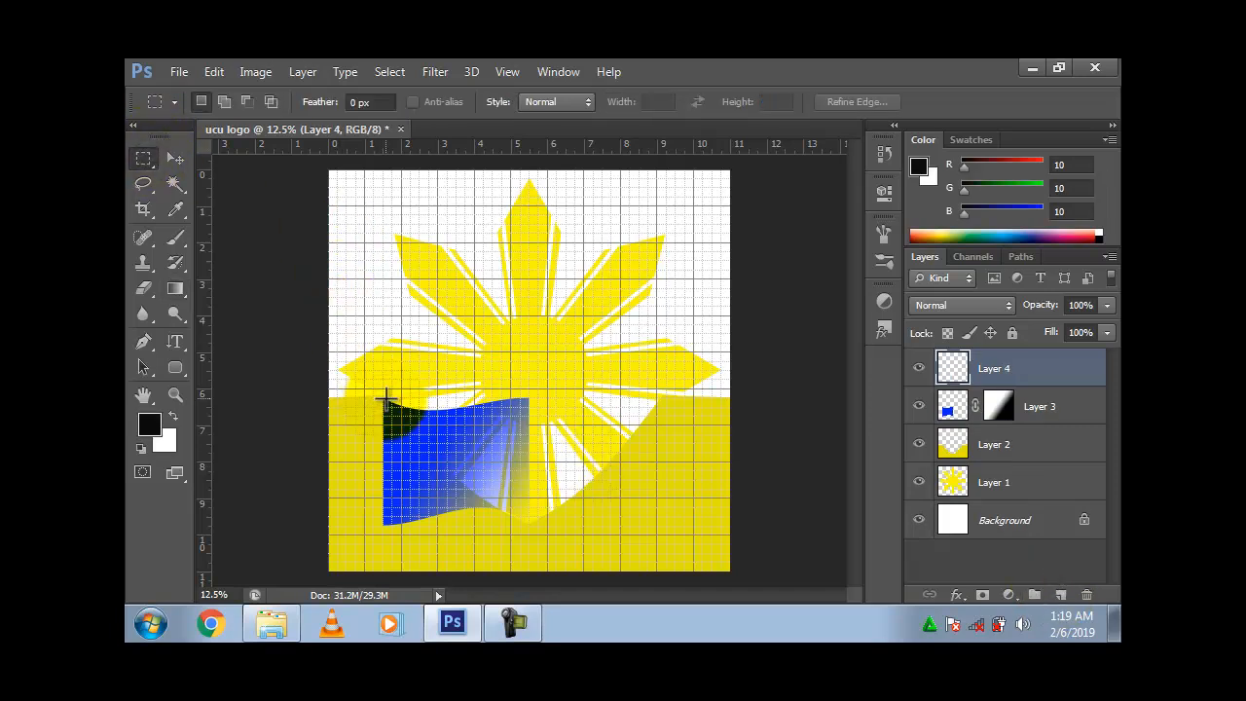
drag(384, 397, 525, 528)
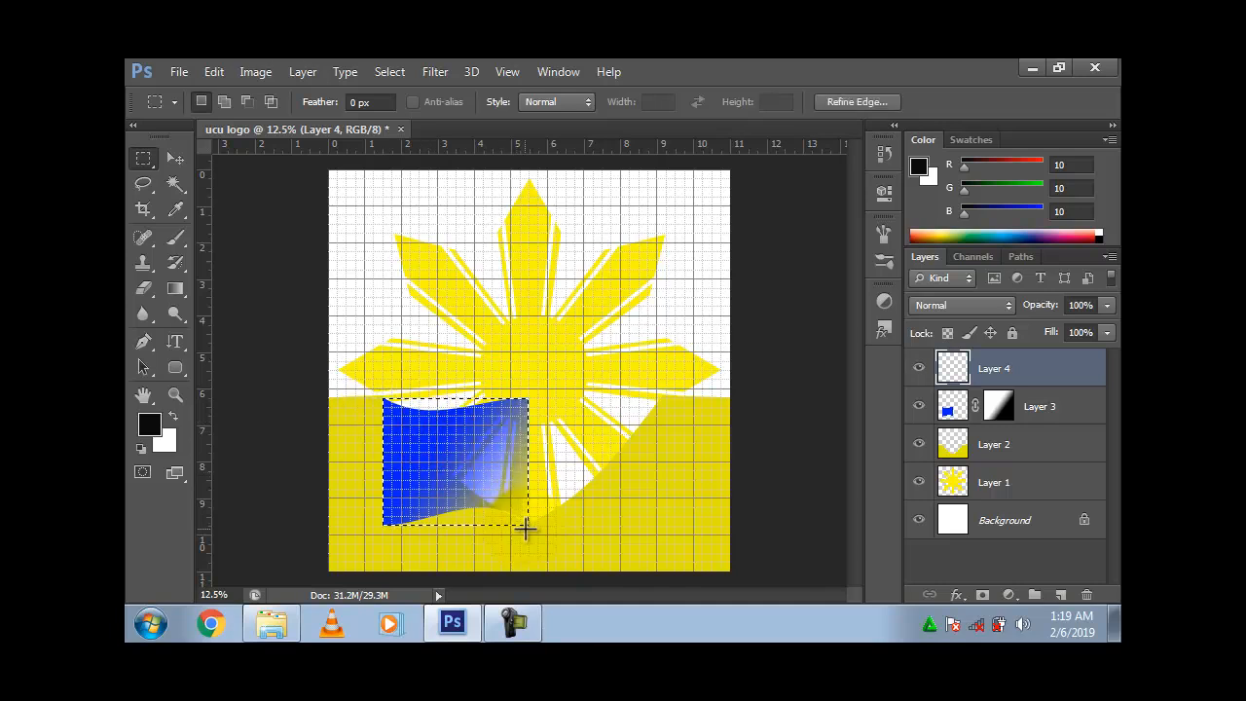
Step: Fill the rectangular selection with the bright red f90611
key(shift)
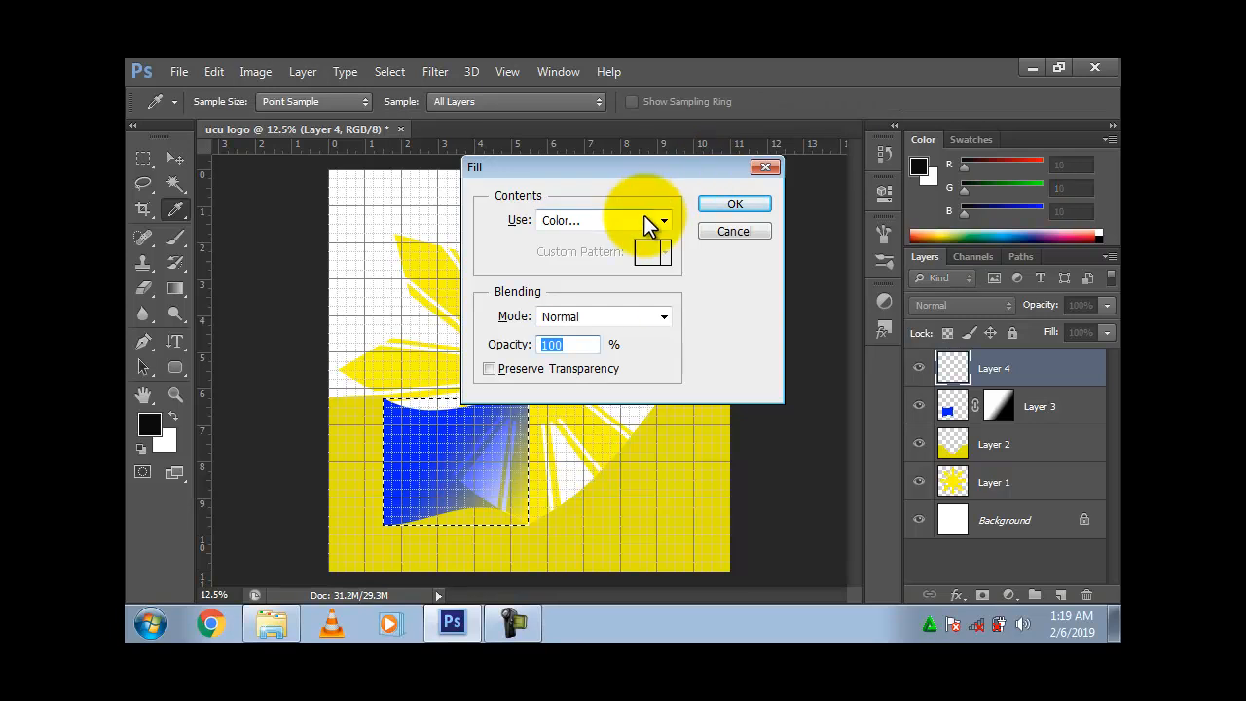
click(647, 220)
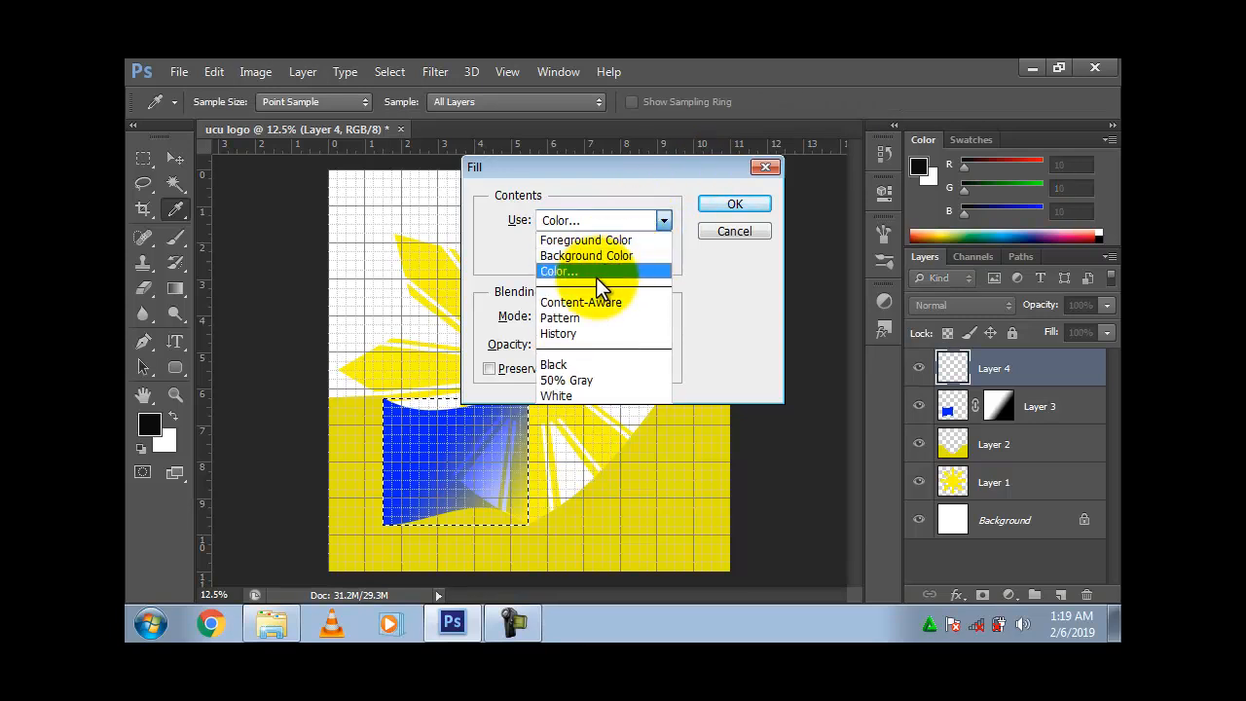
click(595, 272)
click(634, 182)
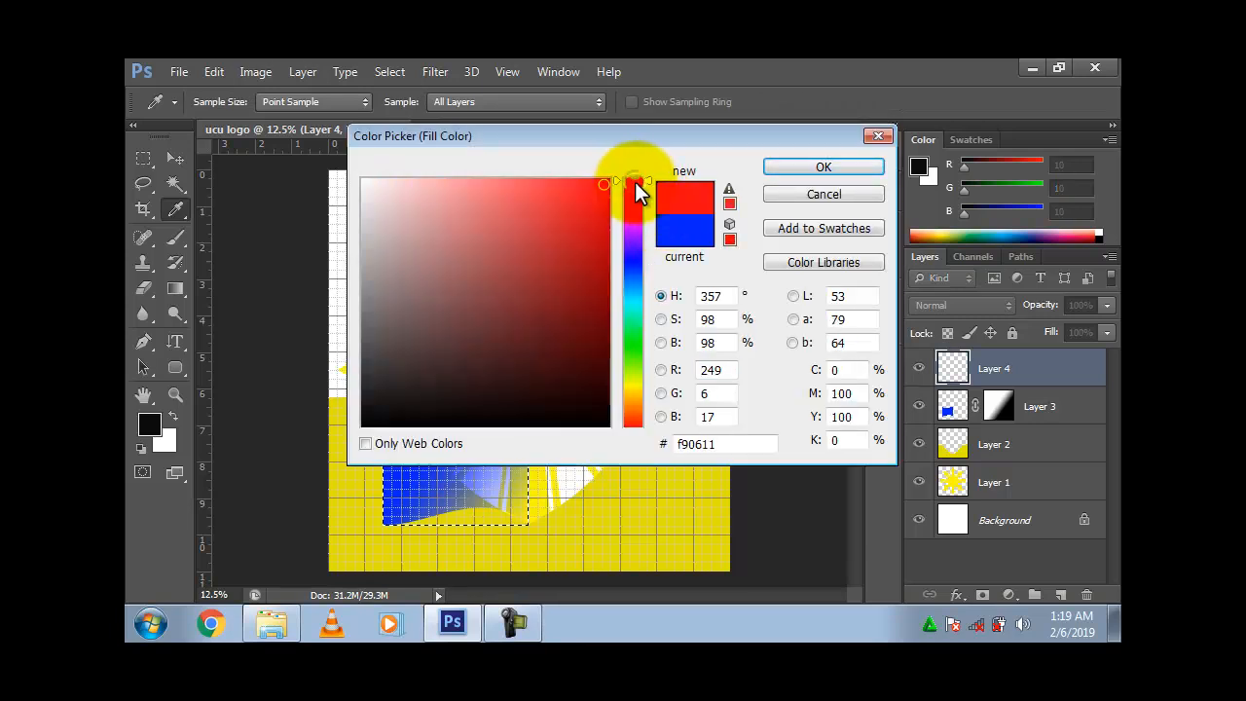
key(Return)
key(Return)
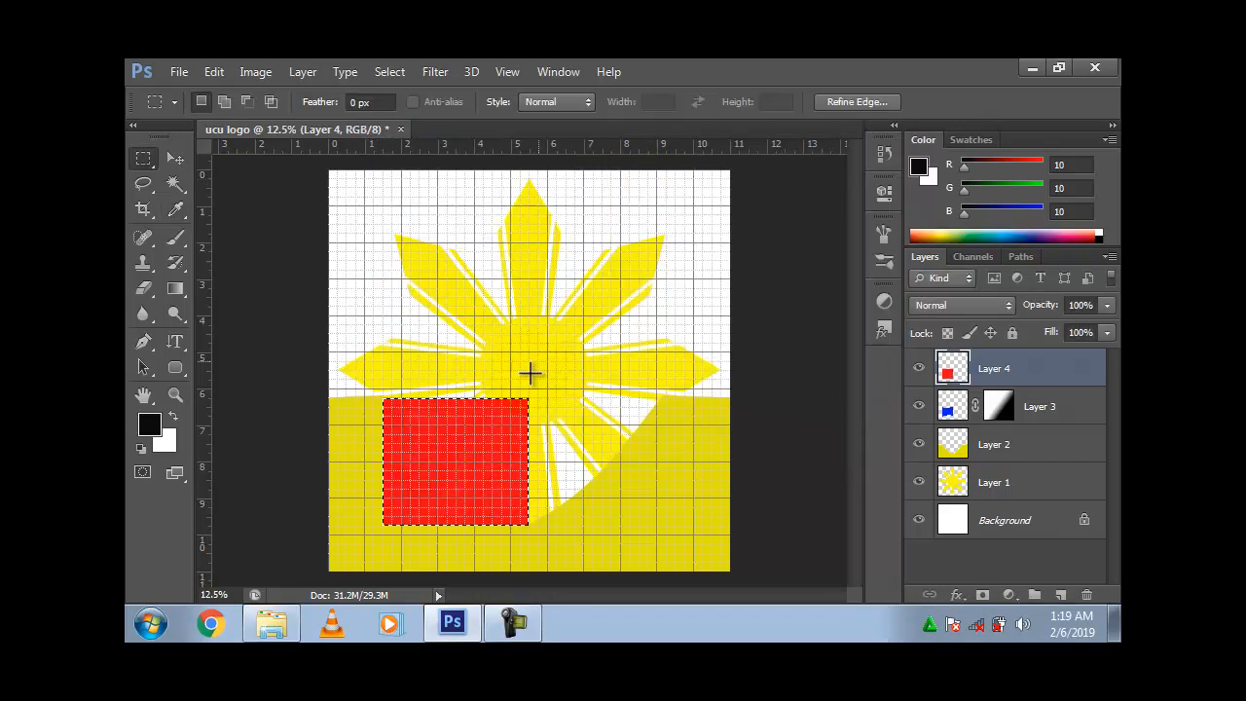
Step: Warp the red rectangle to match the blue shape, with its top edge dipping on the left half and its bottom edge arching on the right half
key(ctrl+t)
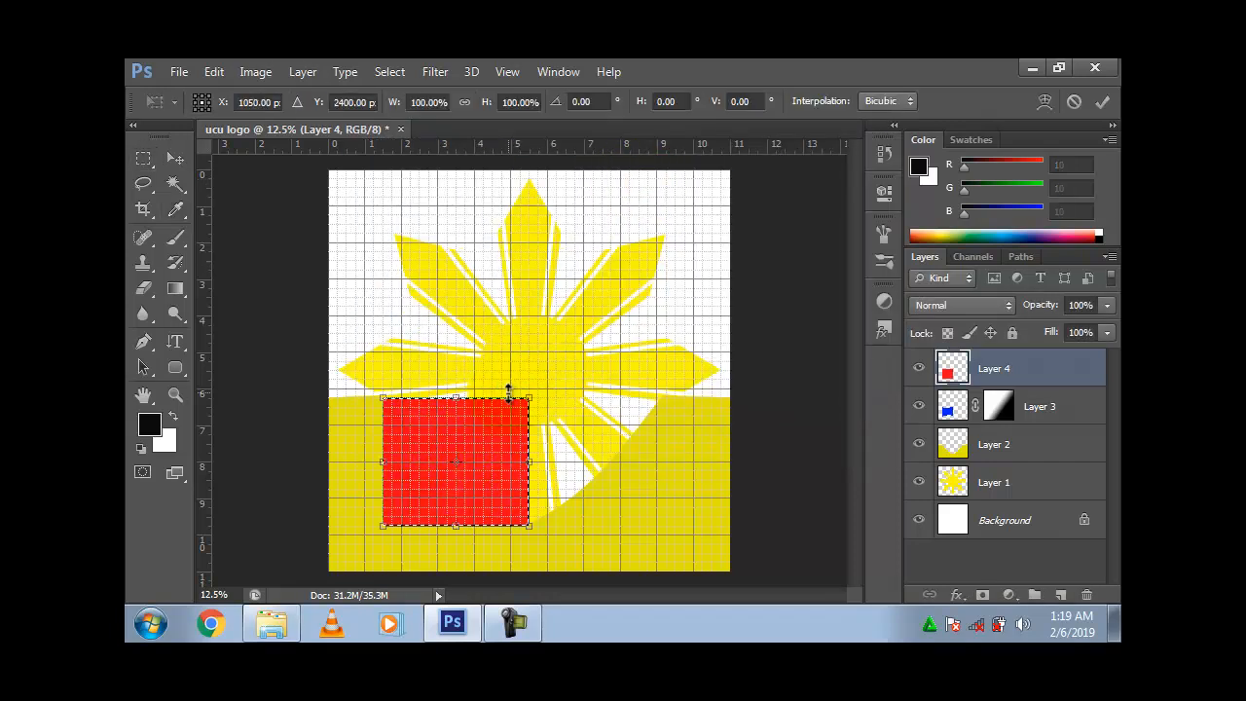
right_click(506, 407)
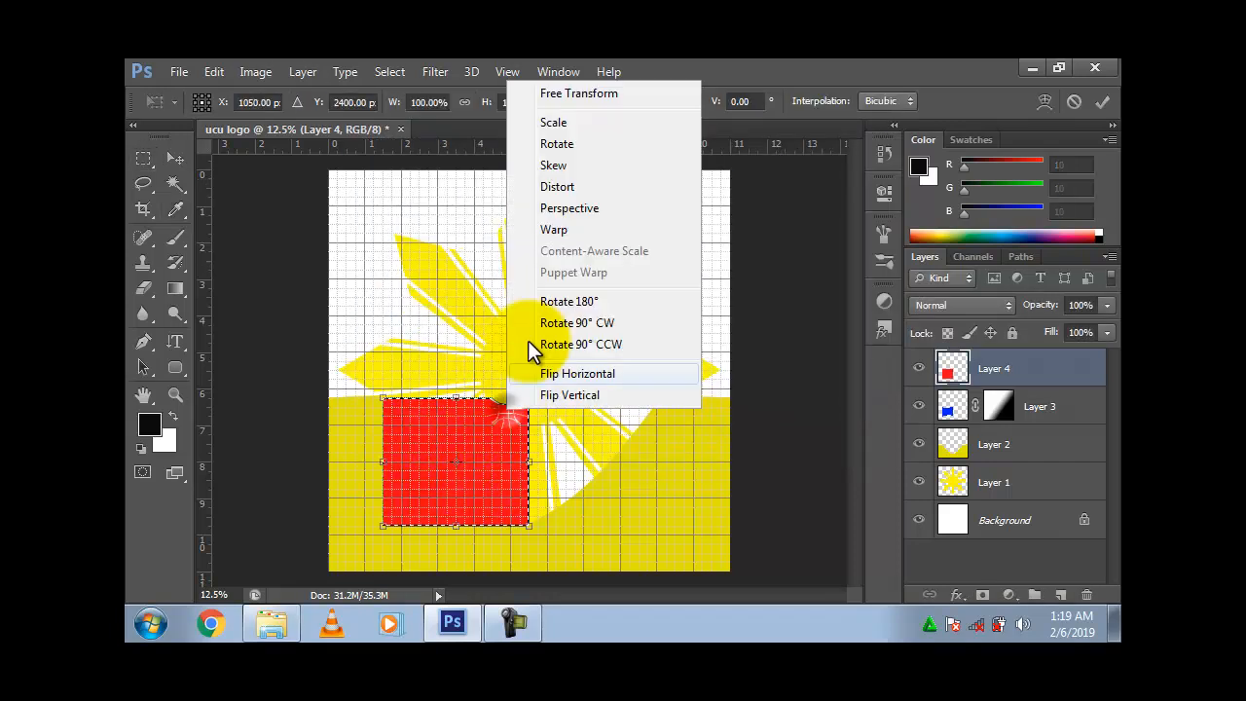
click(552, 228)
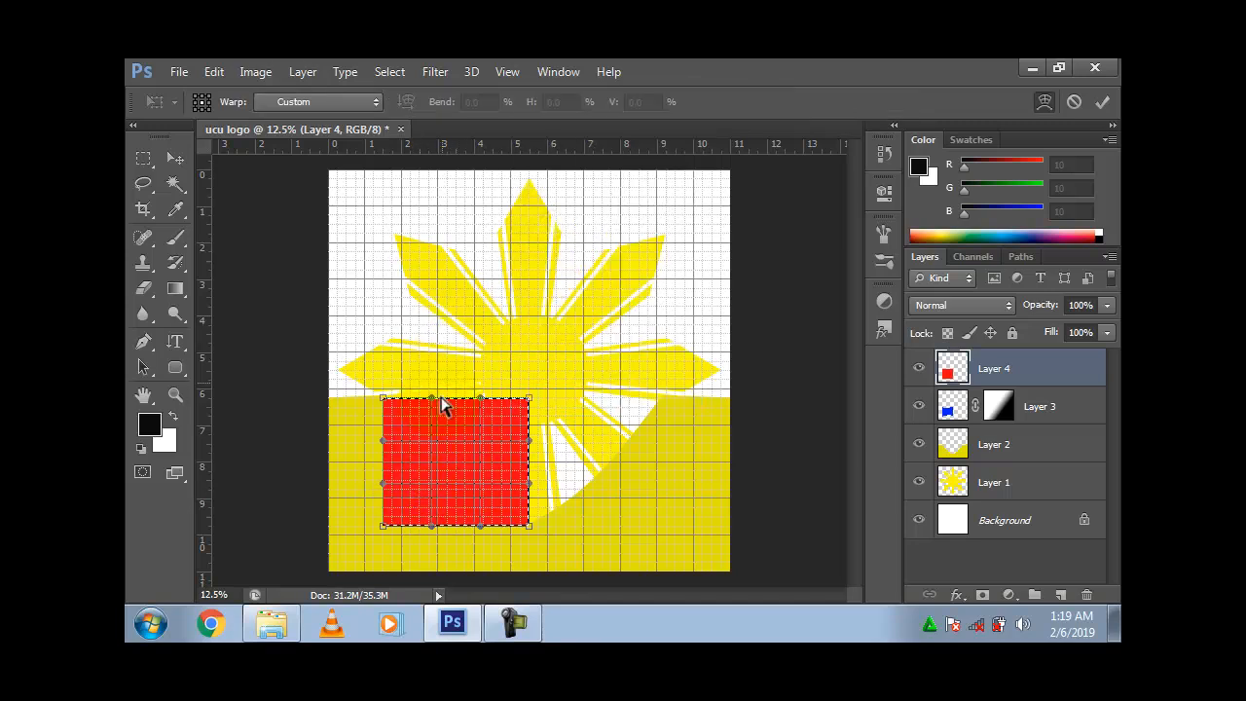
drag(431, 396, 429, 436)
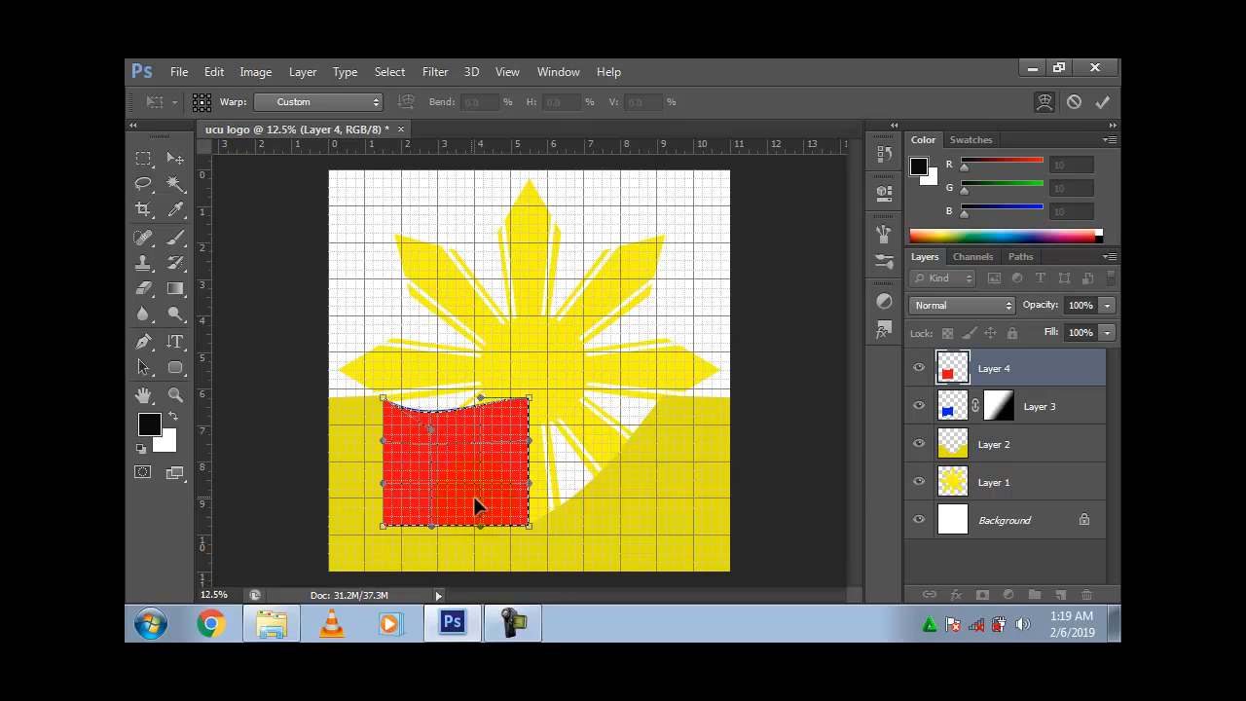
drag(480, 534, 485, 480)
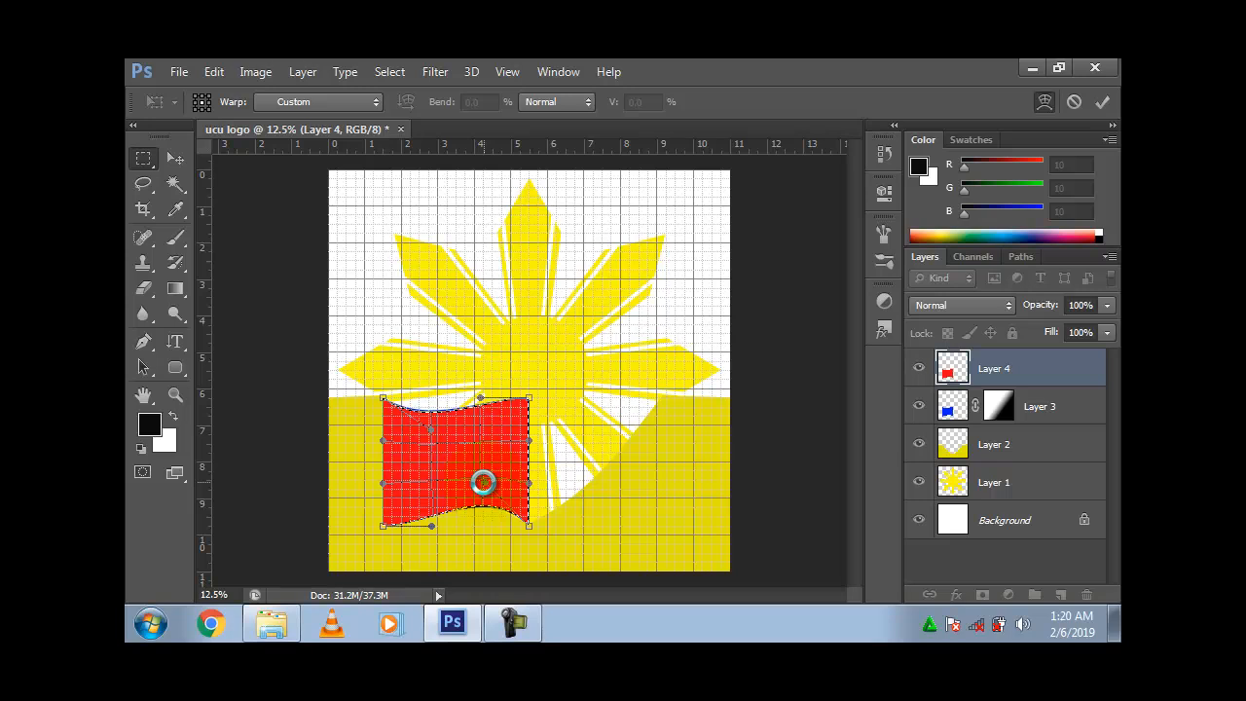
key(Return)
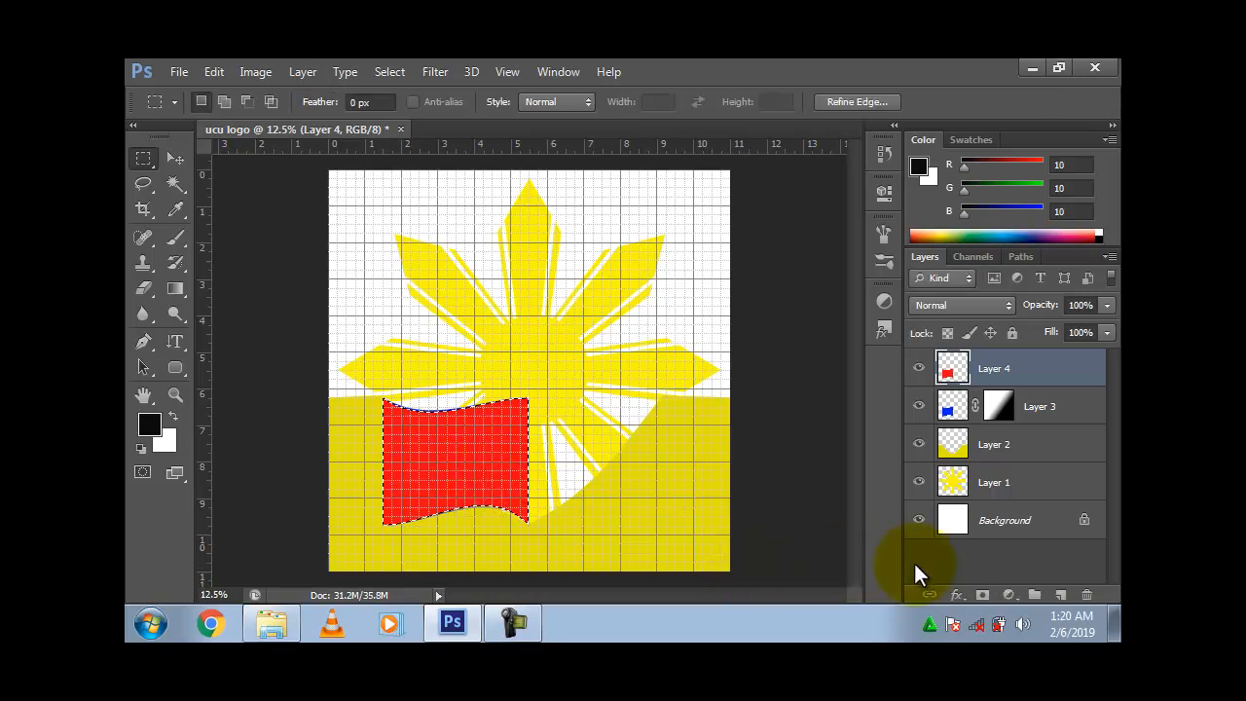
Step: Add a layer mask to the red shape and fade its lower-right part with a diagonal white-to-black linear gradient
click(984, 593)
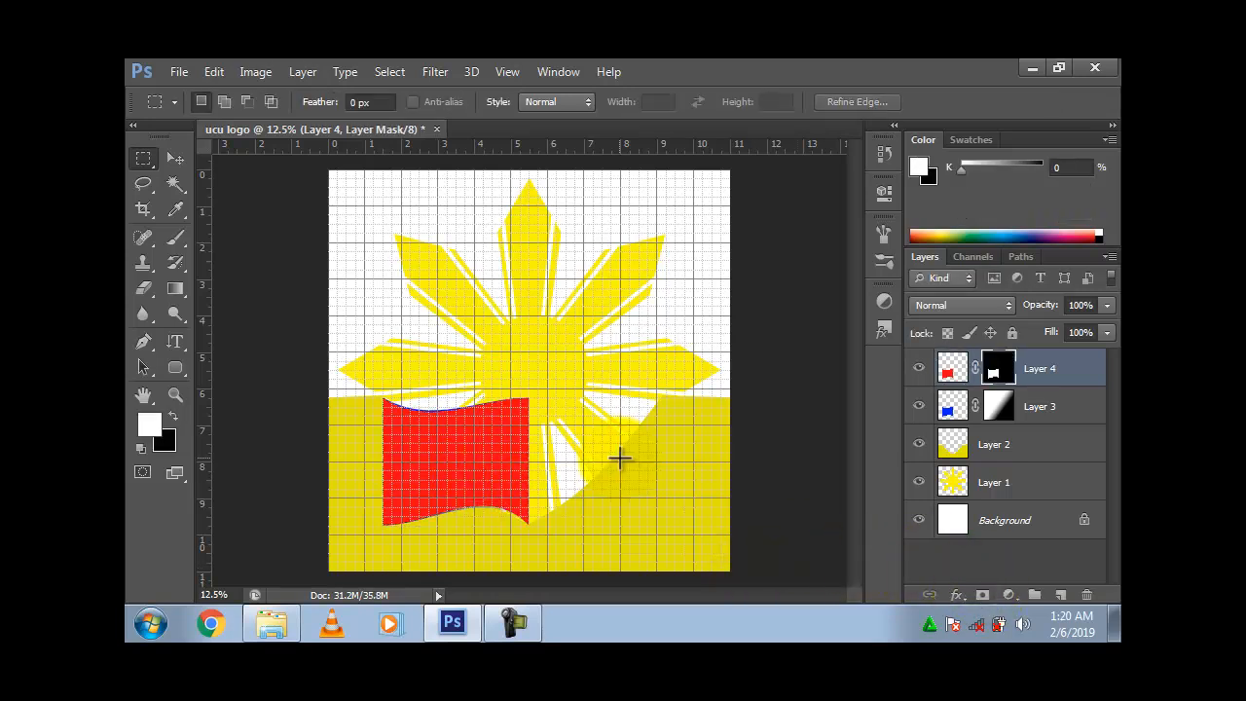
click(186, 293)
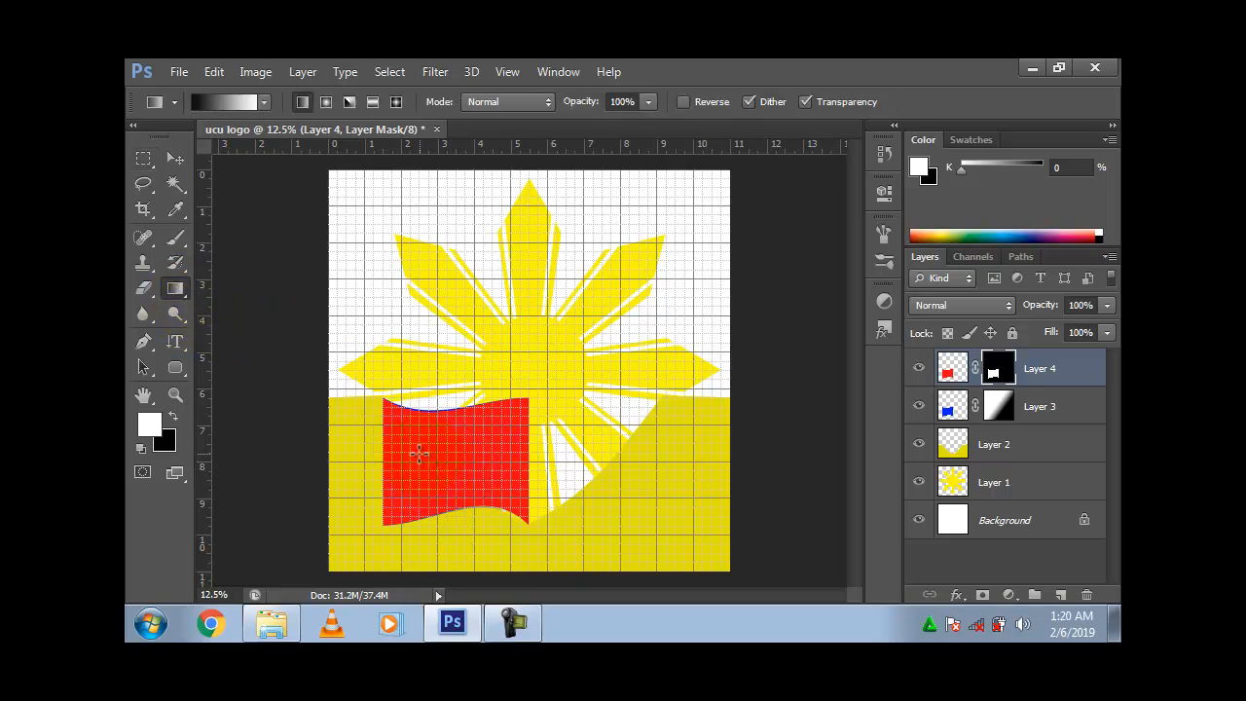
drag(456, 470, 526, 523)
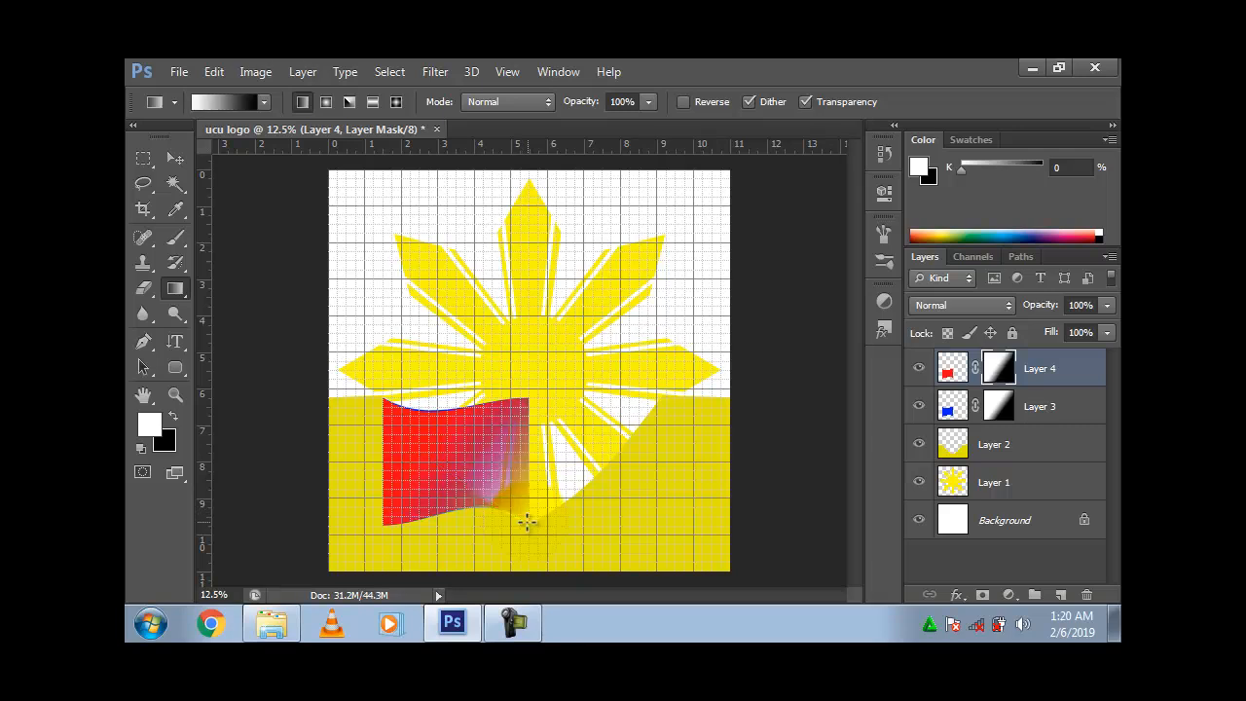
Step: Flip the red shape horizontally with its mask
key(ctrl+t)
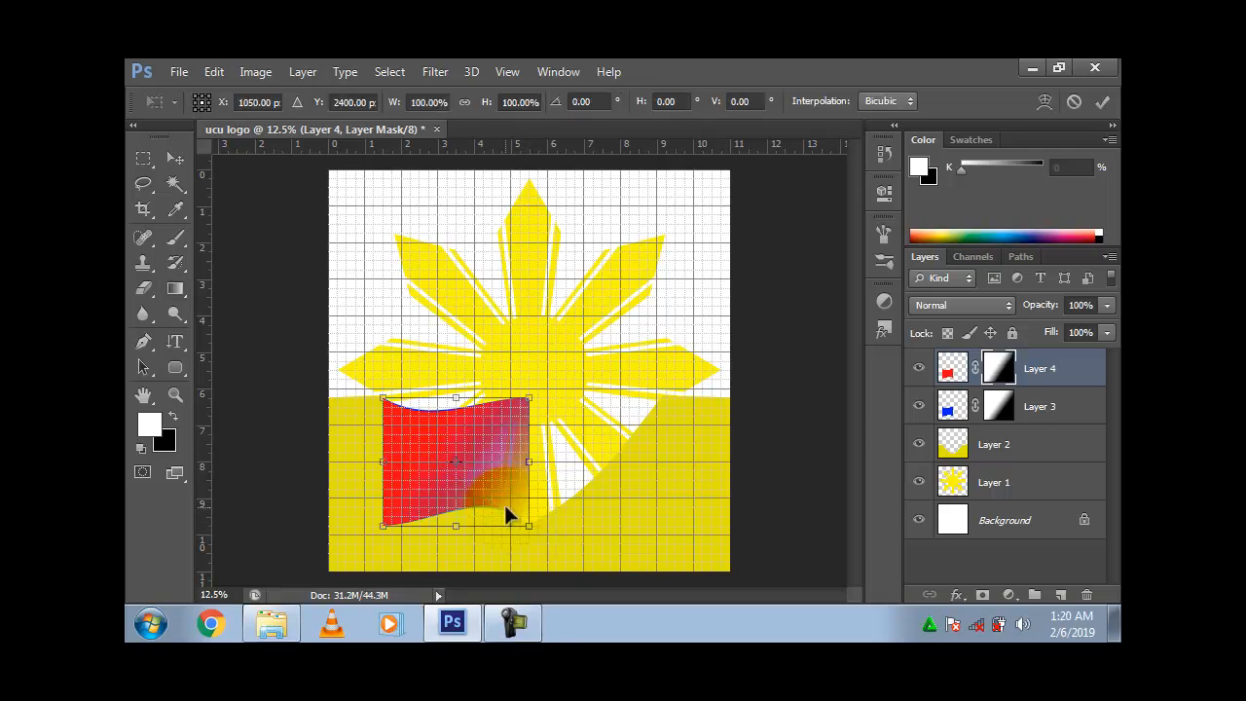
right_click(505, 507)
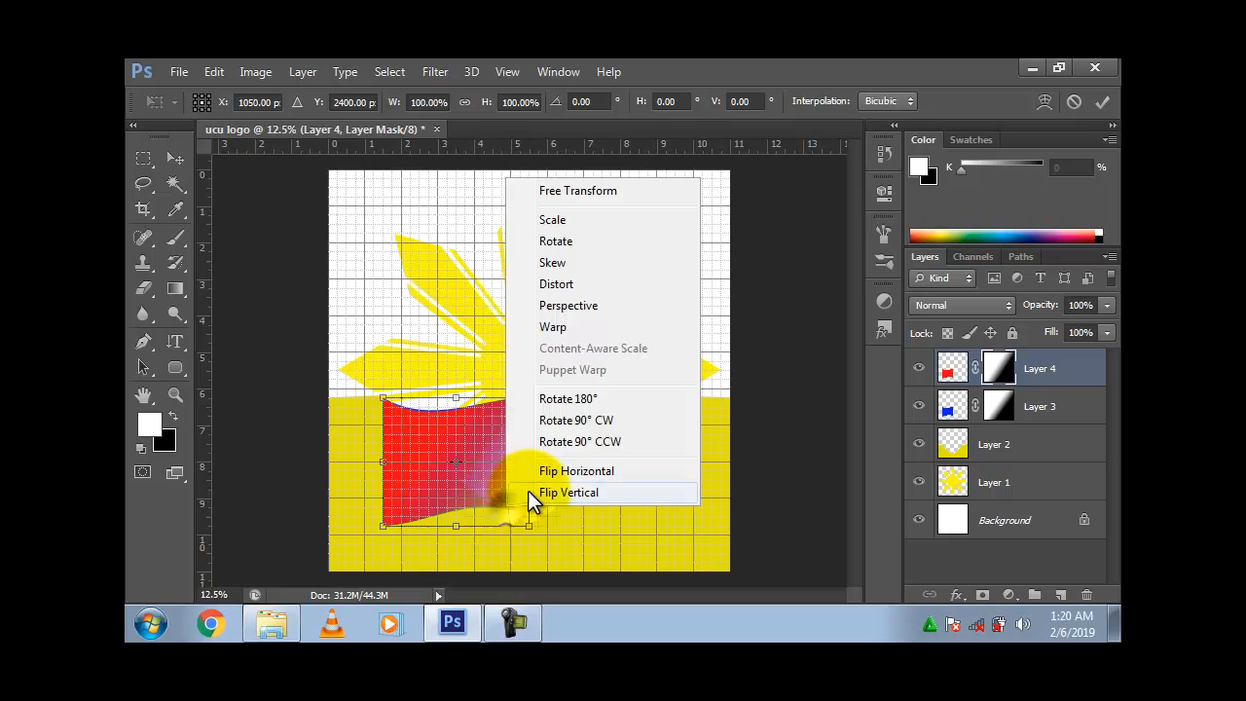
click(579, 471)
key(Return)
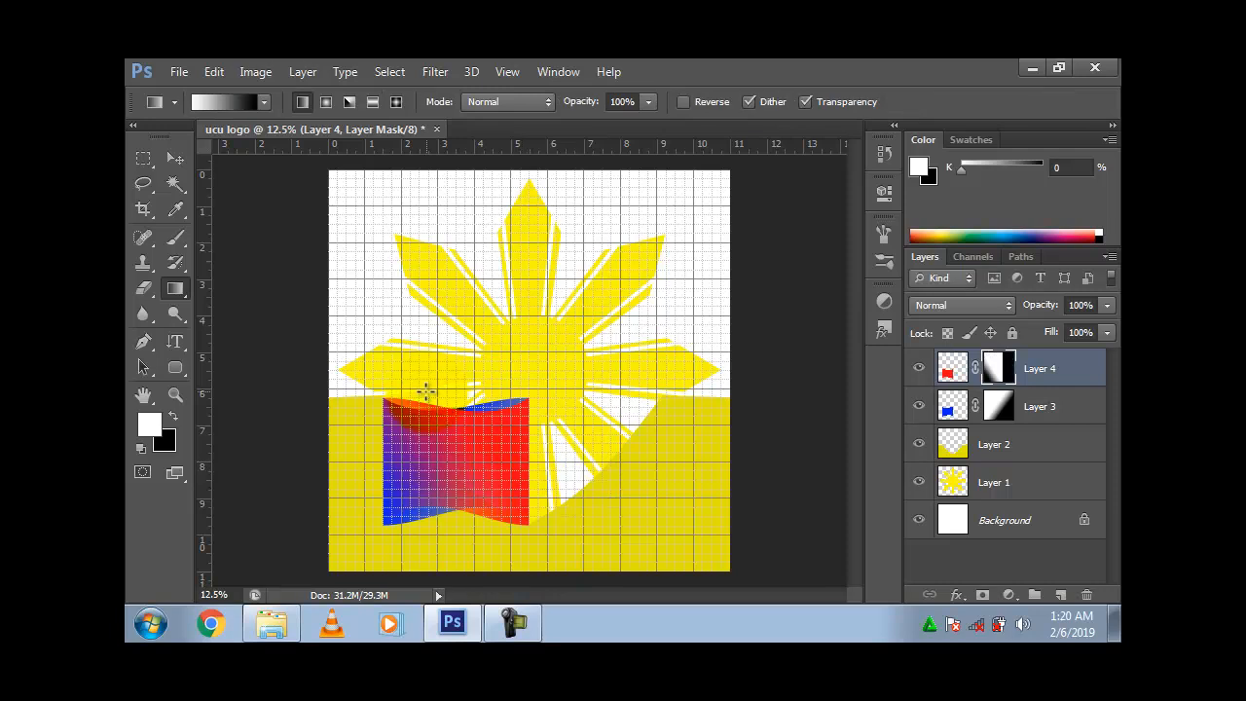
Step: Move the red shape to the right of the blue one so their faded edges meet, and scale its height to 101.81%
click(175, 157)
drag(461, 473, 597, 468)
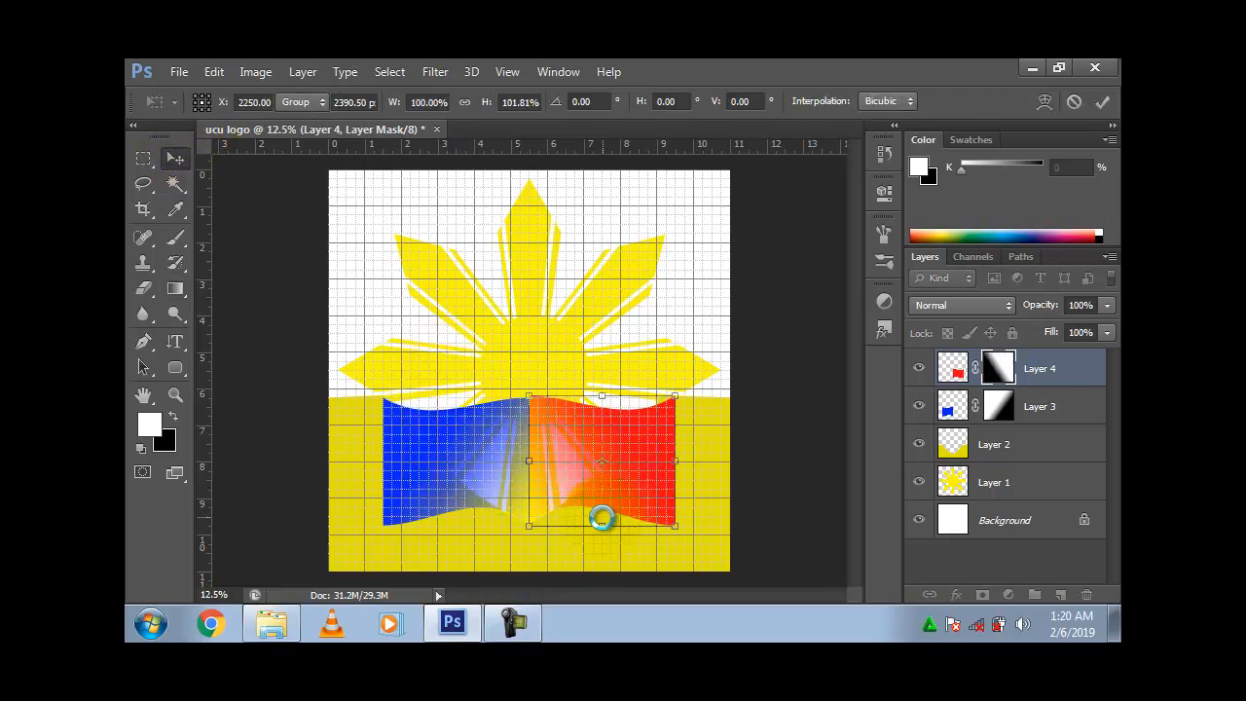
key(Return)
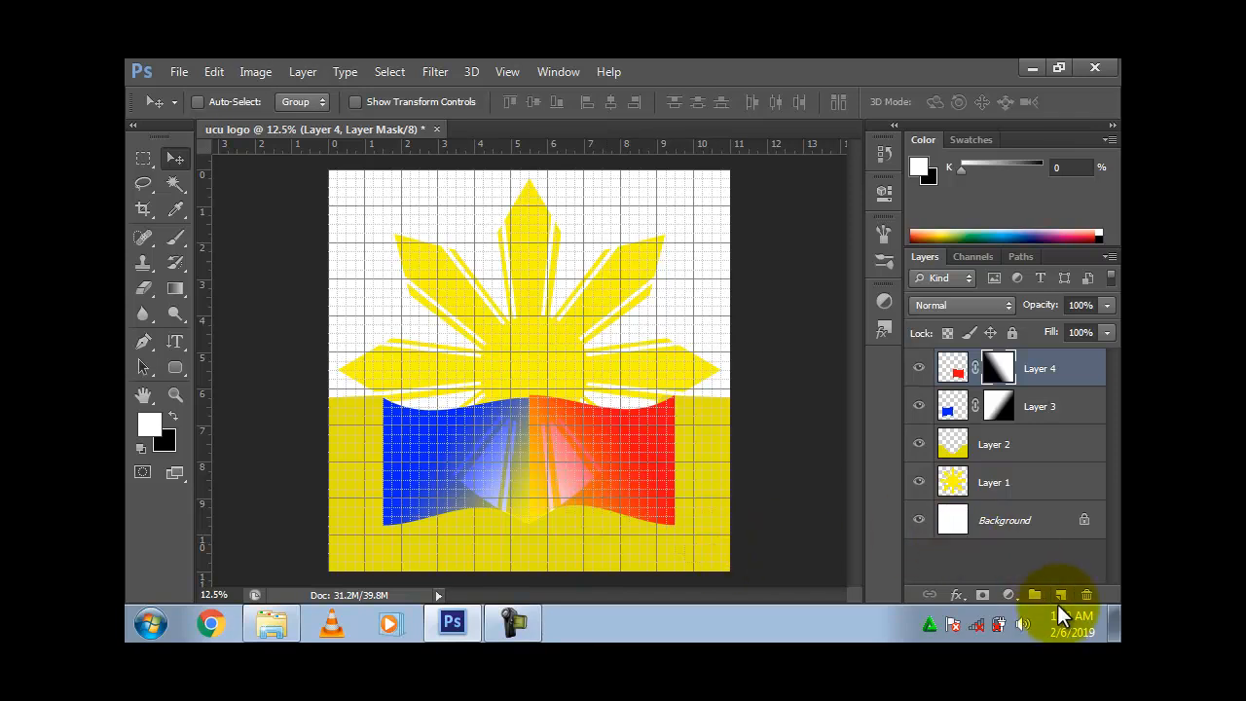
Step: Merge the red and blue shape layers into one layer
shift+click(1056, 404)
right_click(1055, 397)
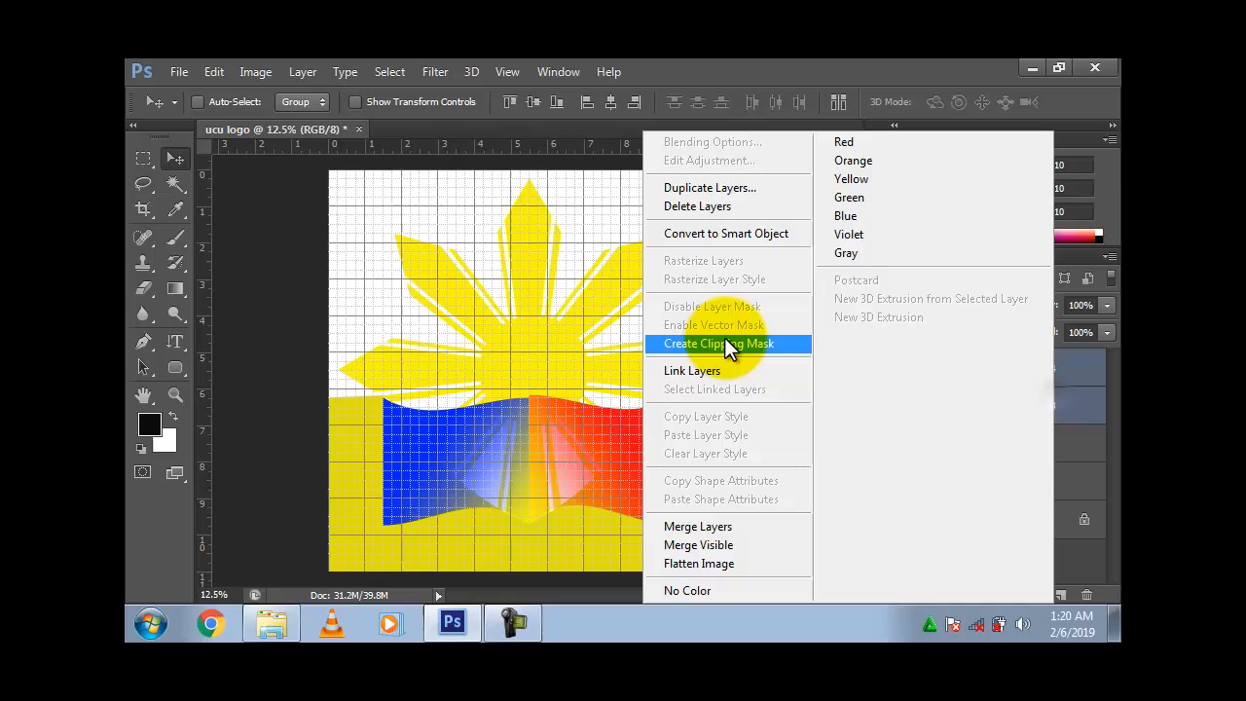
click(709, 529)
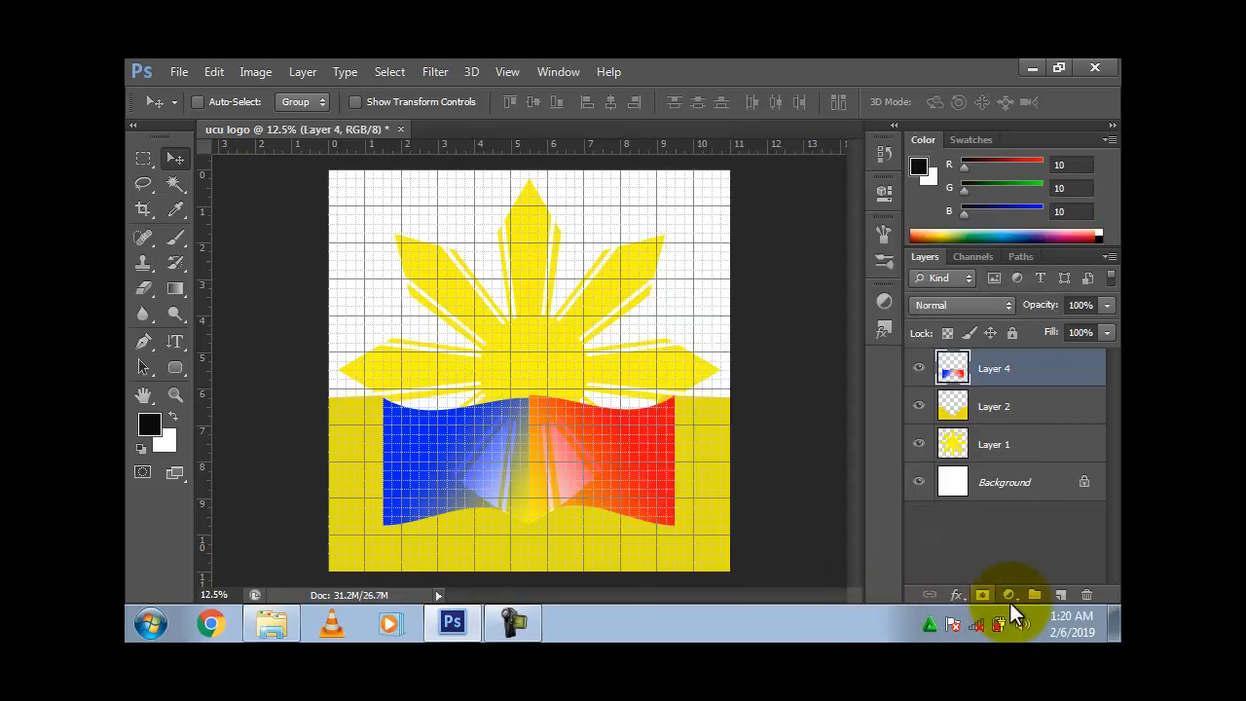
Step: Draw a black 450 × 225 px rounded rectangle with a 30 px radius at the sun's lower centre on a new layer and rasterize it
click(1061, 595)
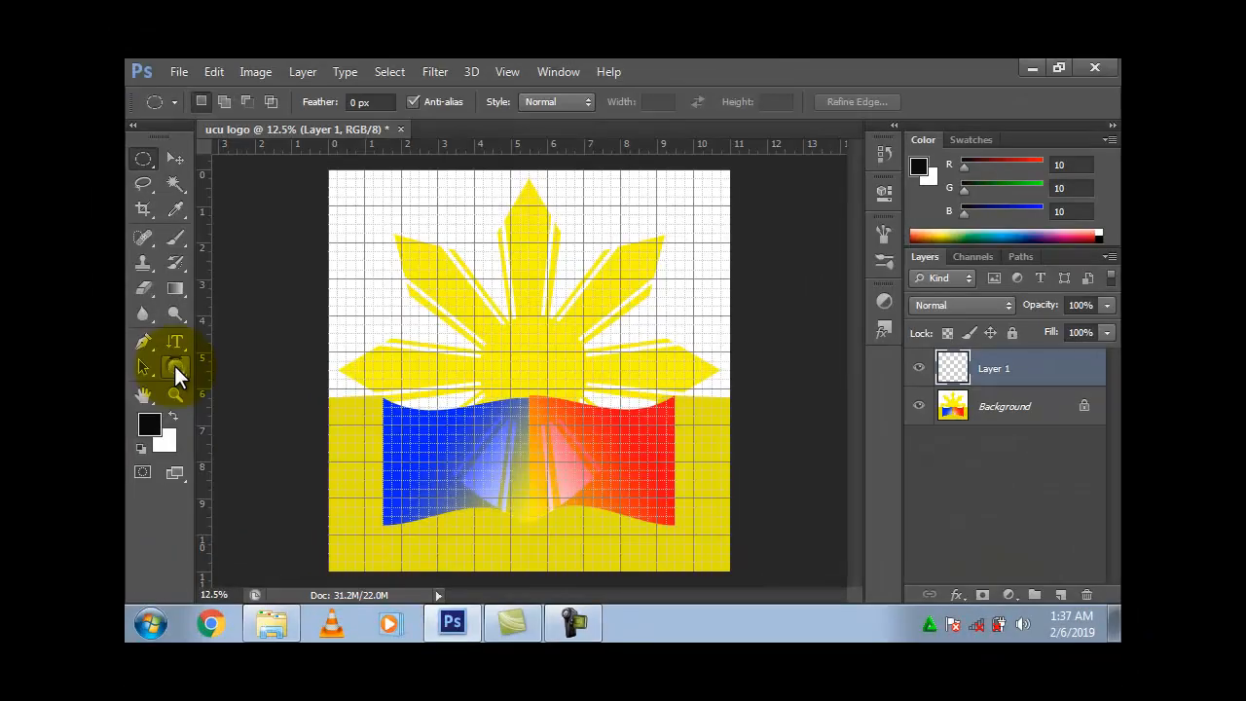
click(174, 371)
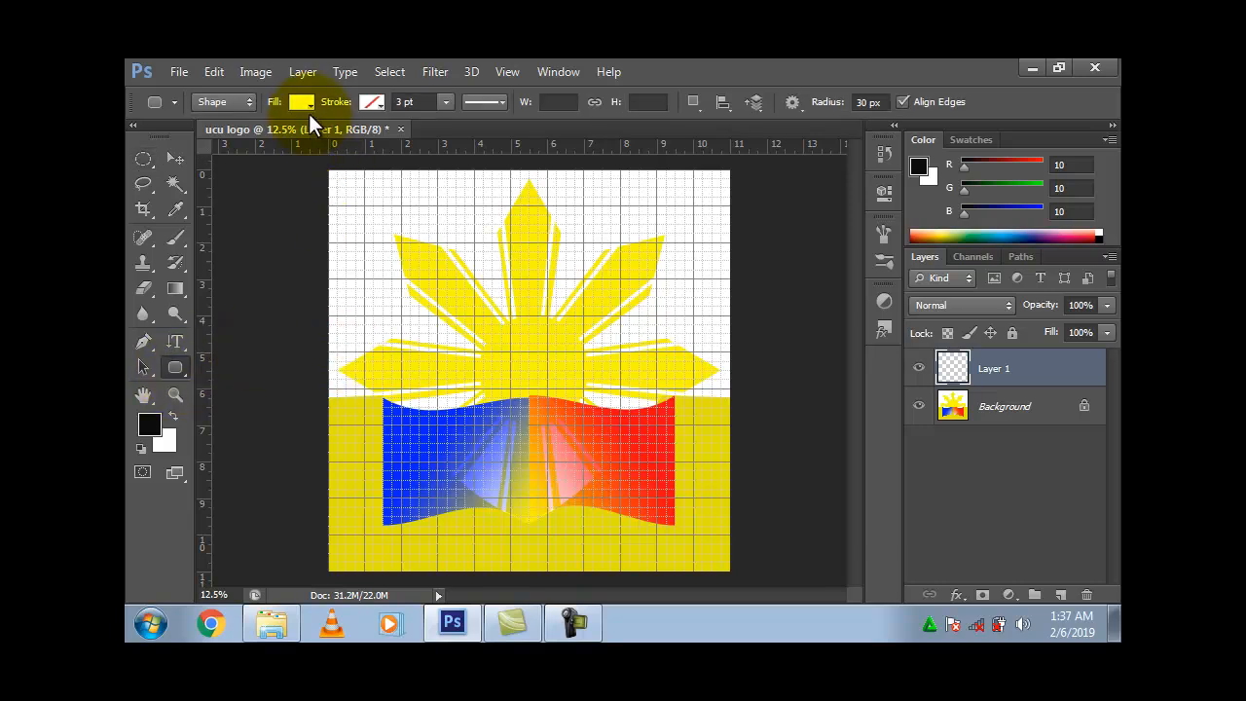
click(308, 107)
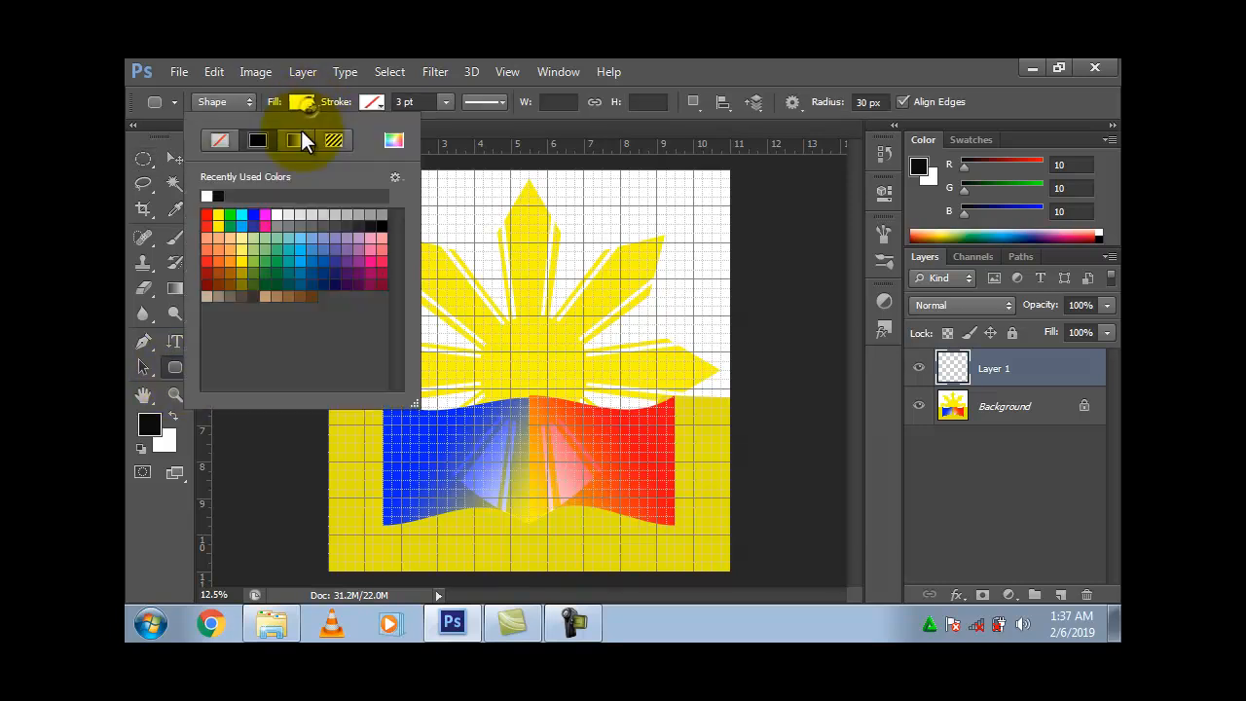
click(218, 195)
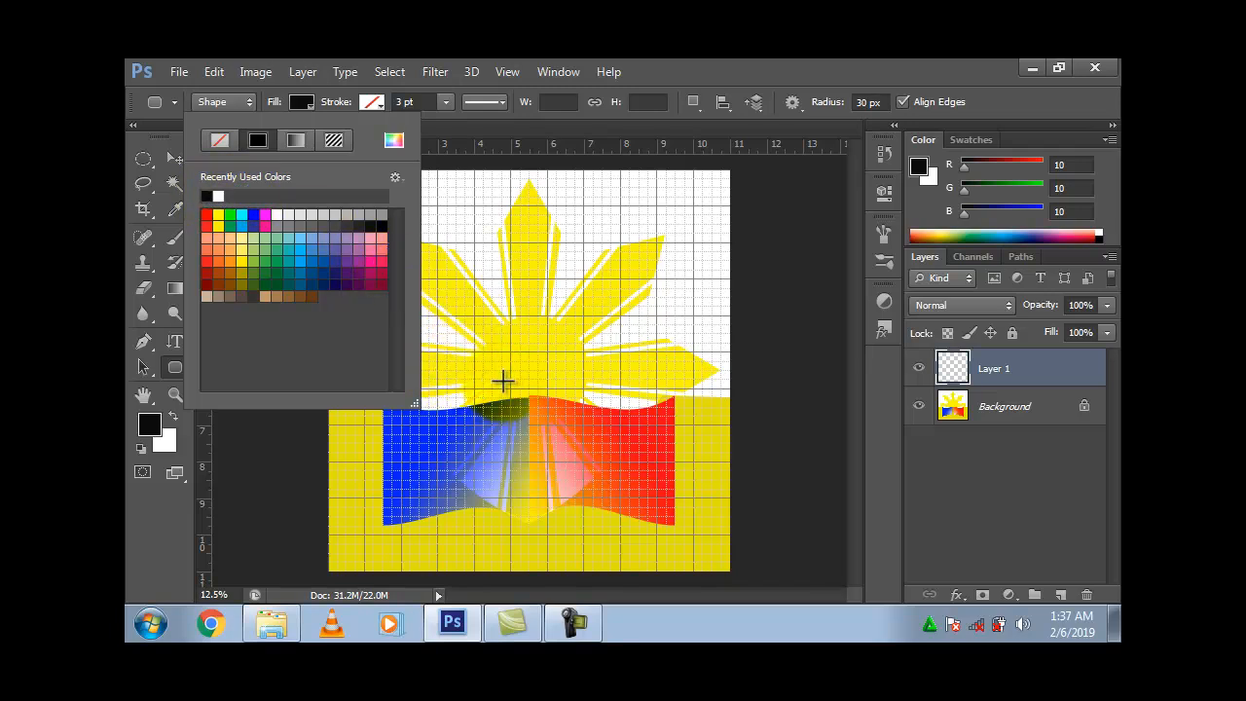
click(504, 379)
drag(502, 382, 555, 405)
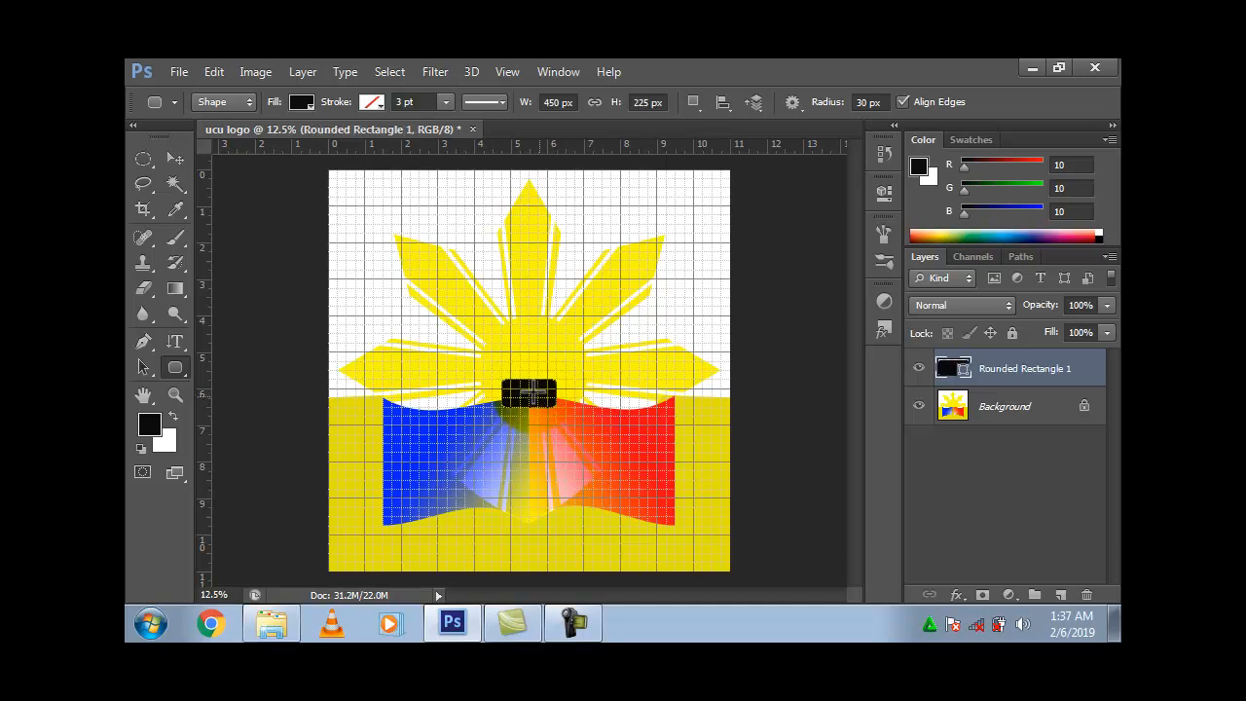
right_click(532, 395)
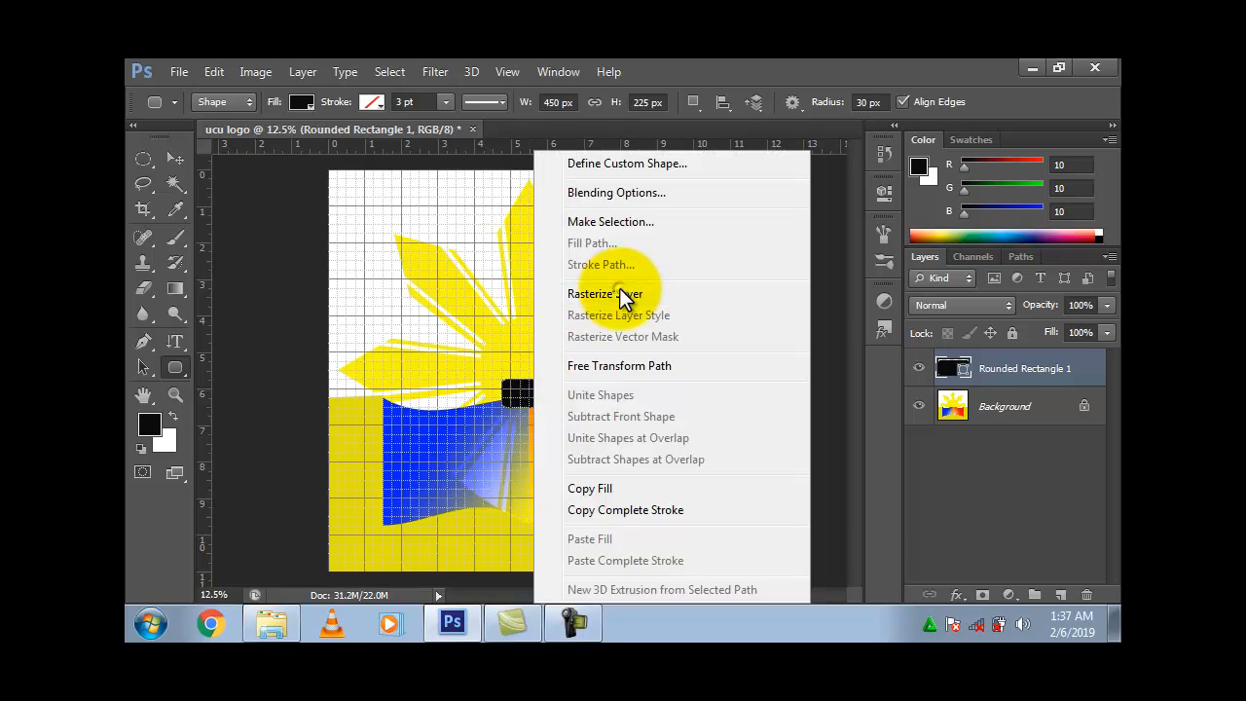
click(613, 294)
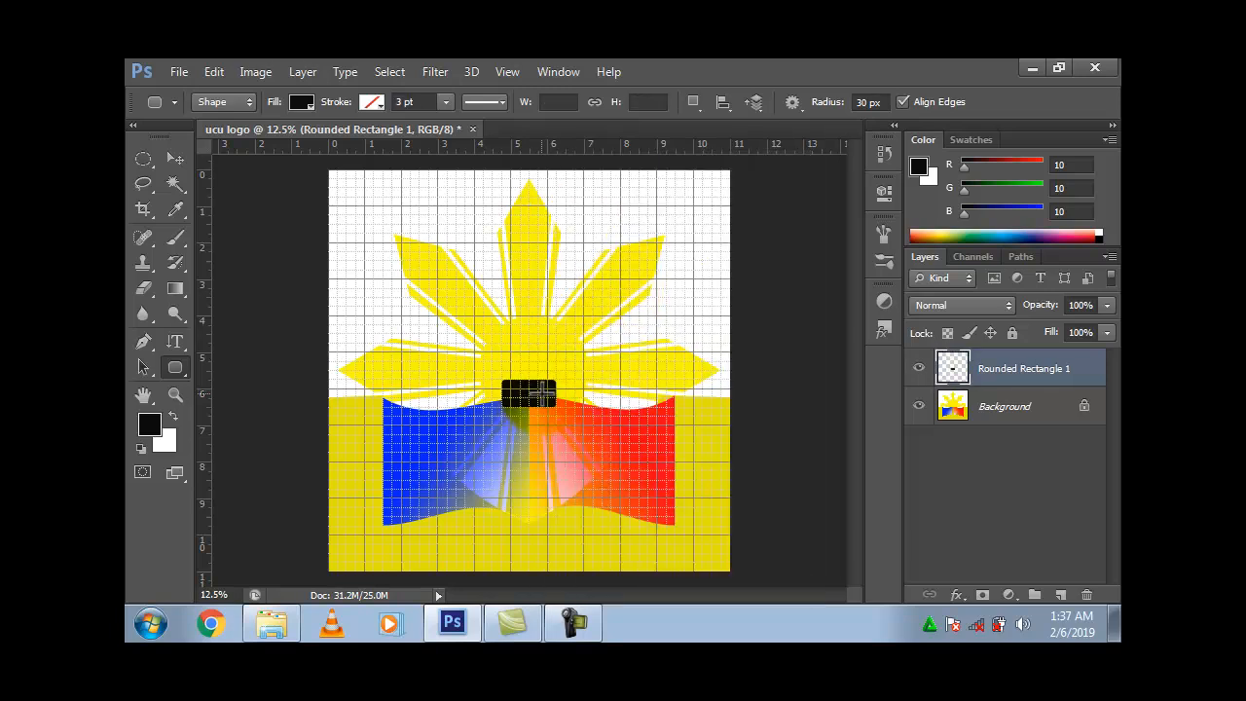
Step: Add a white 407 × 180 px rounded rectangle with a 30 px radius inside the black one and rasterize its layer
scroll(543, 401, up, 4)
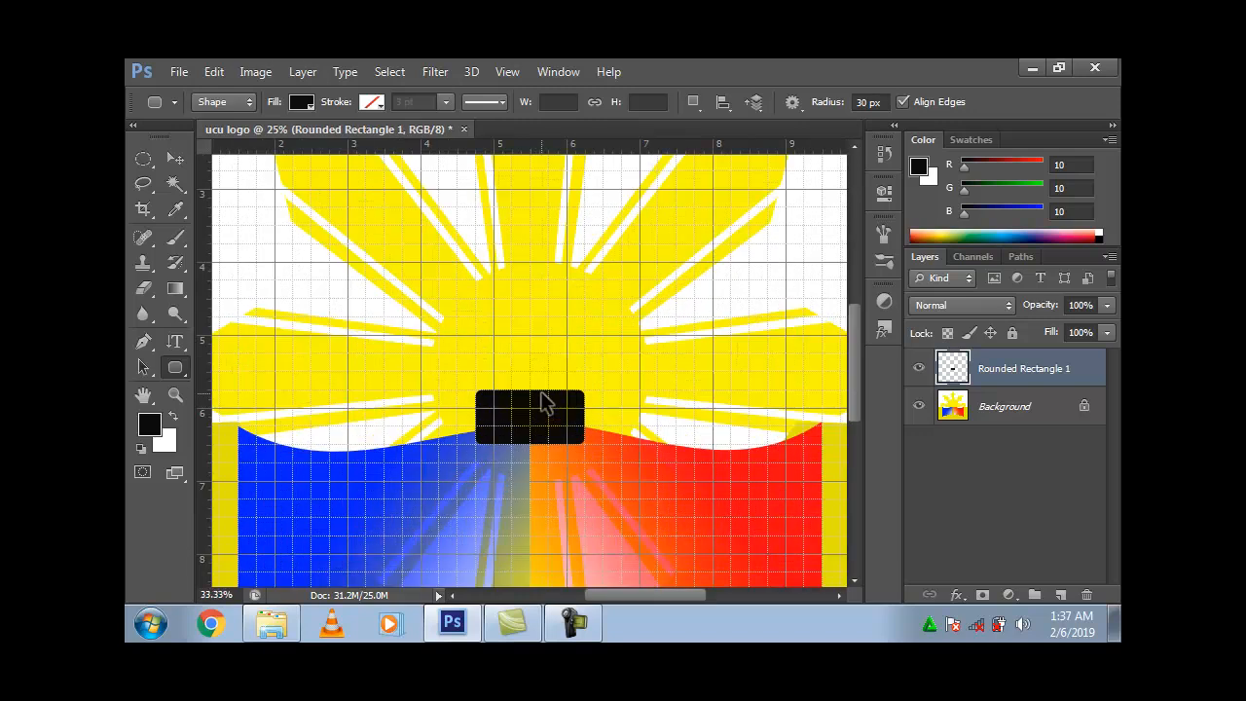
scroll(543, 401, up, 1)
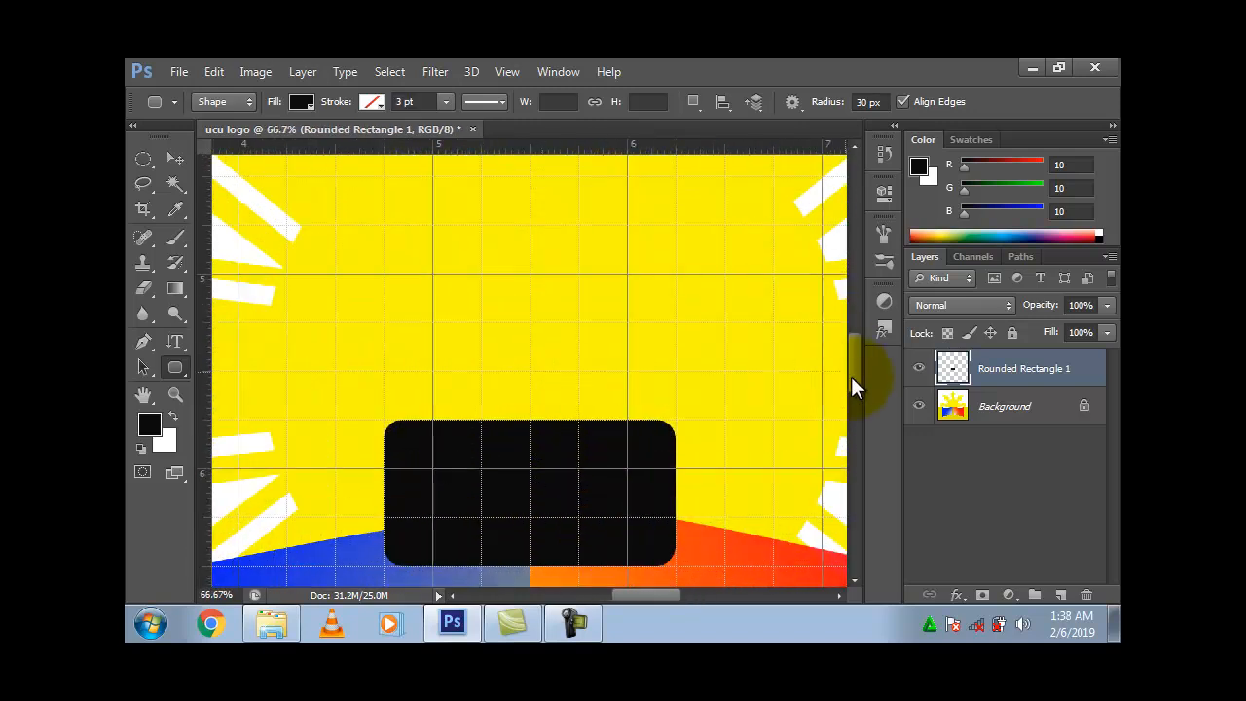
drag(856, 380, 861, 397)
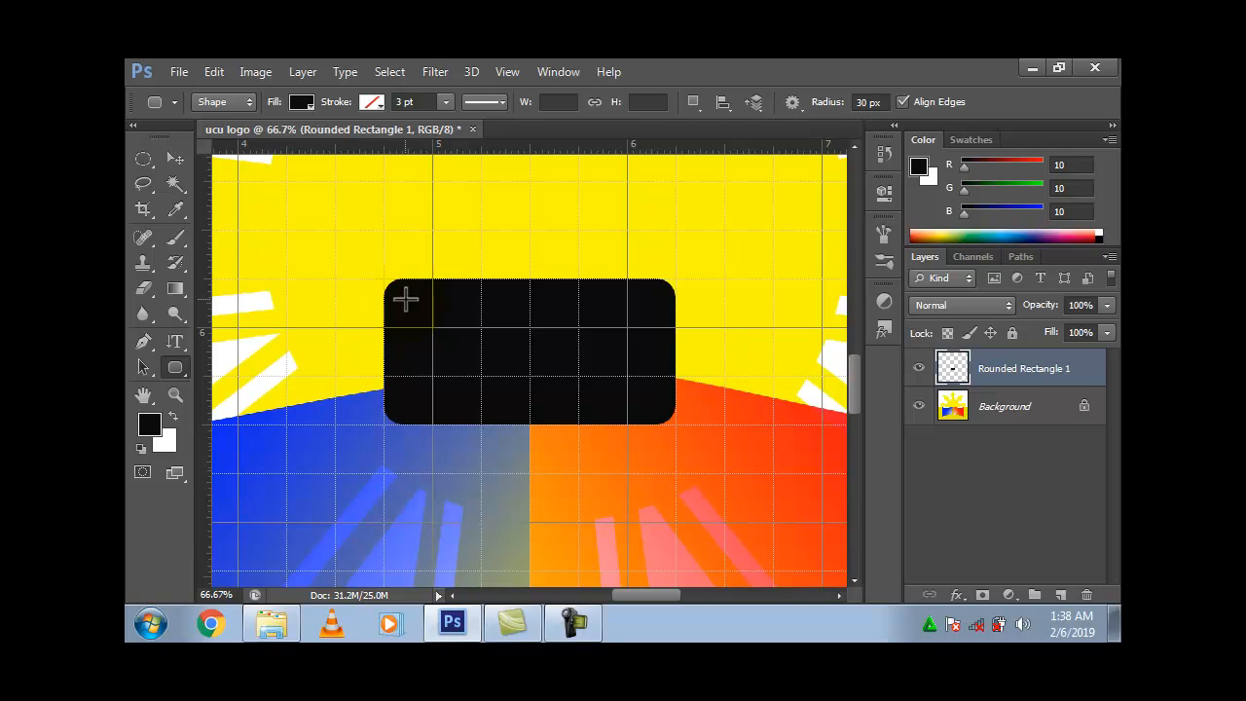
drag(404, 296, 668, 414)
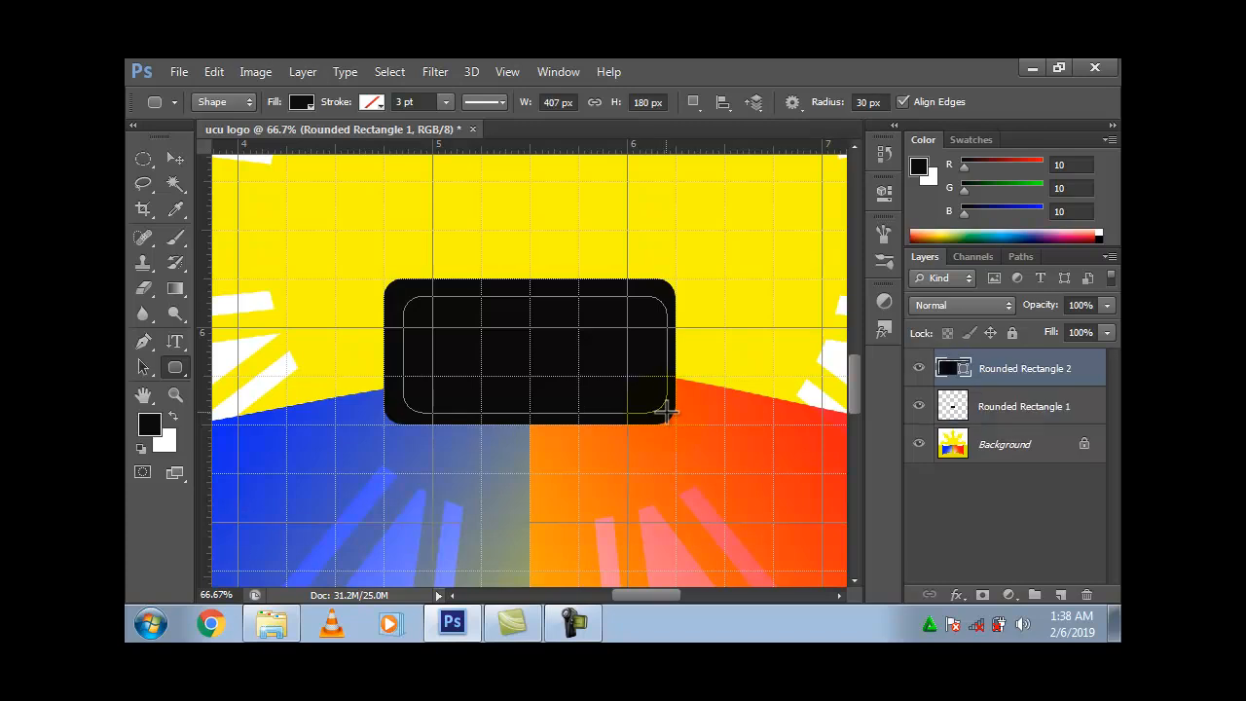
right_click(590, 394)
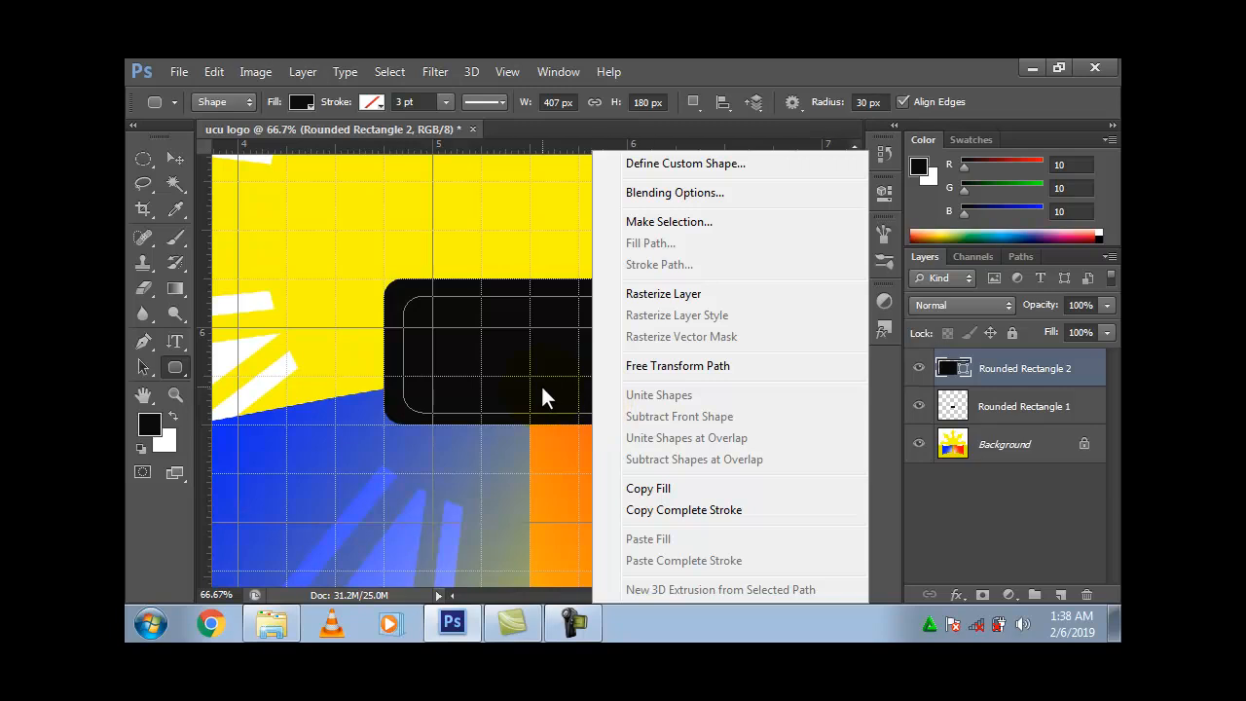
click(306, 100)
click(305, 99)
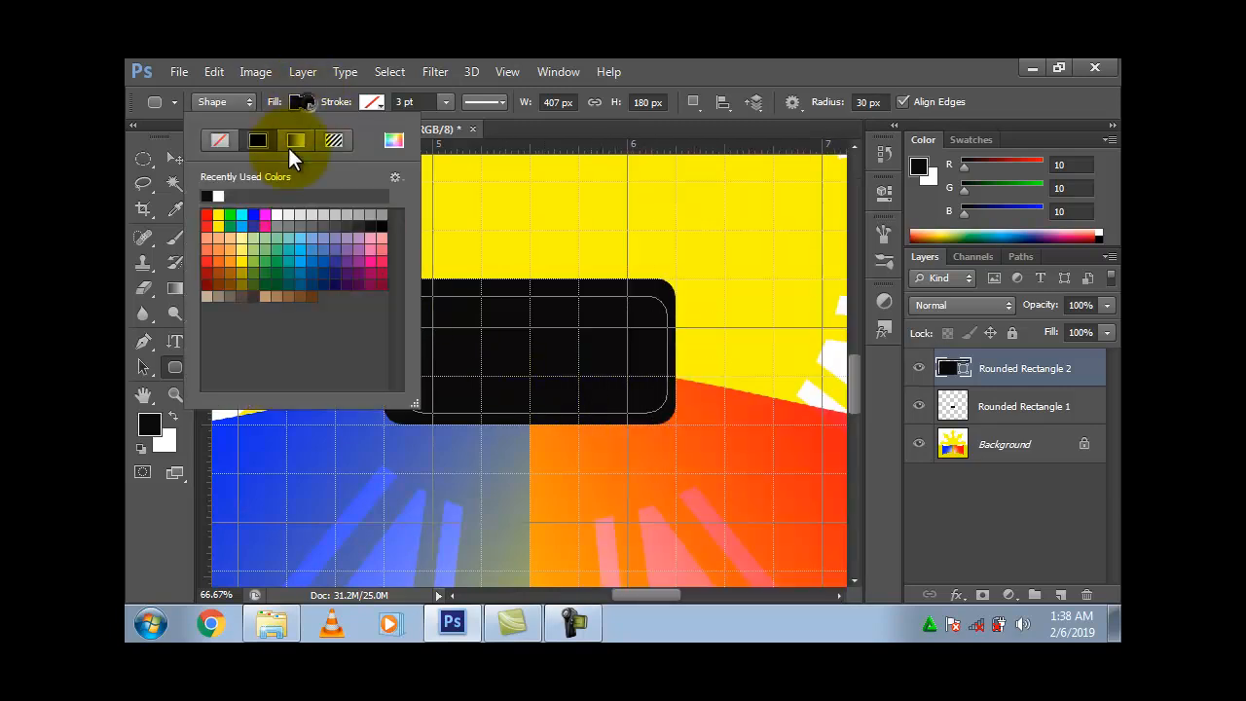
click(217, 195)
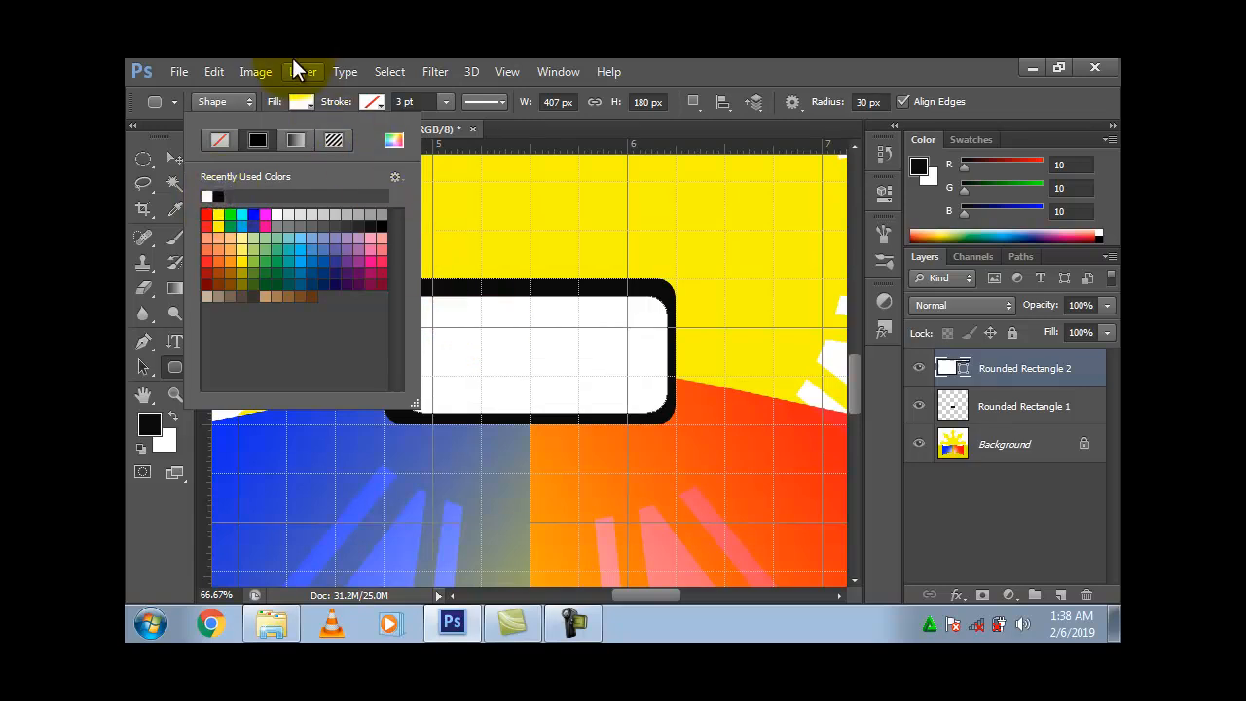
click(310, 105)
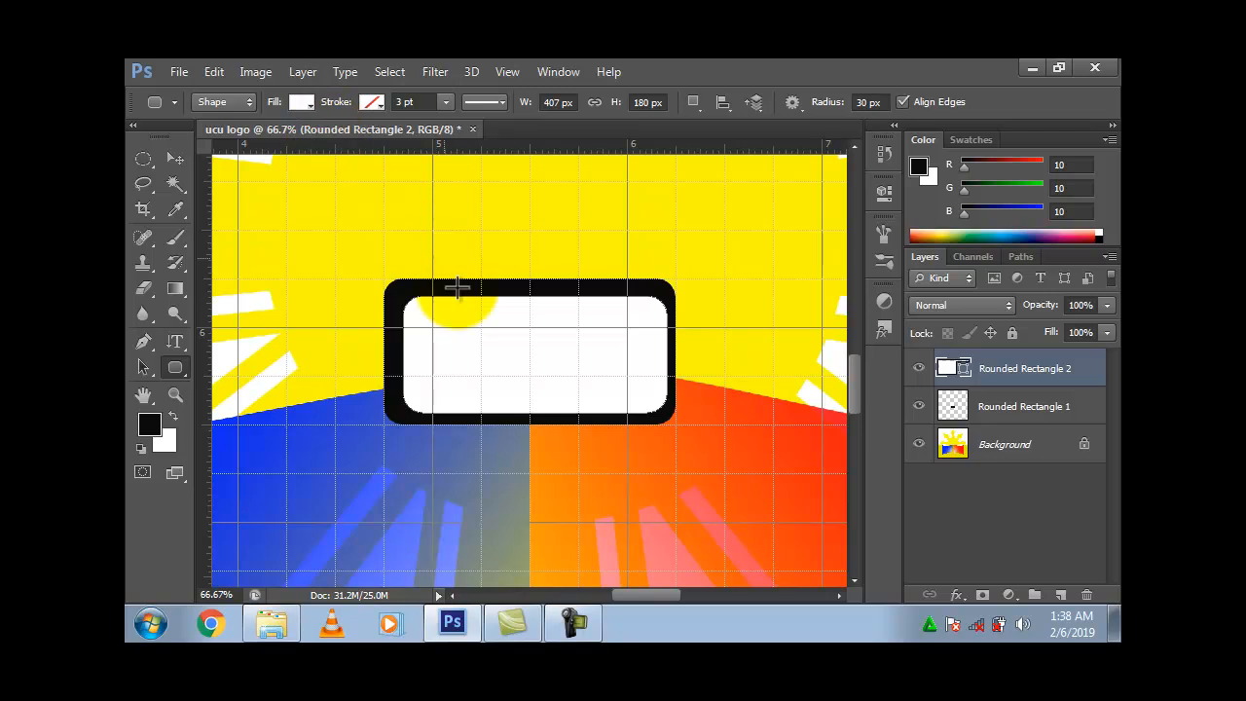
right_click(484, 342)
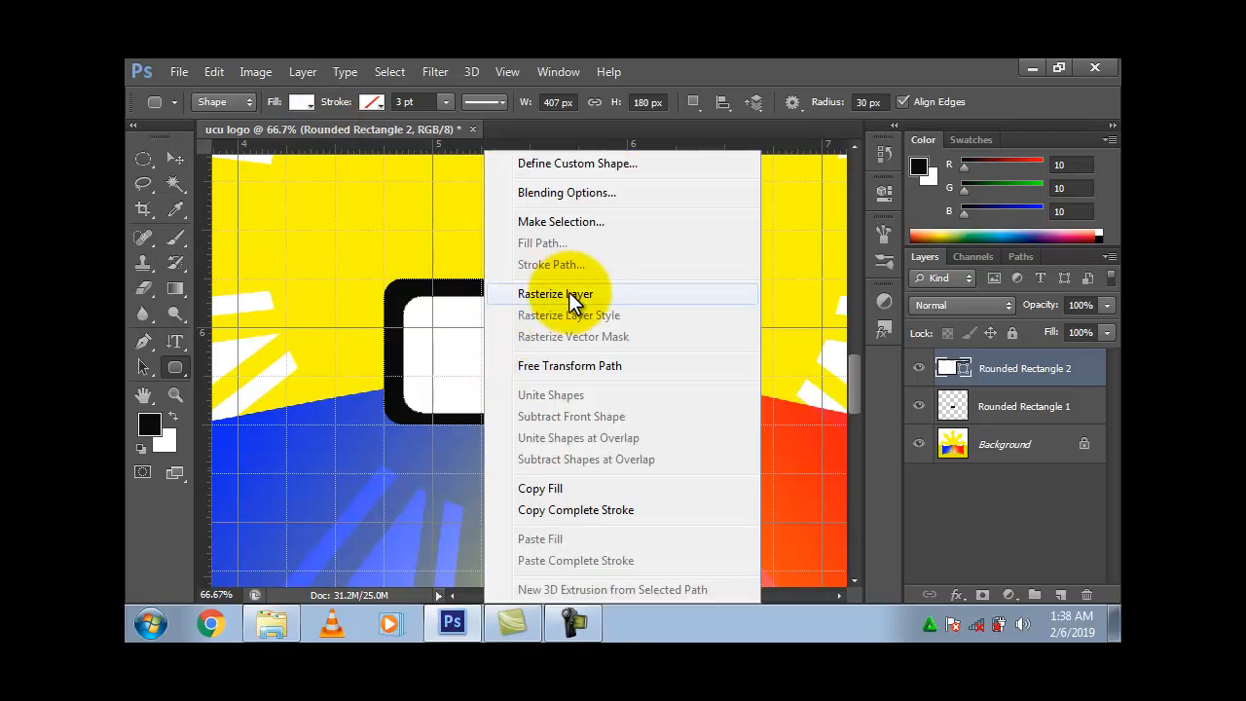
click(571, 292)
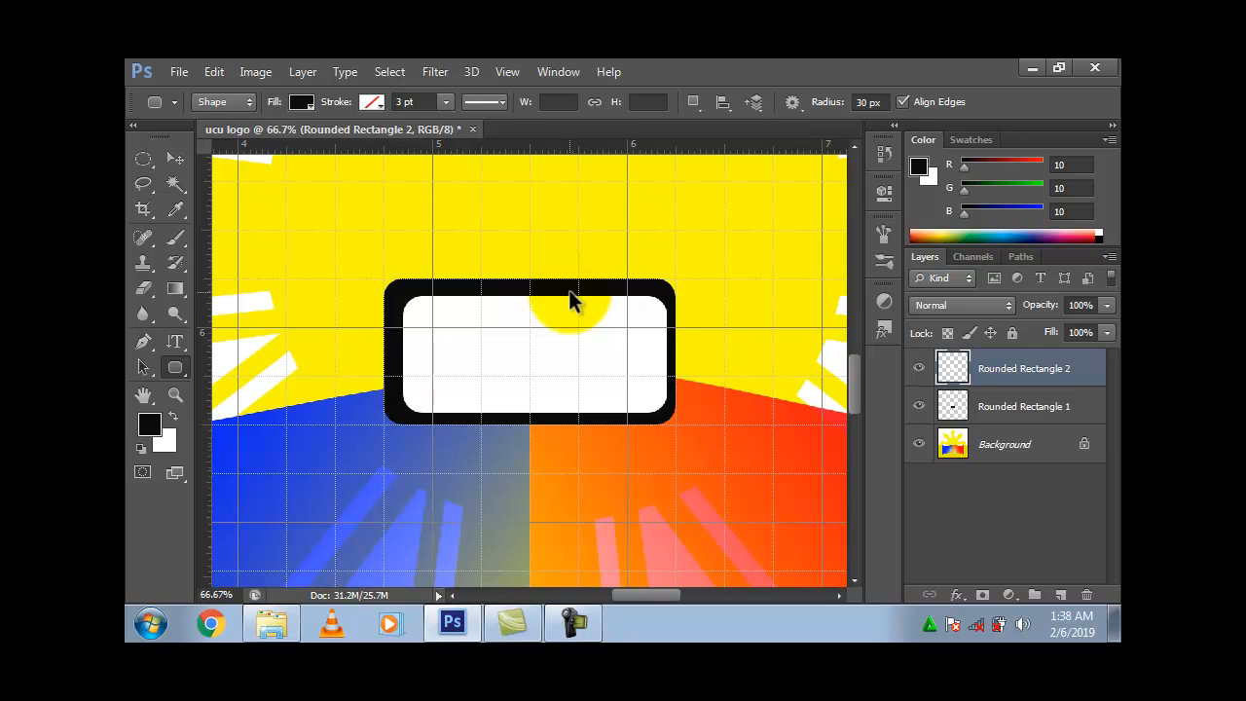
Step: Nudge the white rounded rectangle up and left to X 1649.50, Y 1838.00 so it sits centred inside the black one
key(ctrl+t)
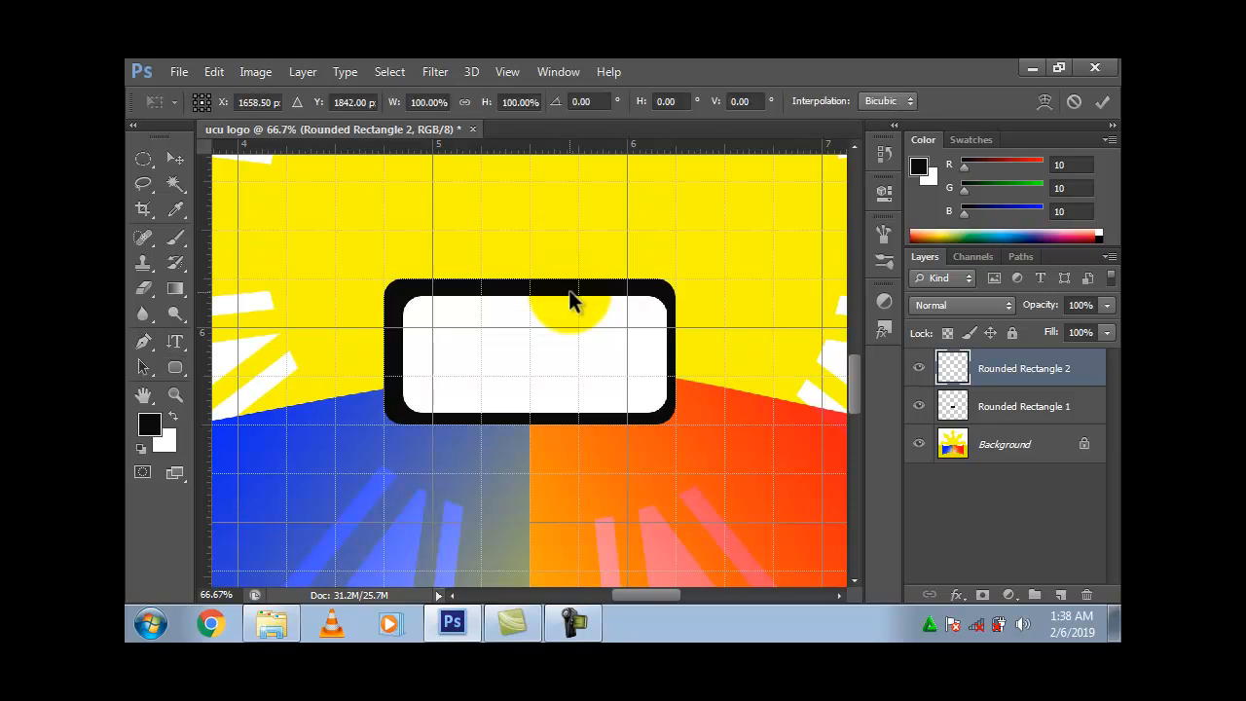
key(Up)
key(Up)
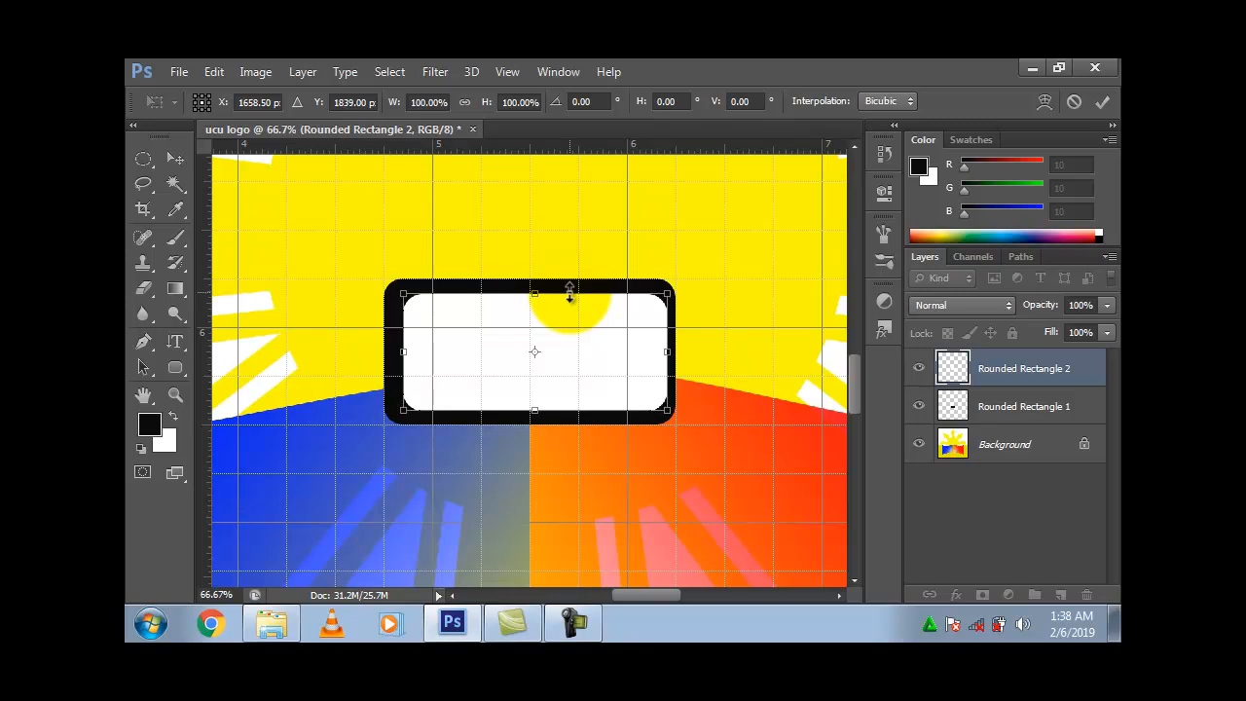
key(Left)
key(Left)
key(Left)
key(Left)
key(Left)
key(Left)
key(Left)
key(Left)
key(Left)
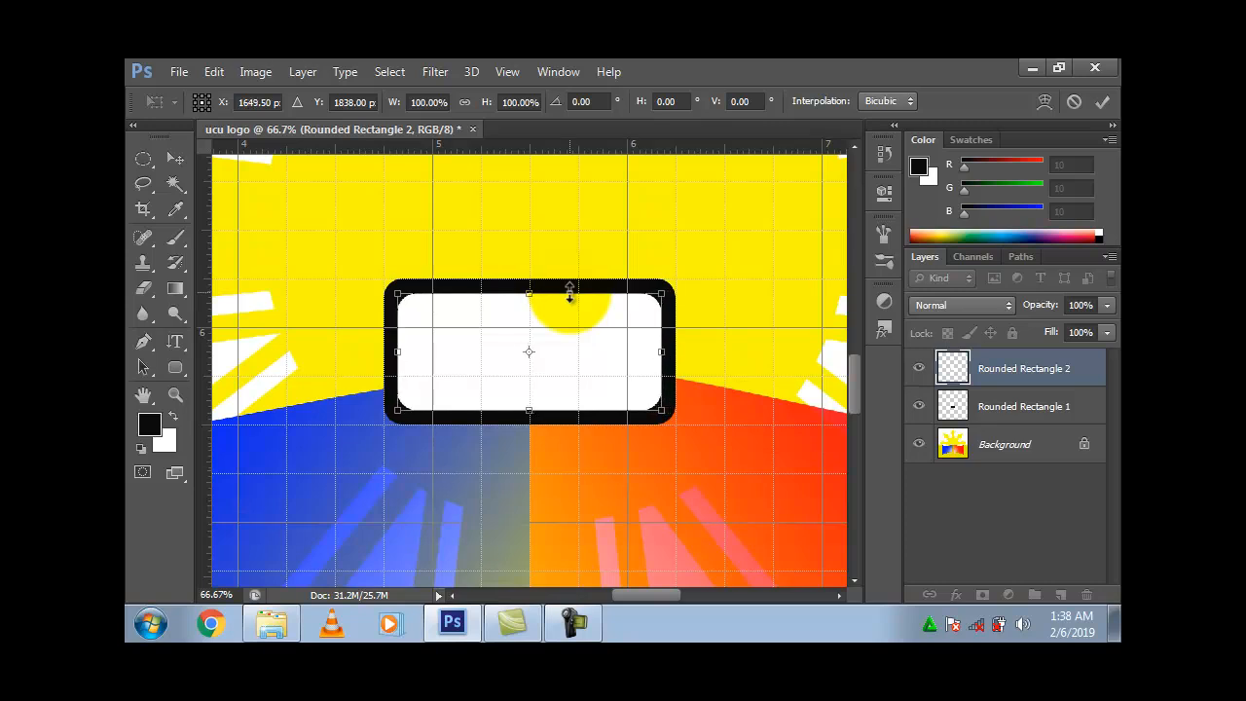
key(Return)
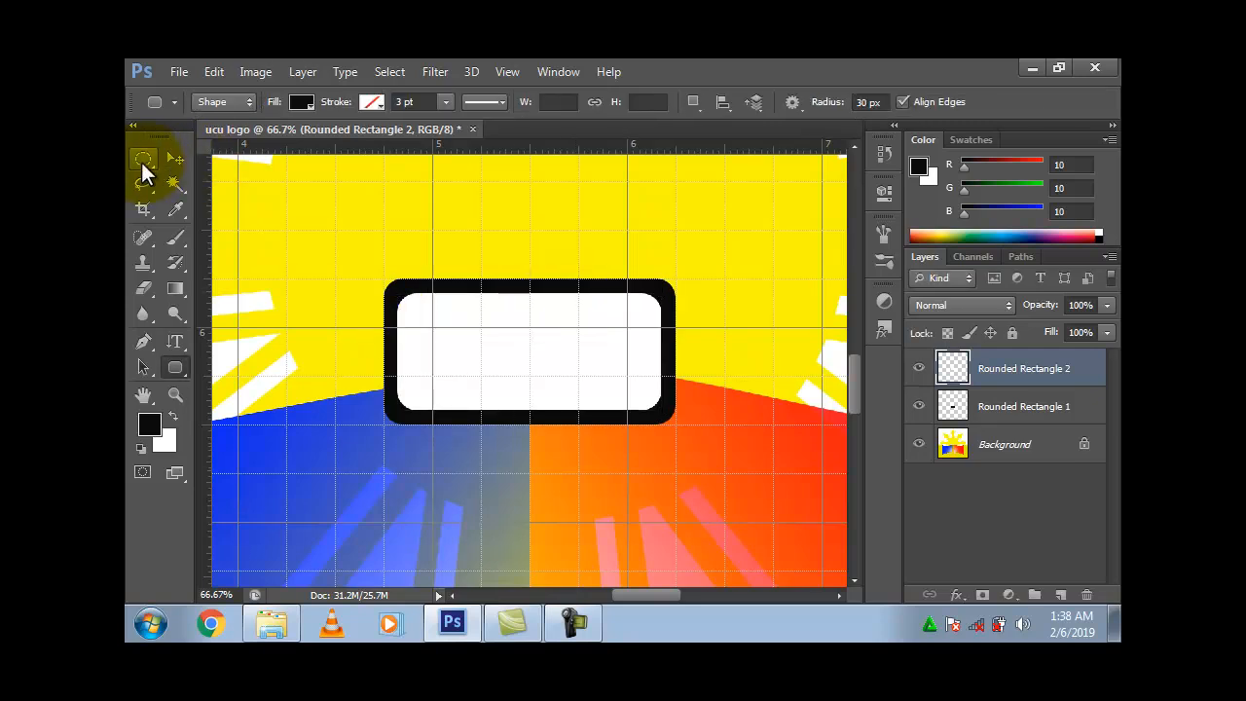
Step: Select a narrow vertical rectangle near the white area's left edge and fill it with near-black #090909
click(144, 163)
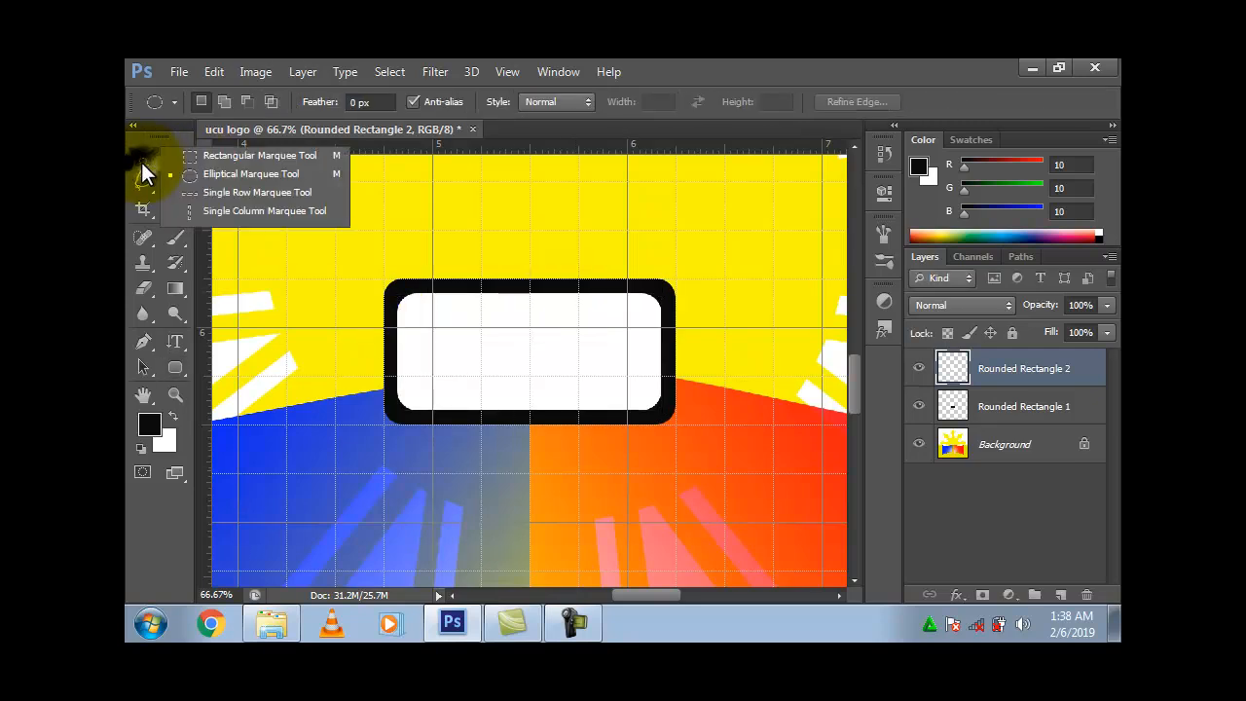
click(199, 157)
drag(417, 305, 455, 396)
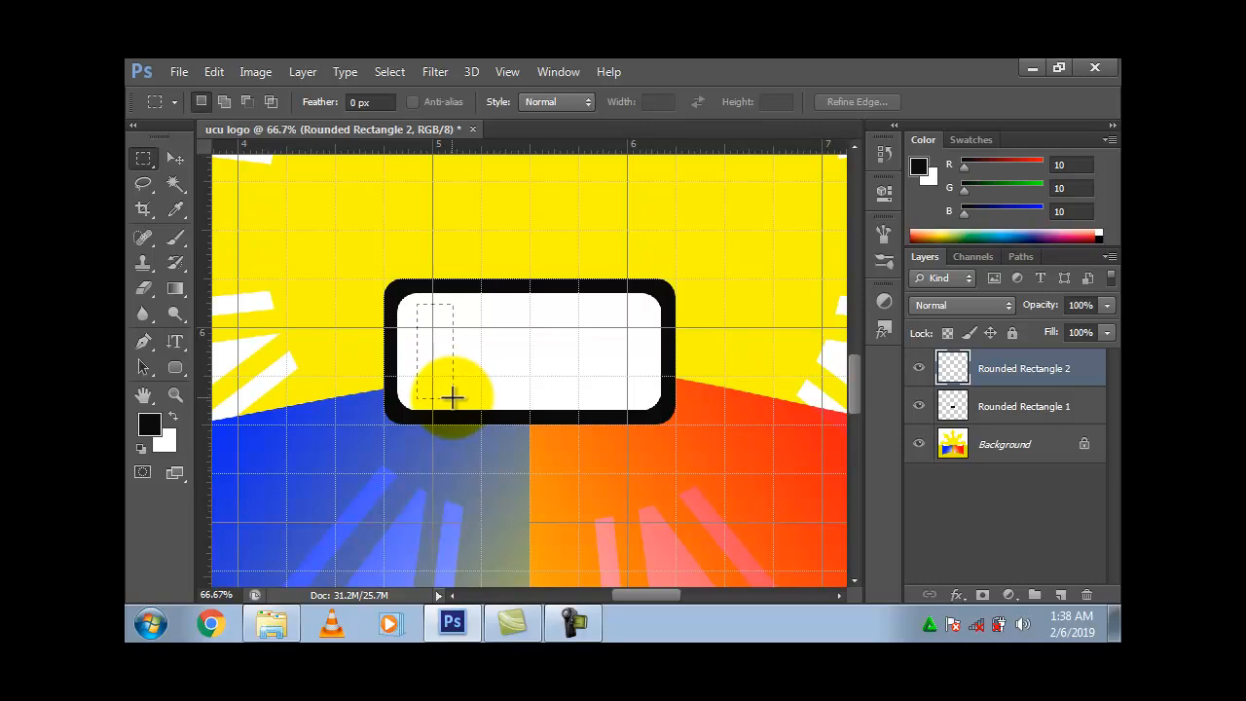
drag(454, 399, 453, 399)
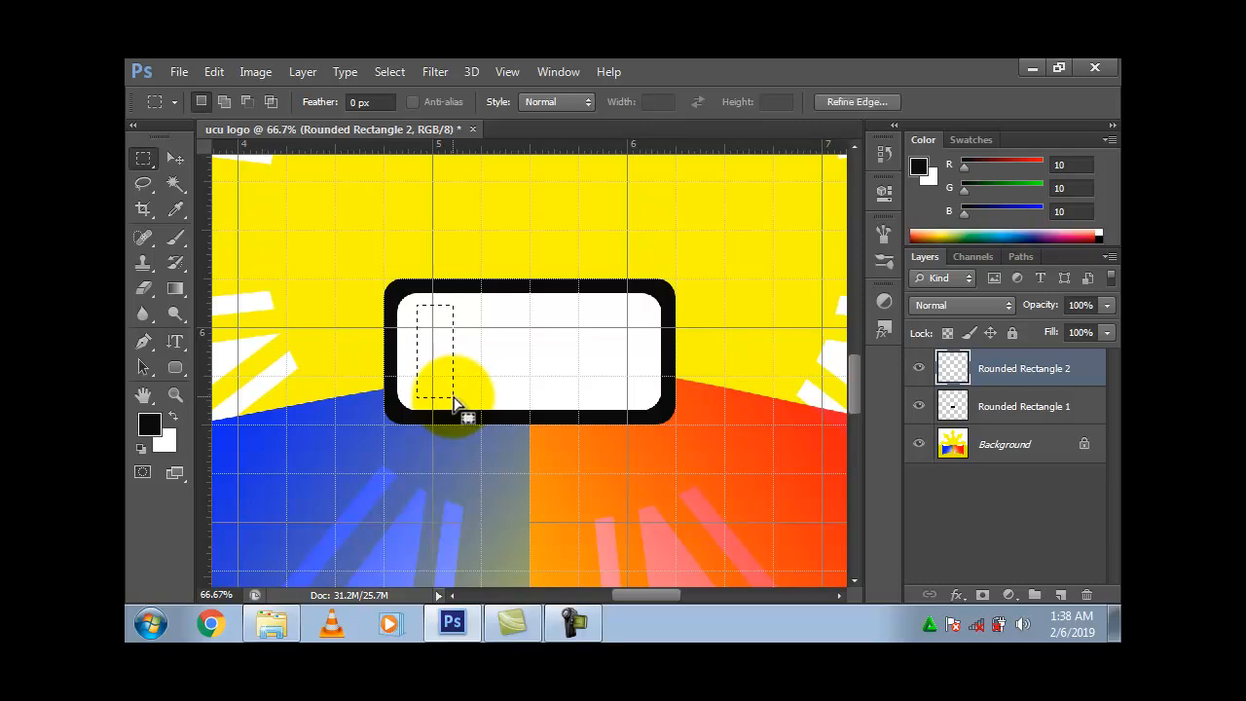
key(shift+F5)
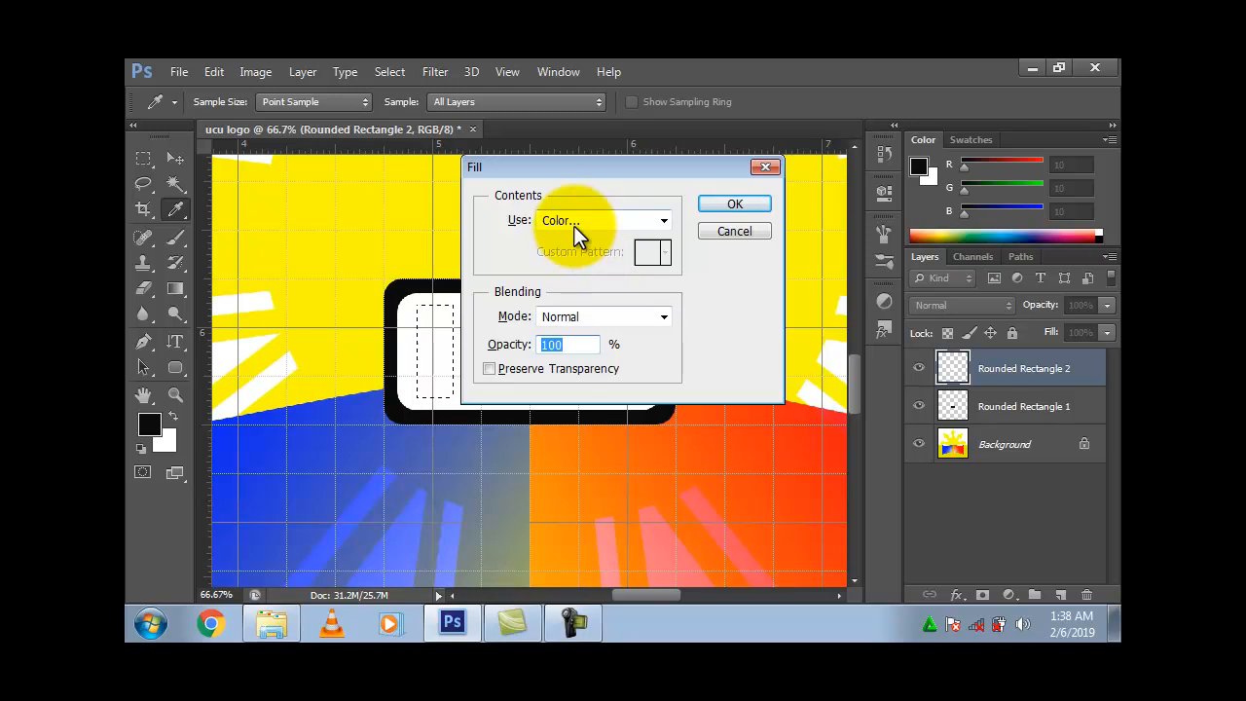
click(575, 234)
click(578, 270)
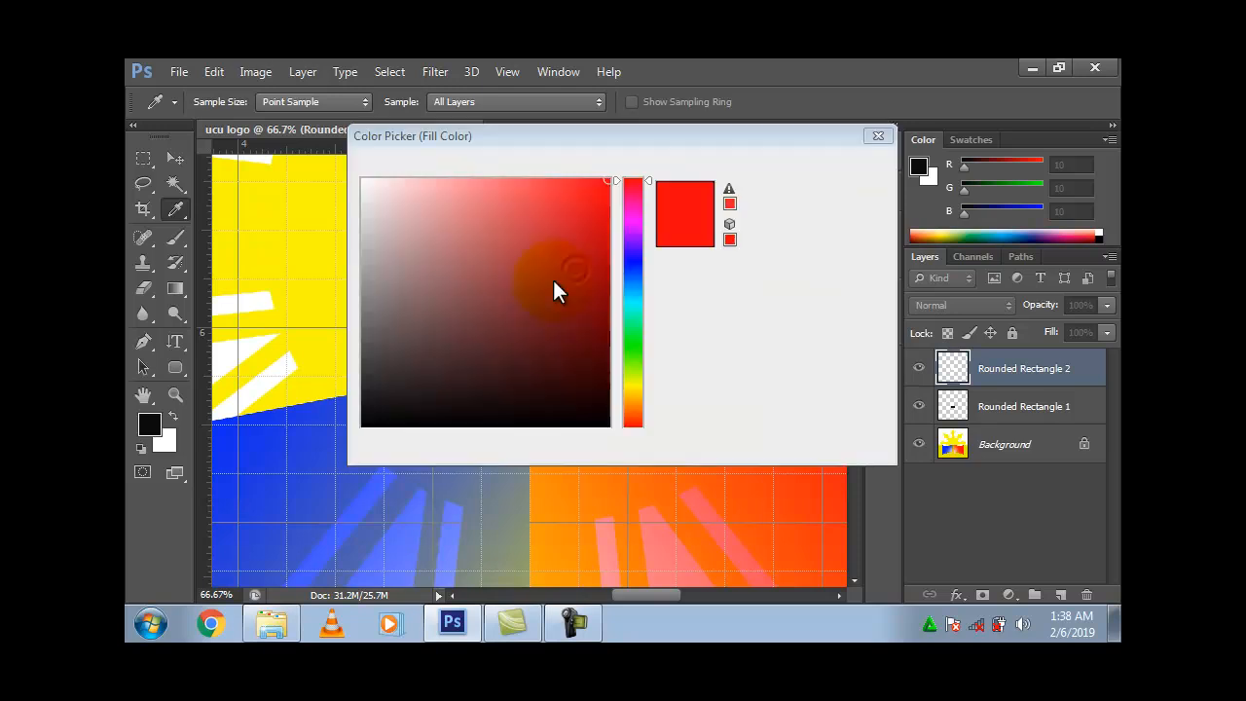
click(368, 419)
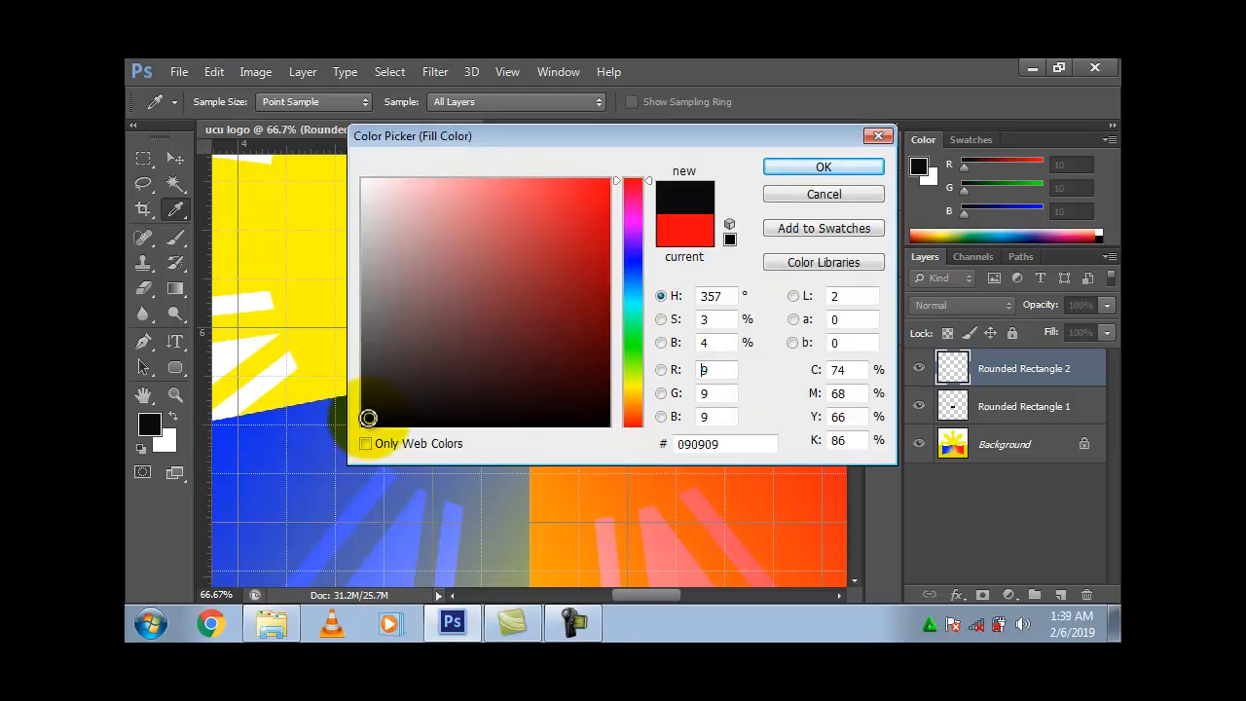
key(Return)
key(Return)
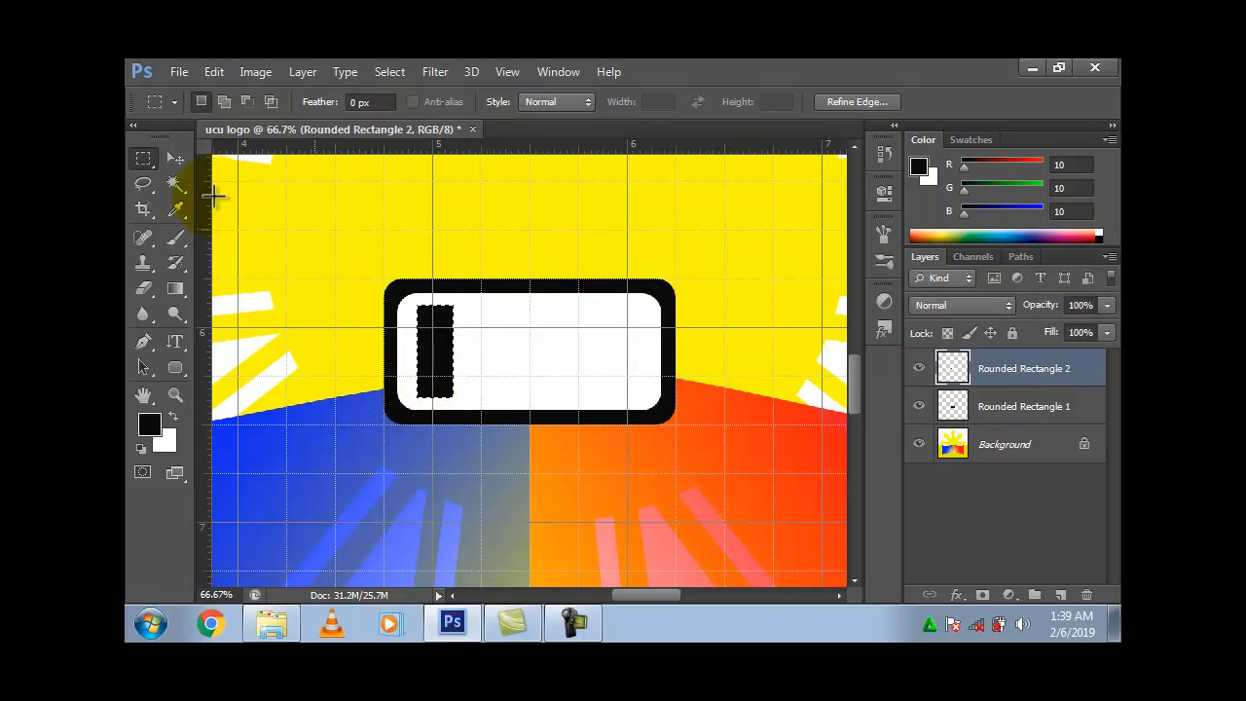
Step: Copy the black bar four times across the white area to make five evenly spaced bars, and clear the selection
click(175, 159)
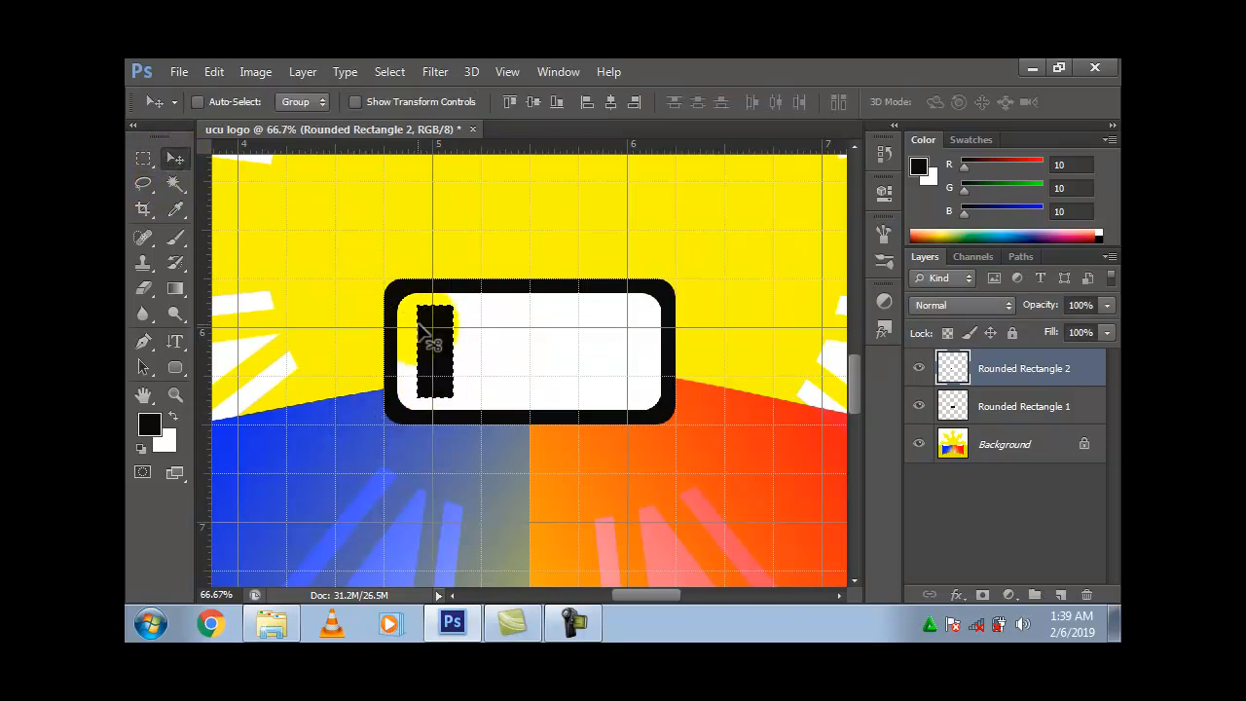
drag(435, 336, 472, 338)
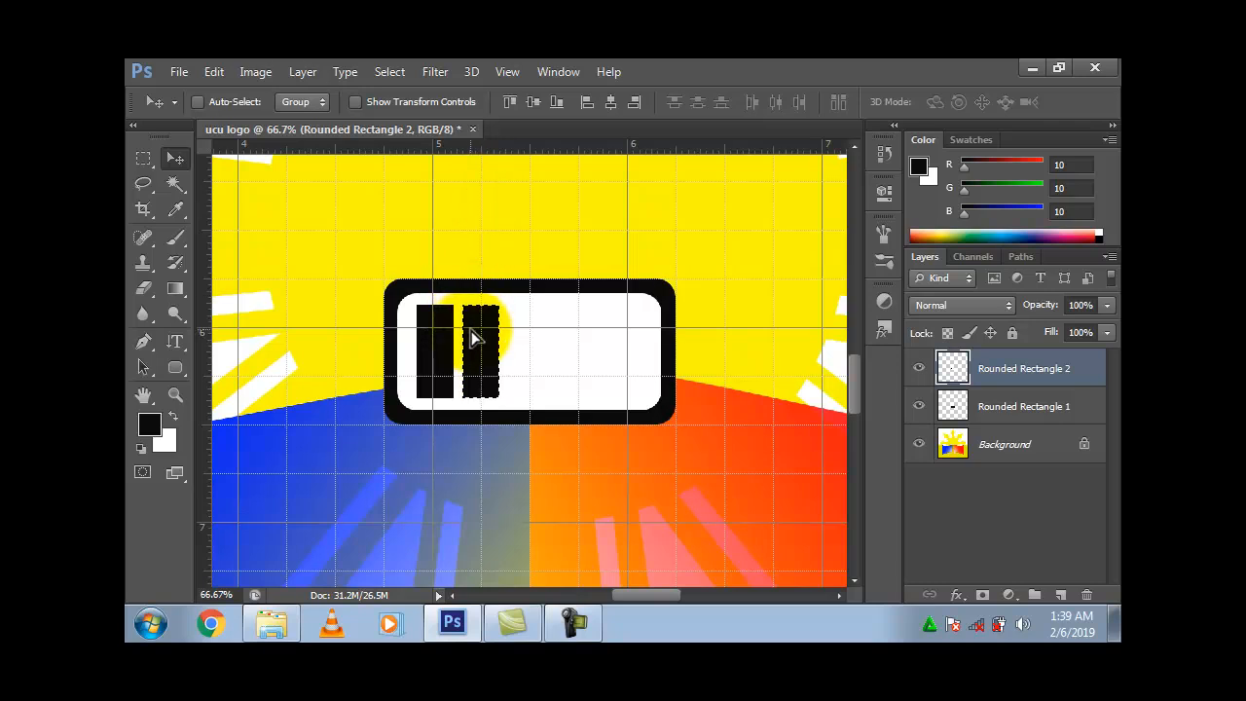
drag(472, 336, 524, 350)
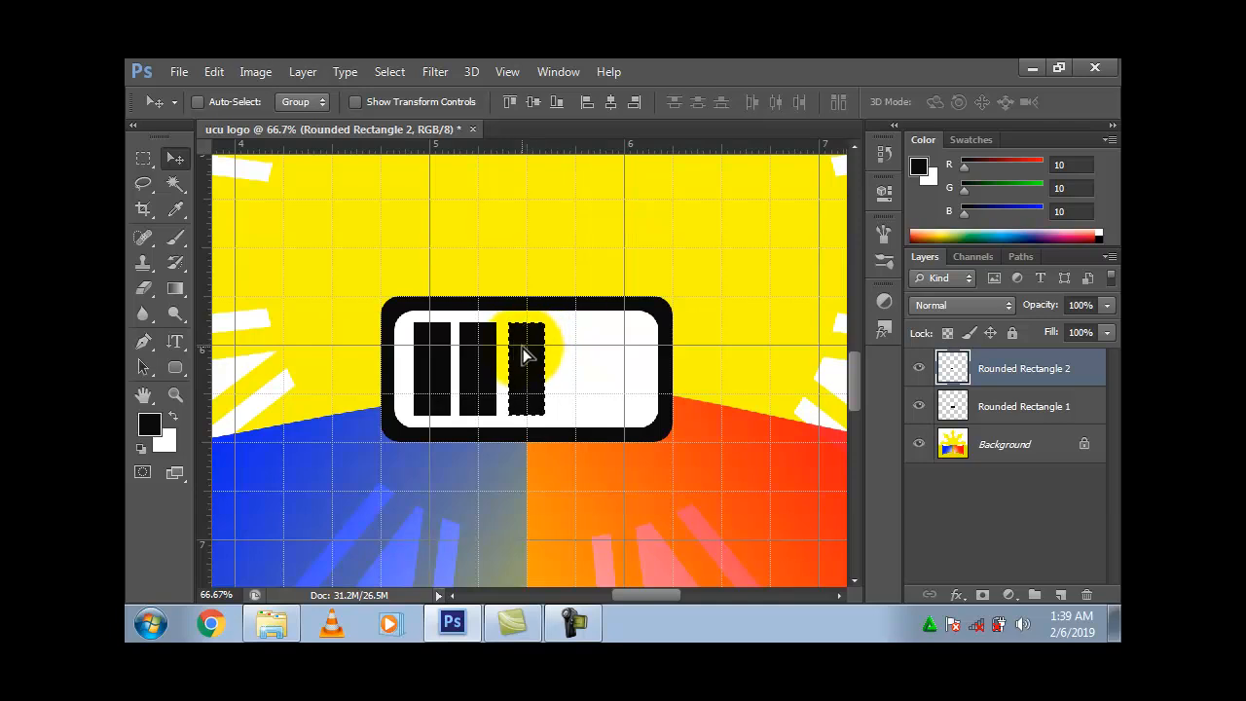
drag(526, 355, 608, 357)
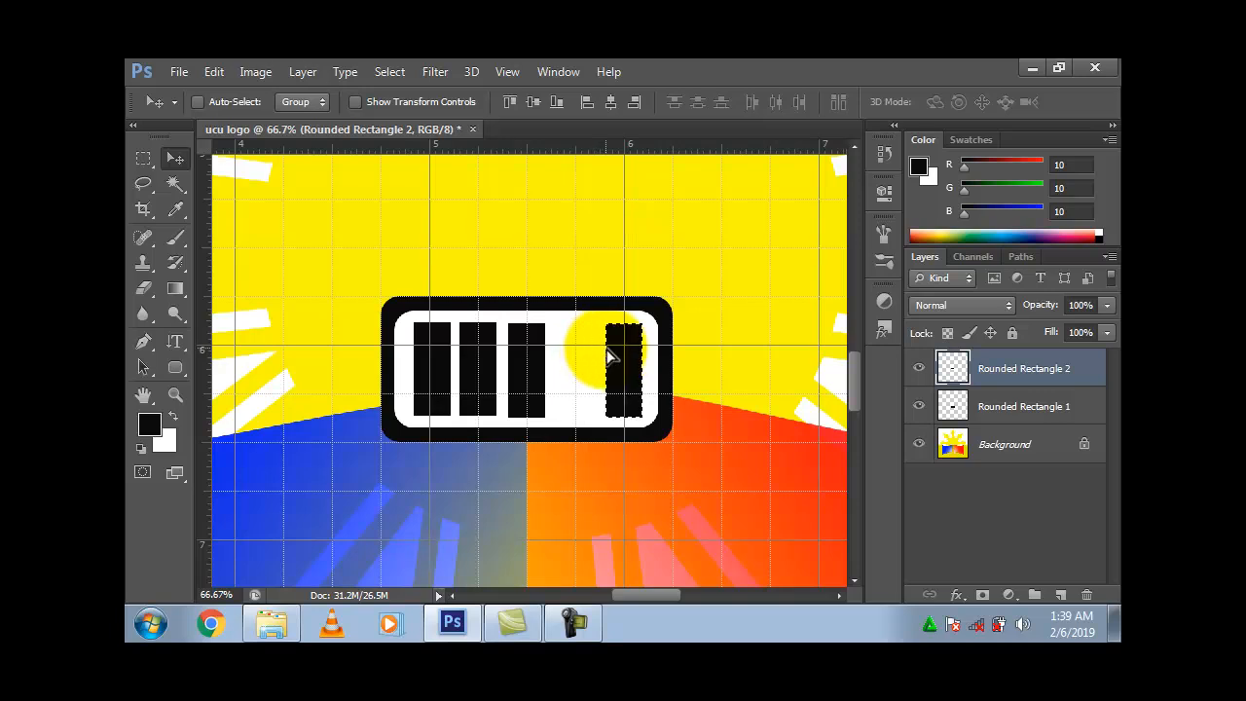
drag(615, 359, 572, 358)
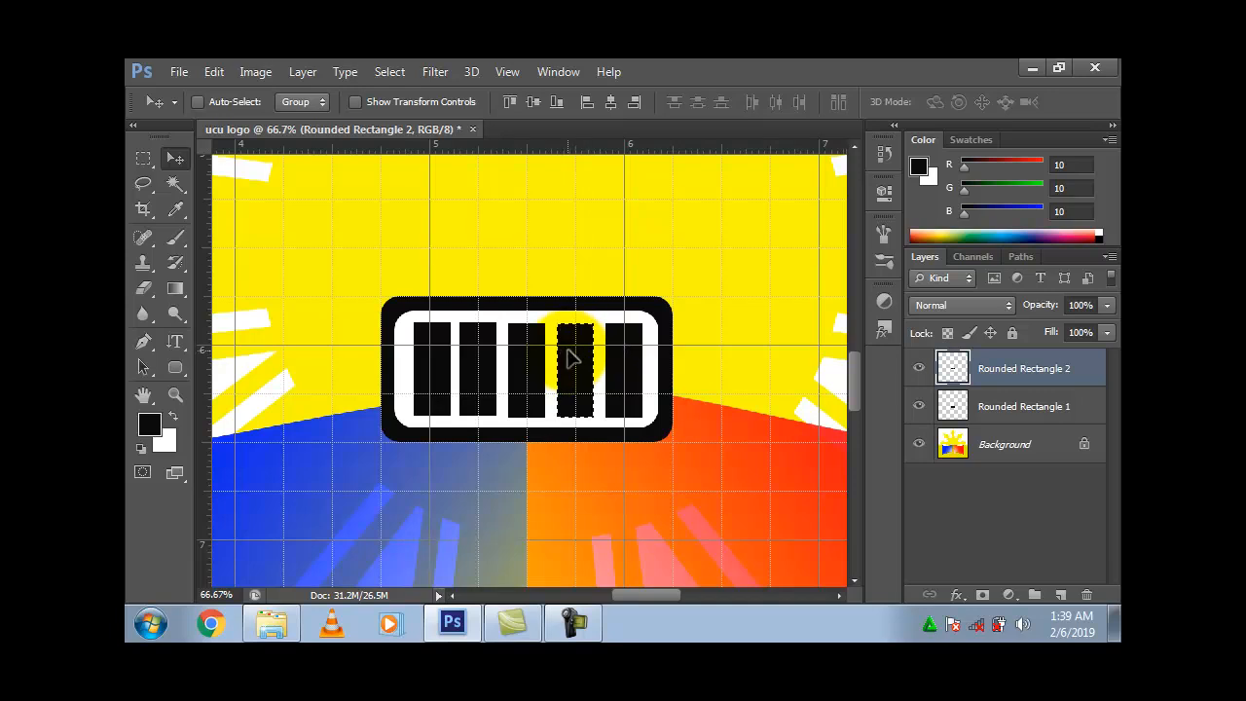
key(ctrl+d)
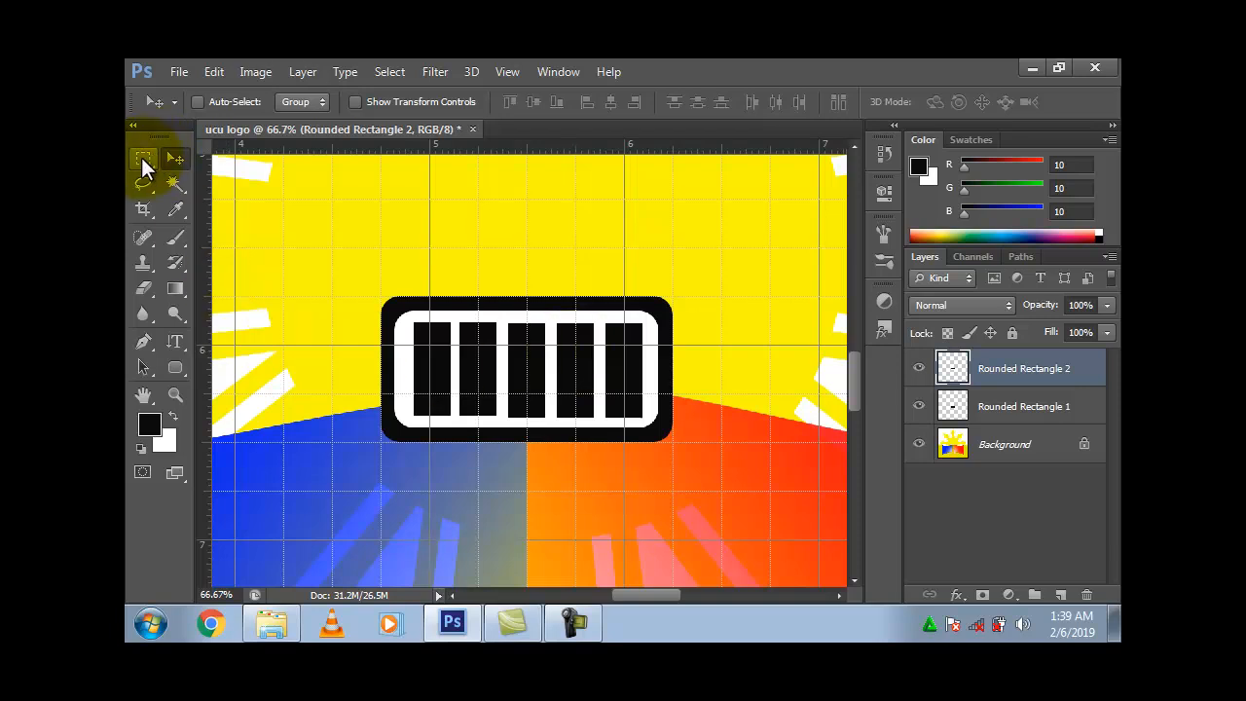
Step: Select a wide rectangle directly beneath the black rounded rectangle, fill it with near-black, and clear the selection
click(143, 160)
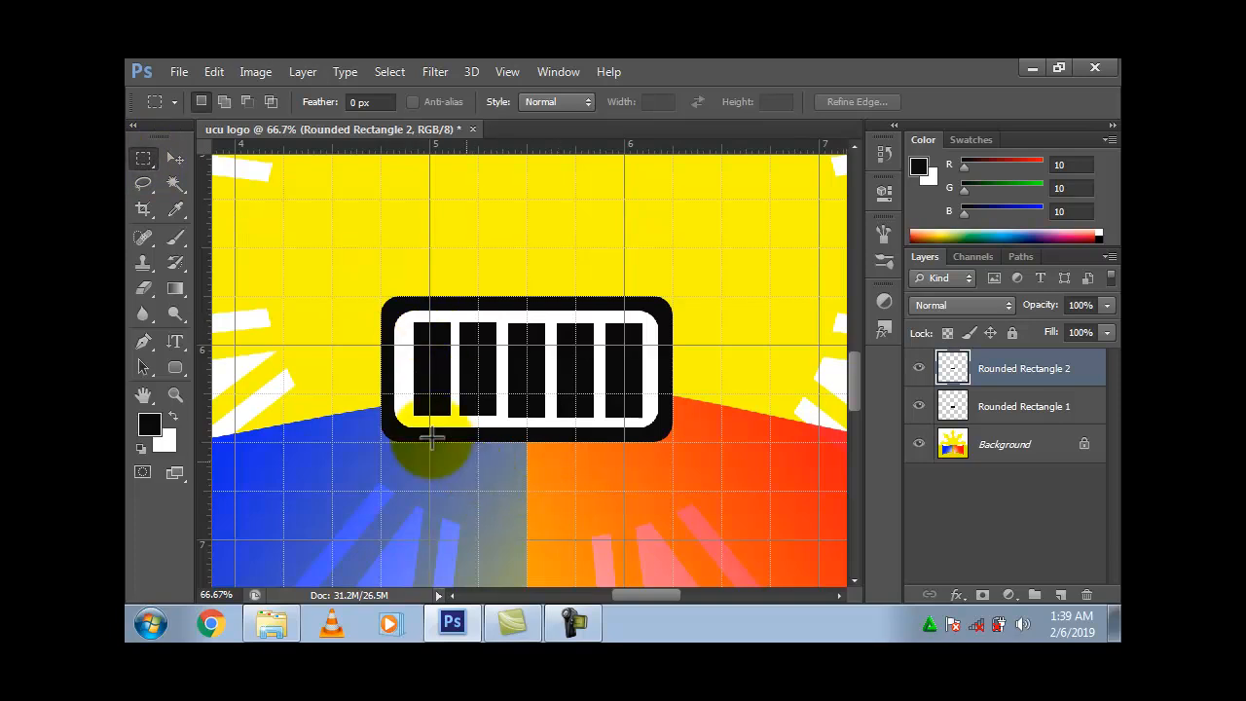
drag(414, 447, 630, 485)
drag(640, 486, 638, 486)
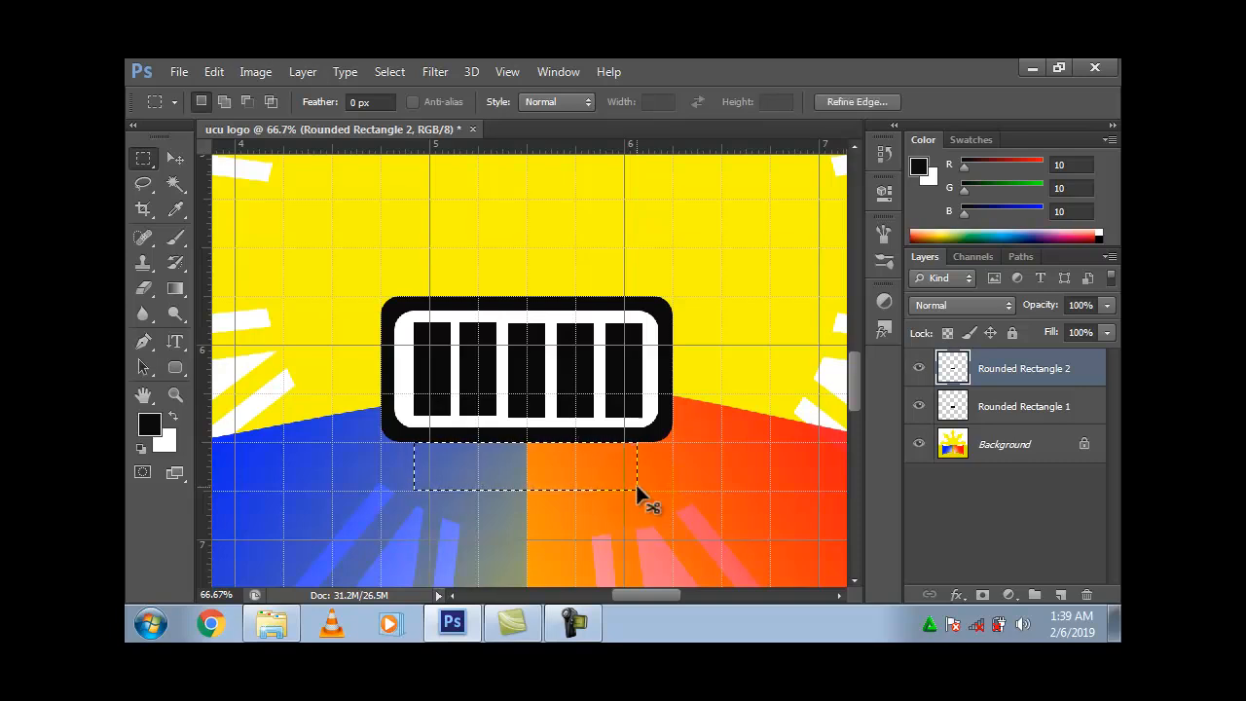
key(shift+F5)
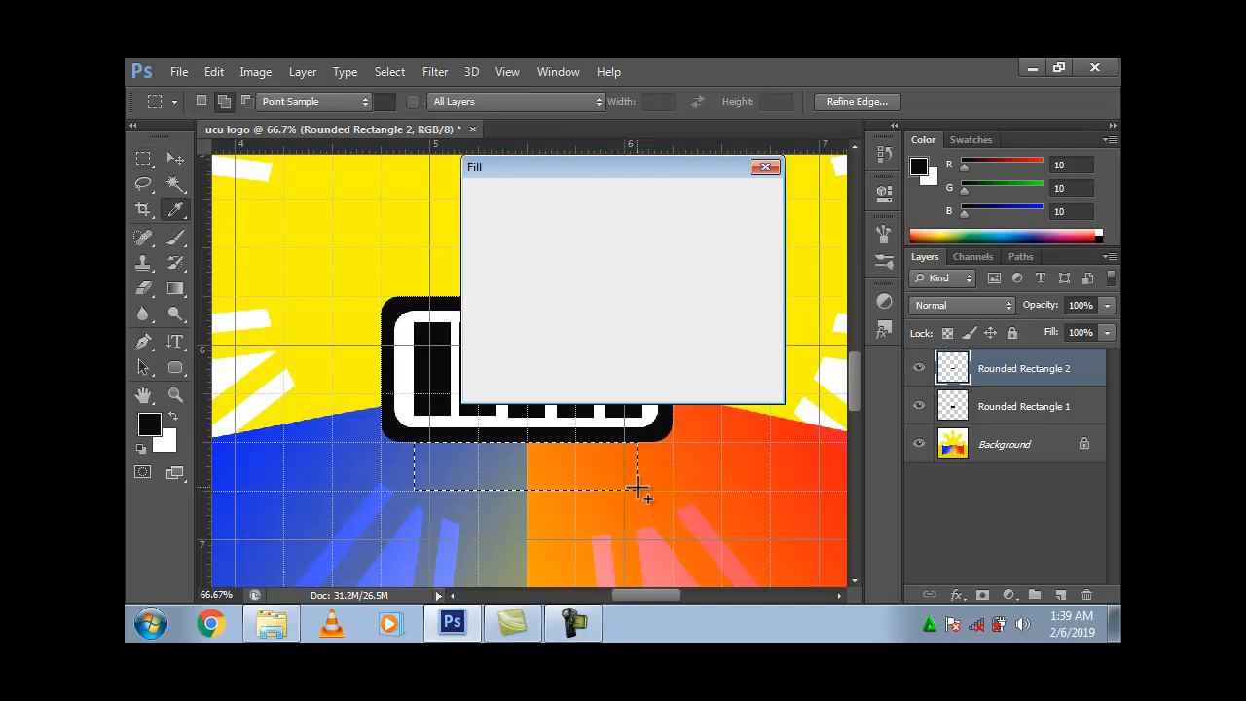
key(Escape)
key(alt+BackSpace)
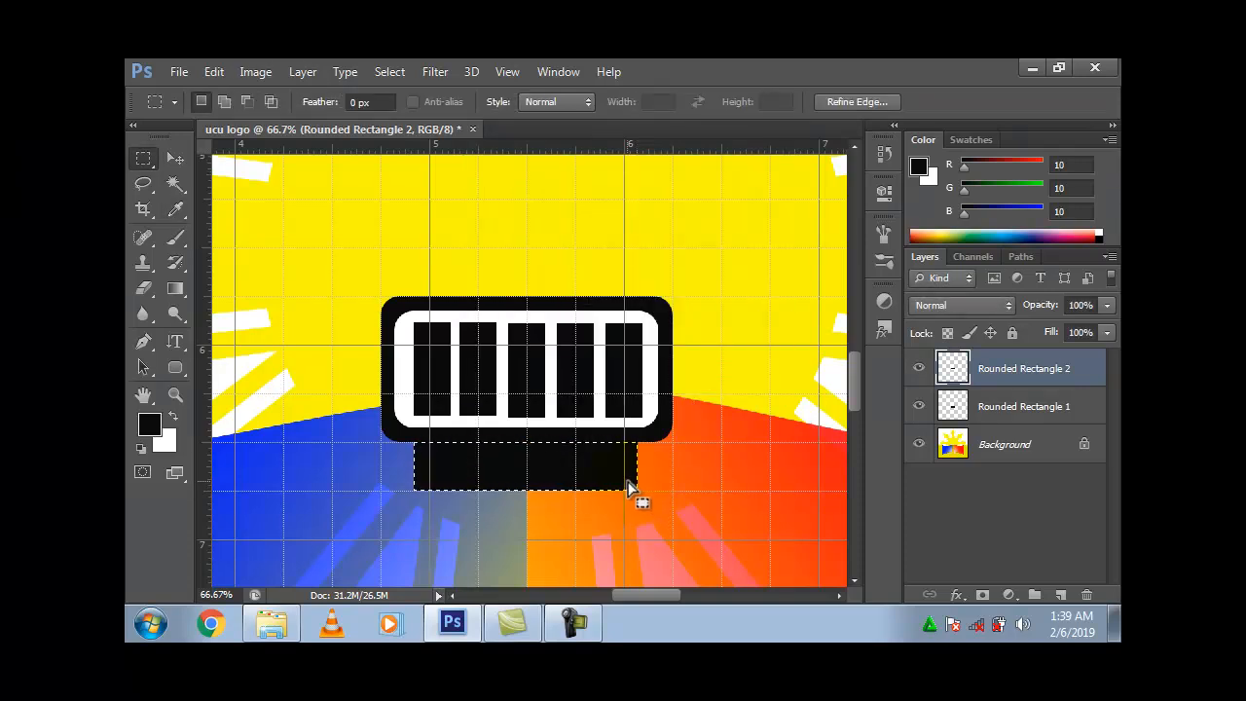
key(ctrl+d)
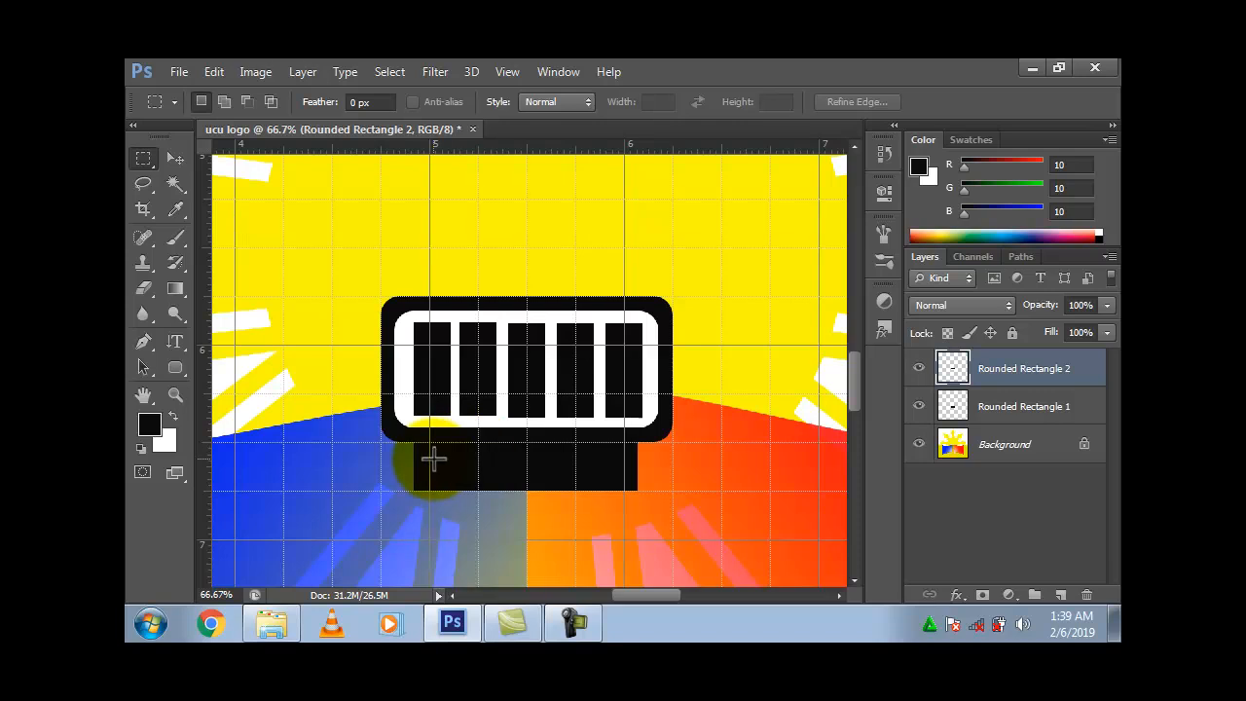
Step: Select a smaller rectangle inside the new black block, fill it with off-white #fbf8f8, and clear the selection
drag(565, 471, 620, 476)
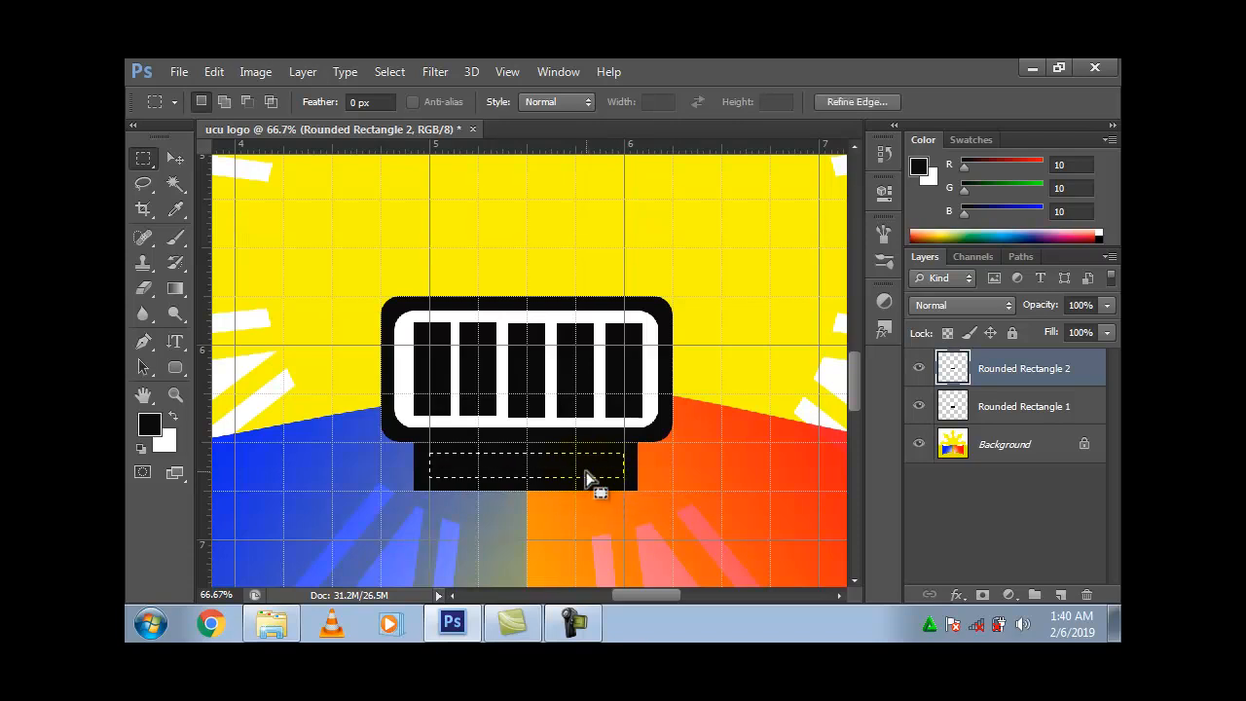
key(shift+F5)
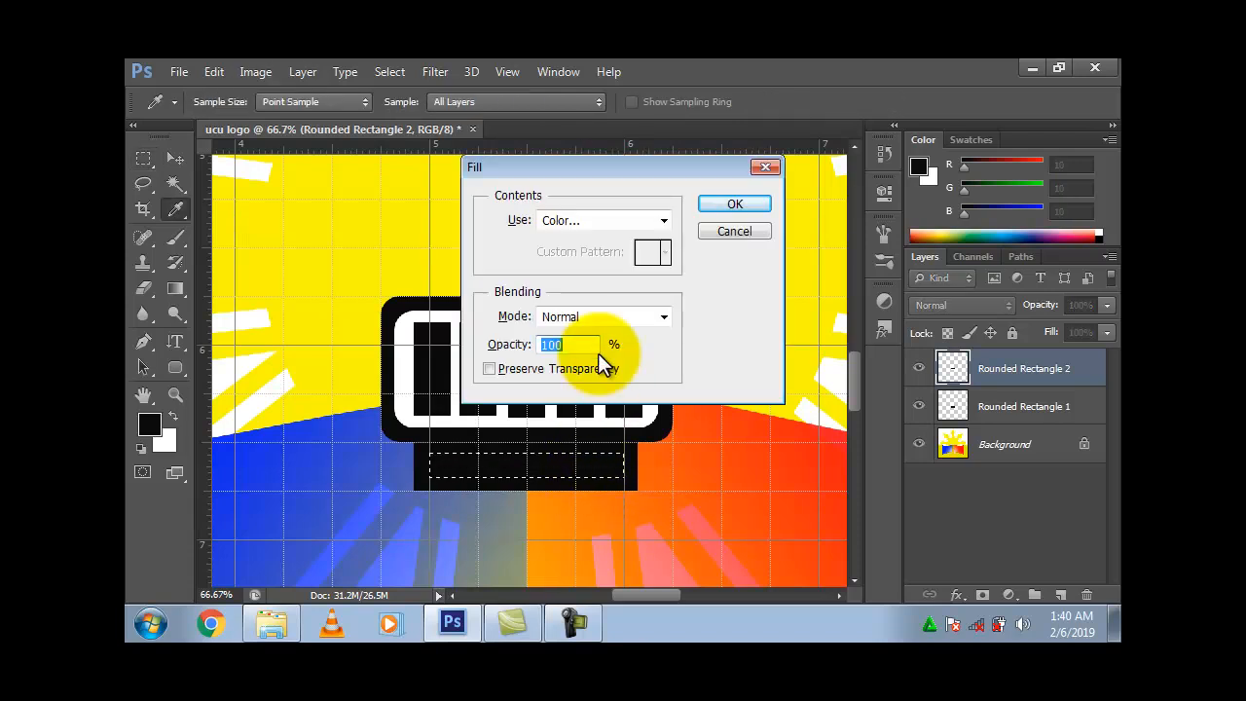
click(573, 222)
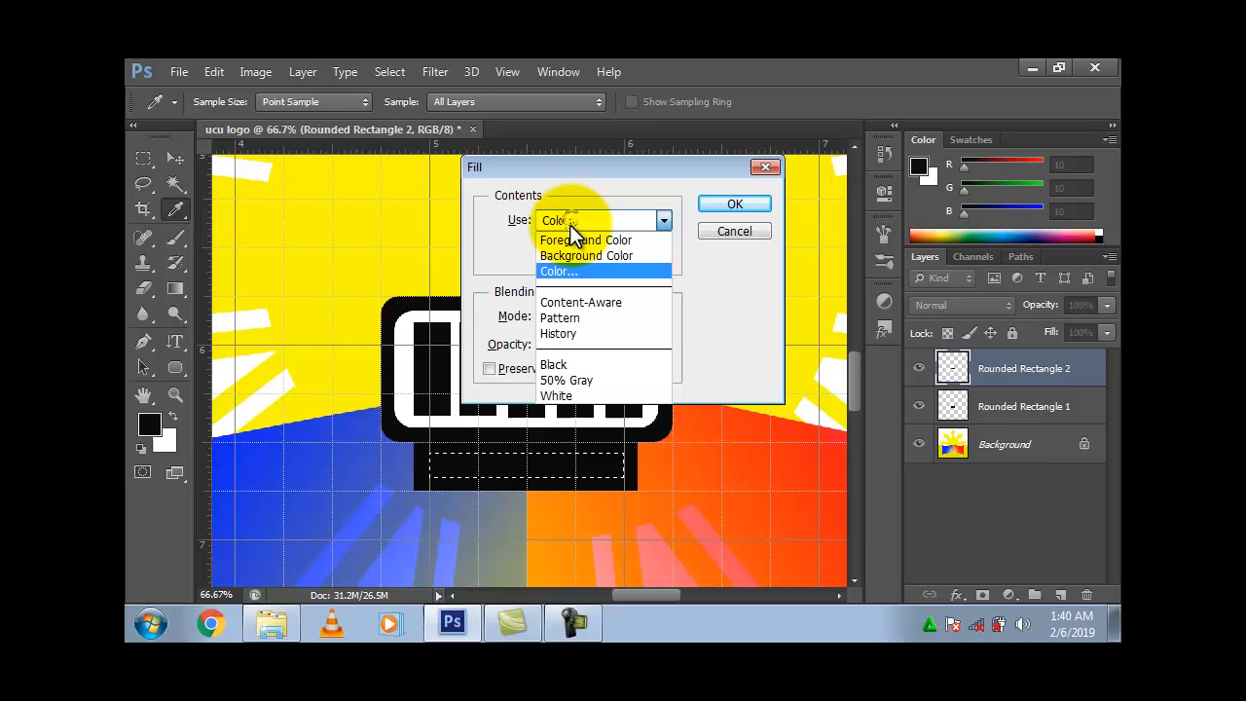
click(571, 274)
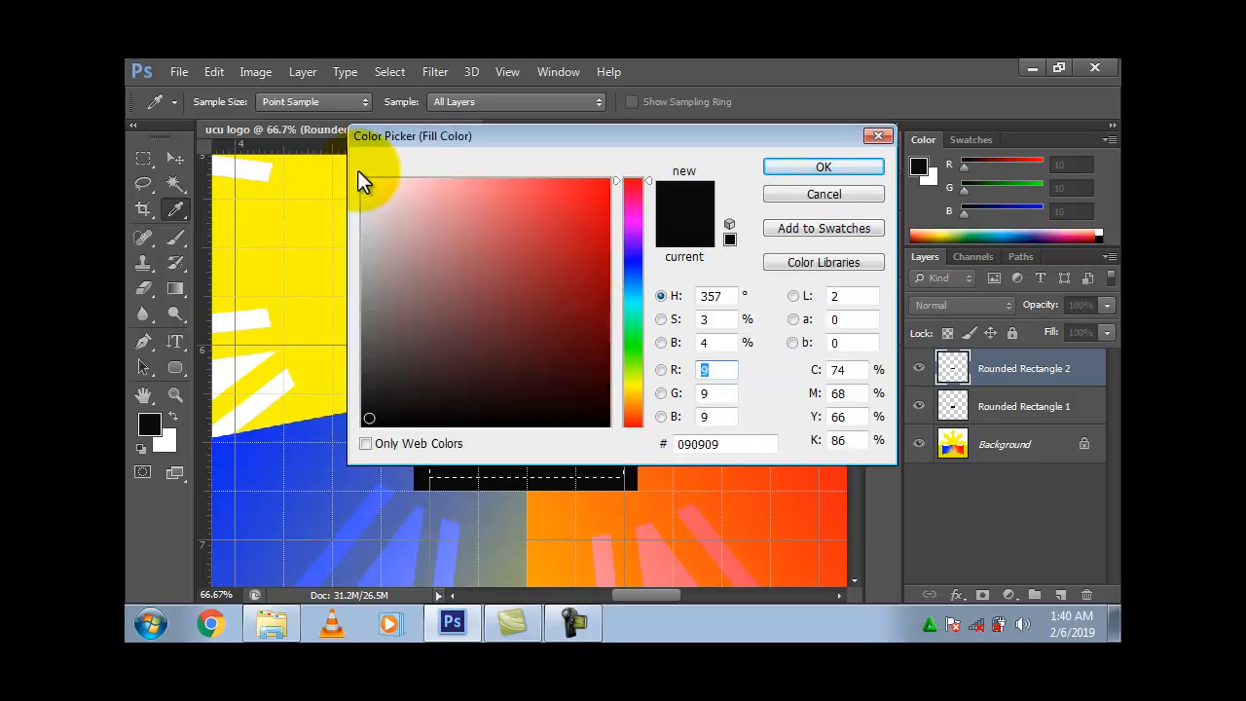
click(364, 182)
key(Return)
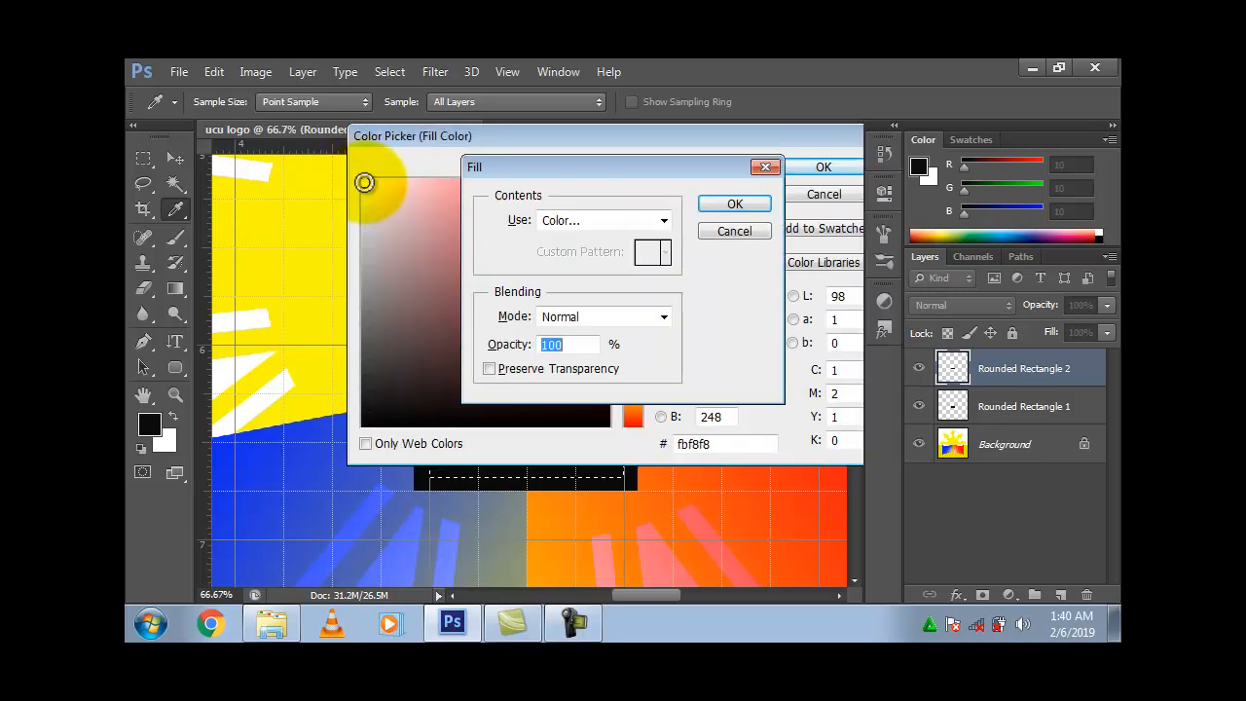
key(Return)
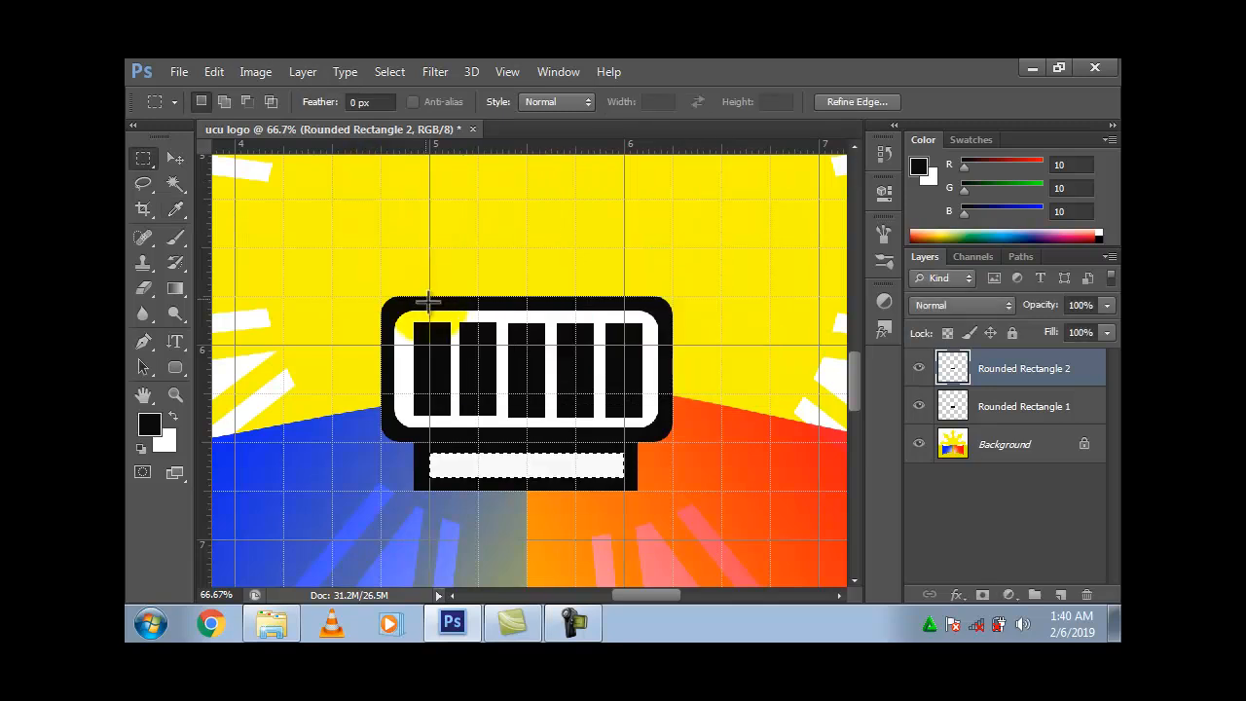
key(ctrl+d)
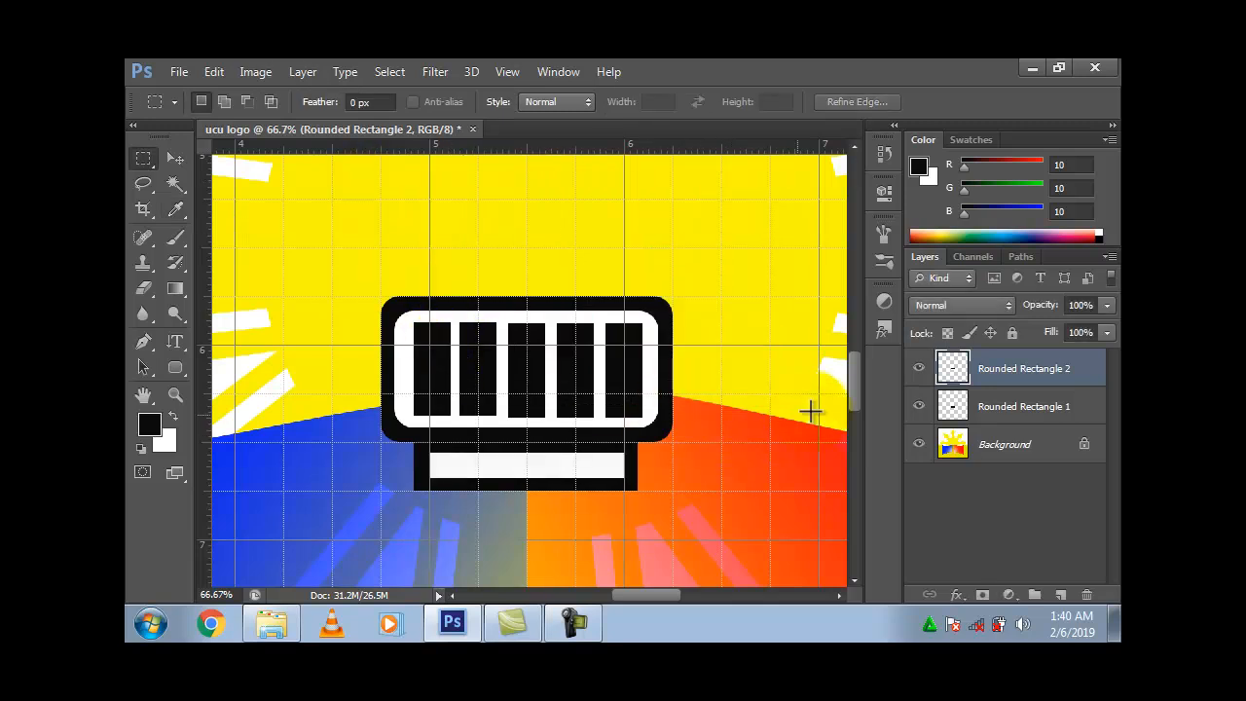
Step: Outline a downward-tapering four-sided shape below the black block with the Pen tool and turn the path into a selection
drag(857, 392, 861, 436)
key(ctrl+minus)
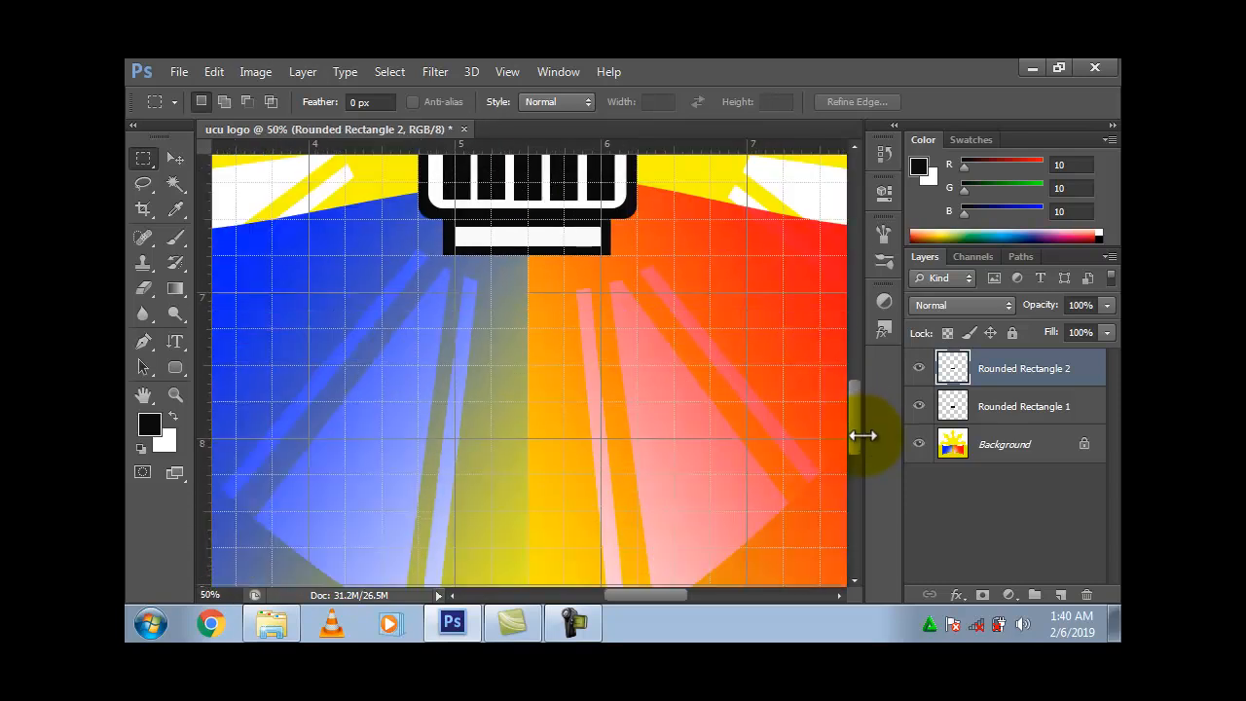
scroll(855, 432, down, 3)
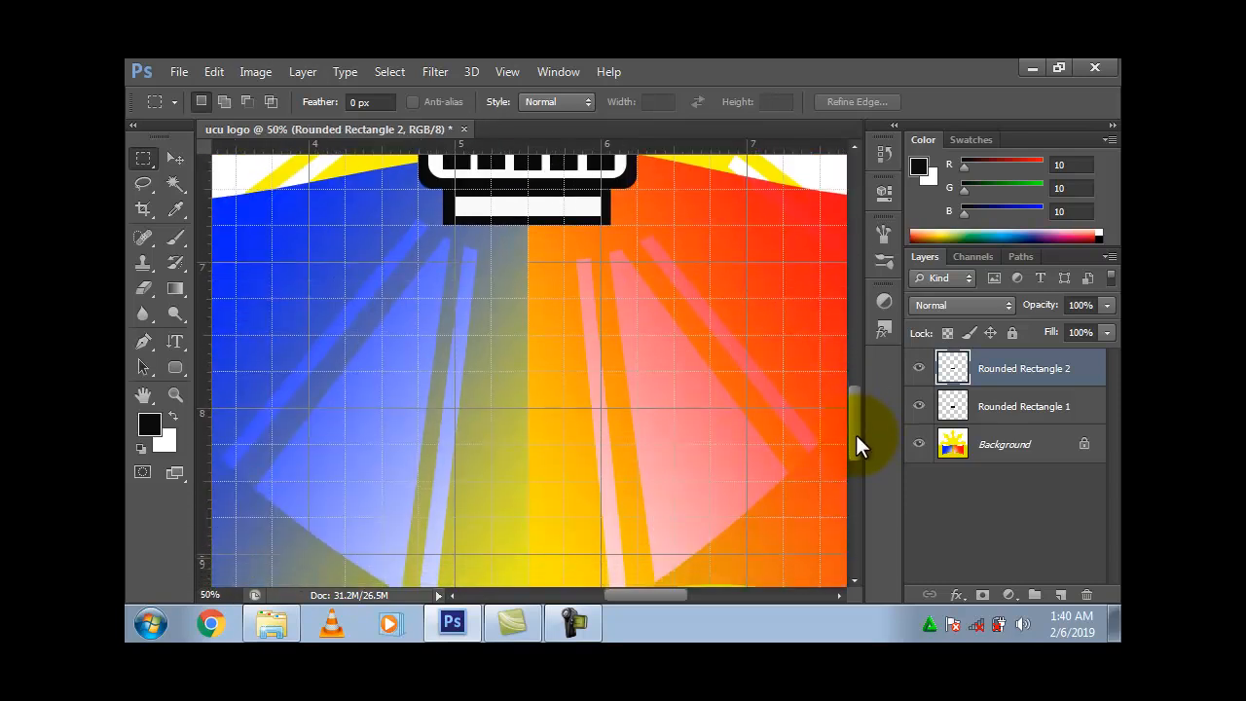
click(147, 344)
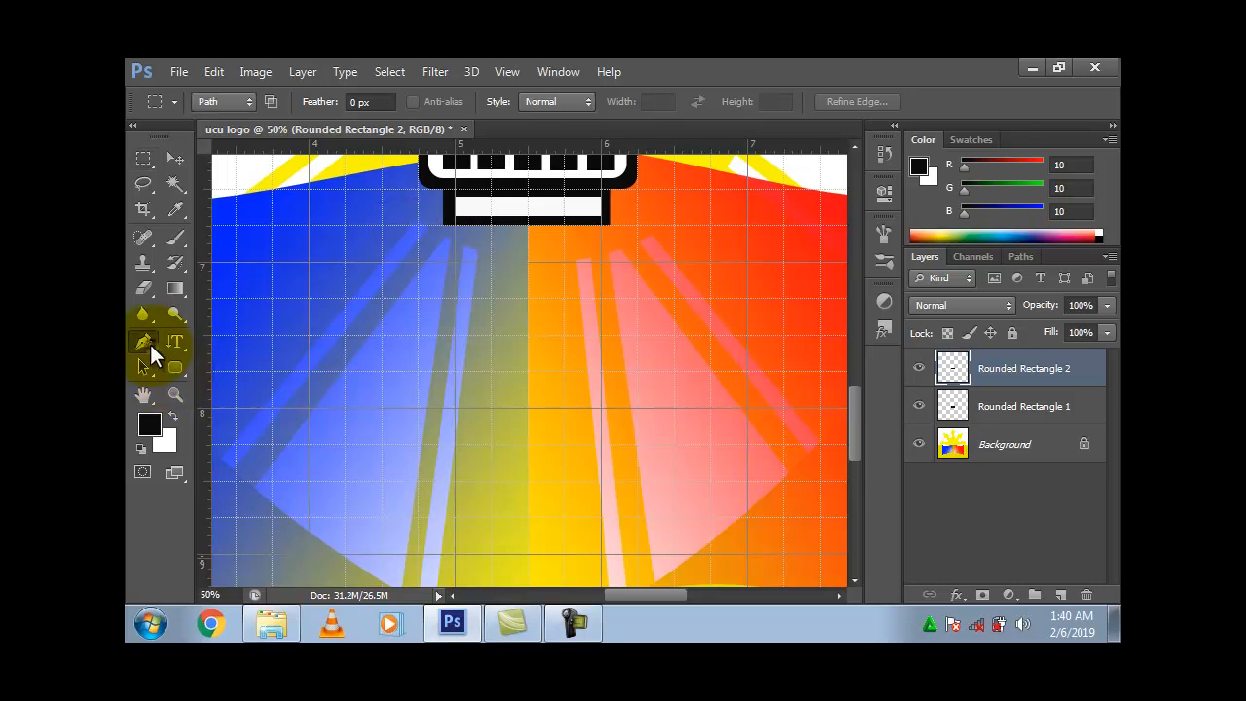
click(444, 225)
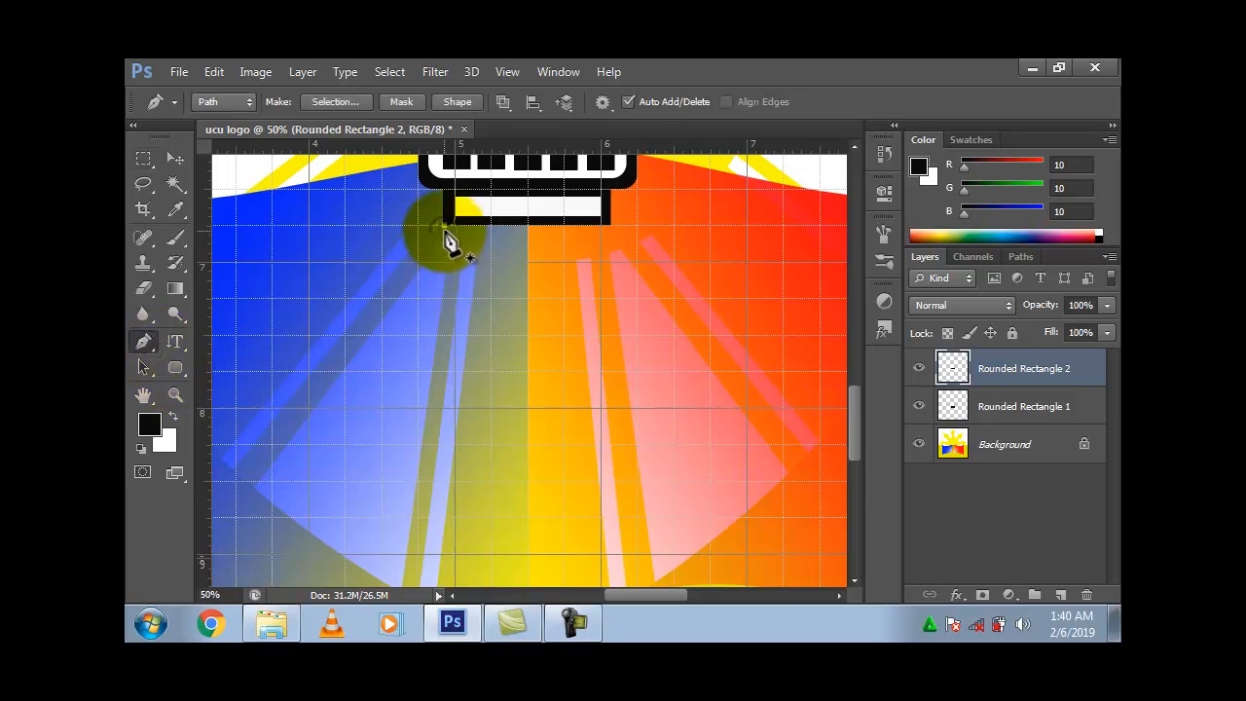
click(610, 225)
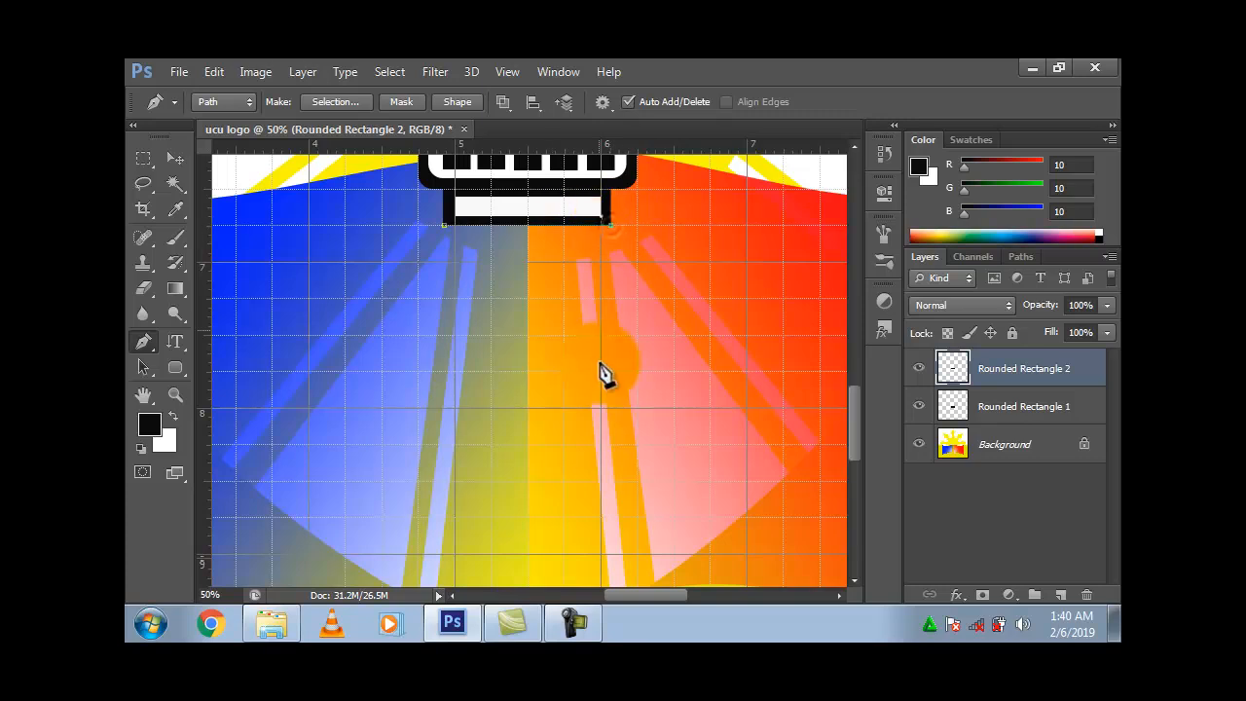
click(564, 555)
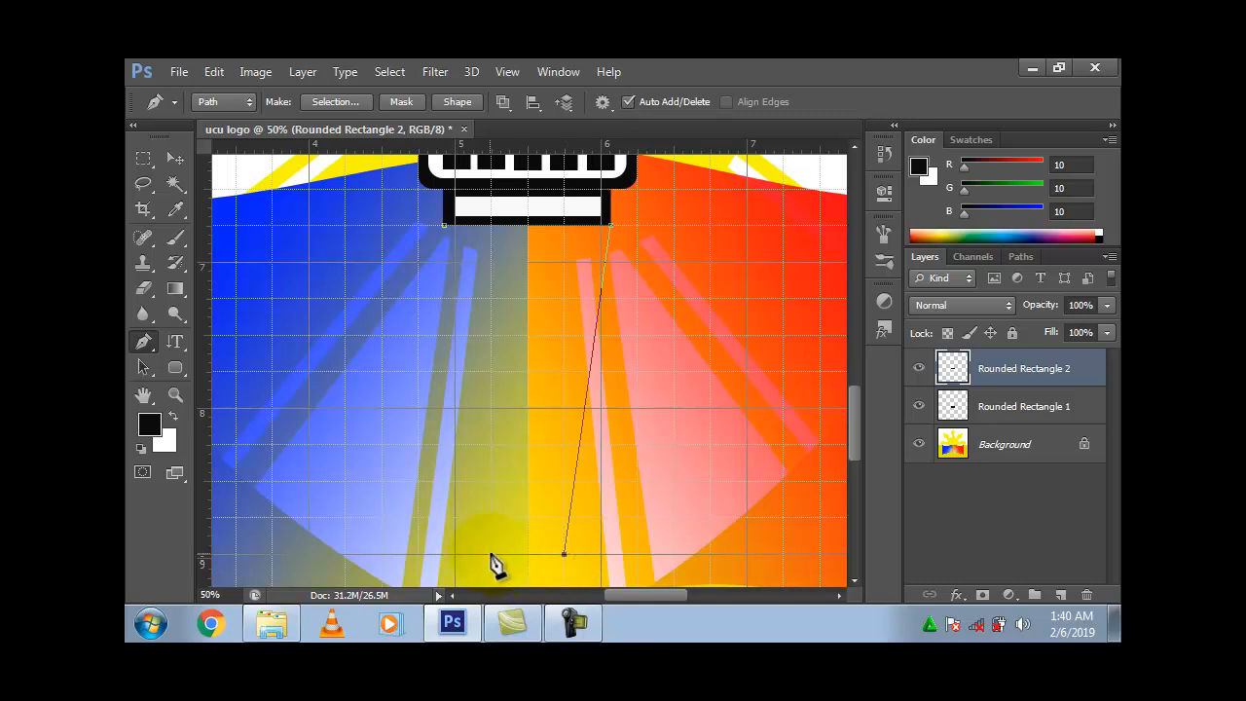
click(445, 227)
key(ctrl+Return)
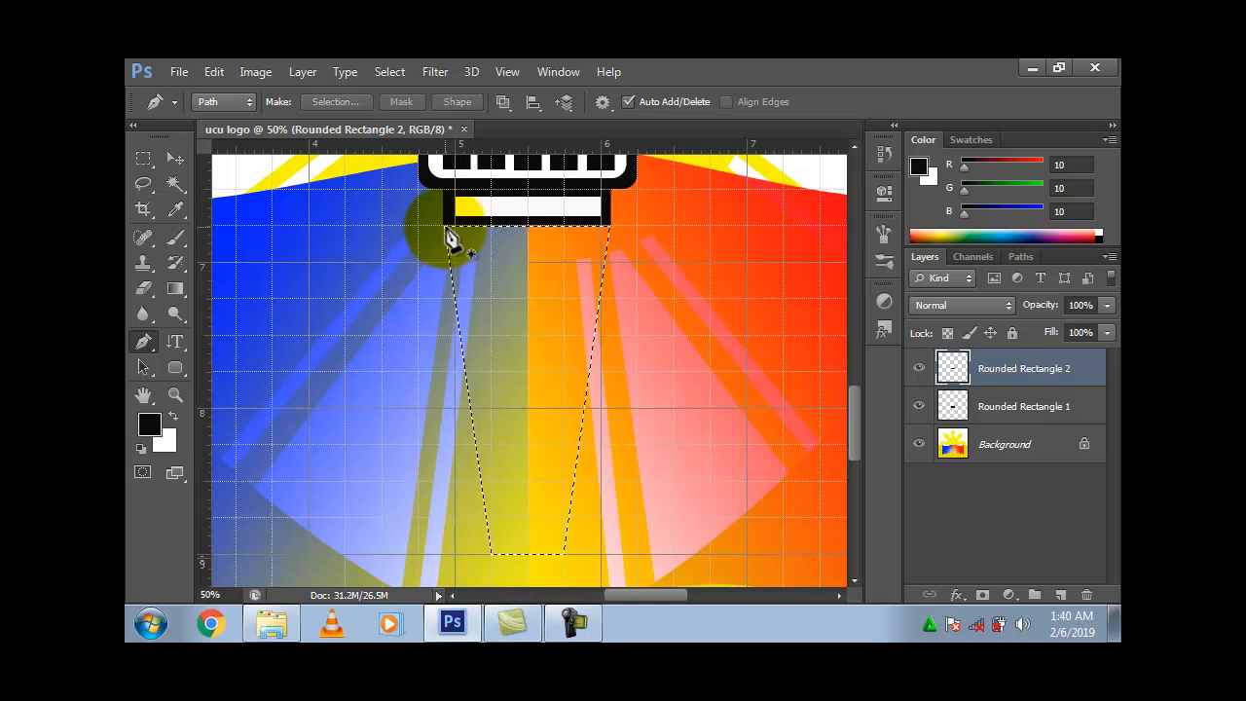
Step: Fill the tapered selection with near-black #050000 at 100% opacity
key(shift+F5)
click(603, 222)
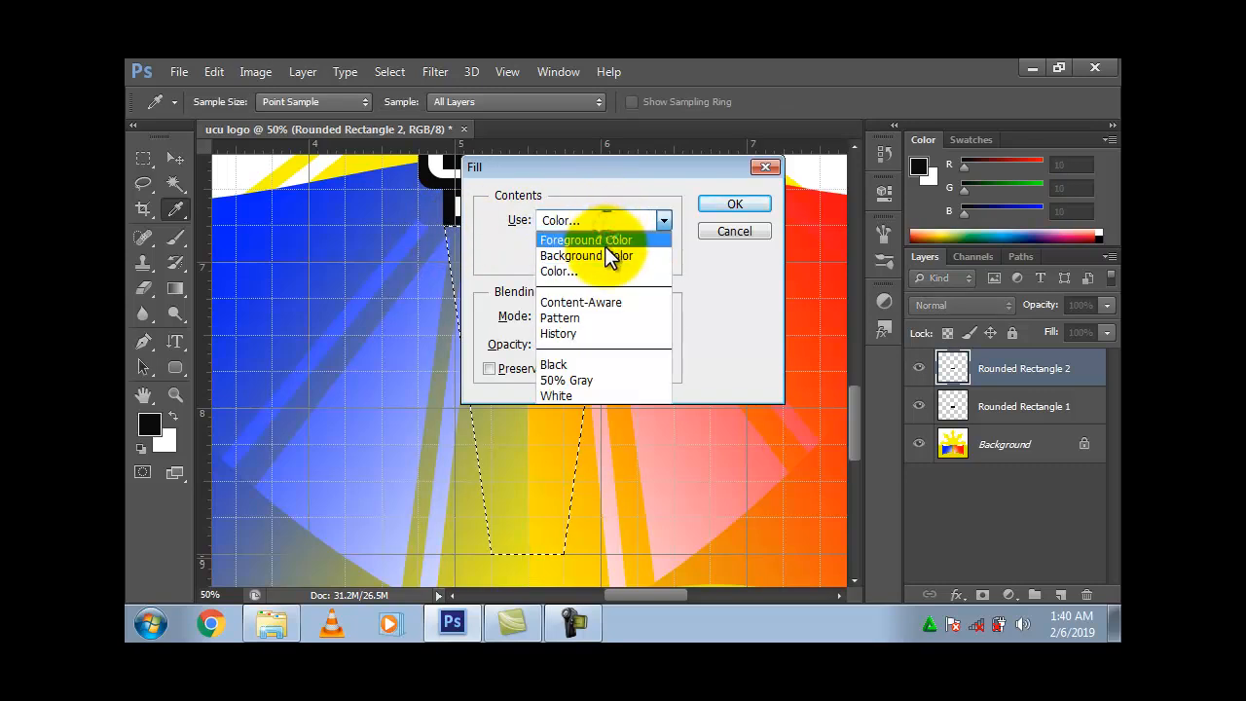
click(605, 268)
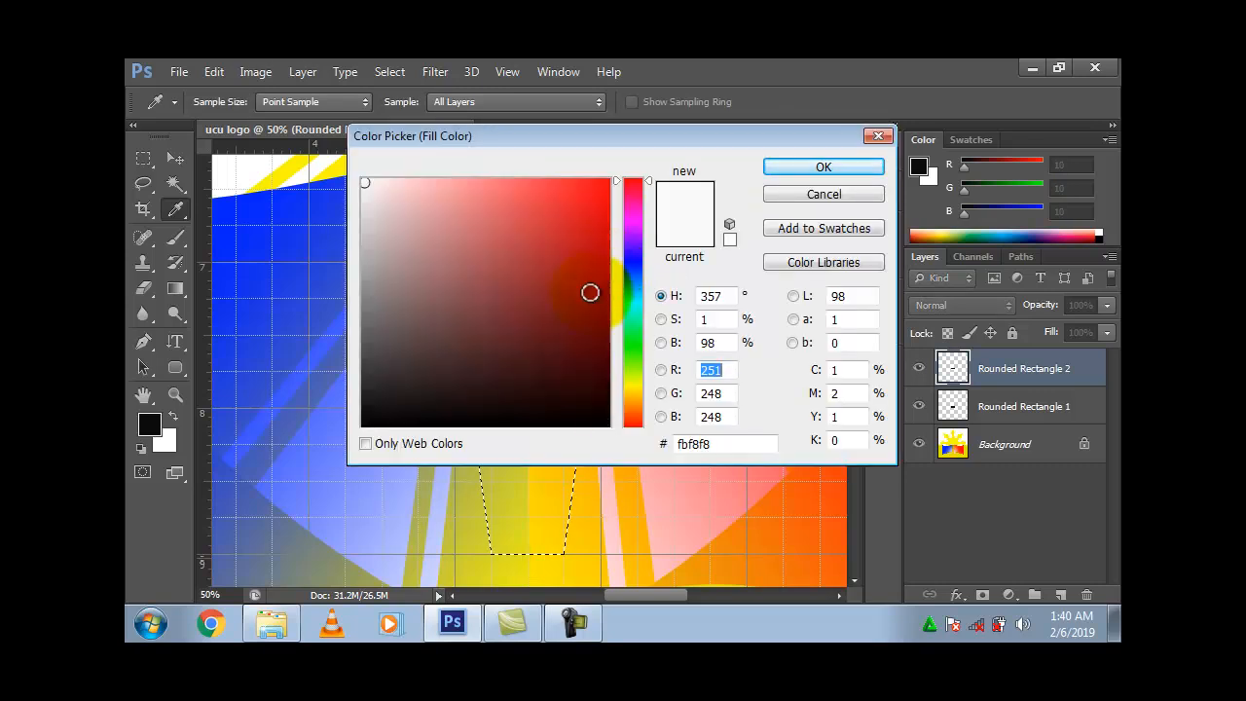
click(599, 420)
key(Return)
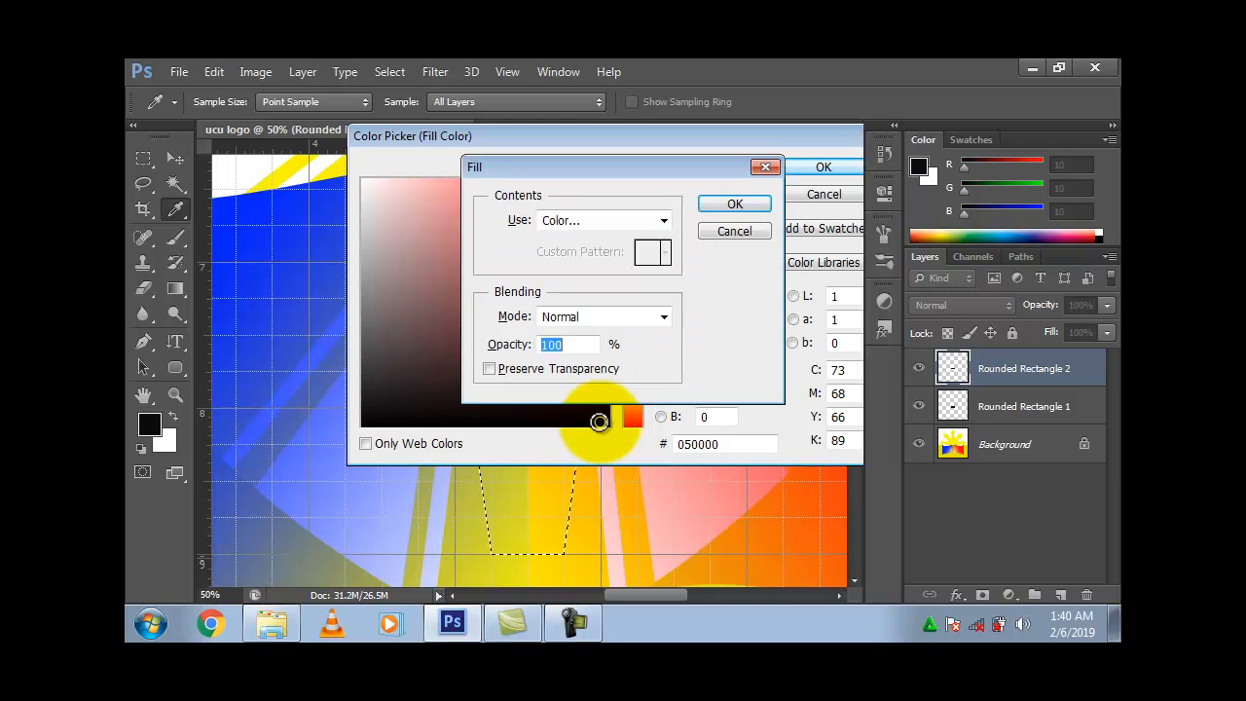
key(Return)
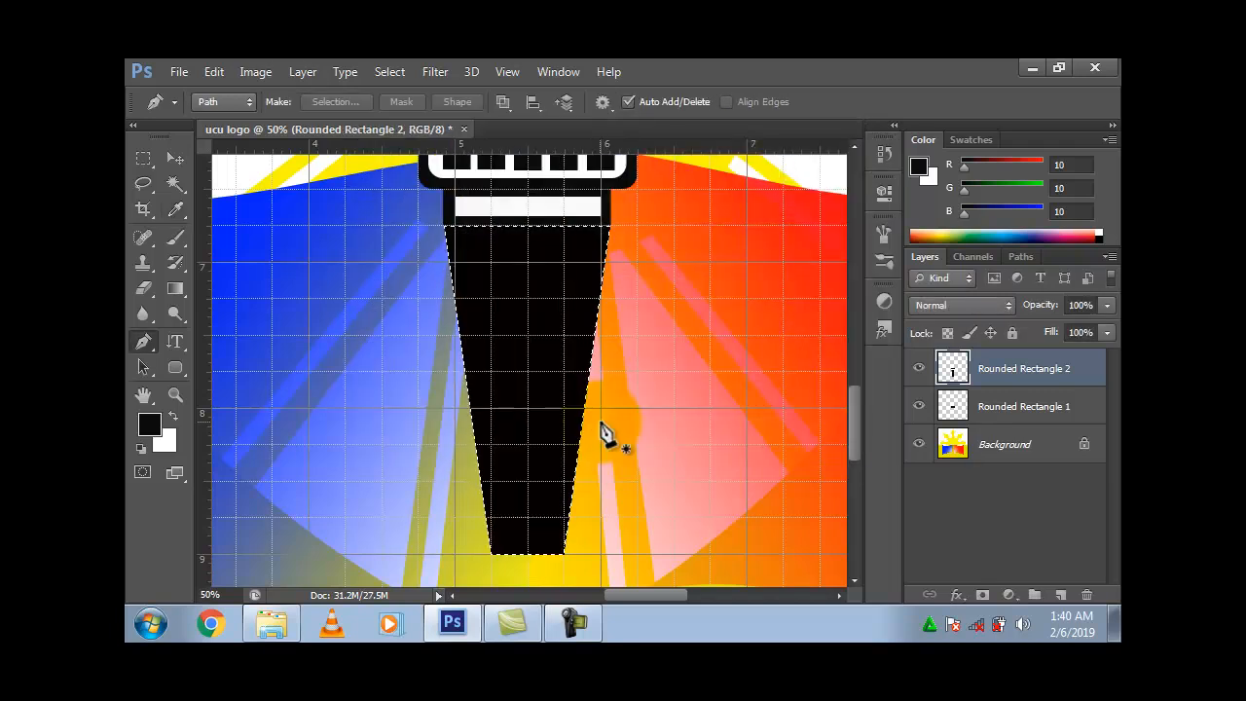
Step: Shift the black tapered shape slightly down to leave a thin gap under the block above, and clear the selection
click(175, 158)
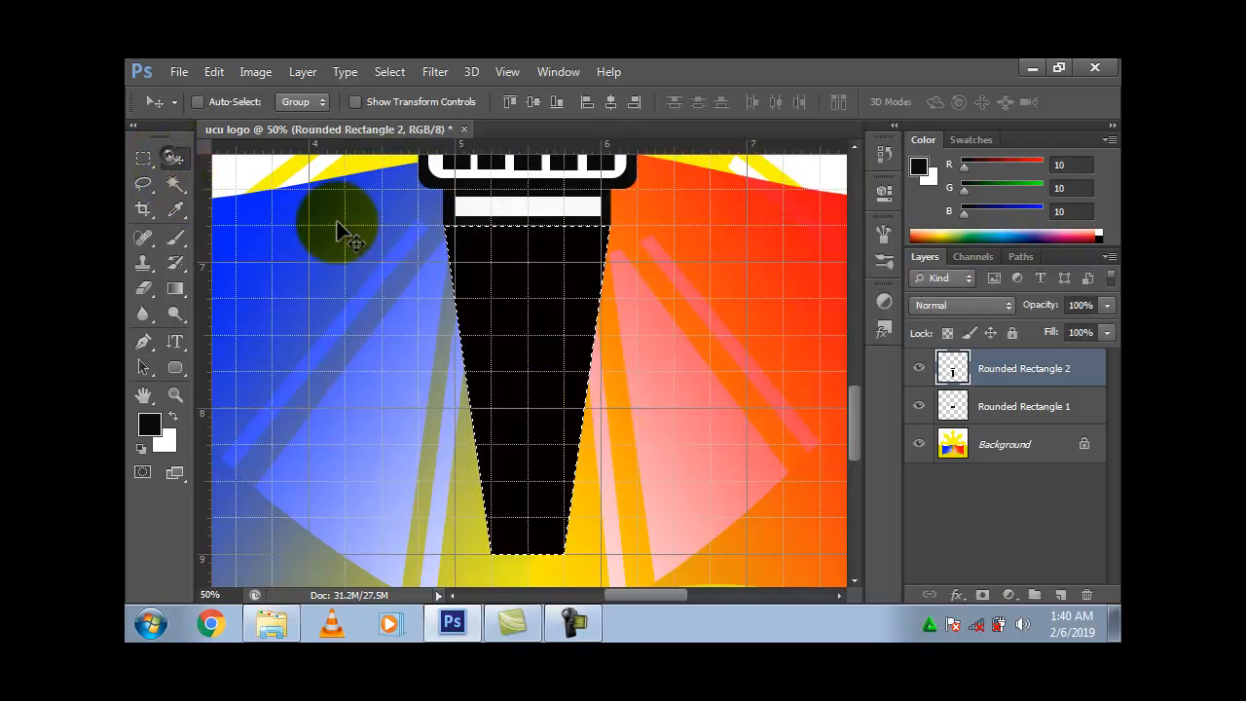
drag(499, 307, 503, 313)
key(ctrl+z)
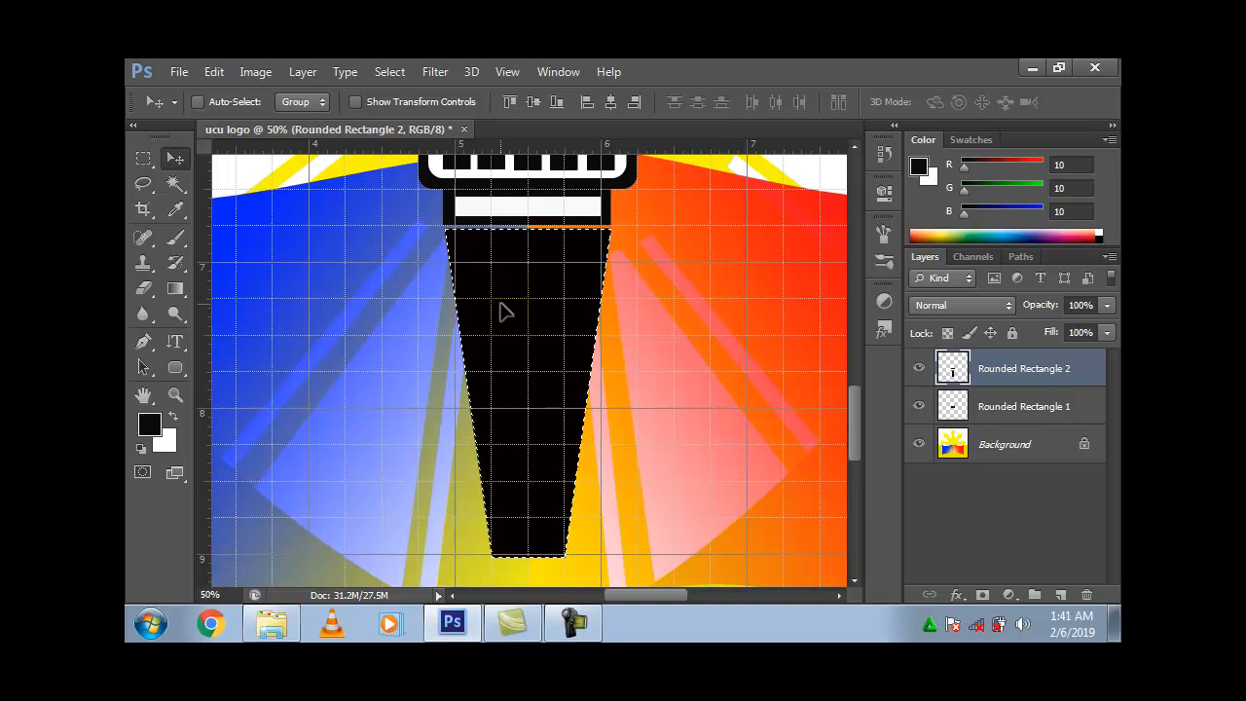
key(ctrl+d)
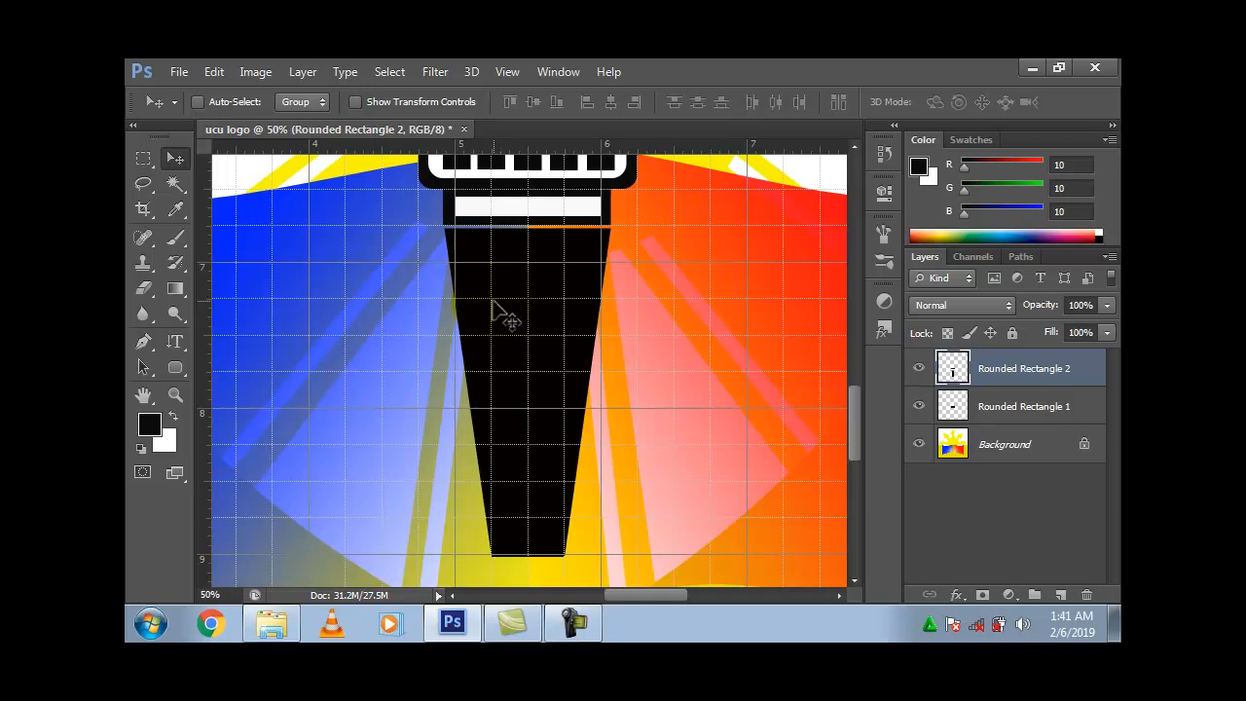
Step: Outline a narrow slanted strip along the tapered shape's left edge with the Pen tool and turn the path into a selection
click(145, 344)
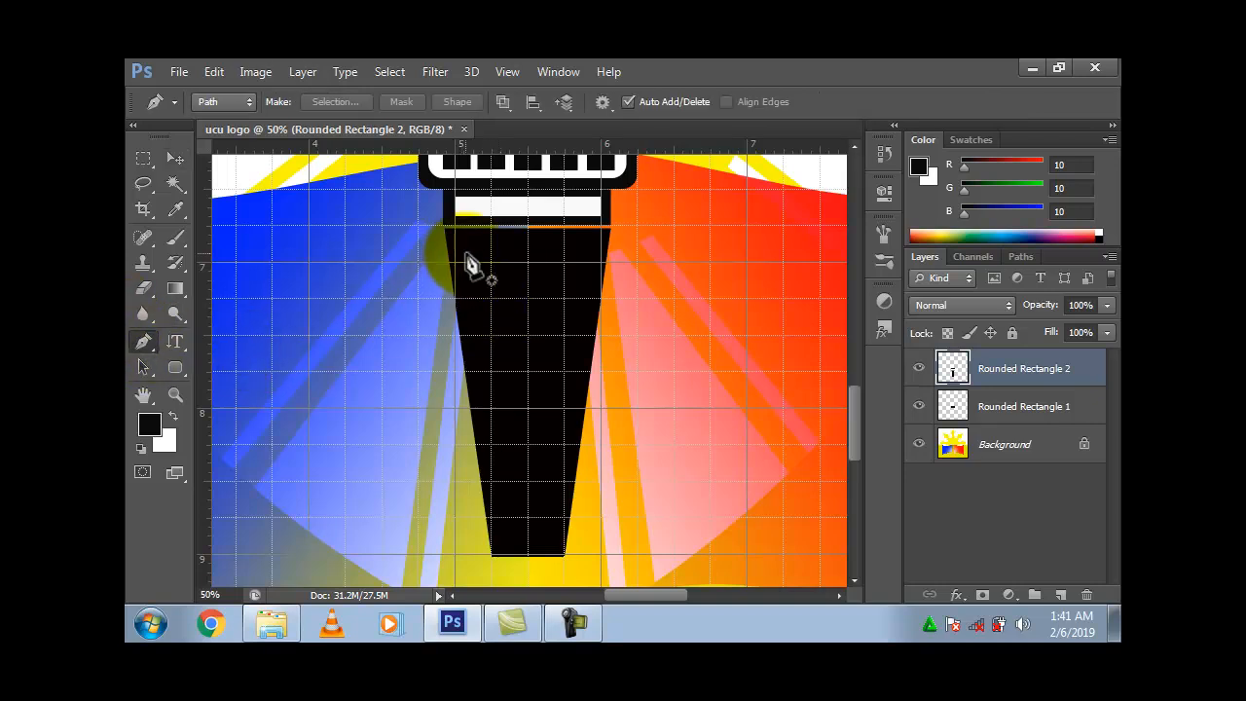
drag(463, 261, 490, 248)
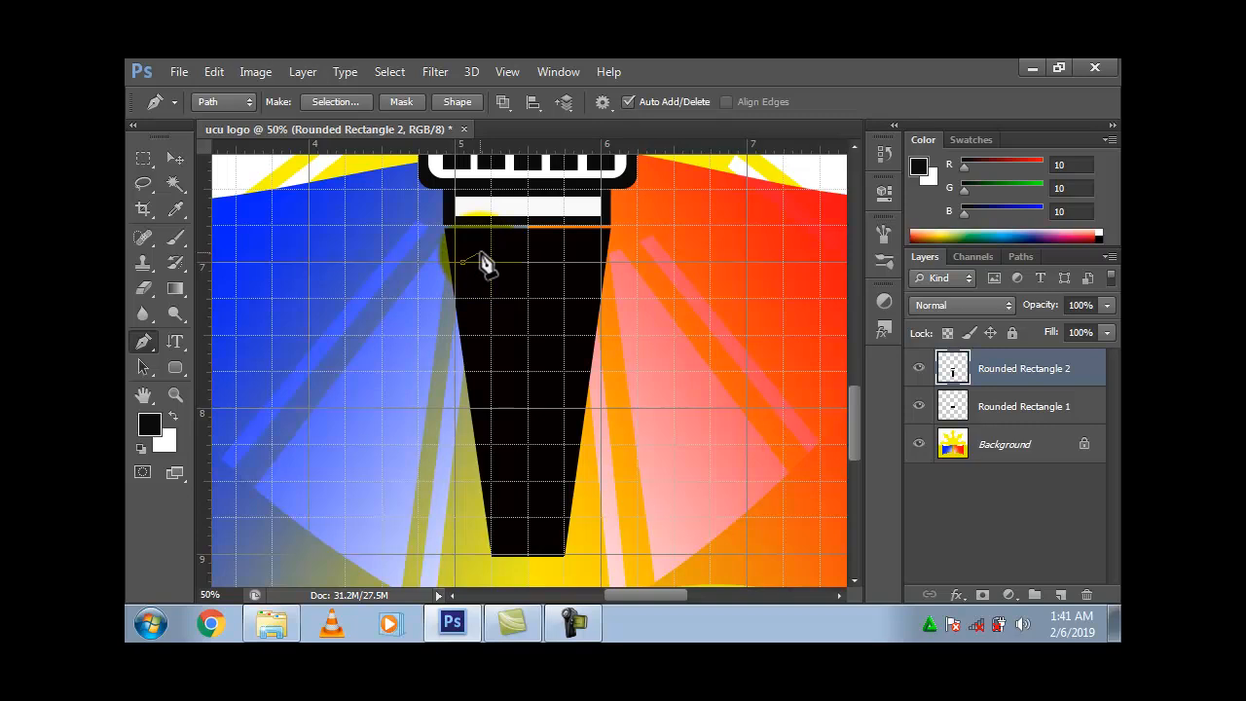
click(509, 543)
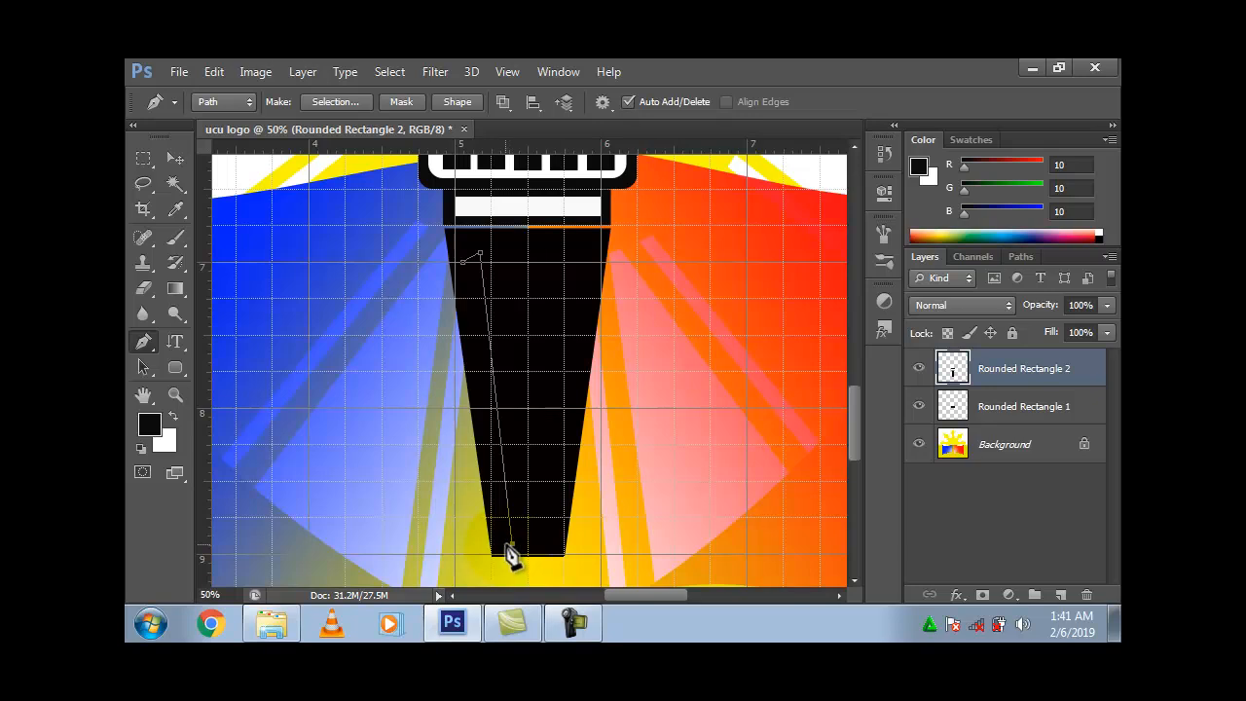
click(502, 543)
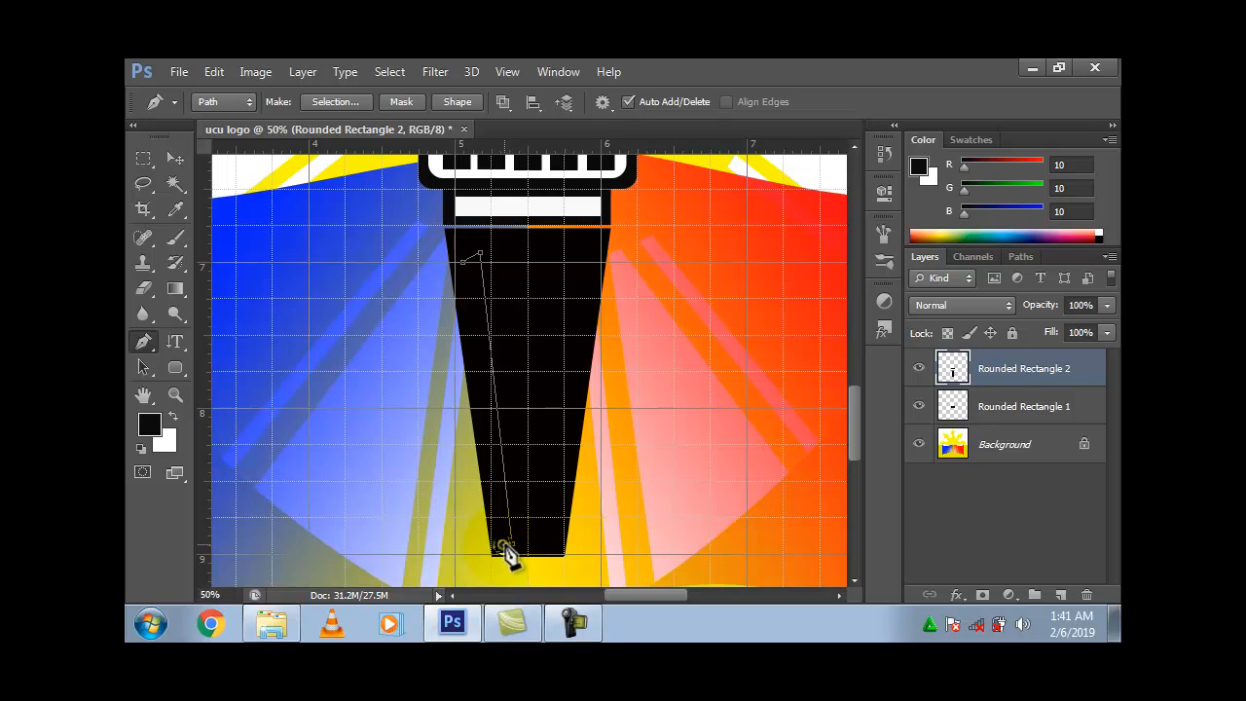
click(468, 271)
key(ctrl+Return)
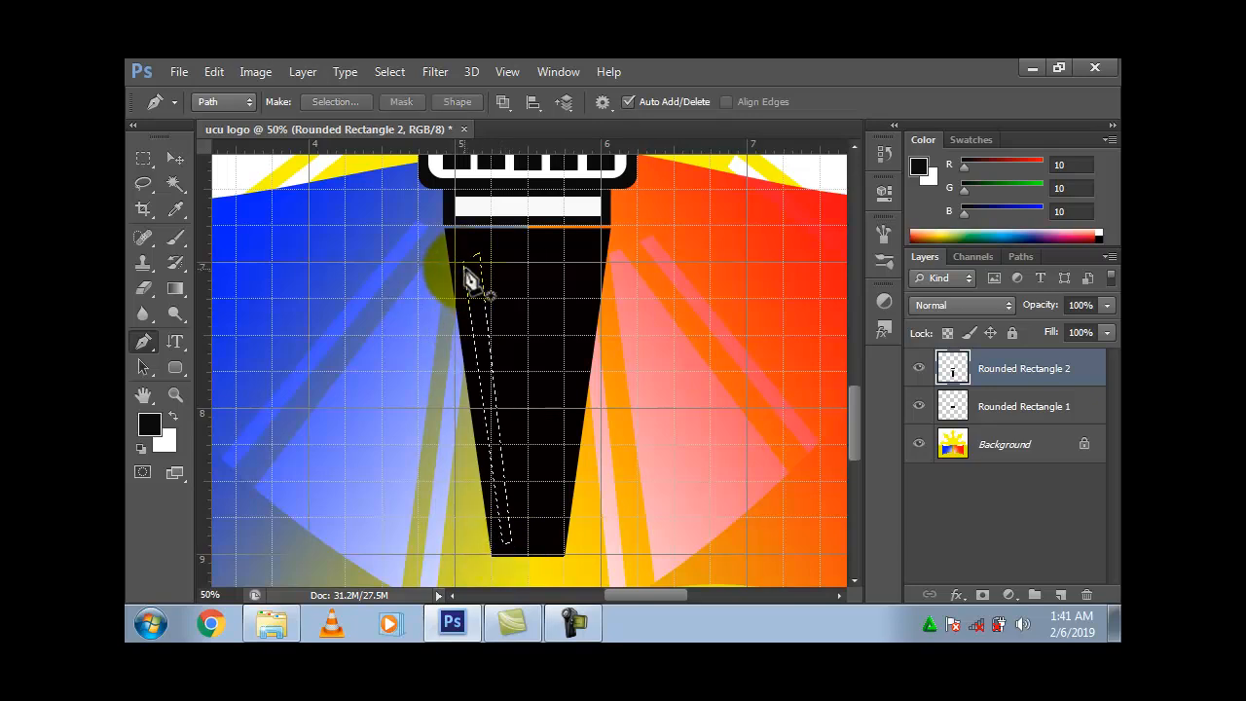
Step: Fill the narrow slanted strip selection with a near-white color at 100% opacity
key(shift+F5)
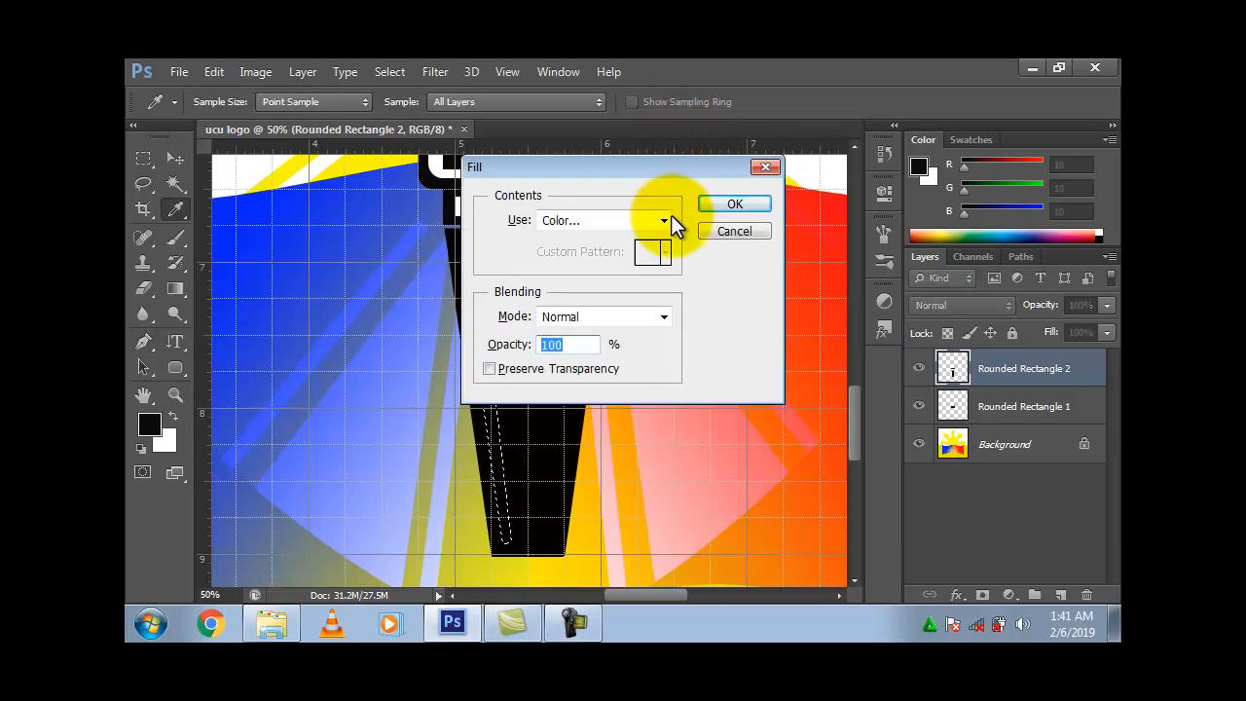
click(667, 216)
click(582, 276)
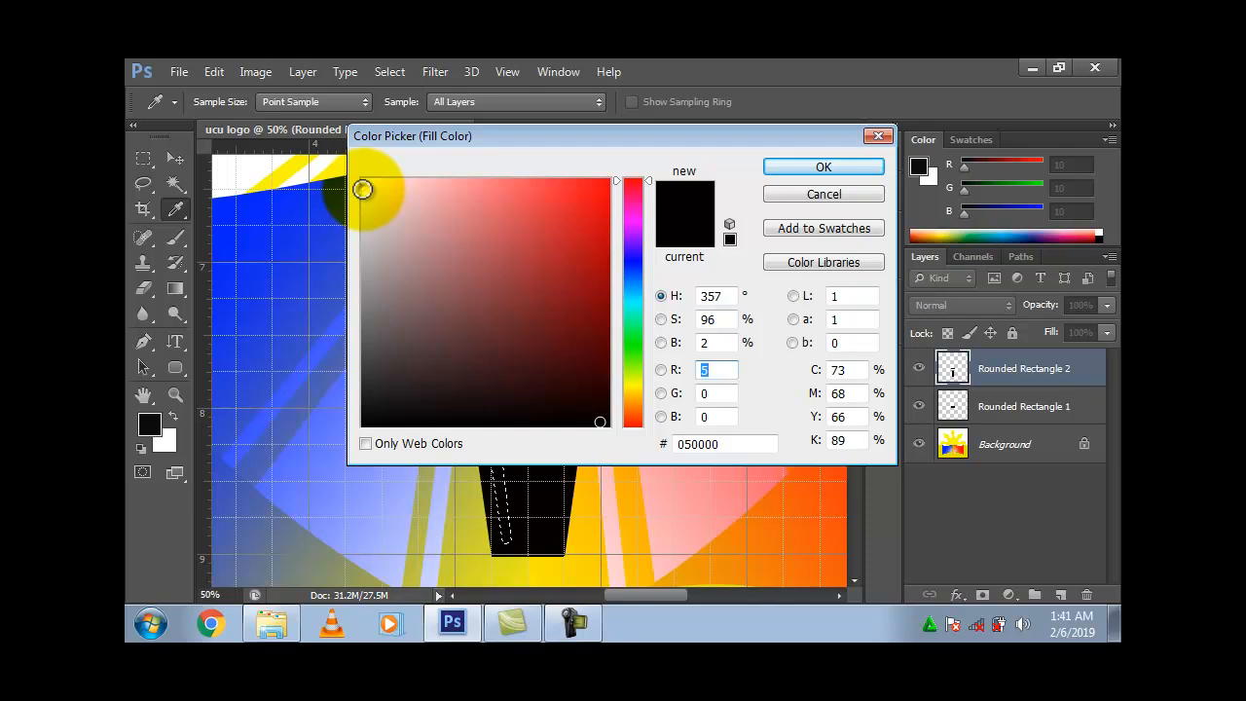
click(363, 188)
key(Return)
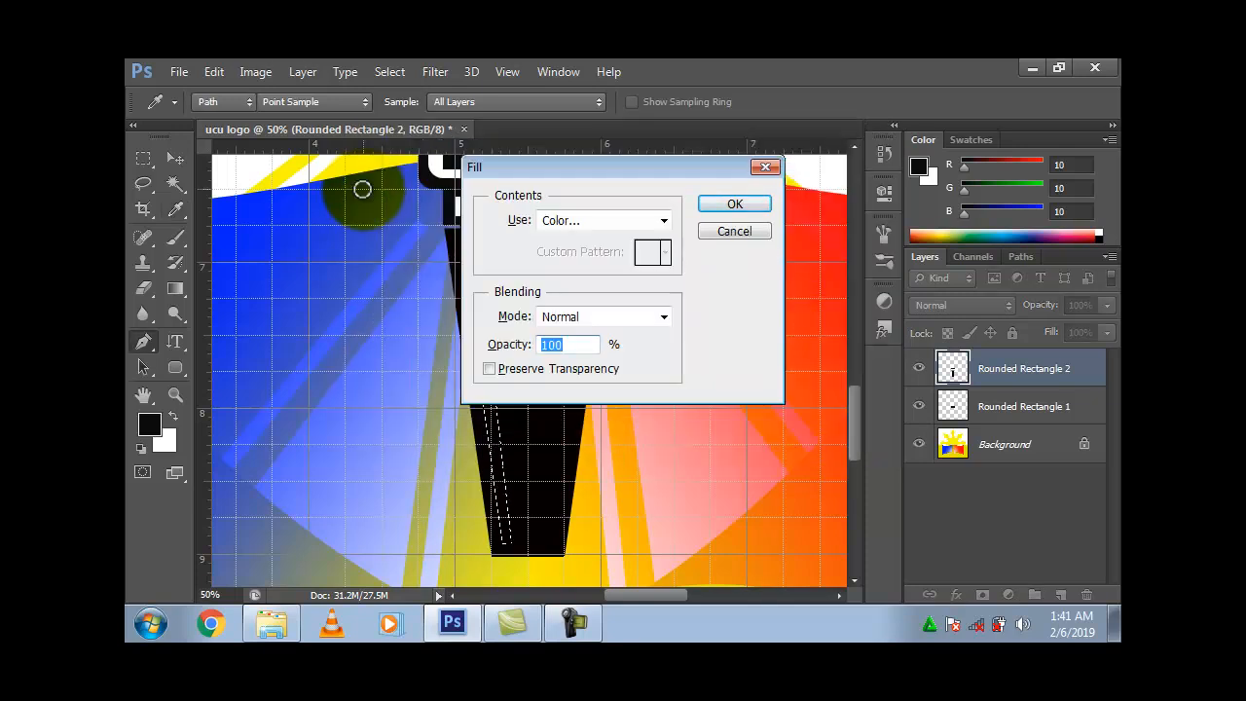
key(Return)
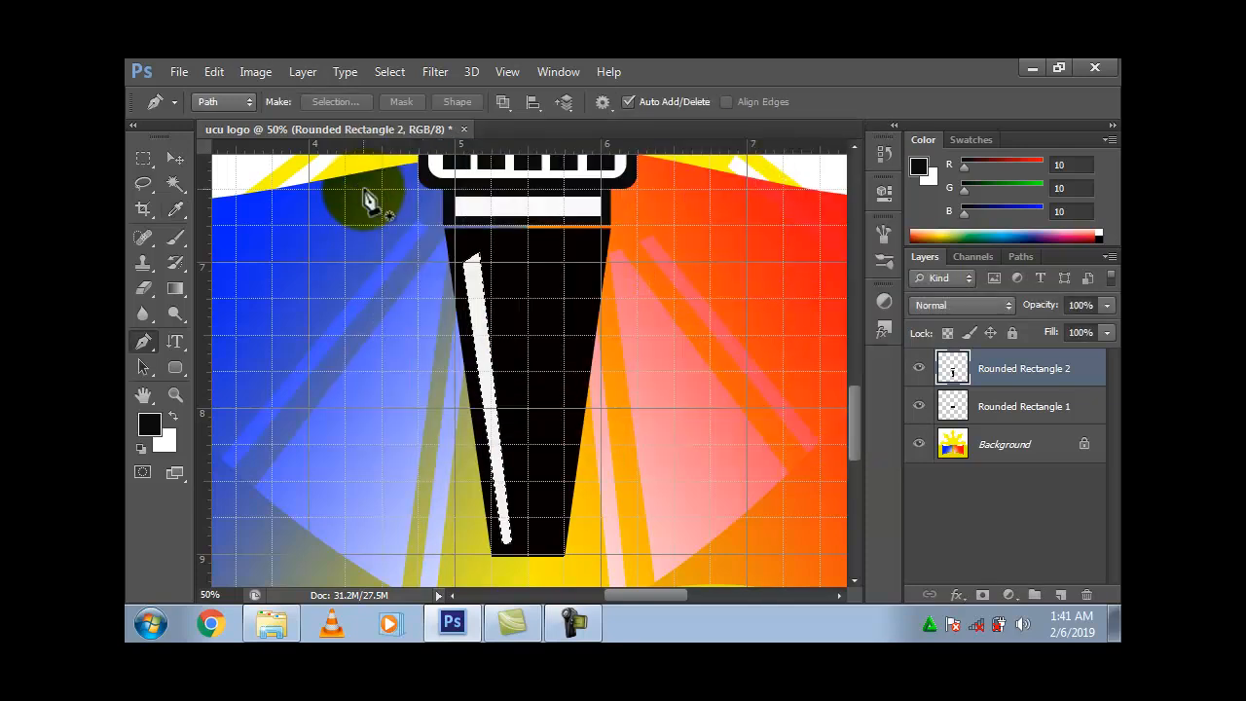
Step: Duplicate the white slanted strip, flip the copy horizontally, place it along the tapered shape's right edge, and clear the selection
click(175, 156)
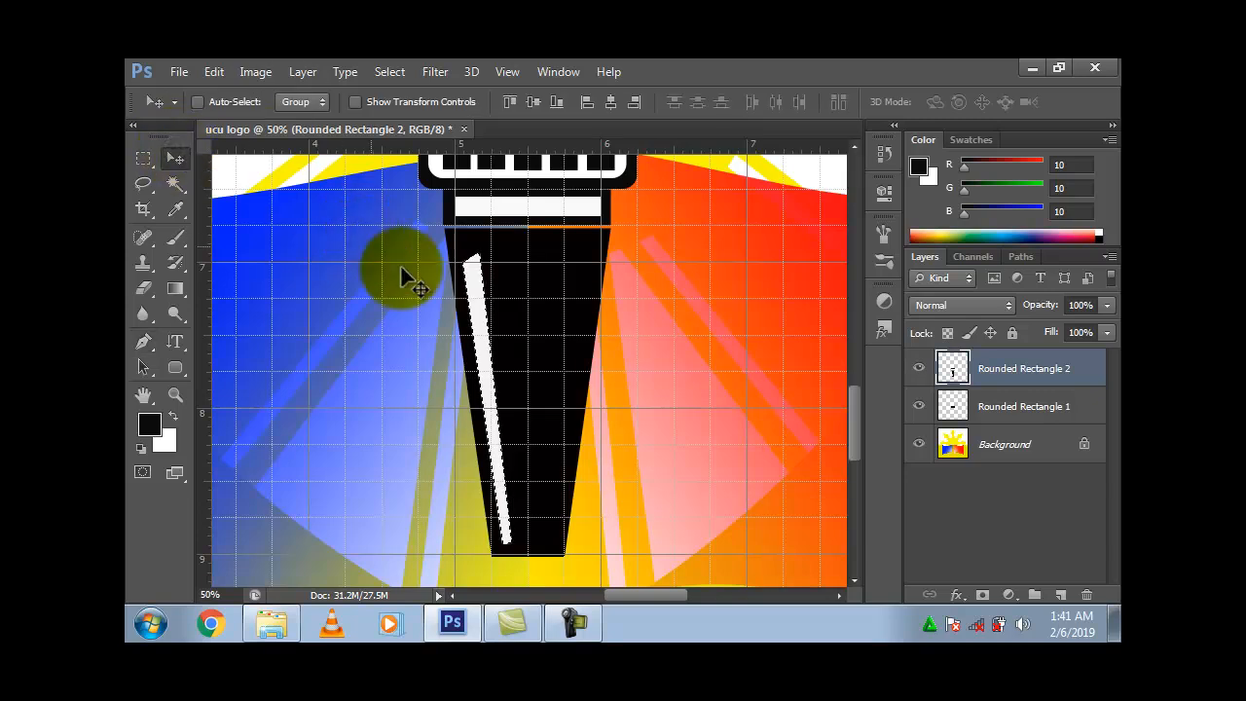
drag(479, 321, 517, 305)
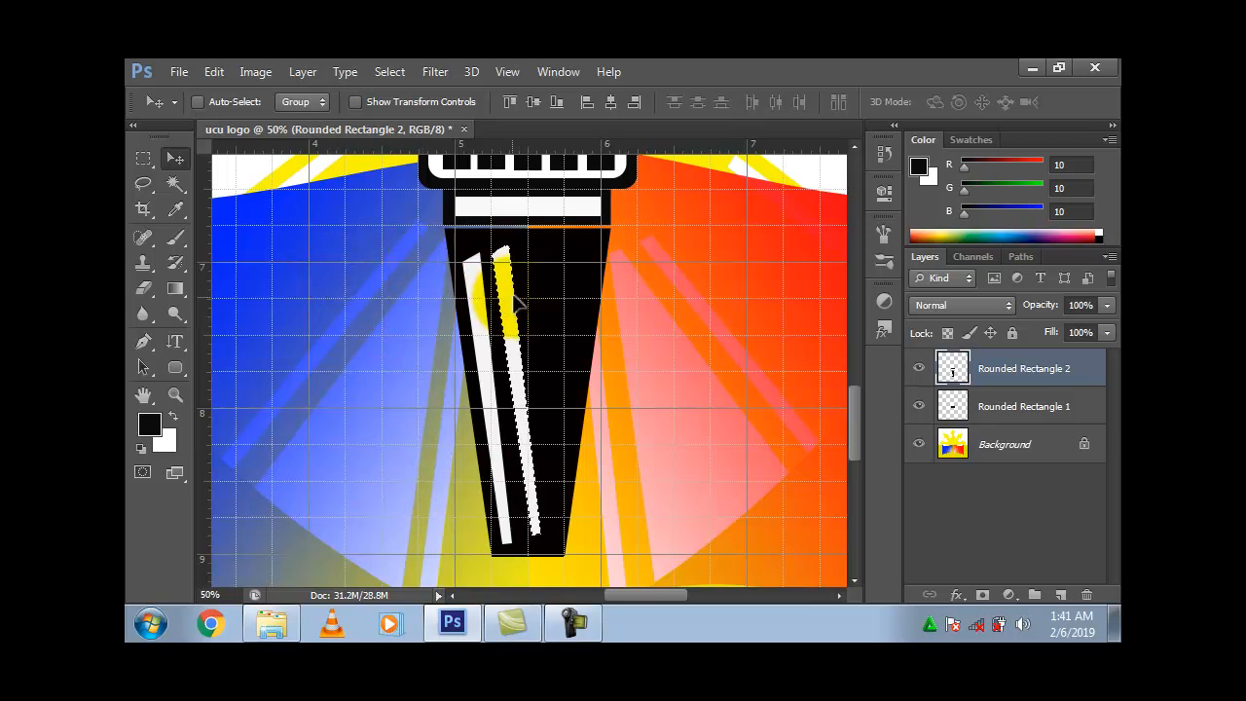
key(ctrl+t)
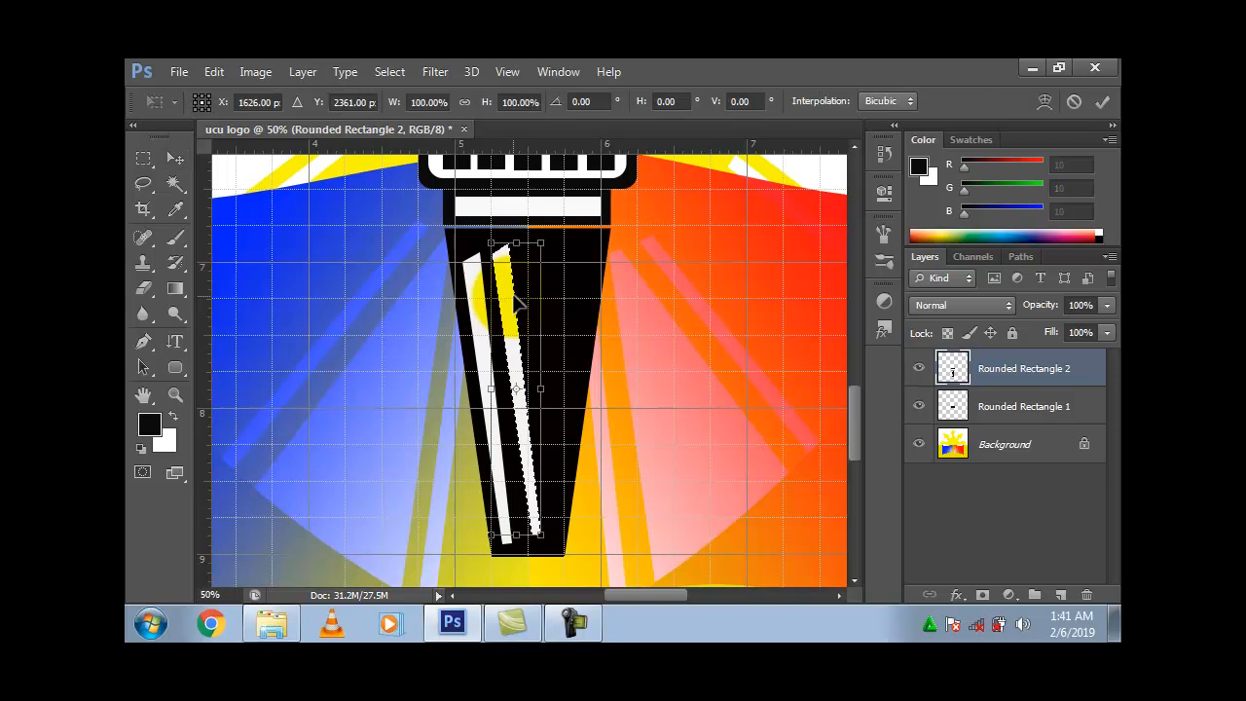
right_click(512, 296)
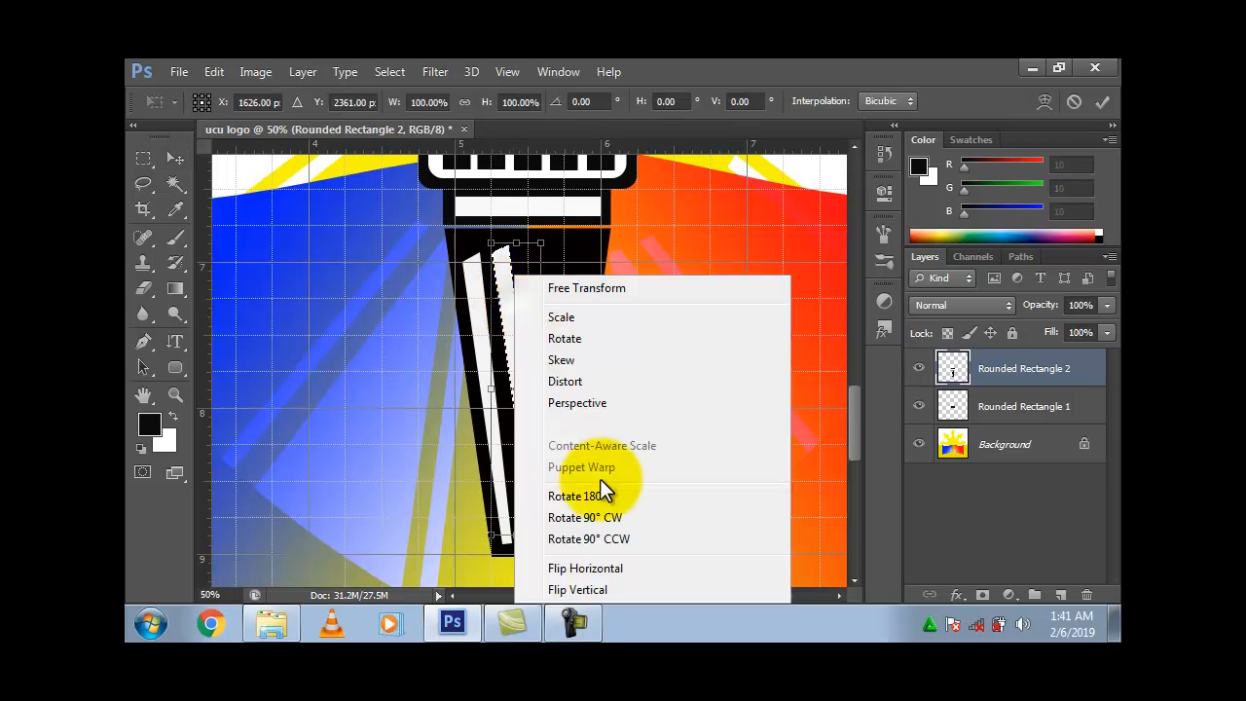
click(590, 572)
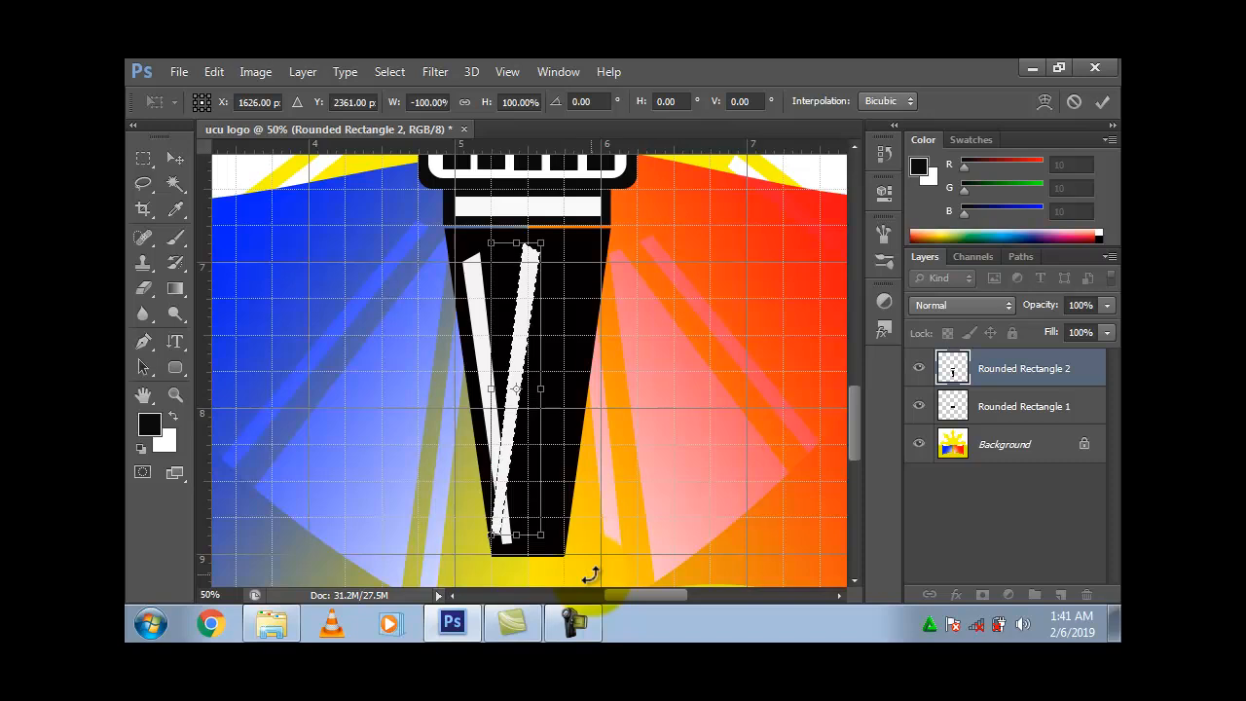
key(Return)
drag(513, 409, 565, 409)
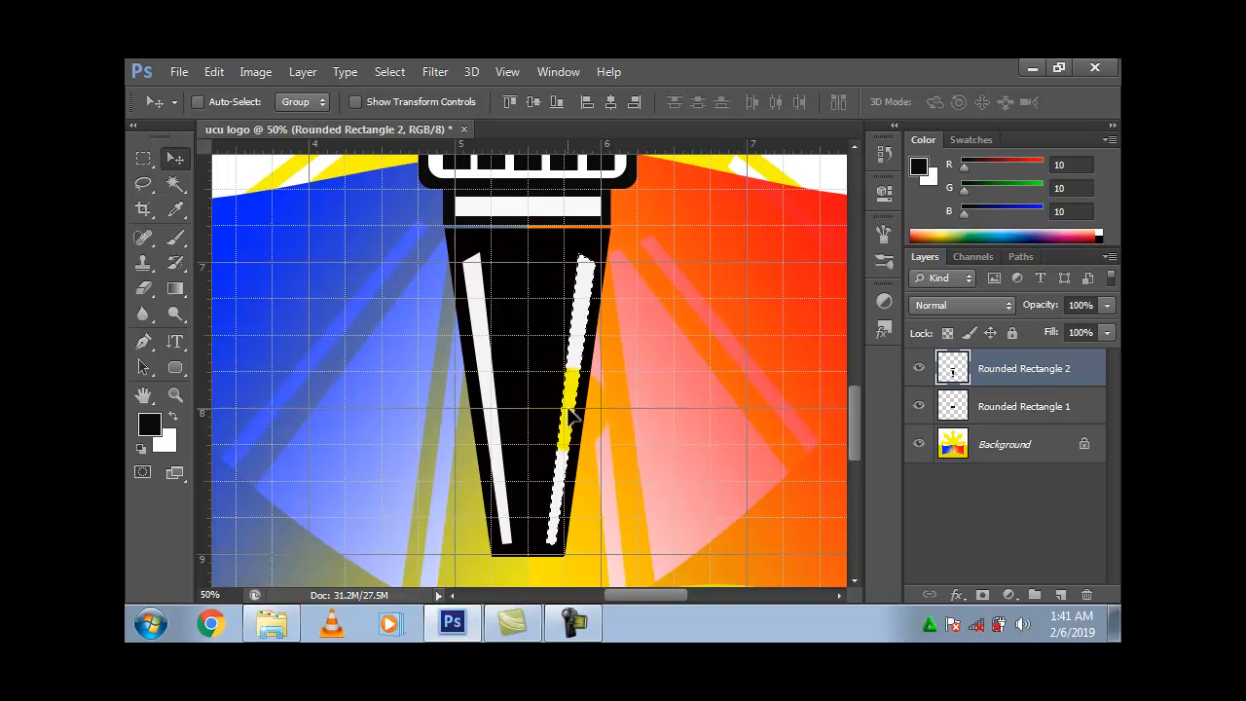
key(ctrl+d)
Step: Select a narrow vertical strip down the middle of the tapered shape, fill it with near-white #f4f2f2, and clear the selection
click(143, 158)
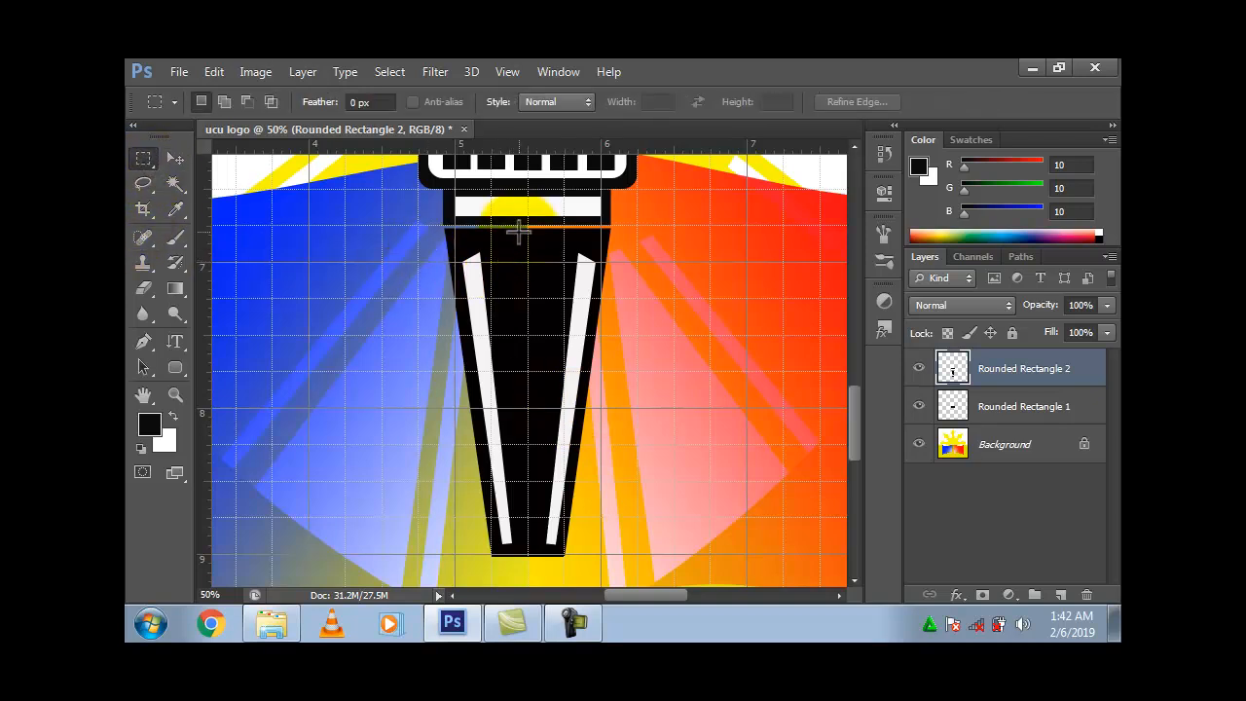
drag(512, 245, 538, 546)
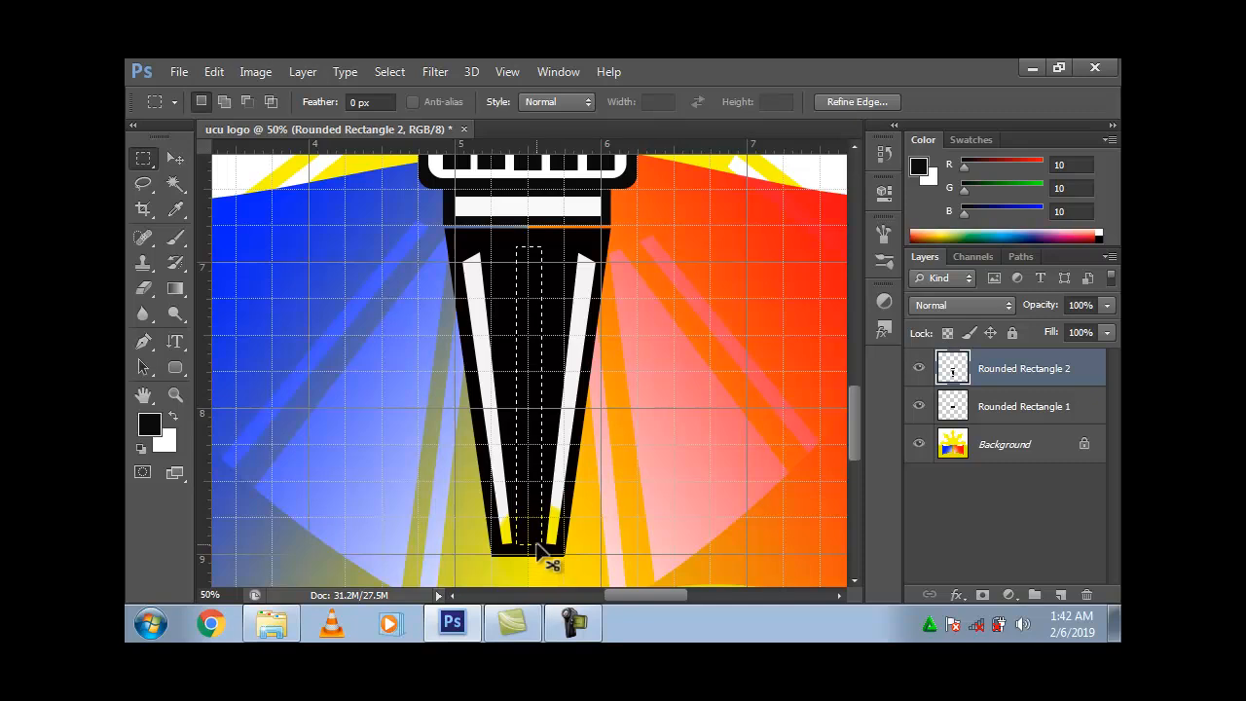
key(shift+BackSpace)
key(Return)
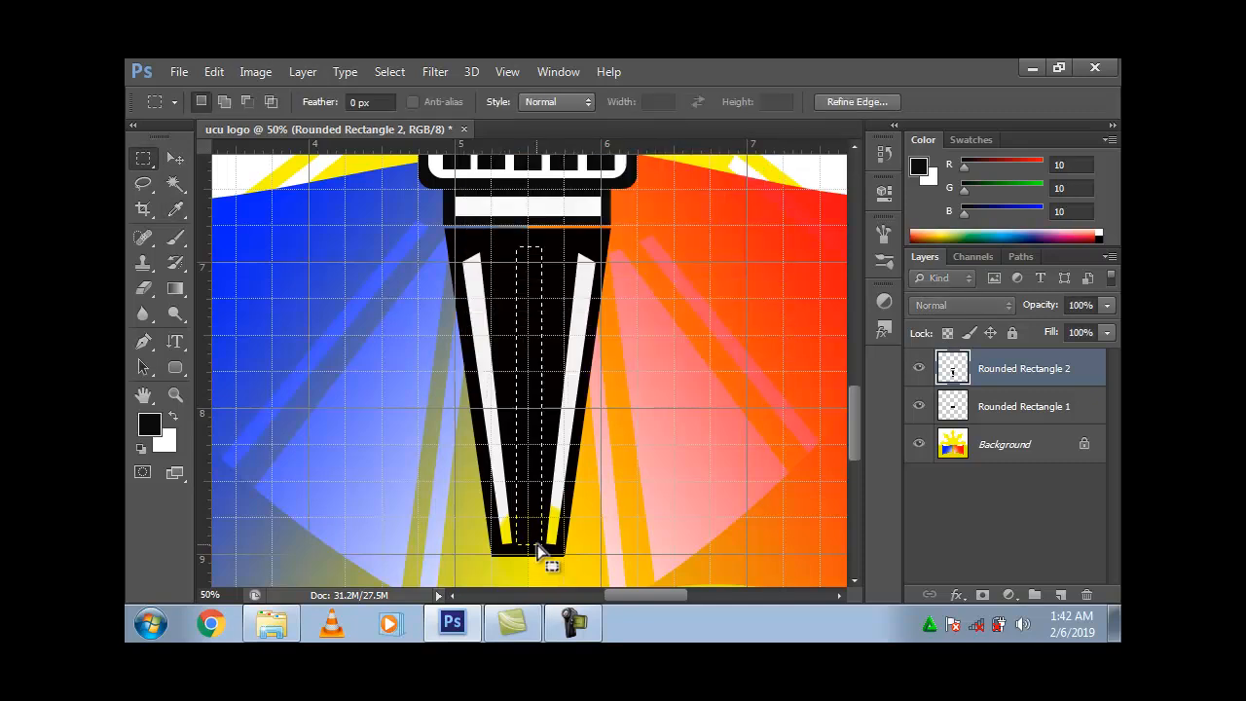
key(ctrl+d)
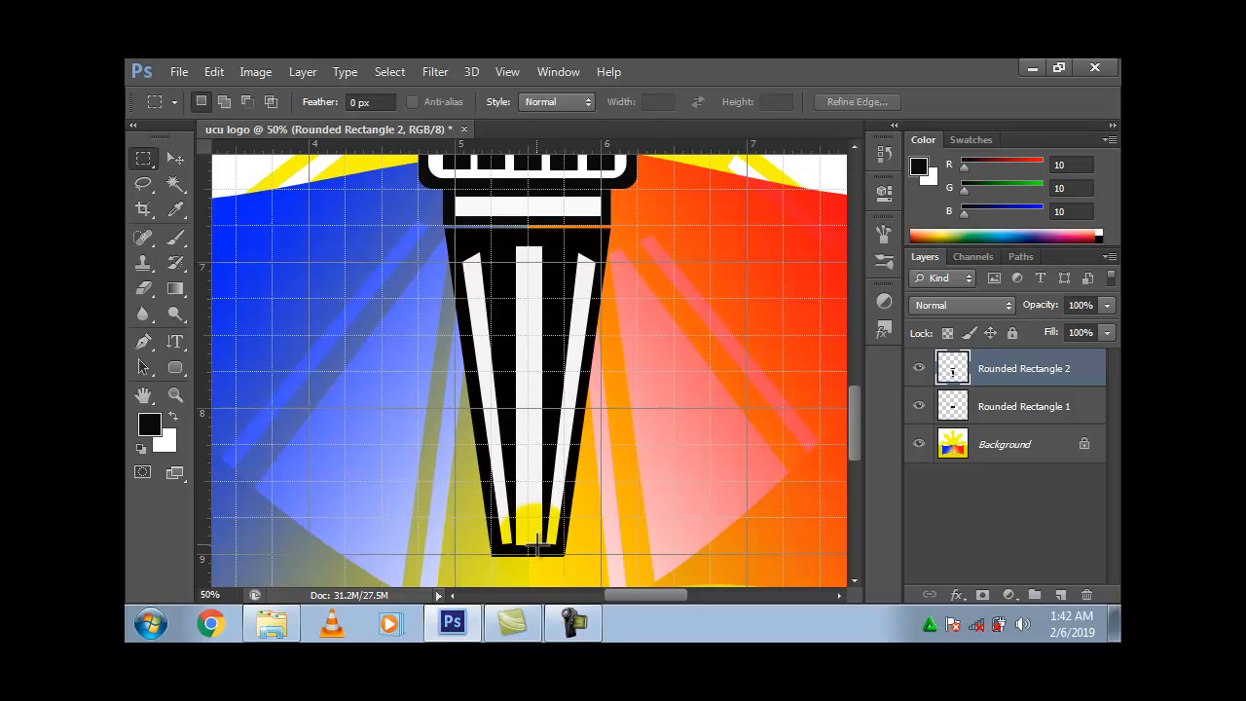
Step: Select a rectangle just below the tapered handle, matching its base width, and fill it with near-black #050505 at 100% opacity
drag(853, 433, 857, 477)
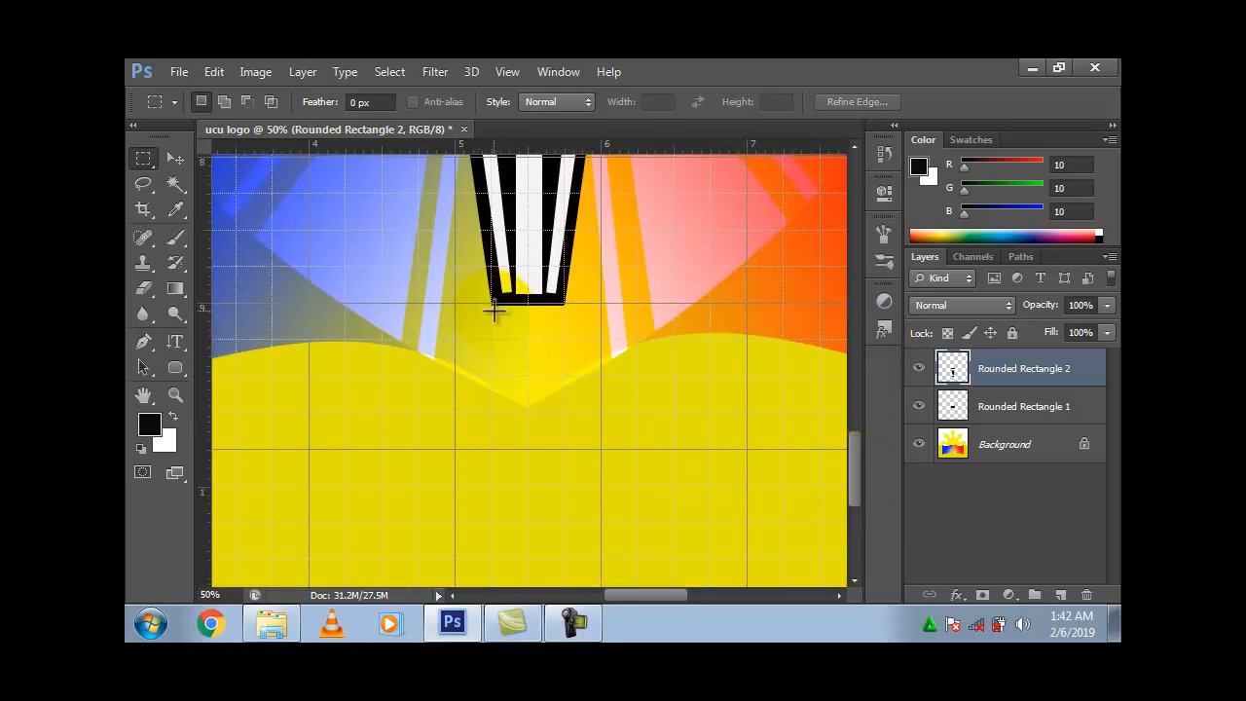
drag(492, 311, 563, 414)
key(shift)
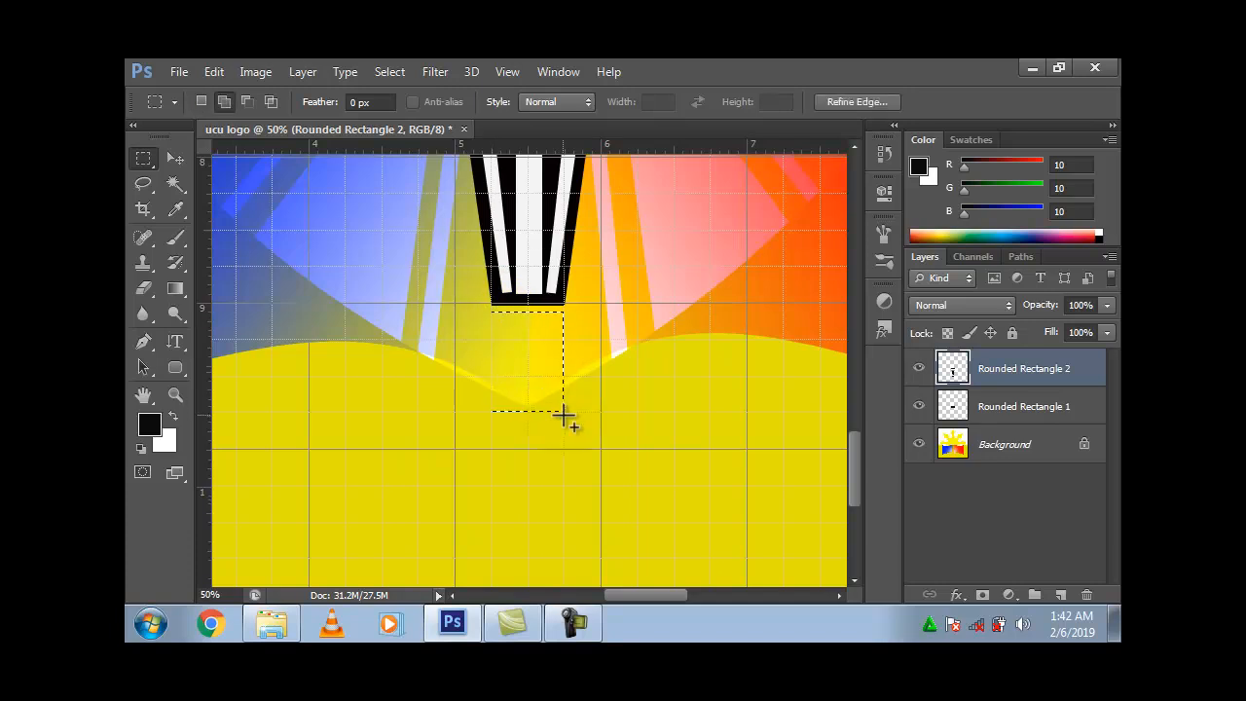
key(shift+F5)
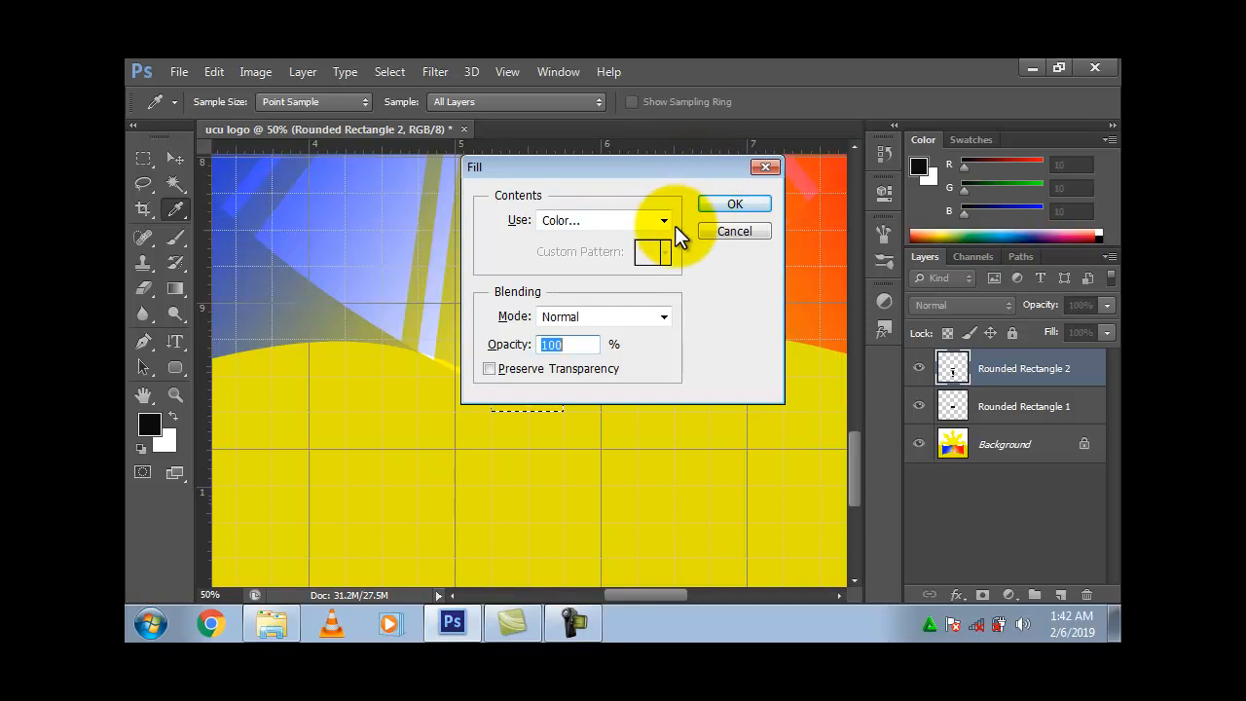
click(662, 222)
click(593, 271)
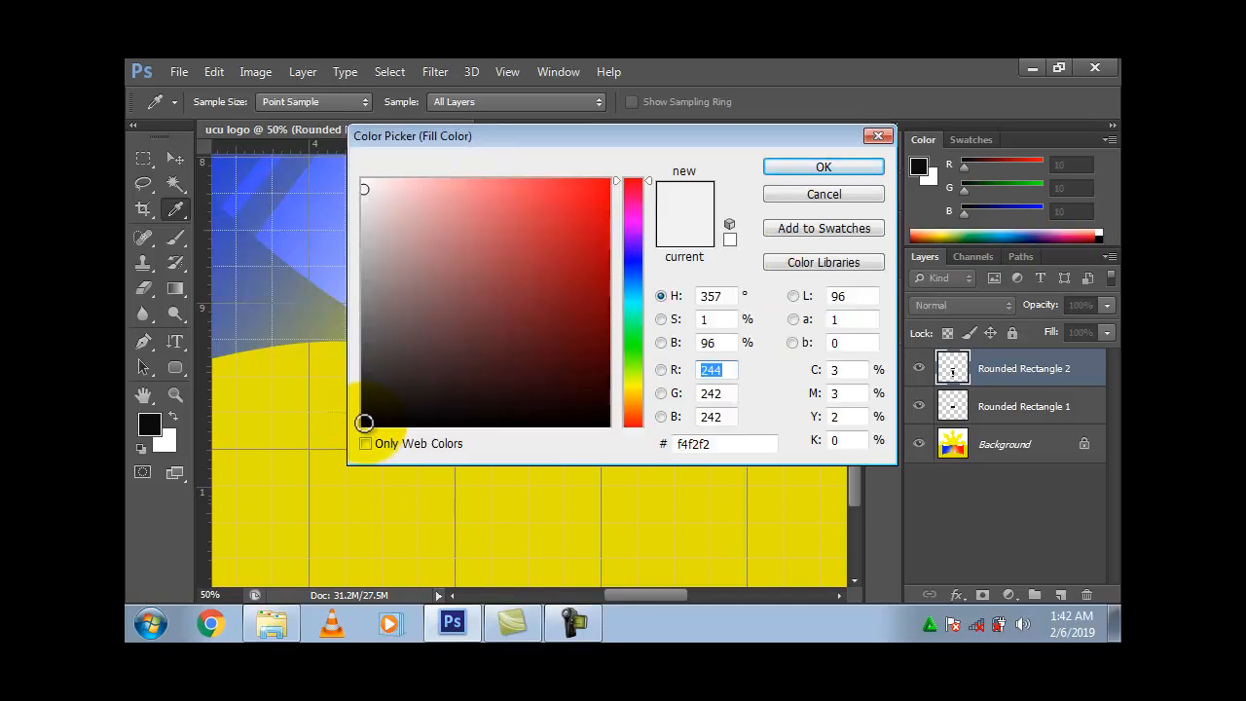
click(364, 421)
key(Return)
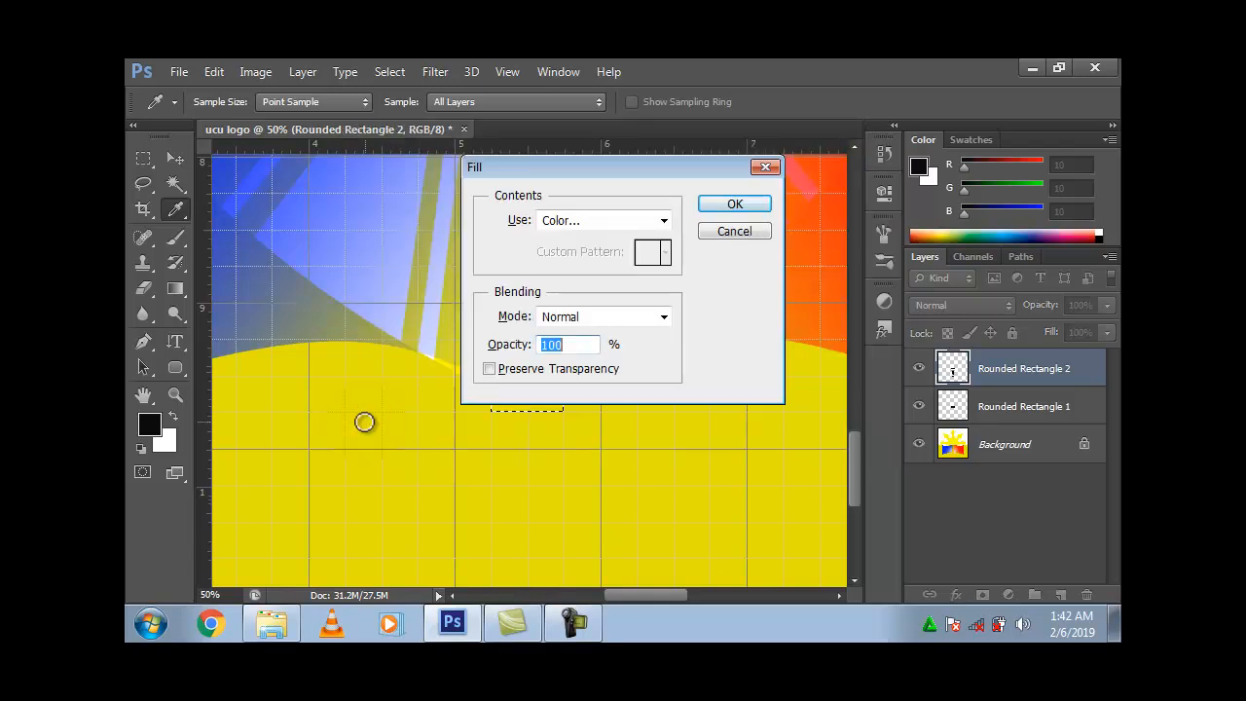
key(Return)
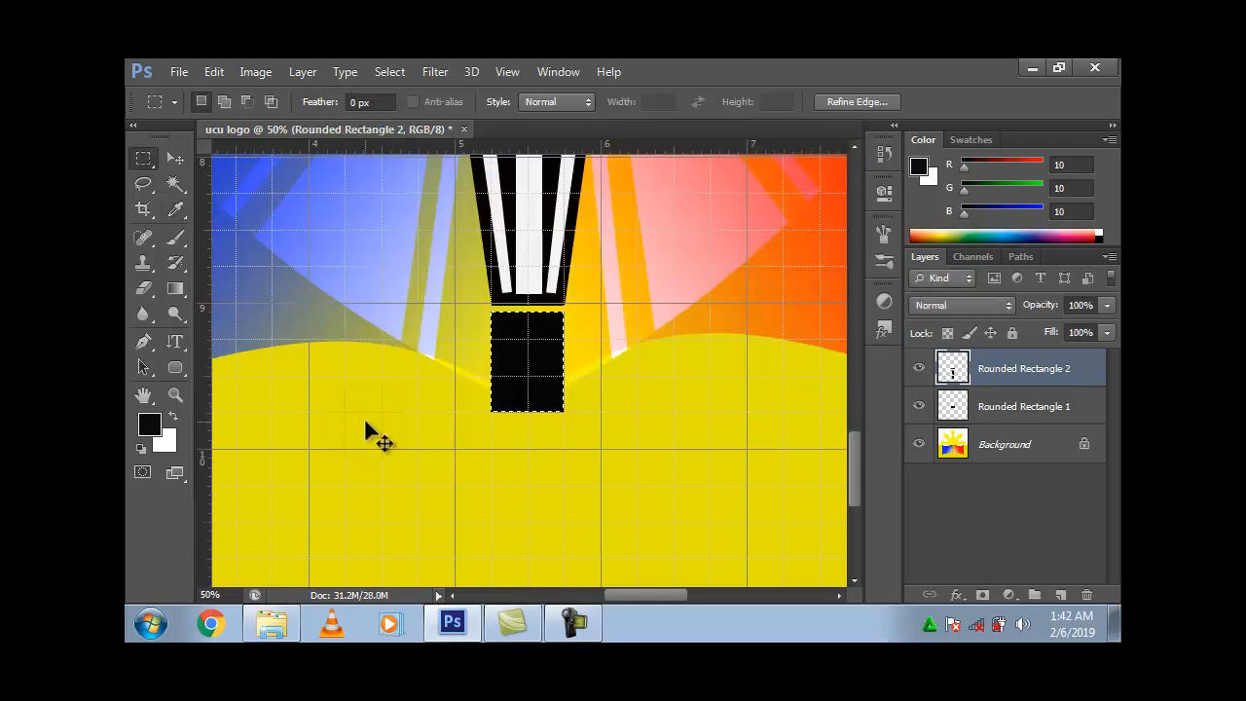
key(ctrl+d)
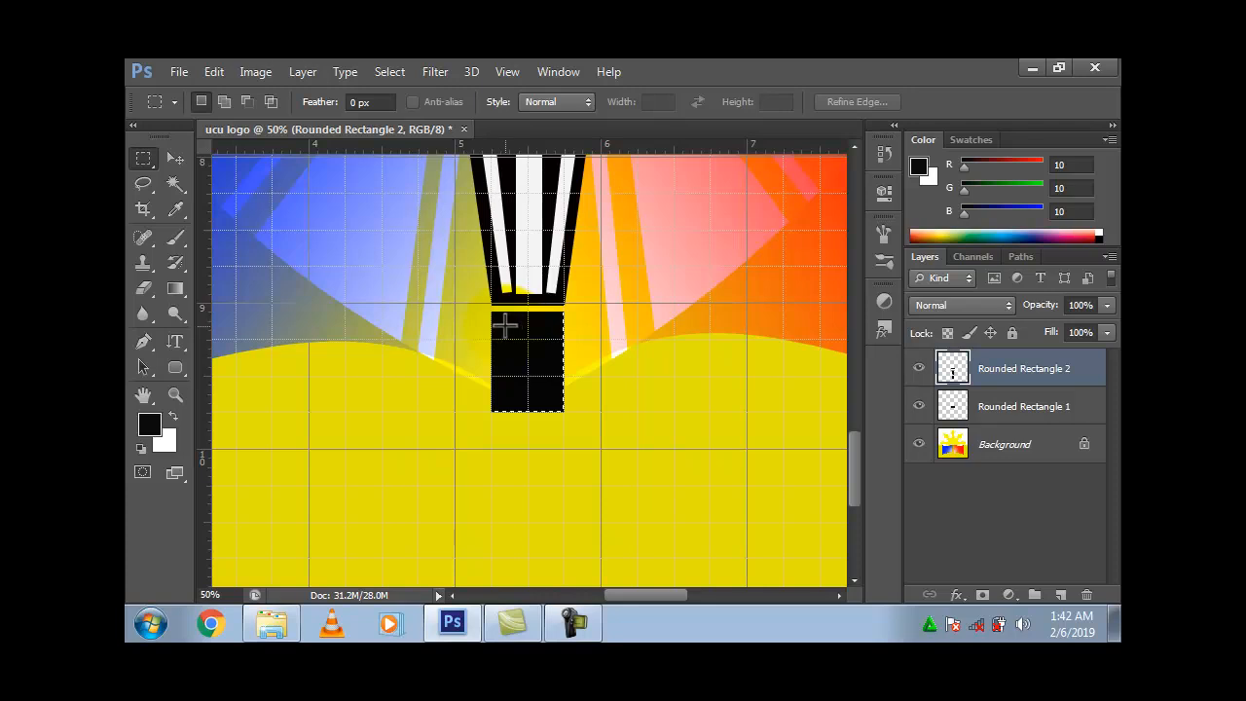
Step: Select a small rectangle inside the upper part of the black block and fill it with near-white #faf4f4 at 100% opacity
drag(503, 325, 555, 352)
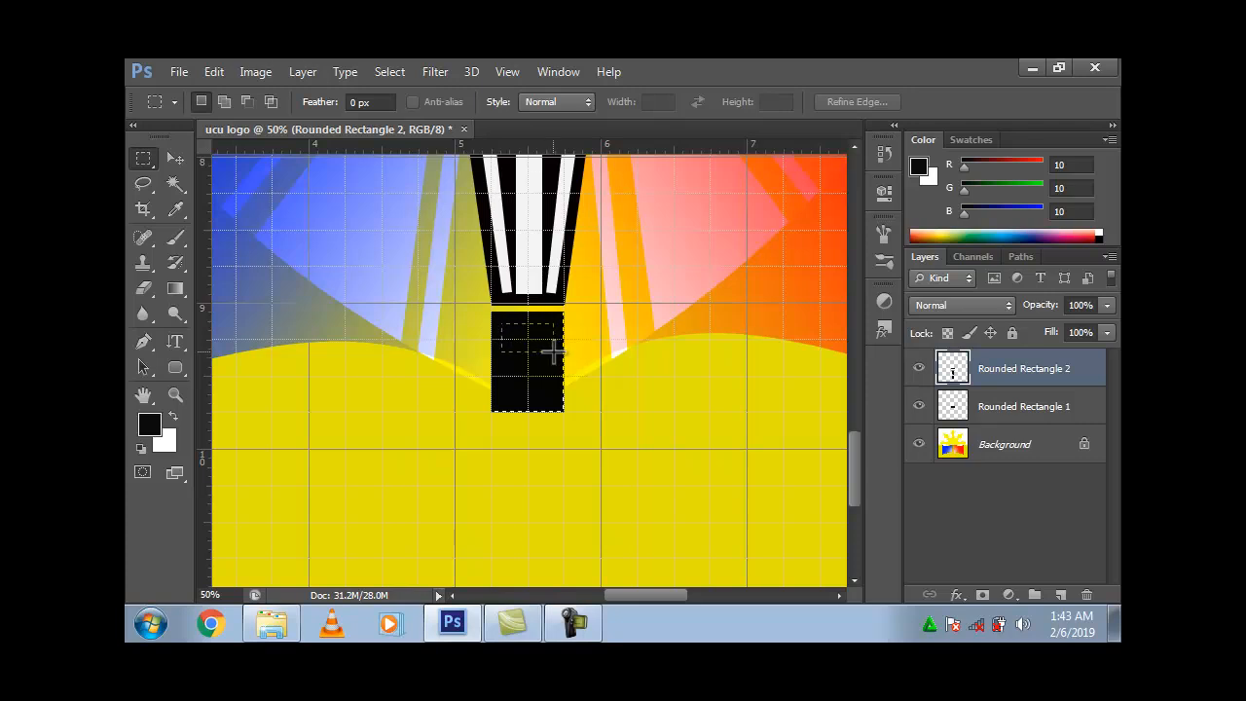
drag(553, 352, 553, 352)
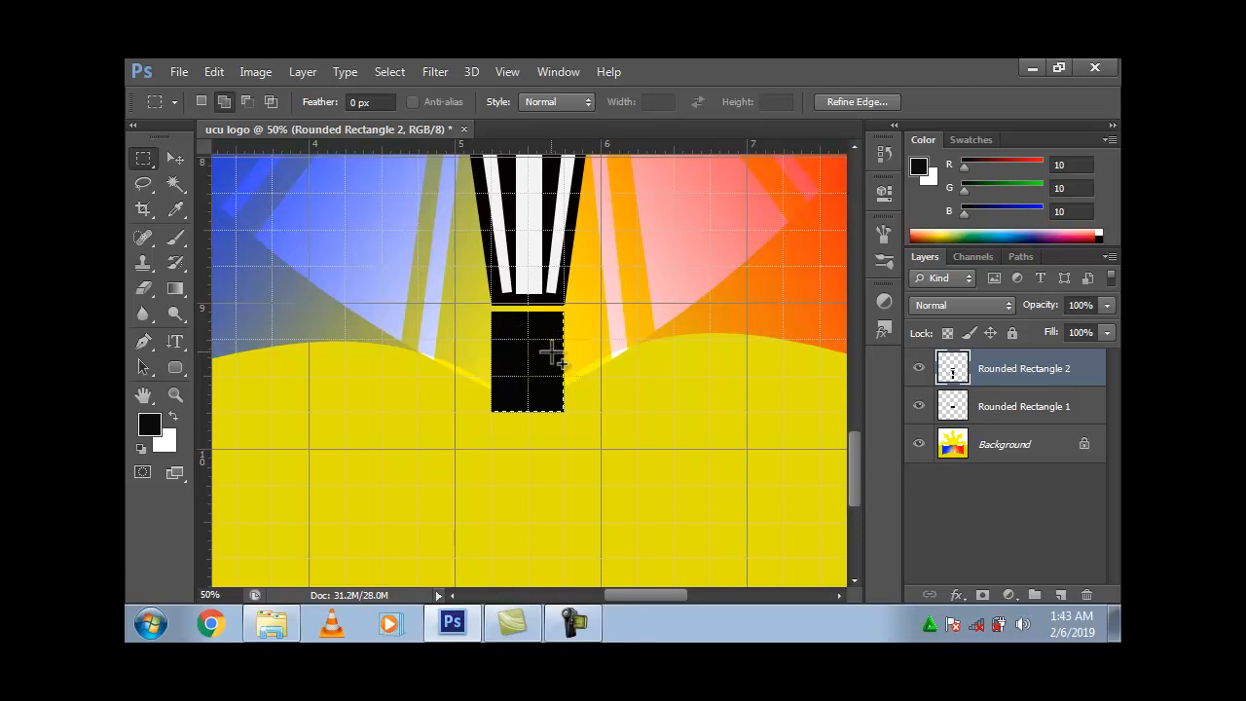
key(shift+F5)
click(616, 220)
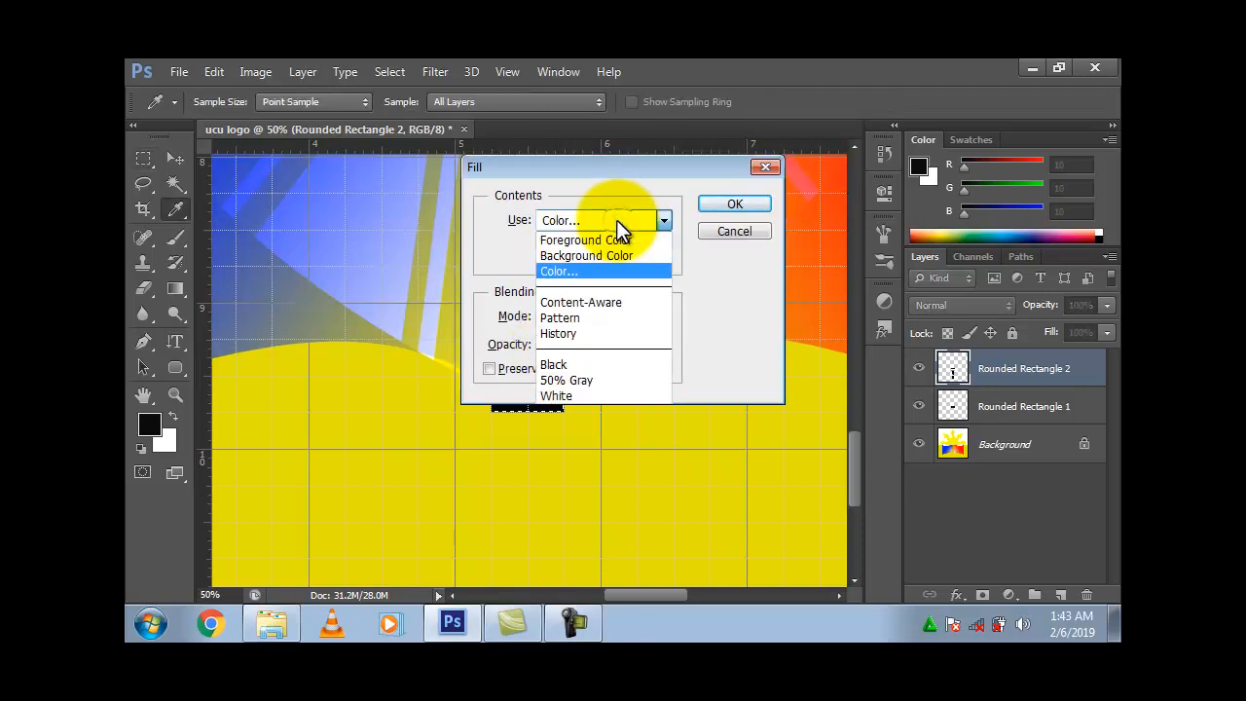
click(593, 273)
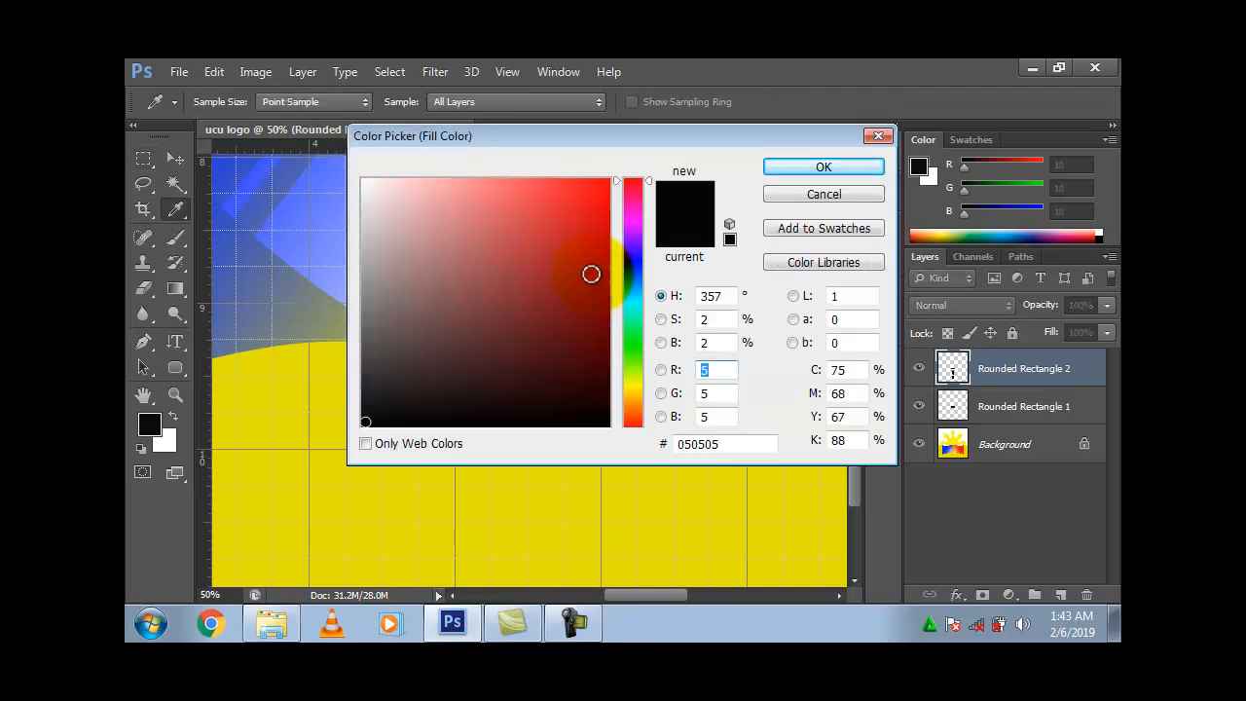
click(367, 183)
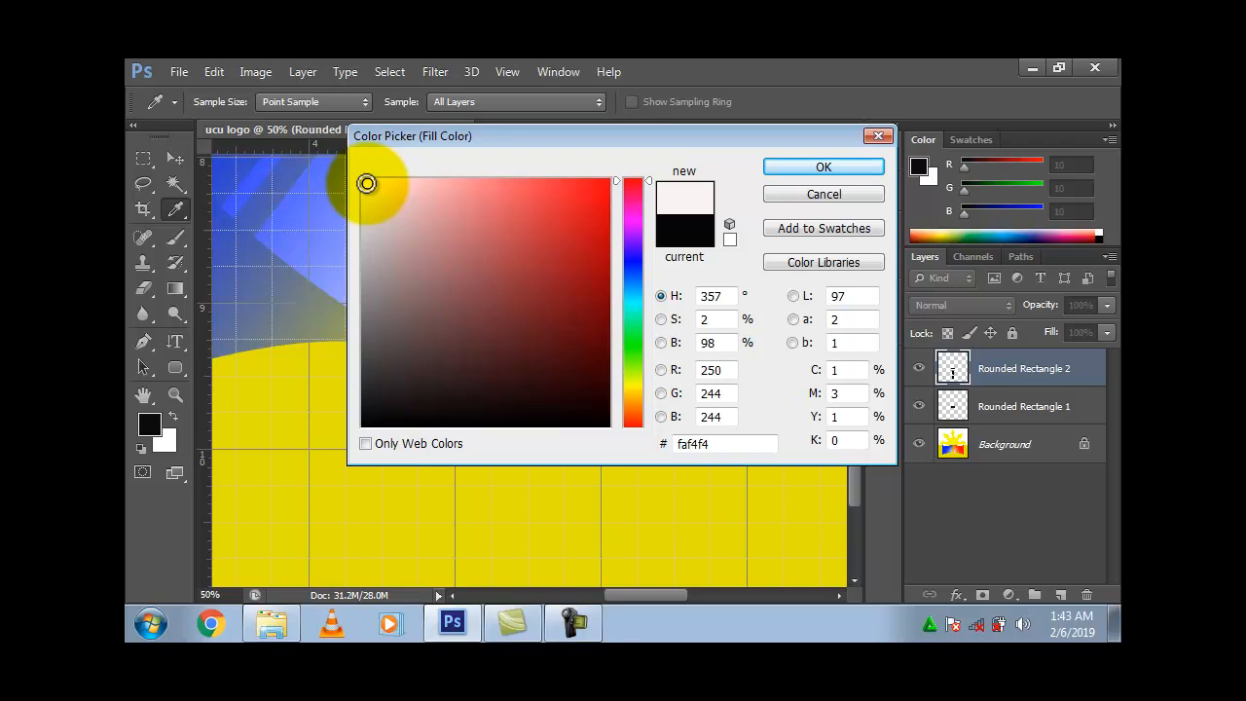
key(Return)
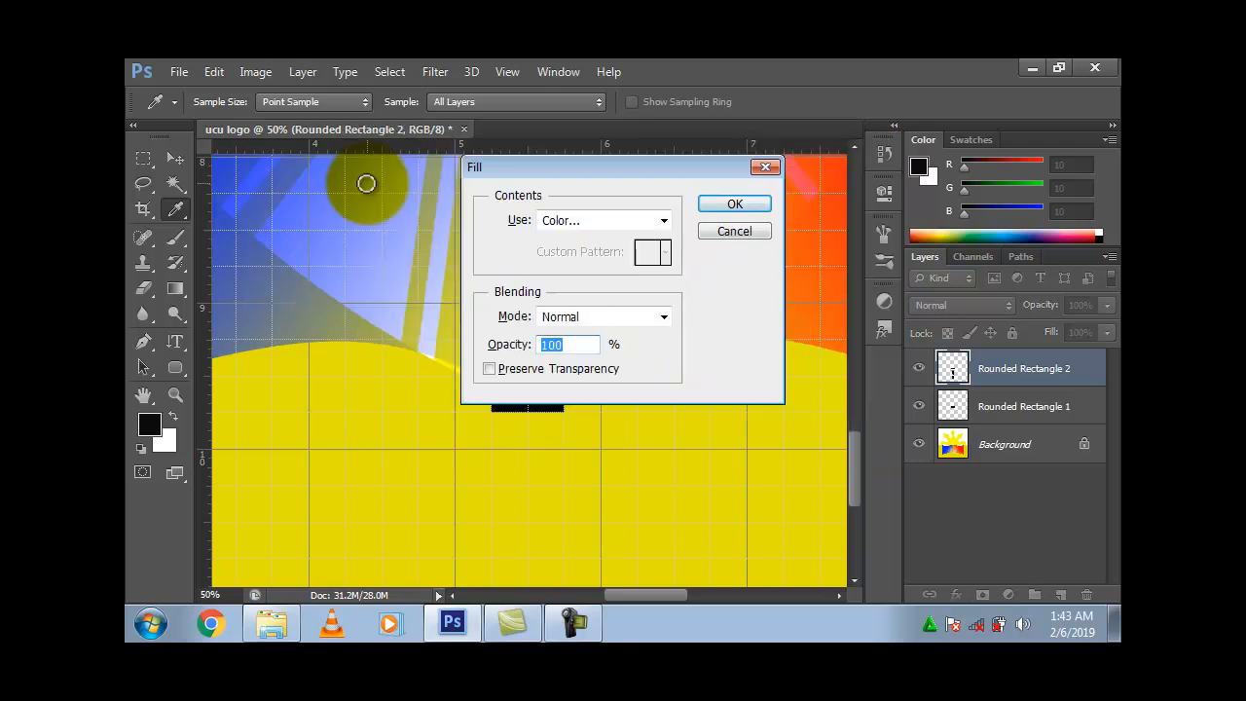
key(Return)
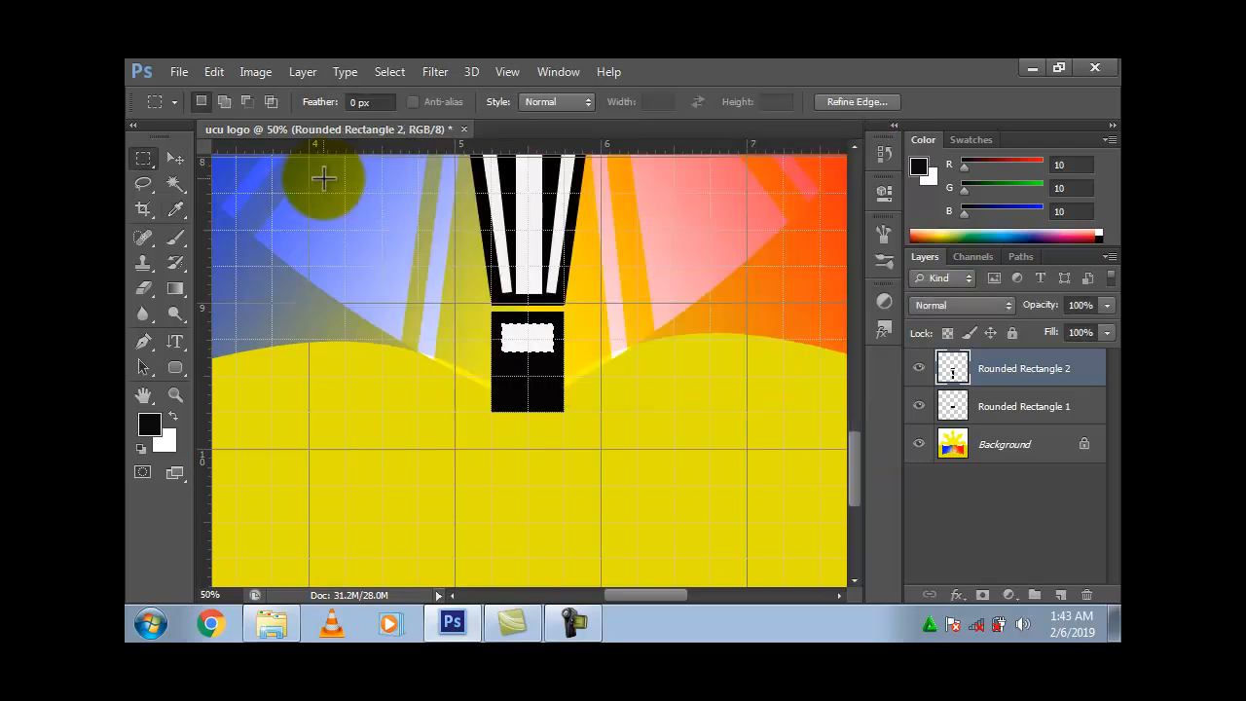
Step: Duplicate the white rectangle into the lower part of the black block, nudge it down, and clear the selection
click(177, 158)
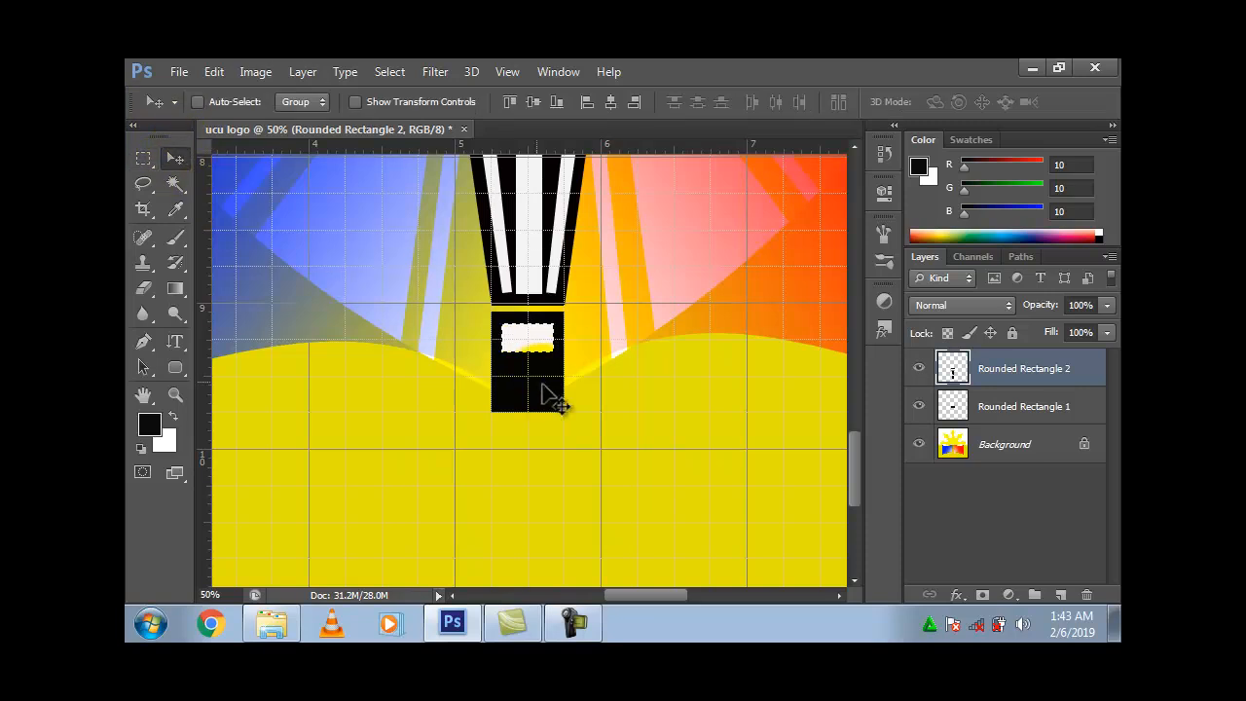
key(Delete)
drag(533, 351, 534, 392)
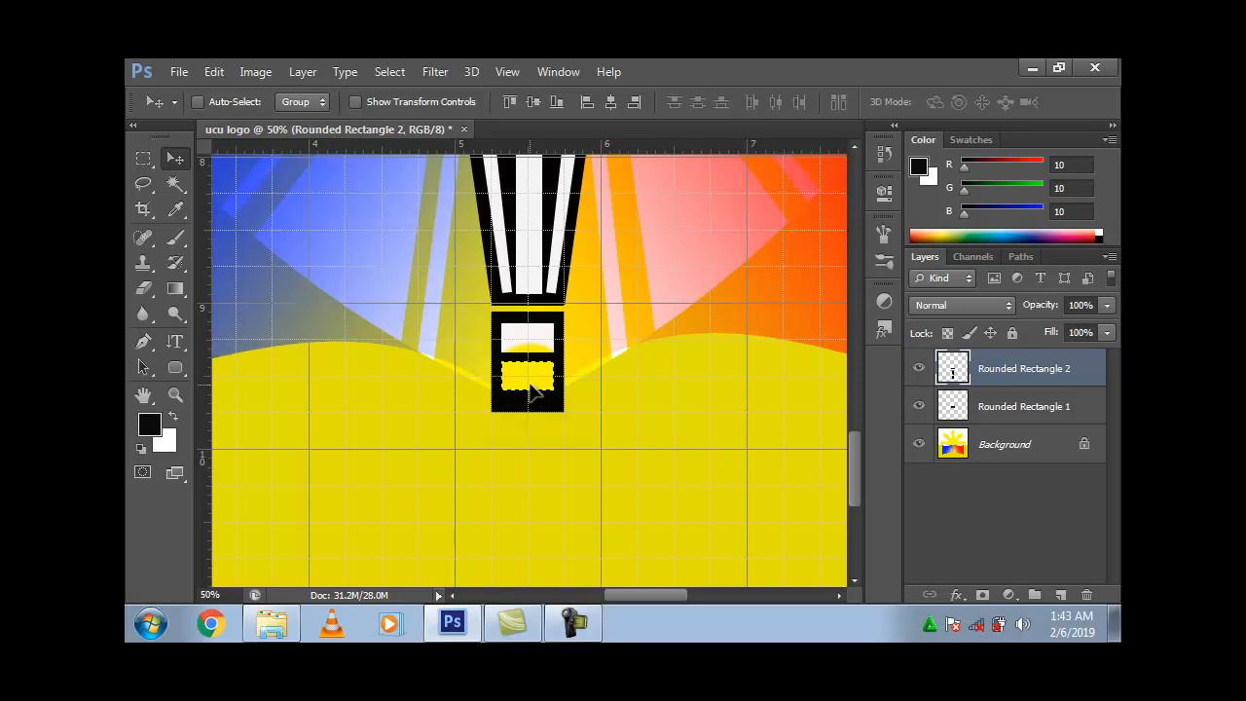
key(shift+Down)
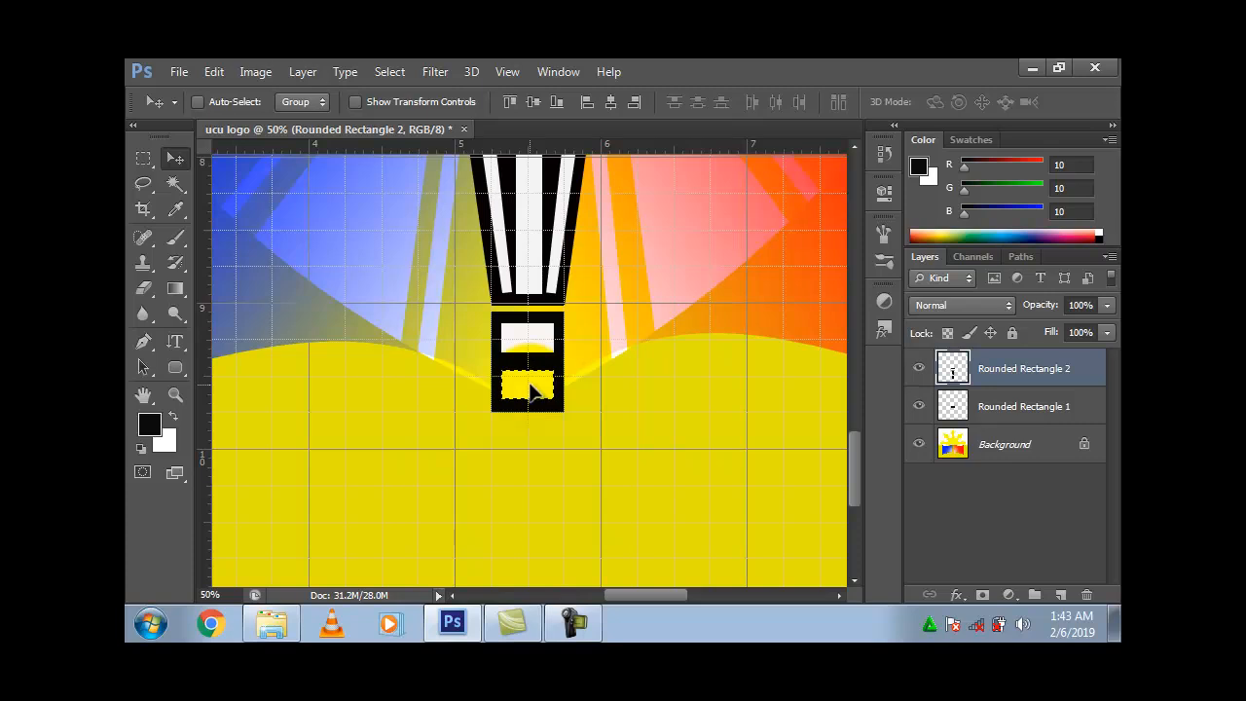
key(ctrl+d)
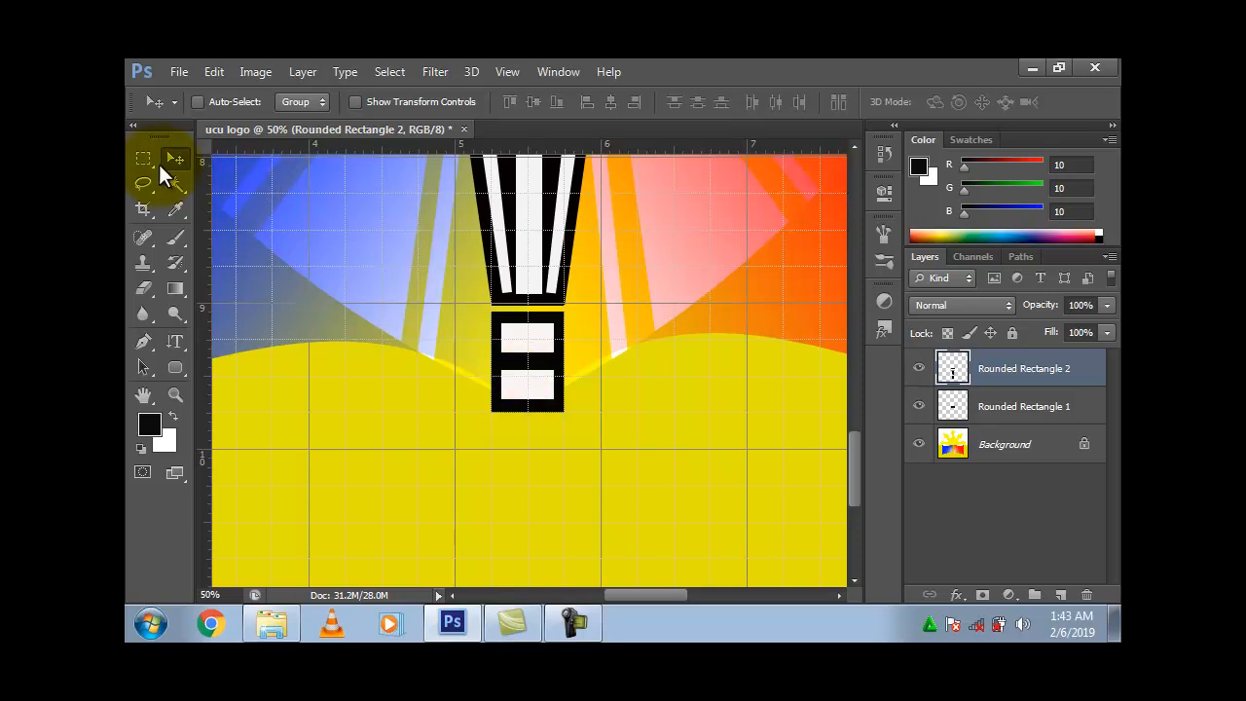
Step: Select another rectangle of the same width with a small gap below the black block and fill it with near-black at 100% opacity
click(150, 161)
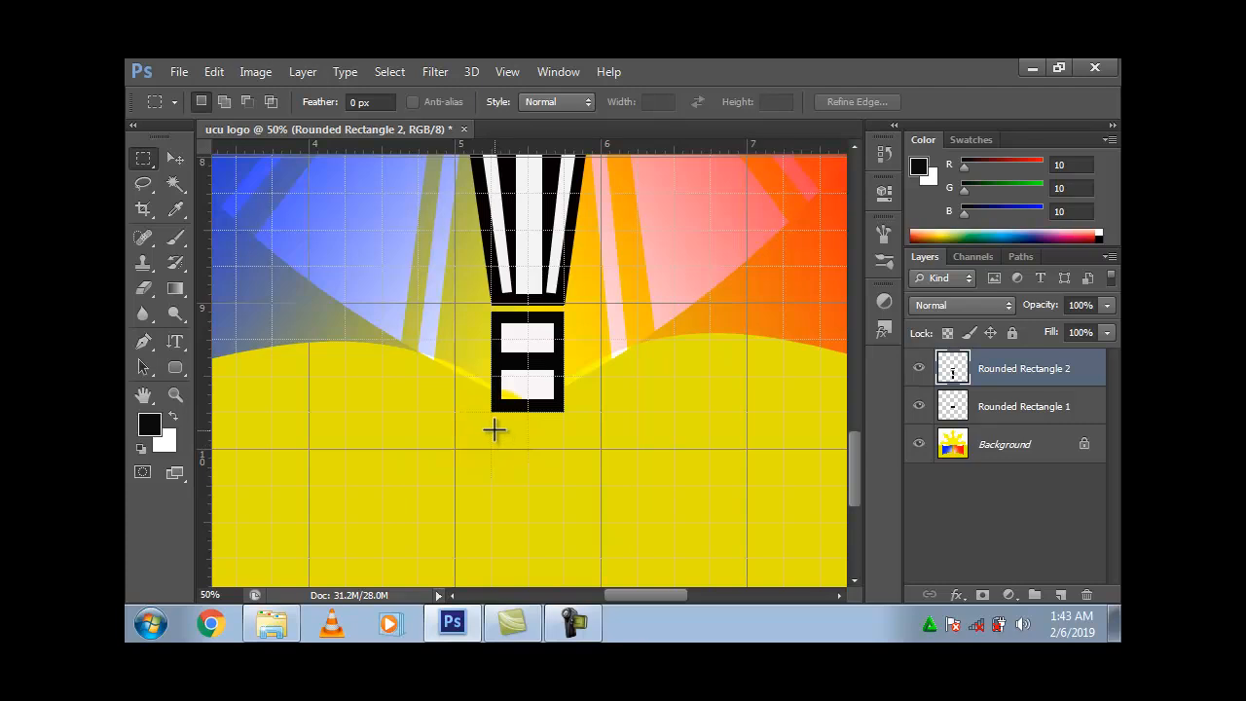
drag(492, 429, 568, 524)
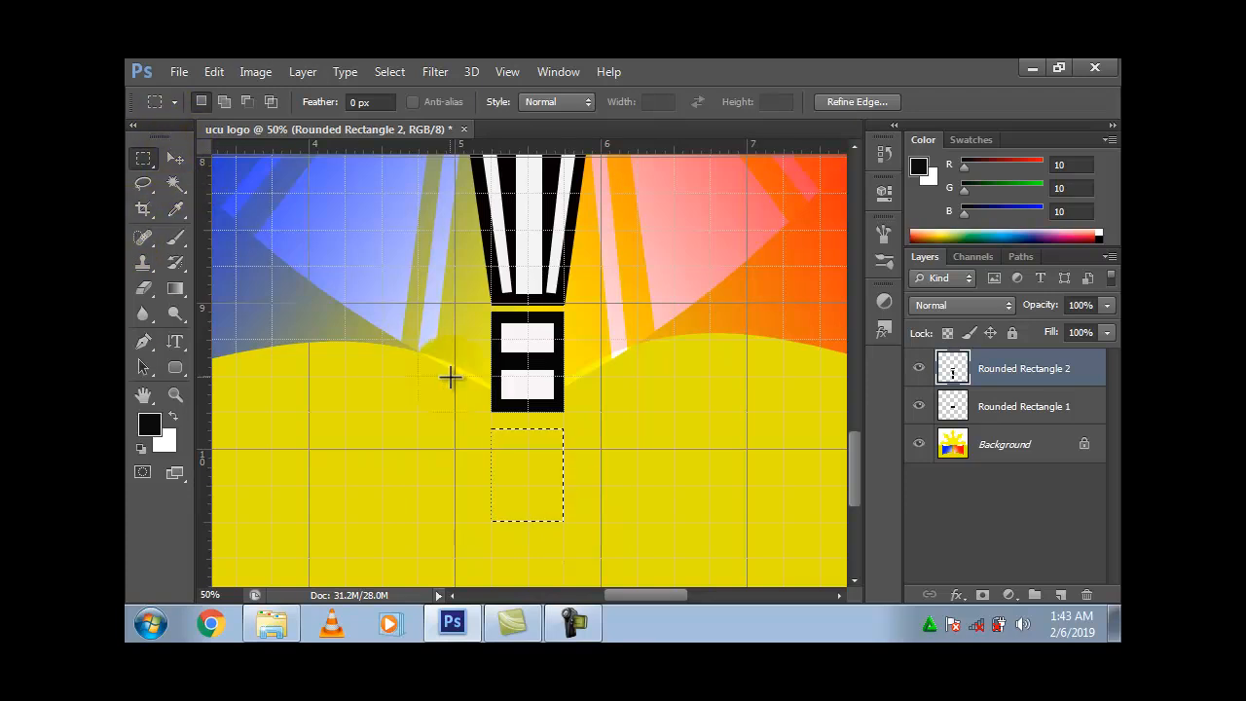
key(shift+F5)
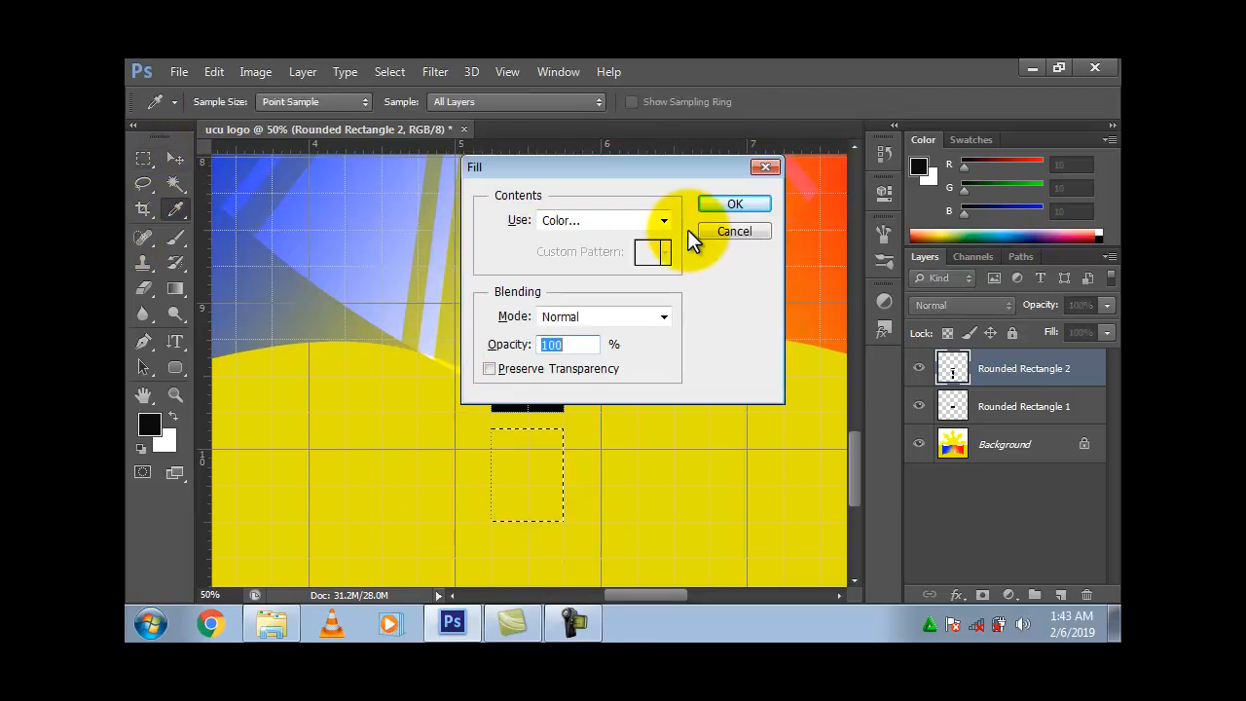
click(671, 225)
click(644, 273)
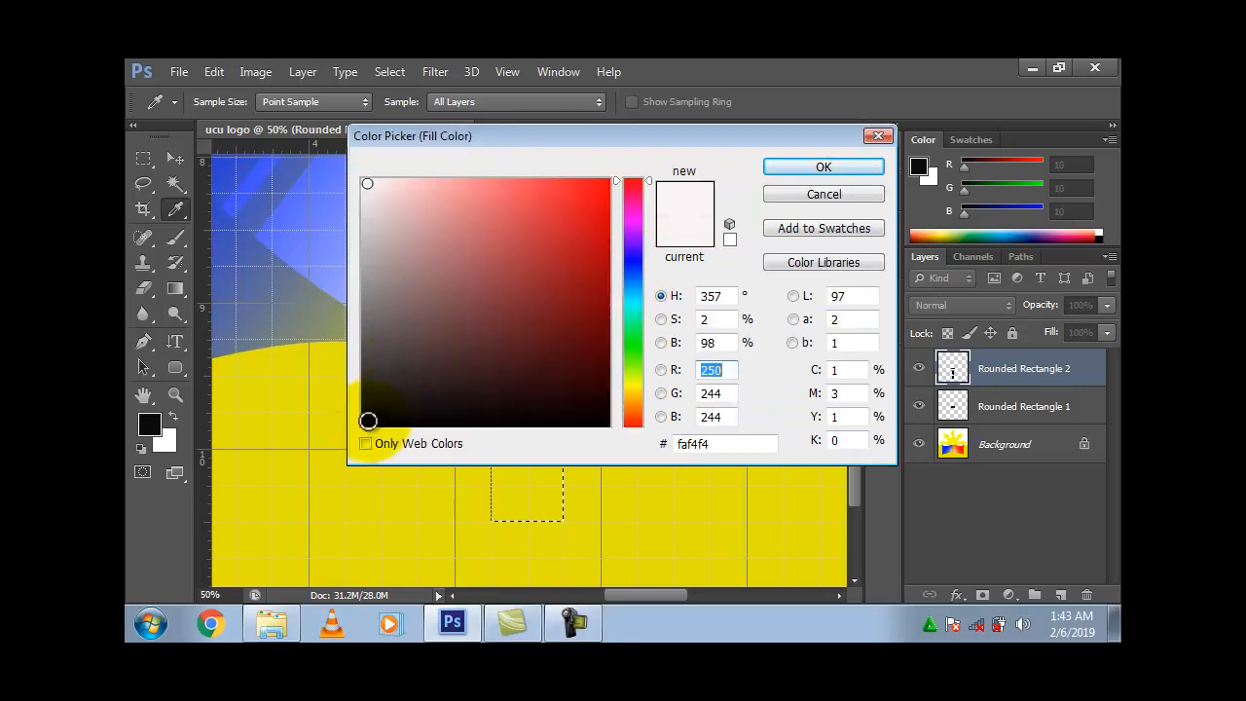
click(364, 422)
key(Return)
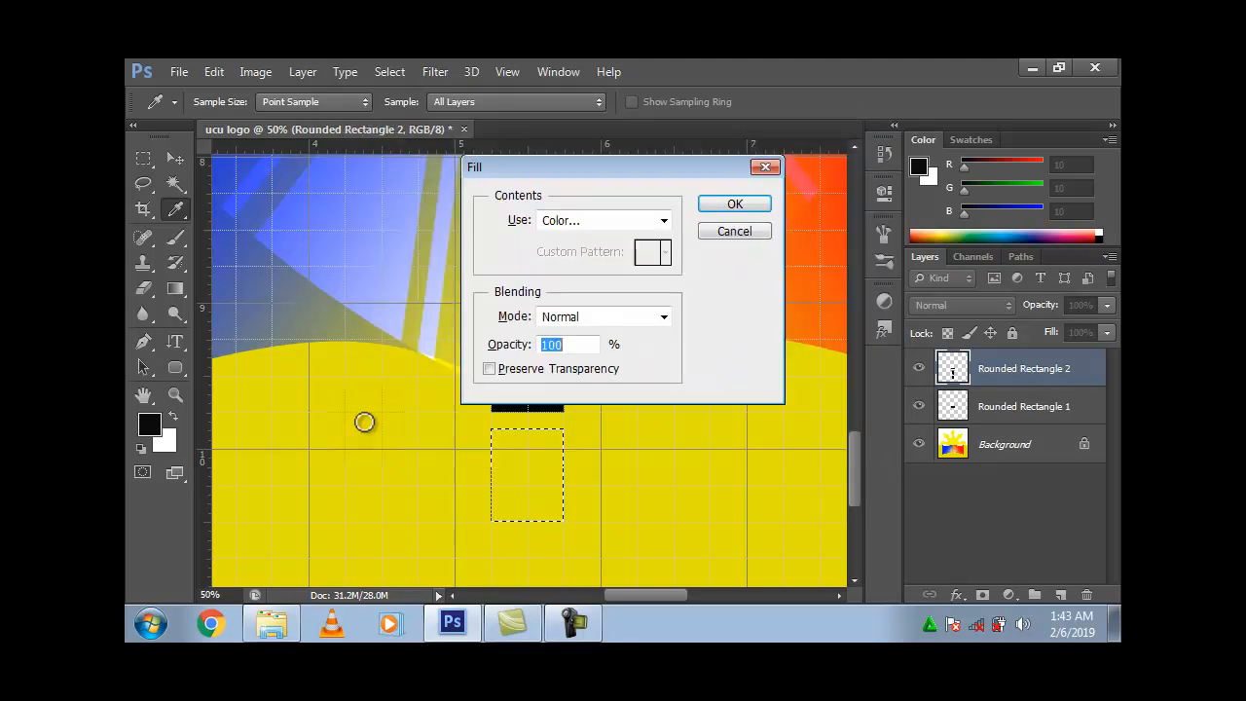
key(Return)
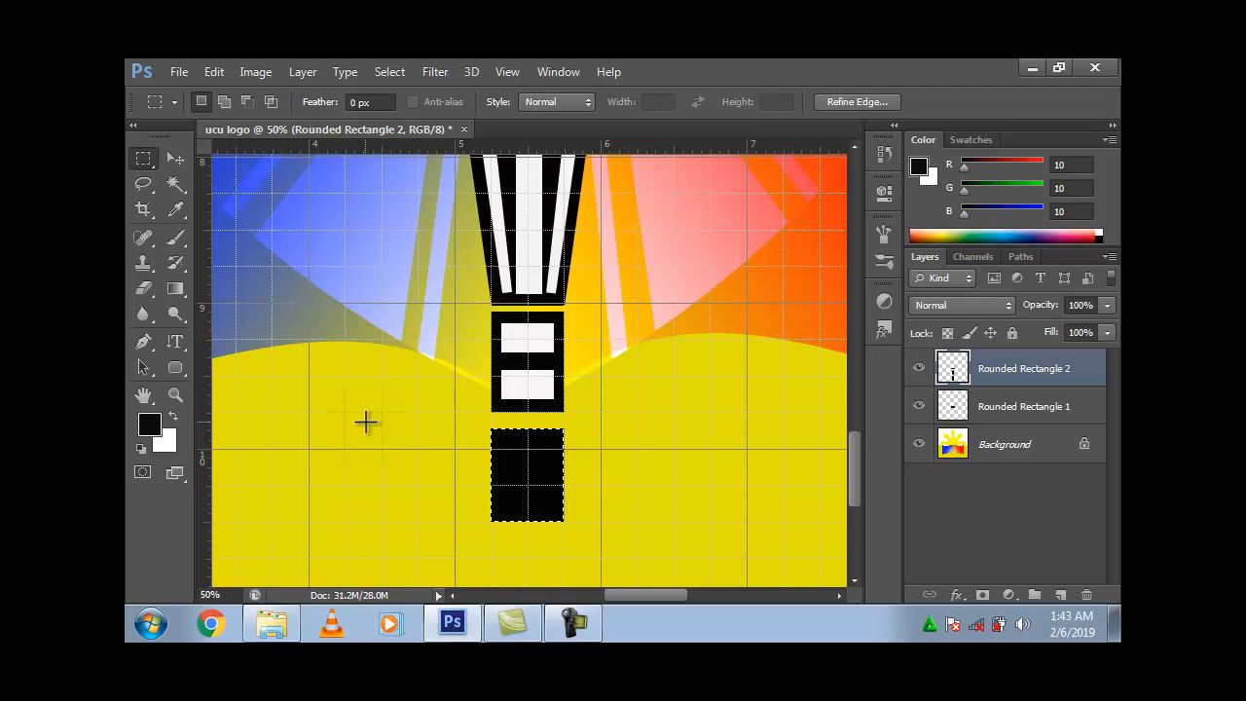
Step: Warp the lowest black rectangle of the torch handle, pulling the middle of its bottom edge down into a rounded bulge
key(ctrl+t)
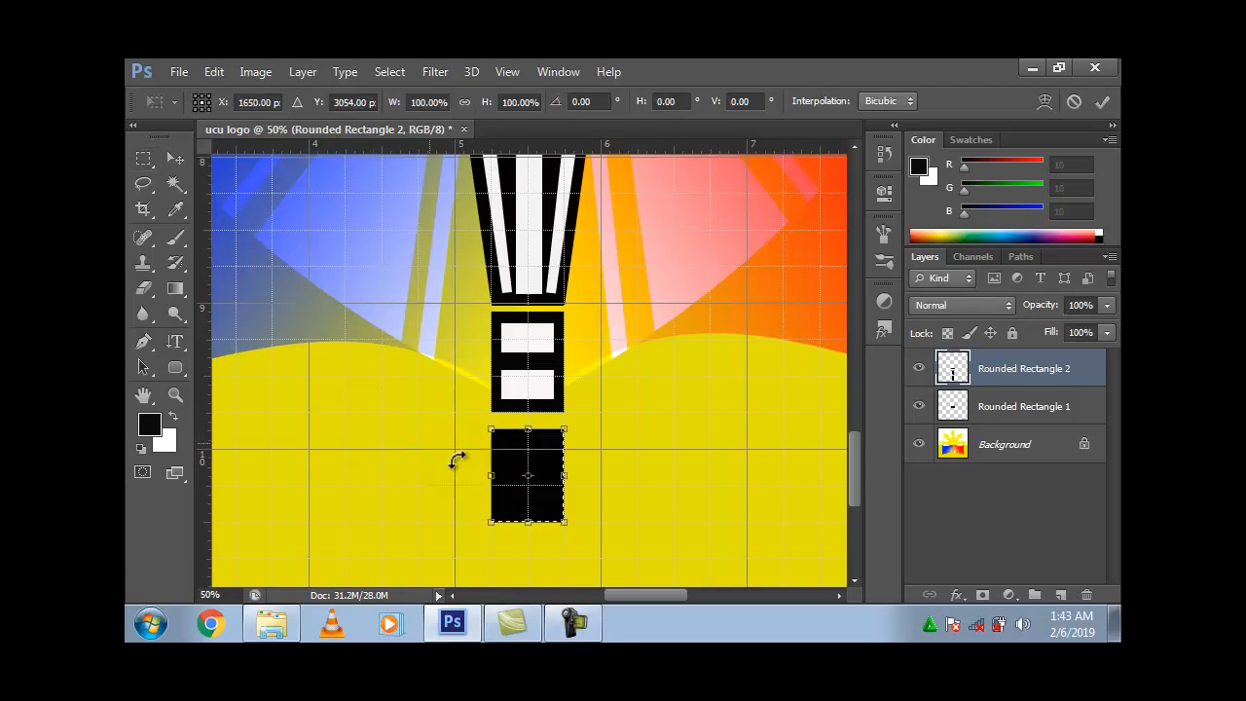
right_click(517, 479)
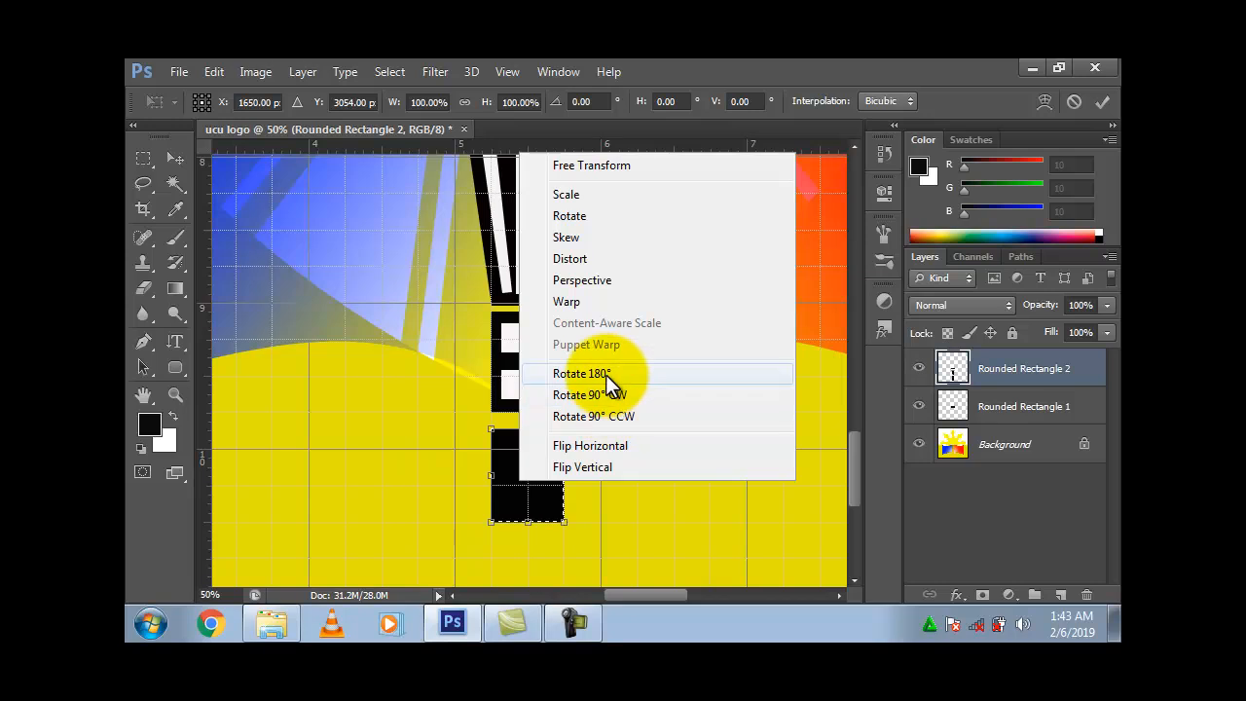
click(596, 302)
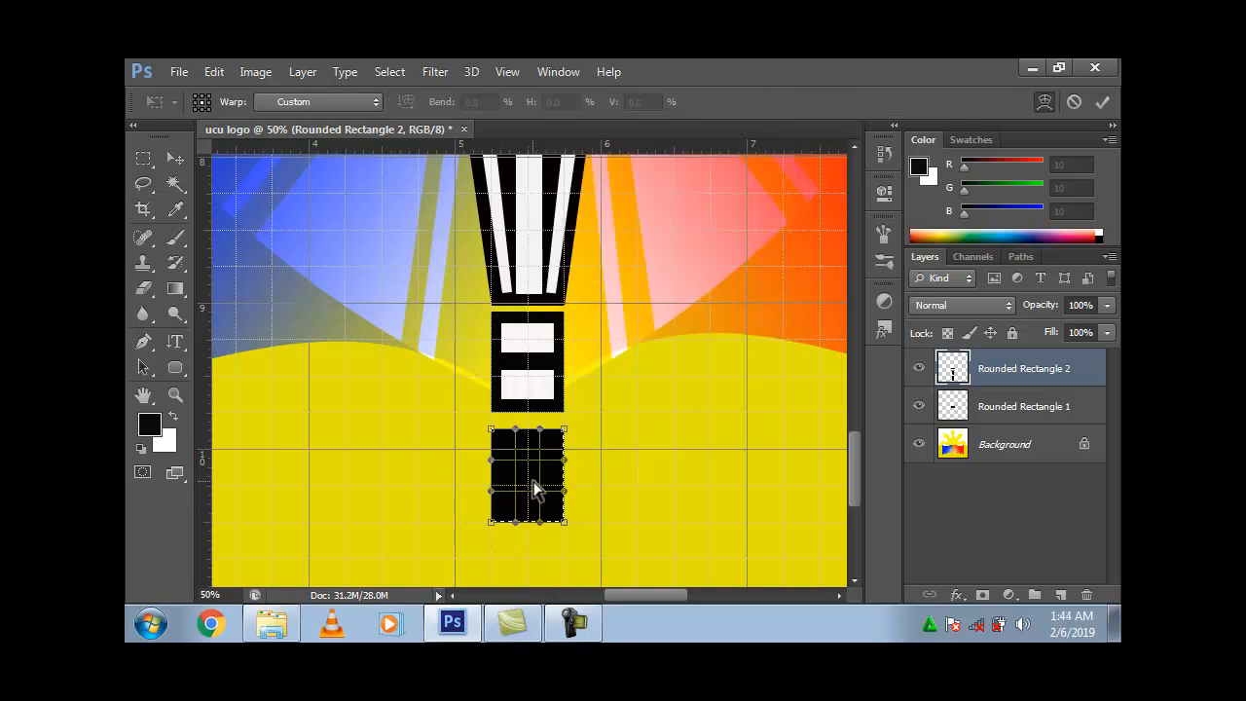
drag(531, 490, 532, 536)
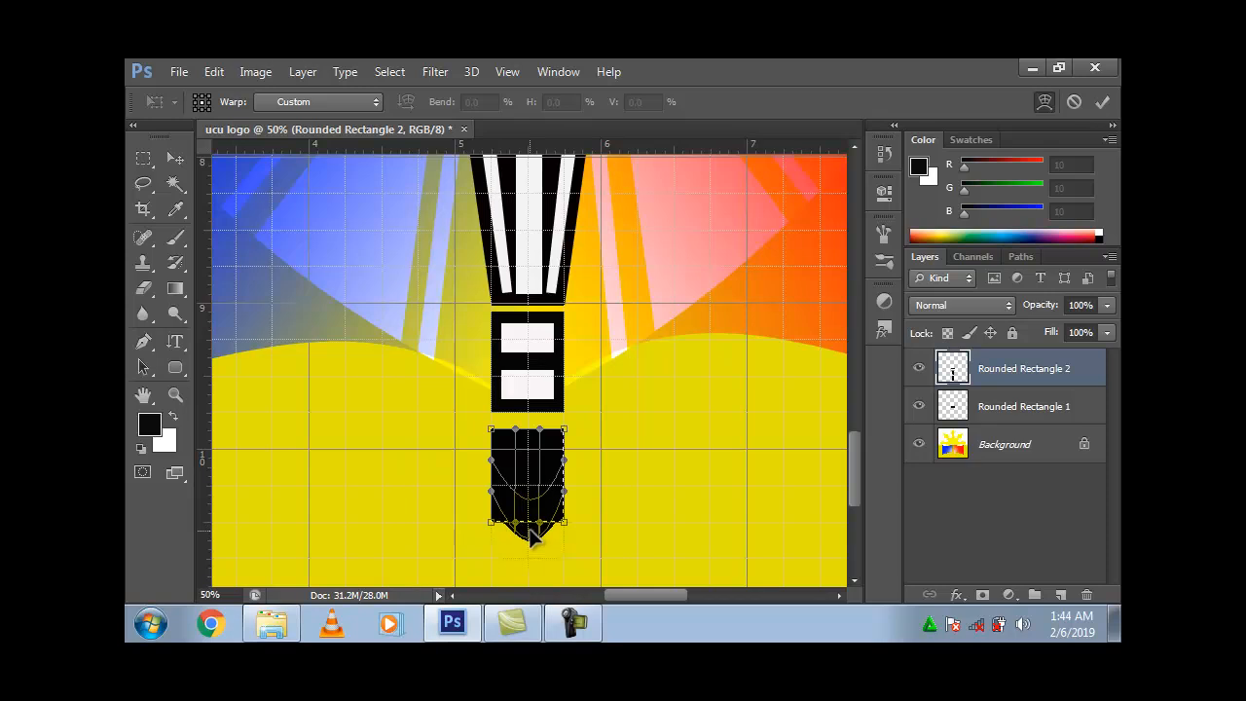
Step: Pull the warped block's two bottom corners up and inward to form a smooth tapered tip, apply the warp, and clear the selection
key(ctrl+plus)
key(ctrl+plus)
key(ctrl+plus)
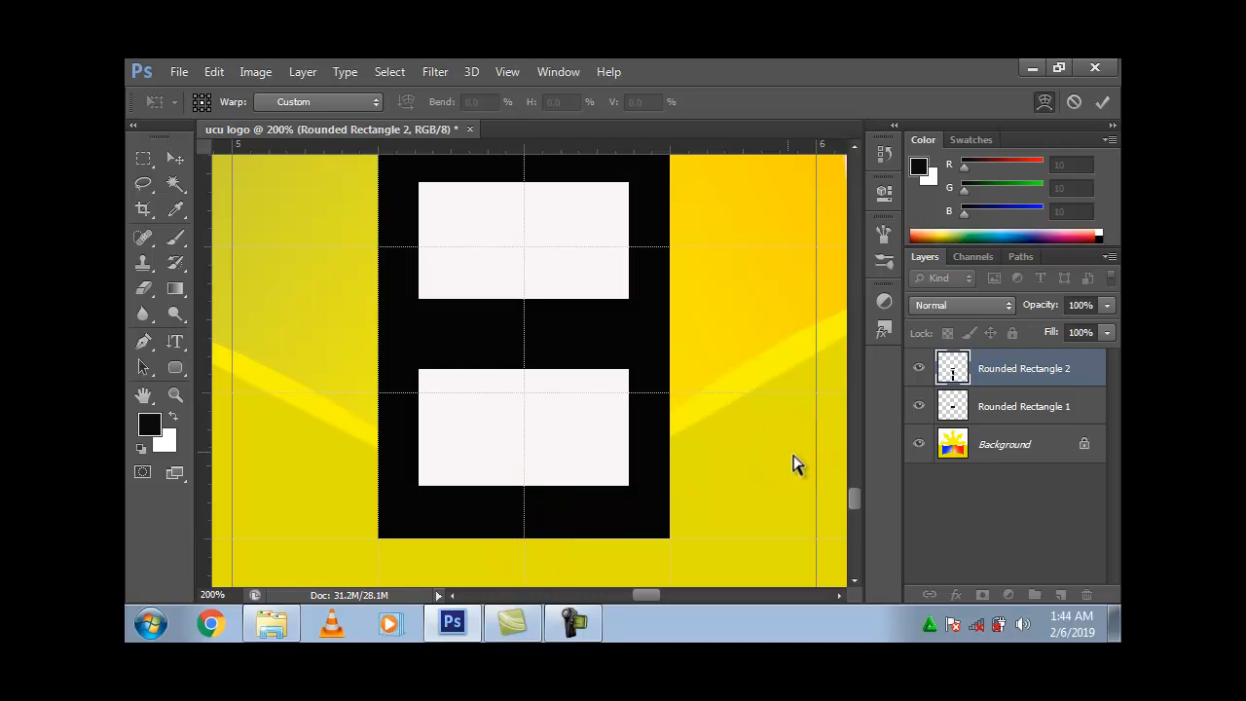
drag(854, 507, 853, 538)
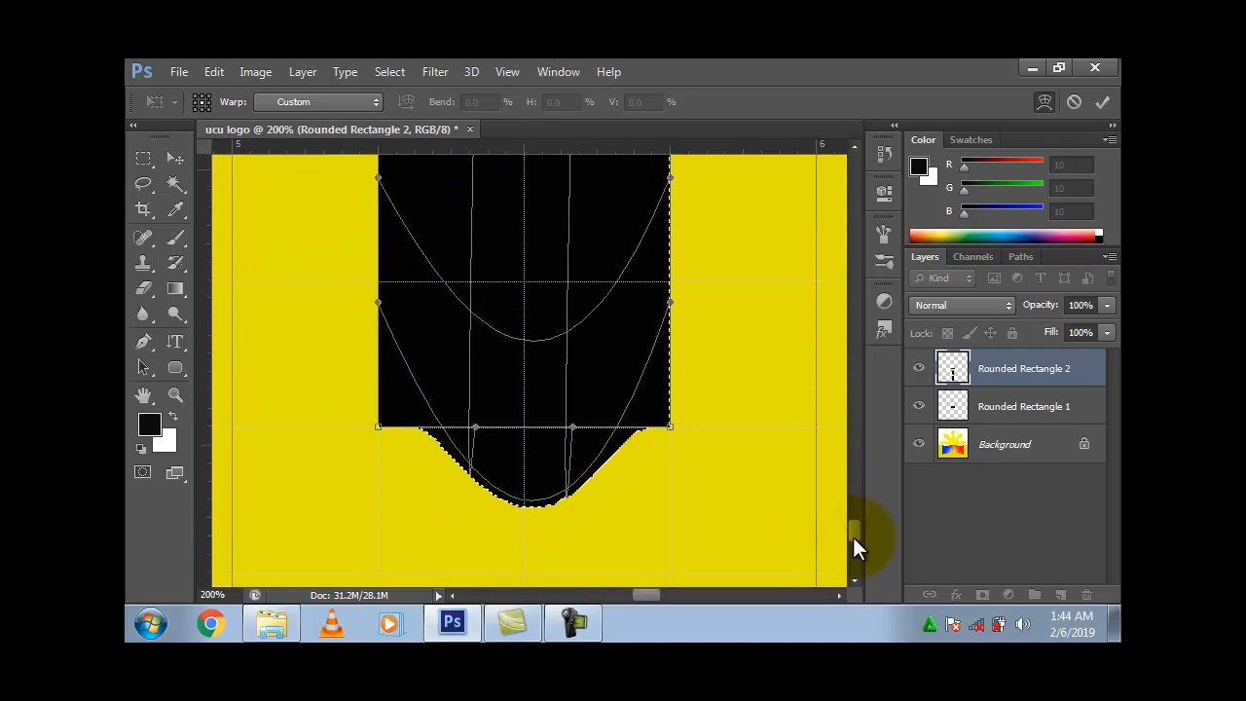
click(671, 429)
drag(671, 385, 648, 348)
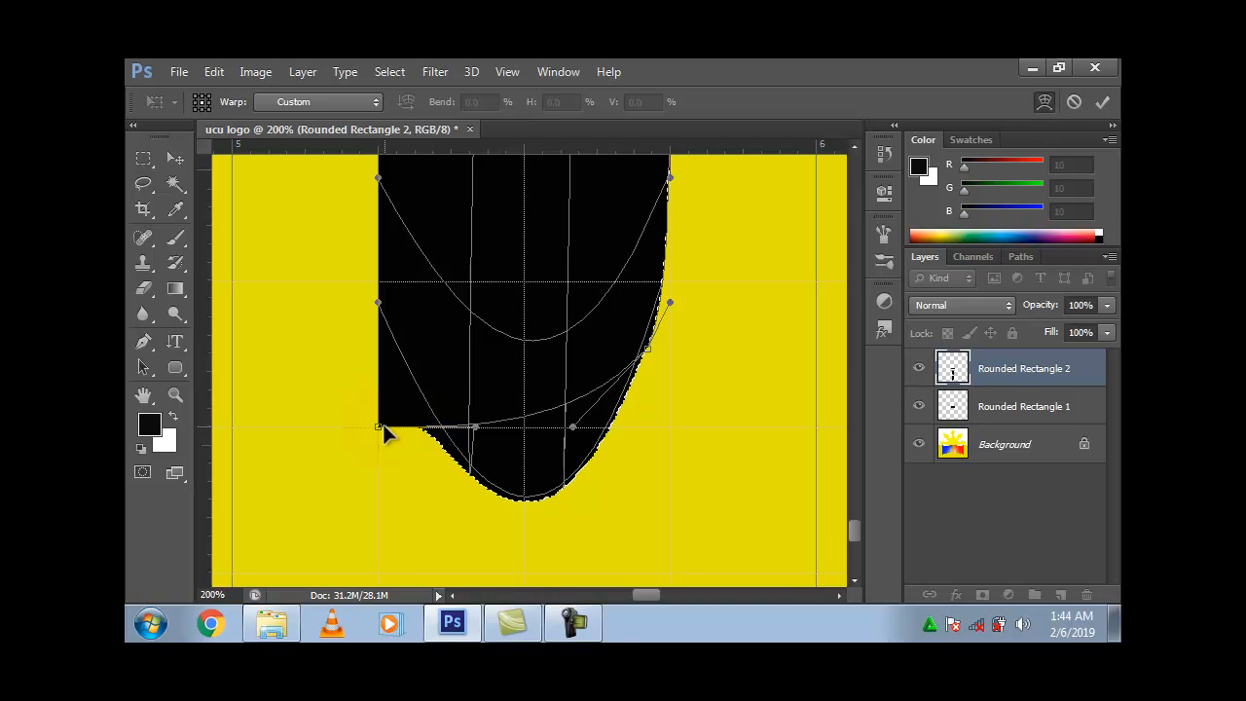
drag(380, 425, 408, 363)
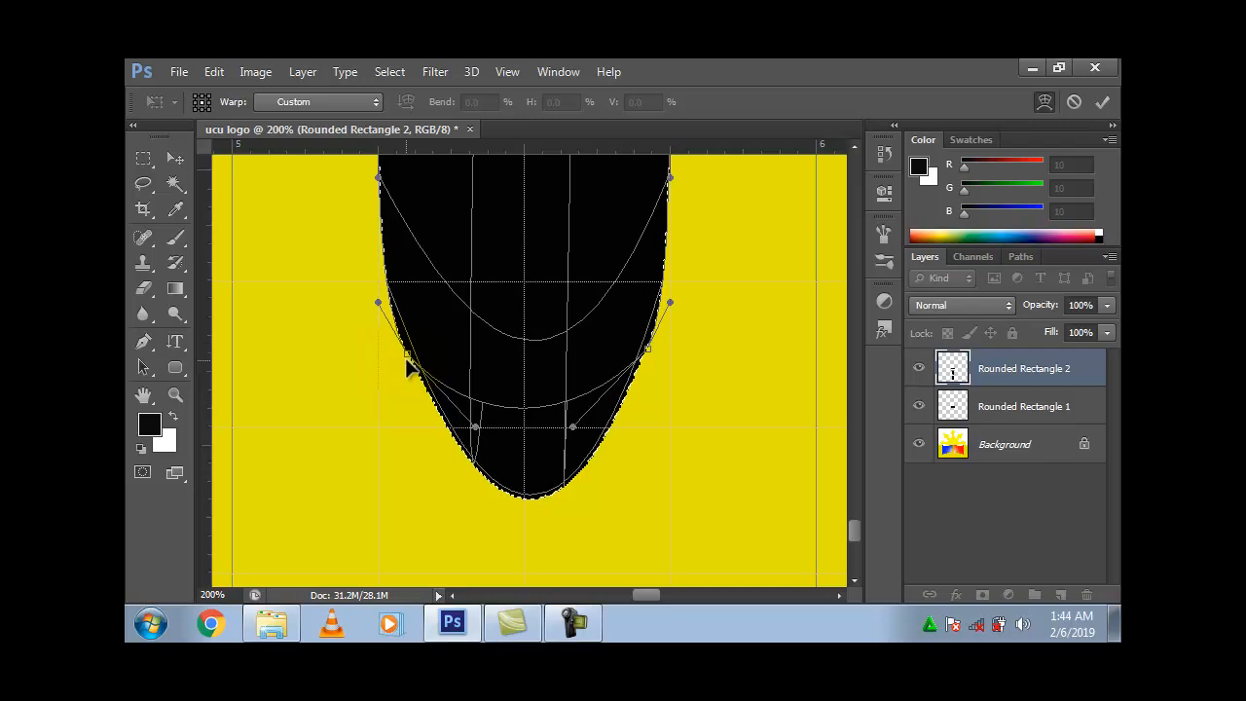
key(Return)
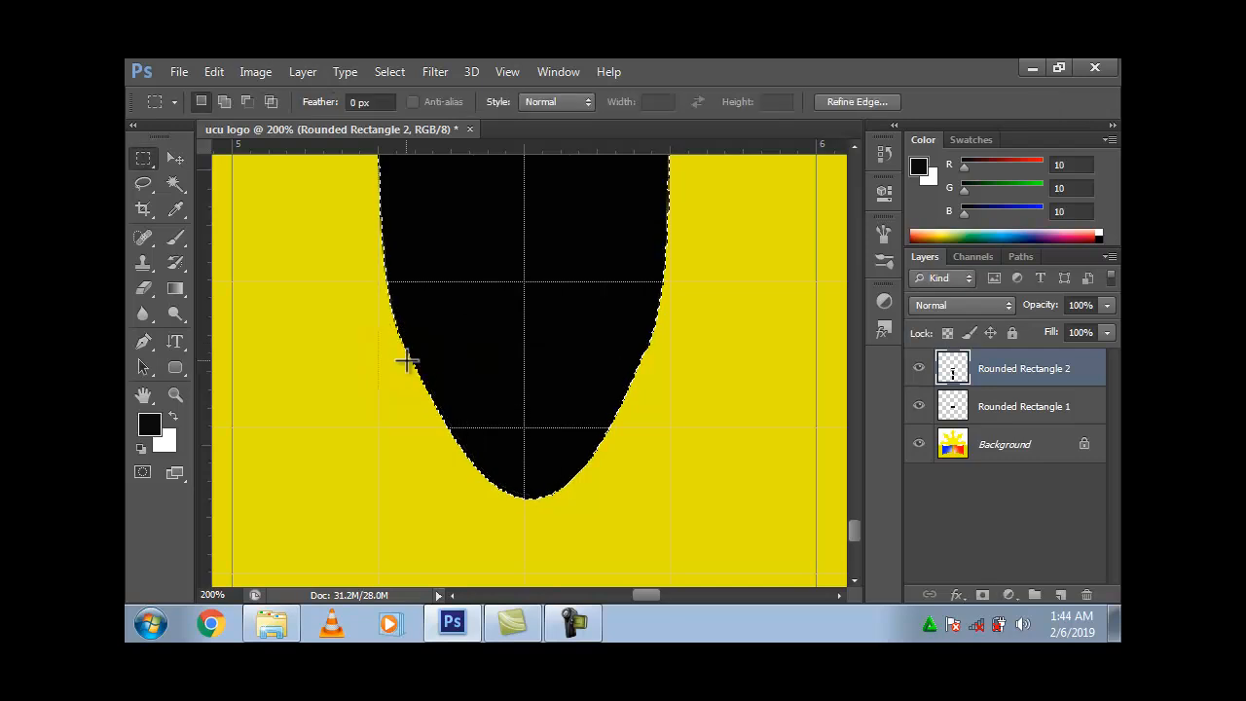
key(ctrl+minus)
key(ctrl+minus)
key(ctrl+minus)
key(ctrl+minus)
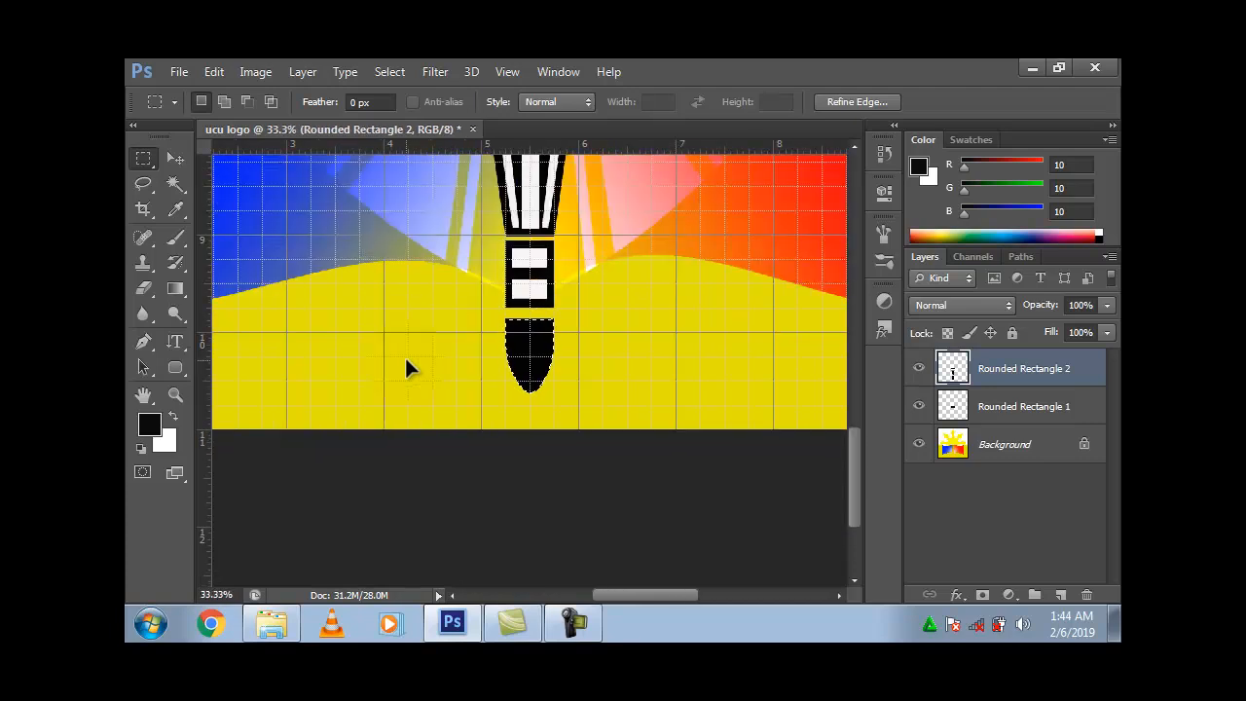
key(ctrl+minus)
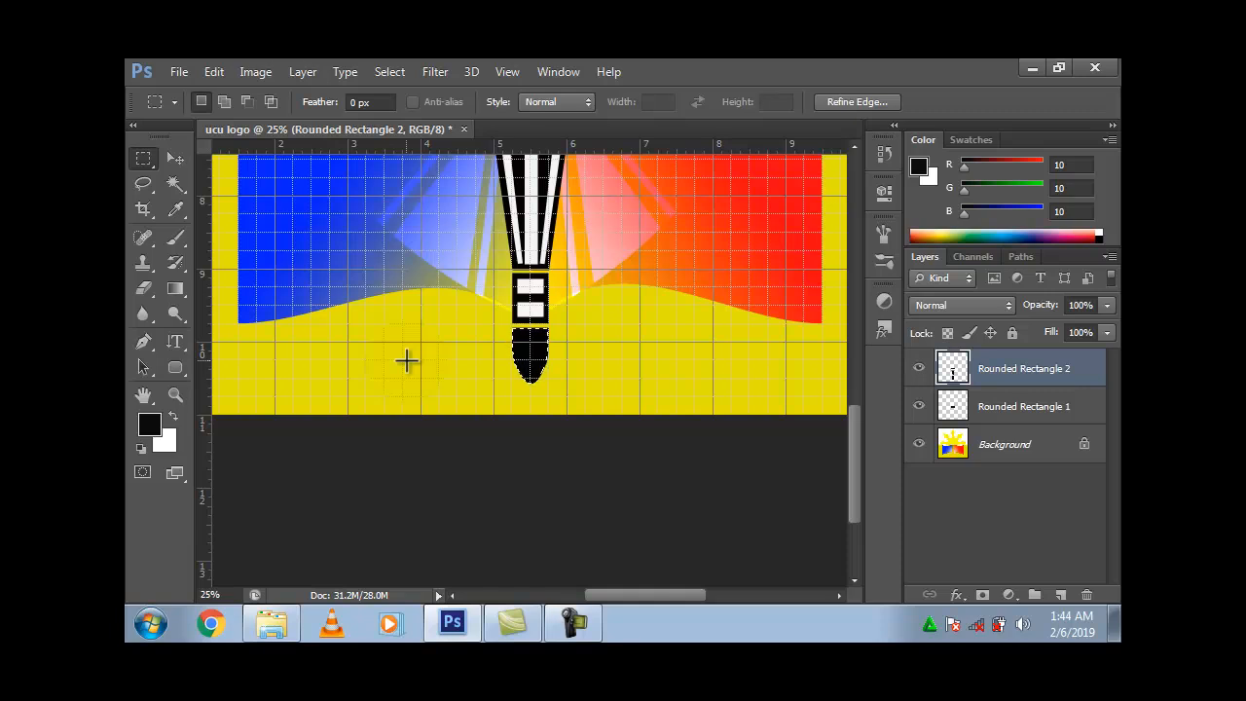
key(ctrl+d)
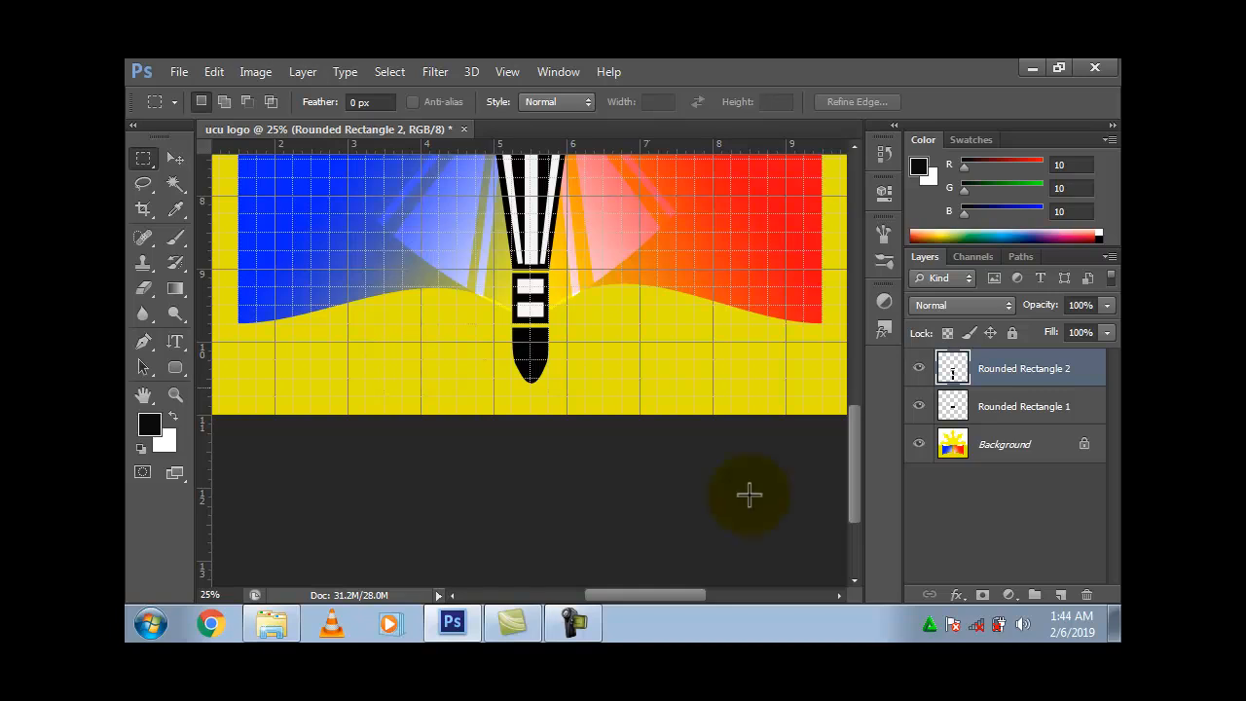
Step: Create a new layer and make a circular selection just above the torch head, slightly narrower than the head and overlapping its upper edge
drag(853, 482, 855, 403)
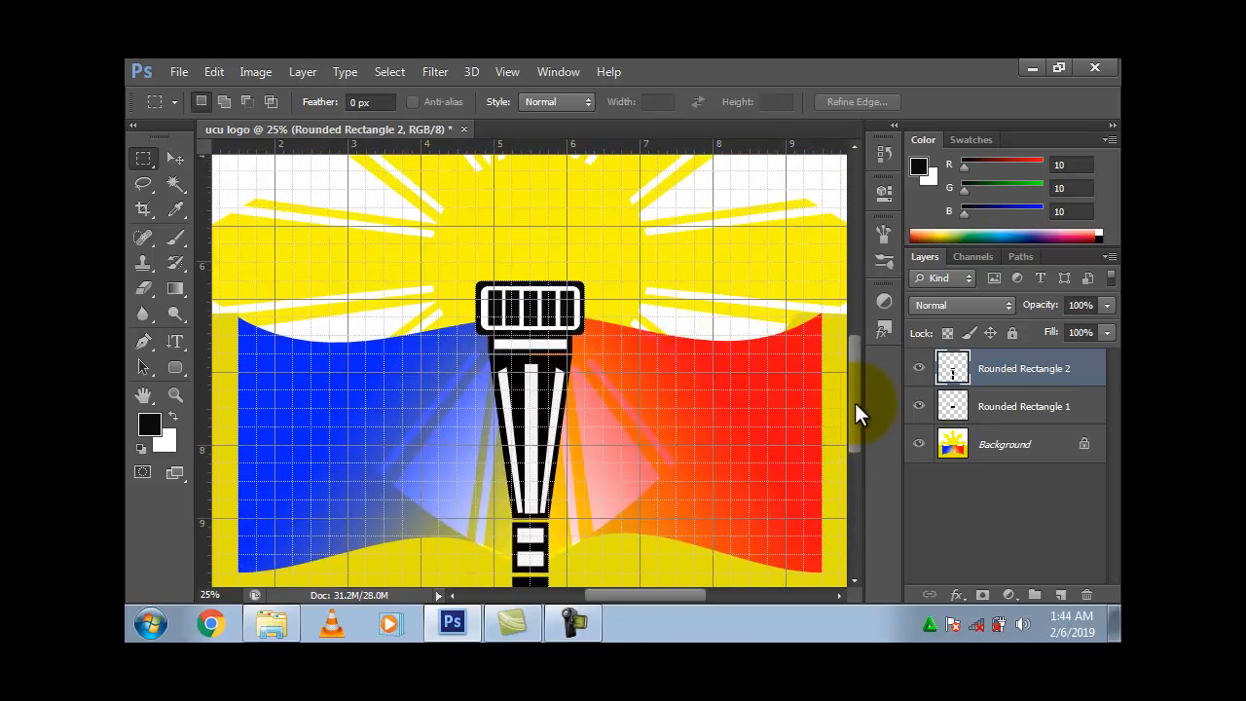
click(1061, 596)
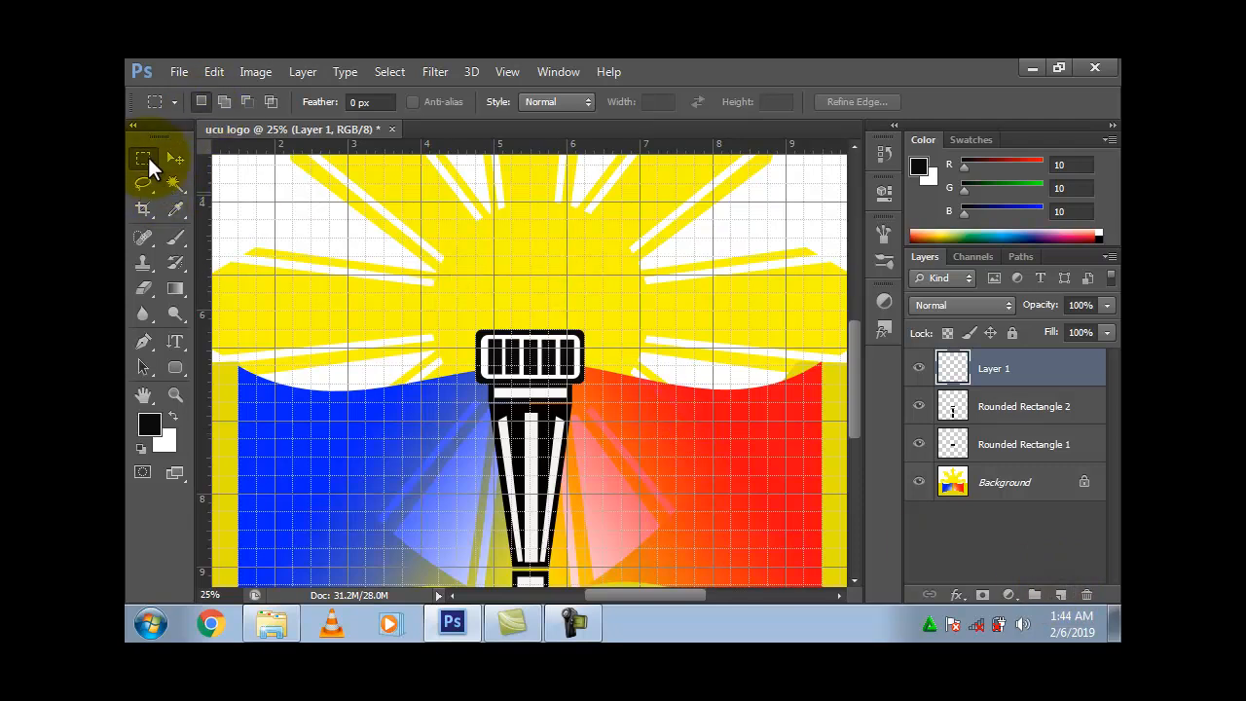
click(146, 159)
click(243, 174)
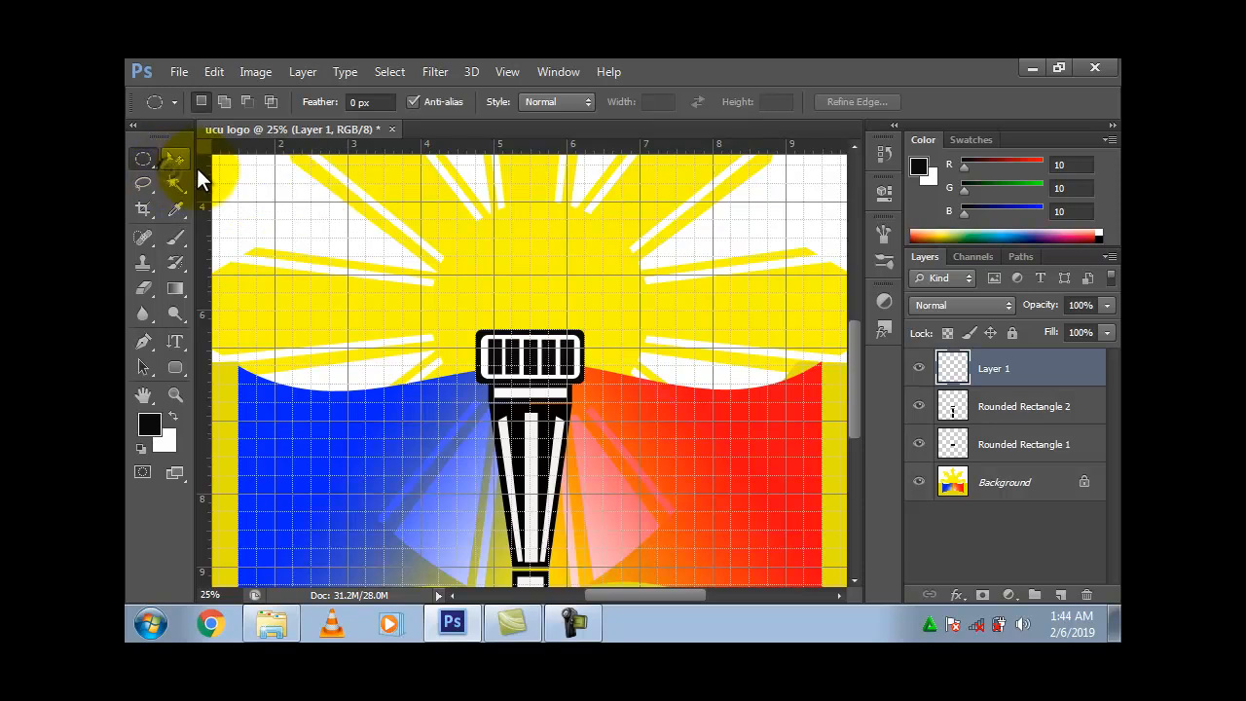
key(ctrl+plus)
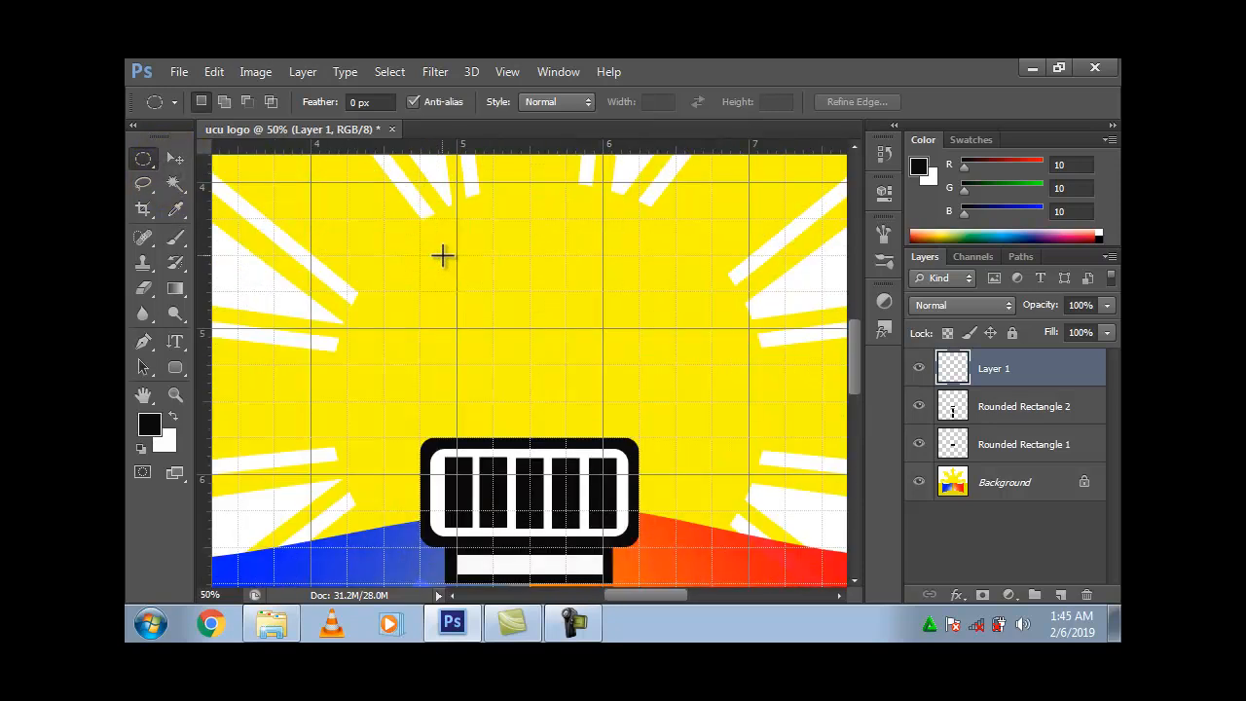
drag(461, 276, 604, 434)
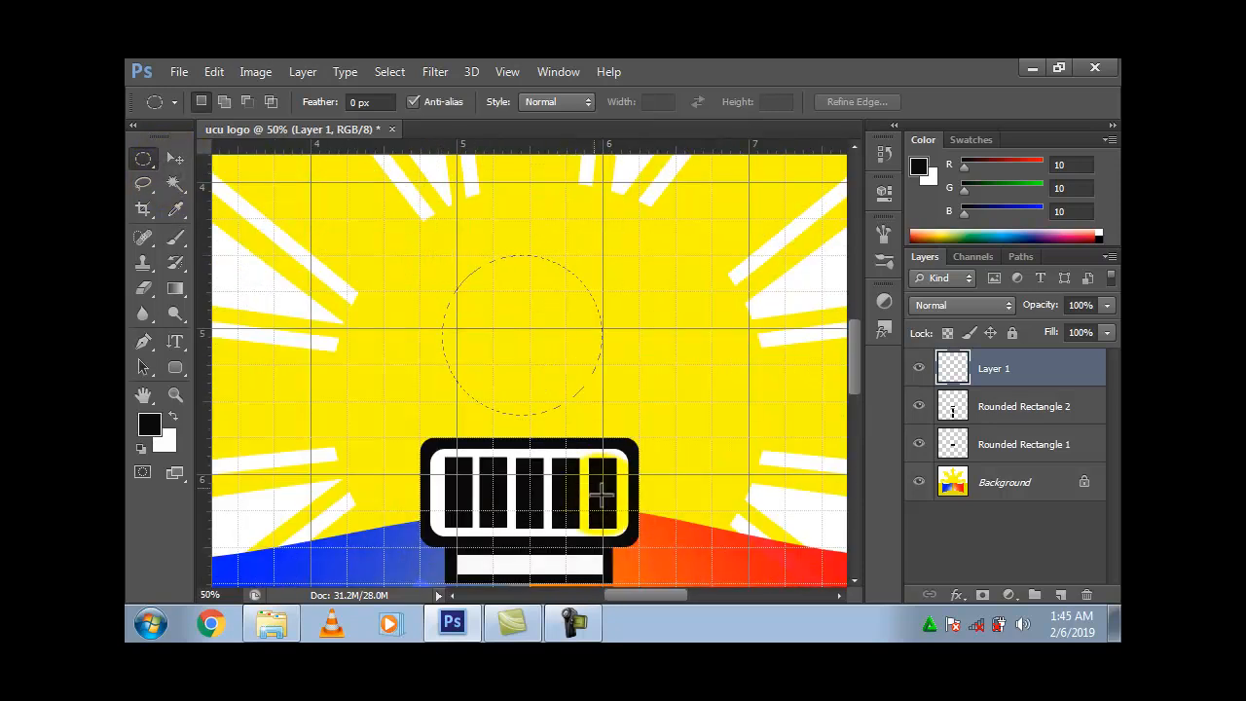
drag(624, 548, 648, 522)
Step: Fill the circular selection with bright red and shift the circle slightly to the right
key(i)
key(shift+F5)
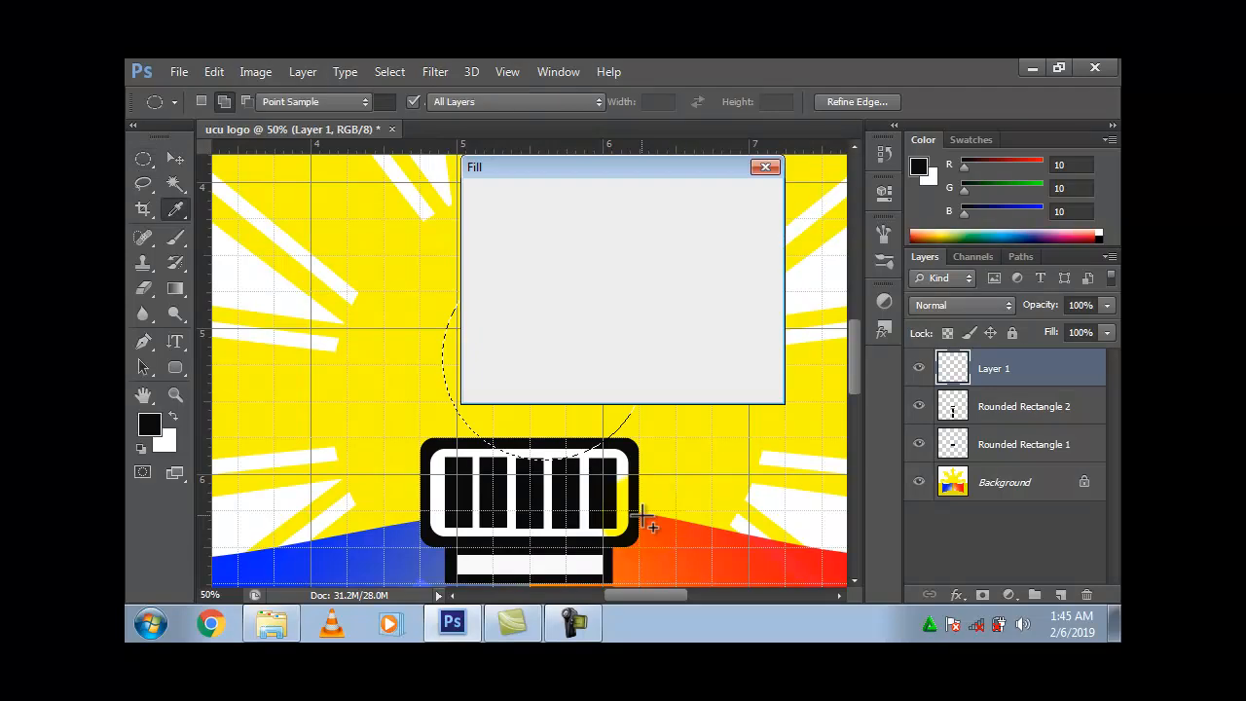
key(Return)
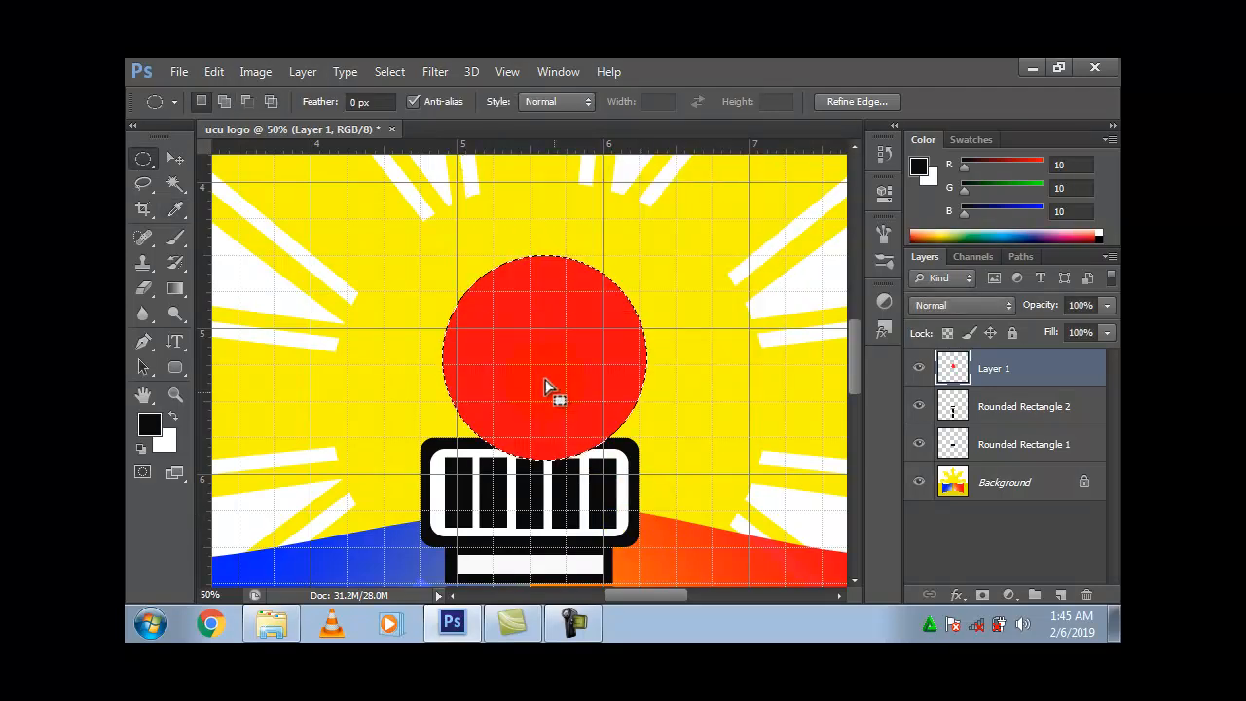
click(175, 158)
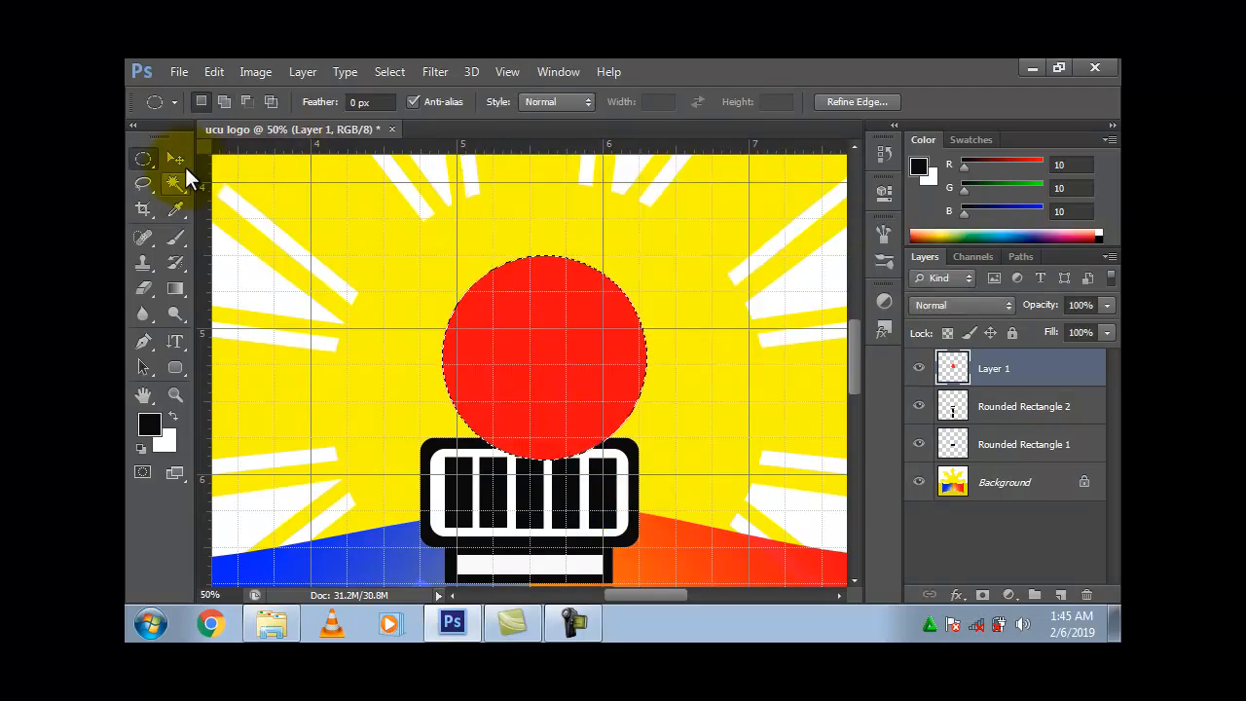
mouse_move(541, 351)
mouse_down()
mouse_move(528, 341)
mouse_move(547, 351)
mouse_up()
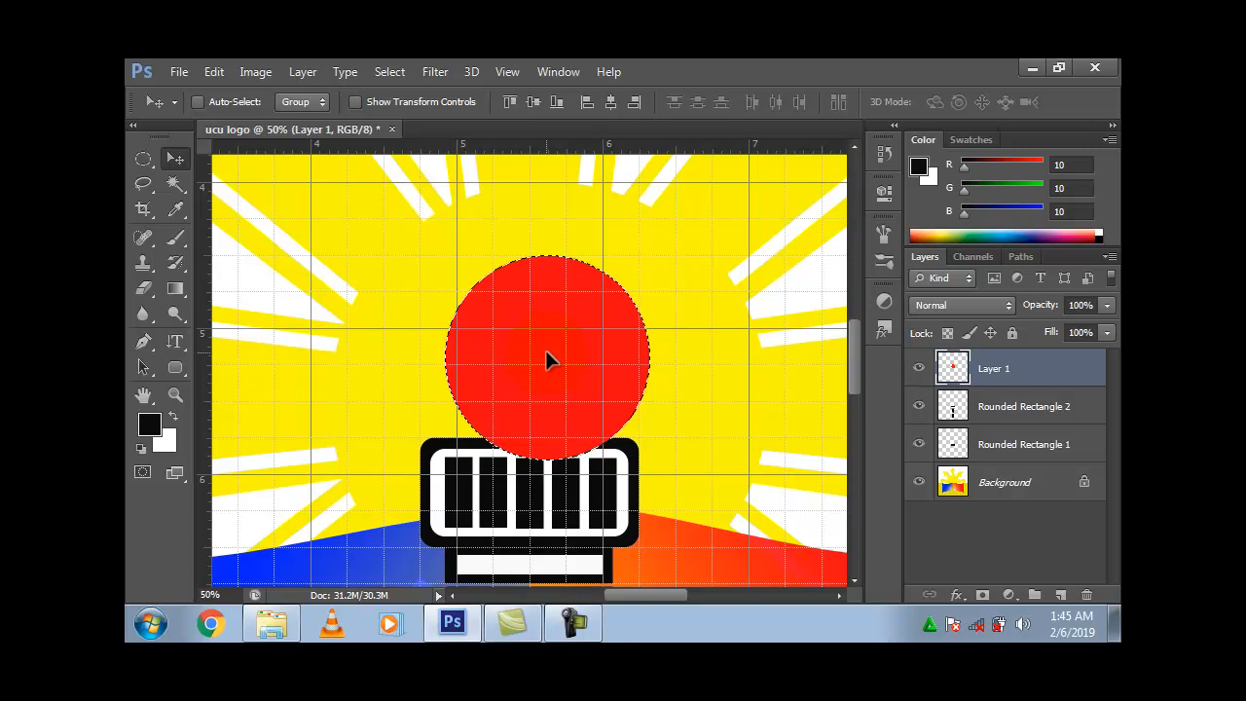
Step: Warp the red circle, pulling its upper-left corner inward and stretching its top upward into a flame tip
key(ctrl+t)
right_click(546, 354)
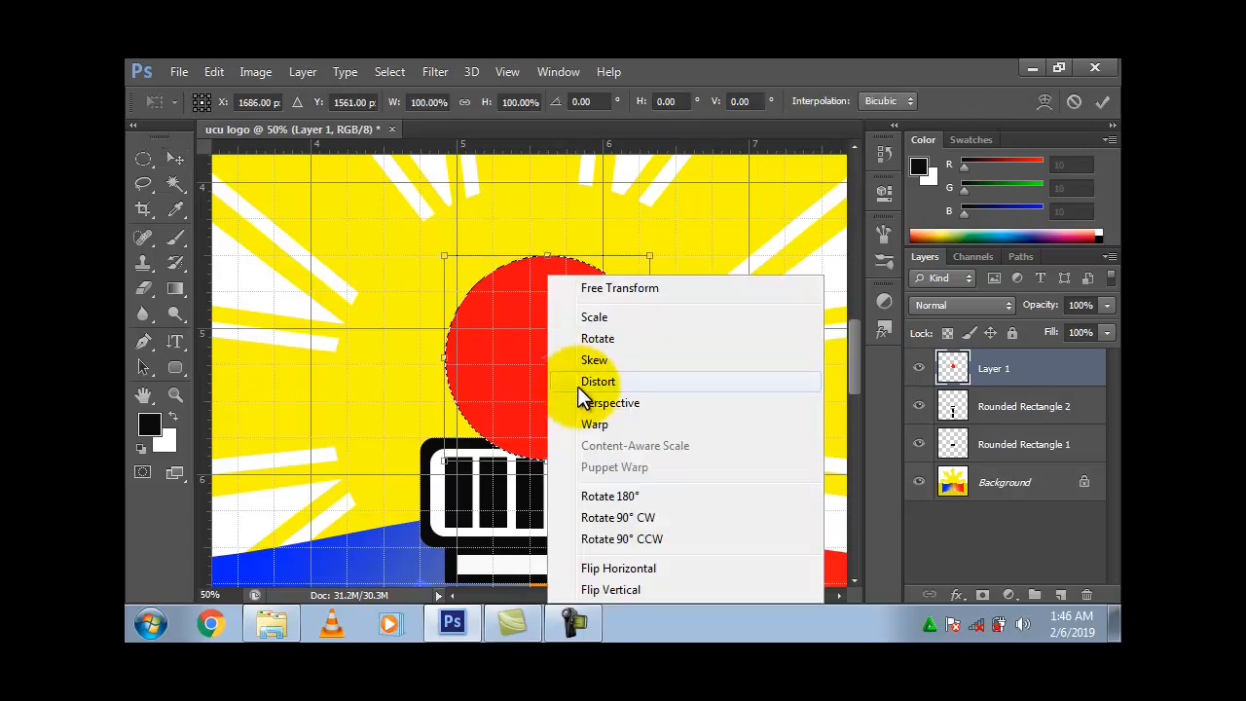
click(592, 427)
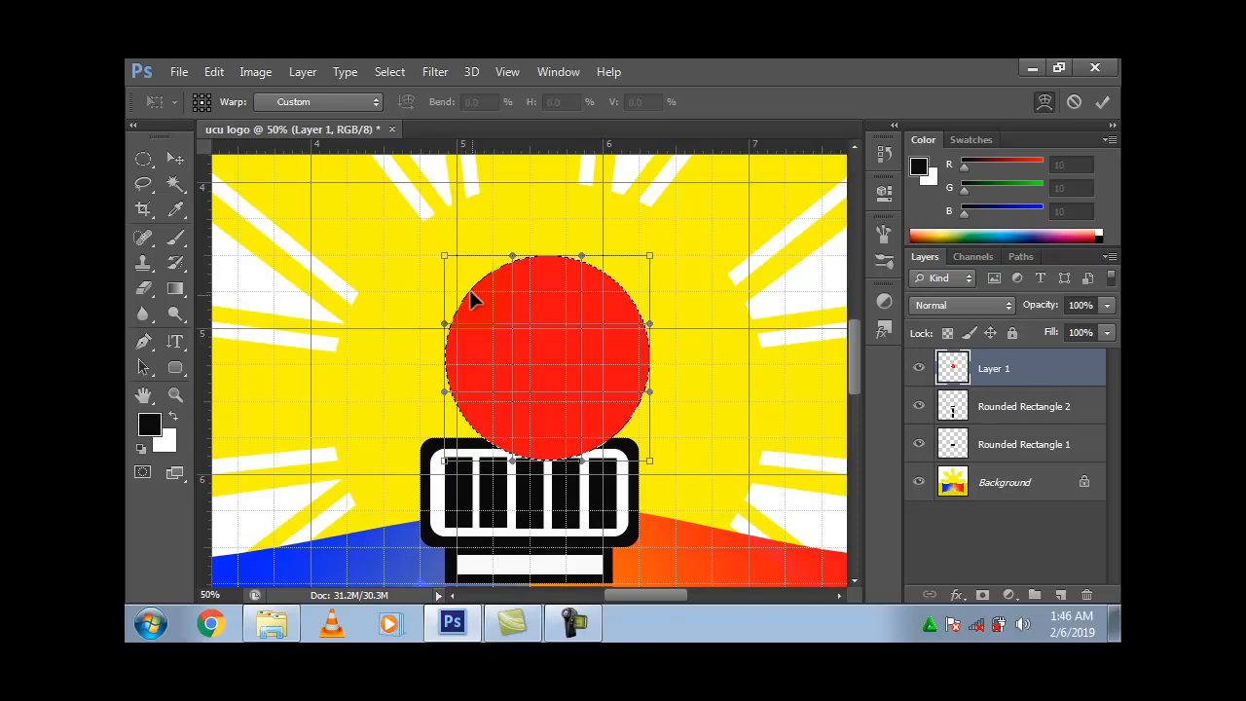
drag(445, 257, 527, 351)
drag(594, 284, 557, 246)
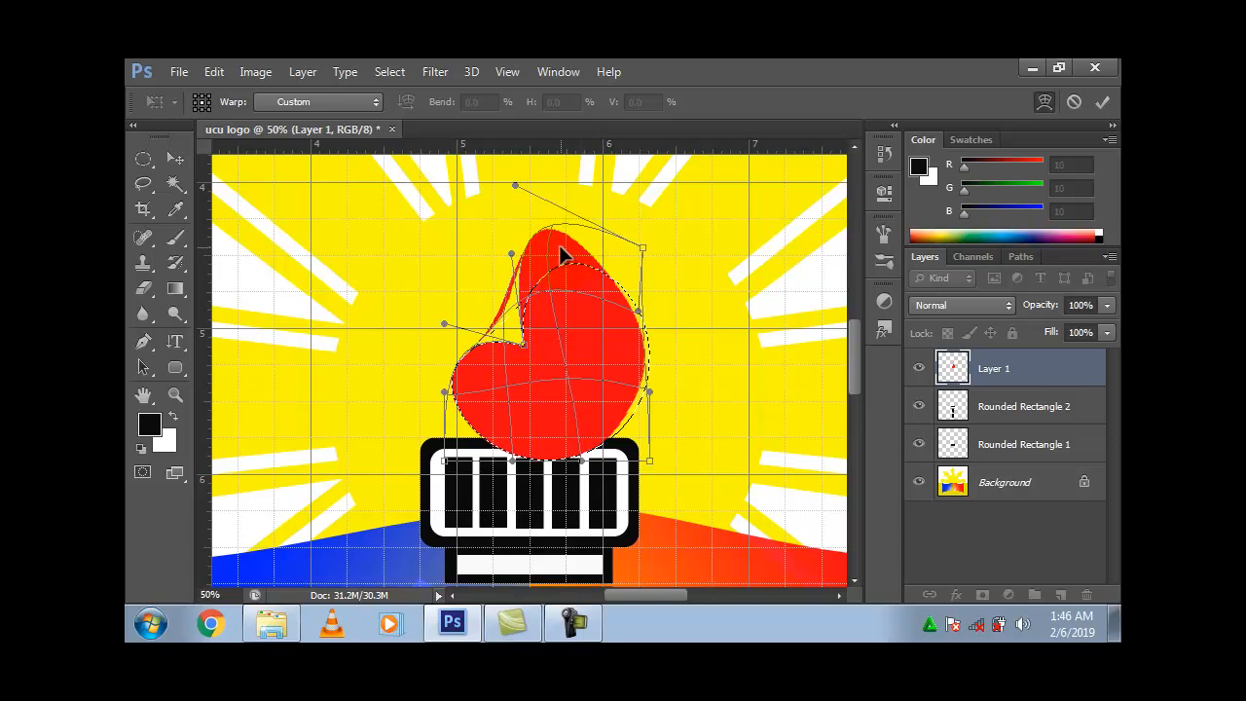
Step: Widen the flame's lower sides, raise its base at the torch head's upper edge, apply the warp, and clear the selection
drag(479, 395, 467, 411)
drag(601, 398, 628, 418)
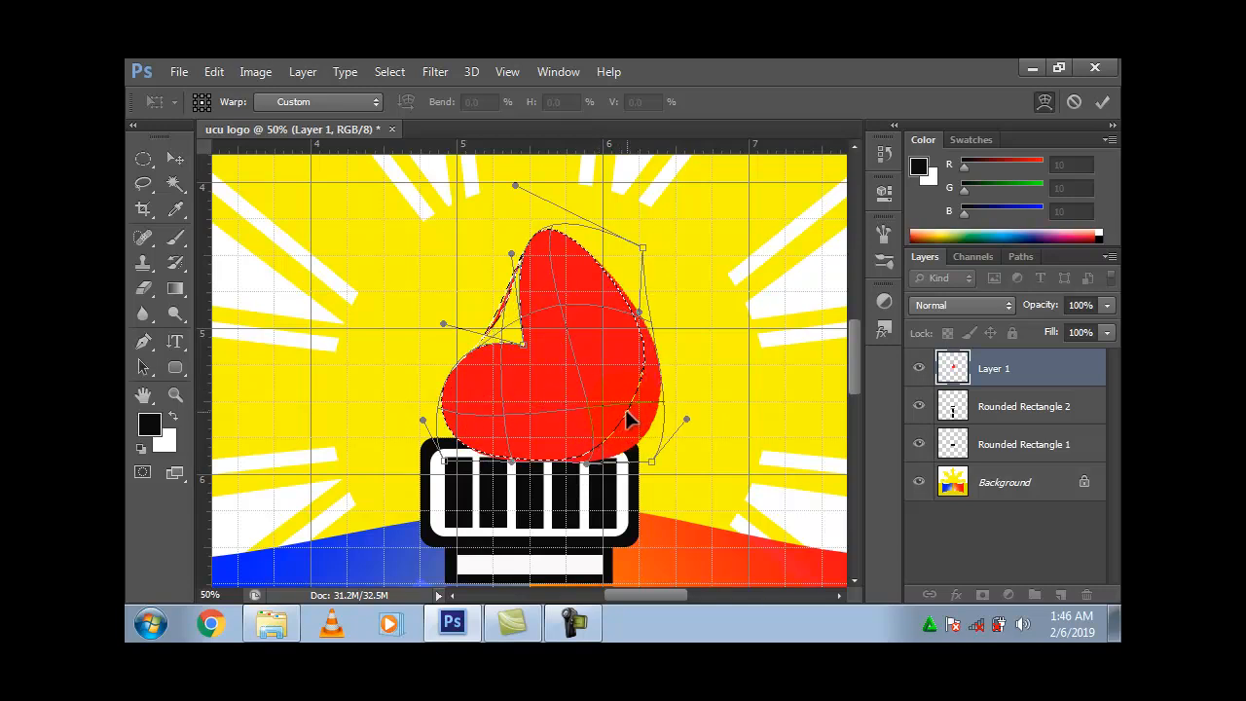
drag(571, 451, 556, 443)
key(Return)
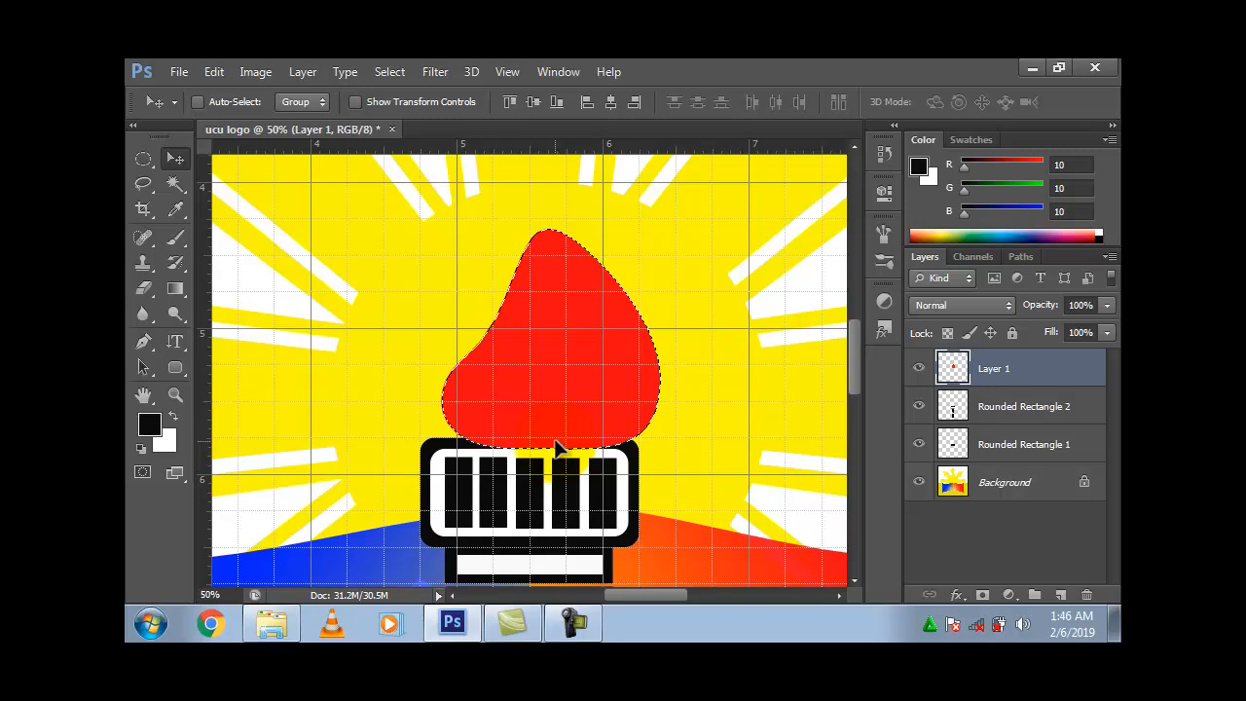
key(ctrl+d)
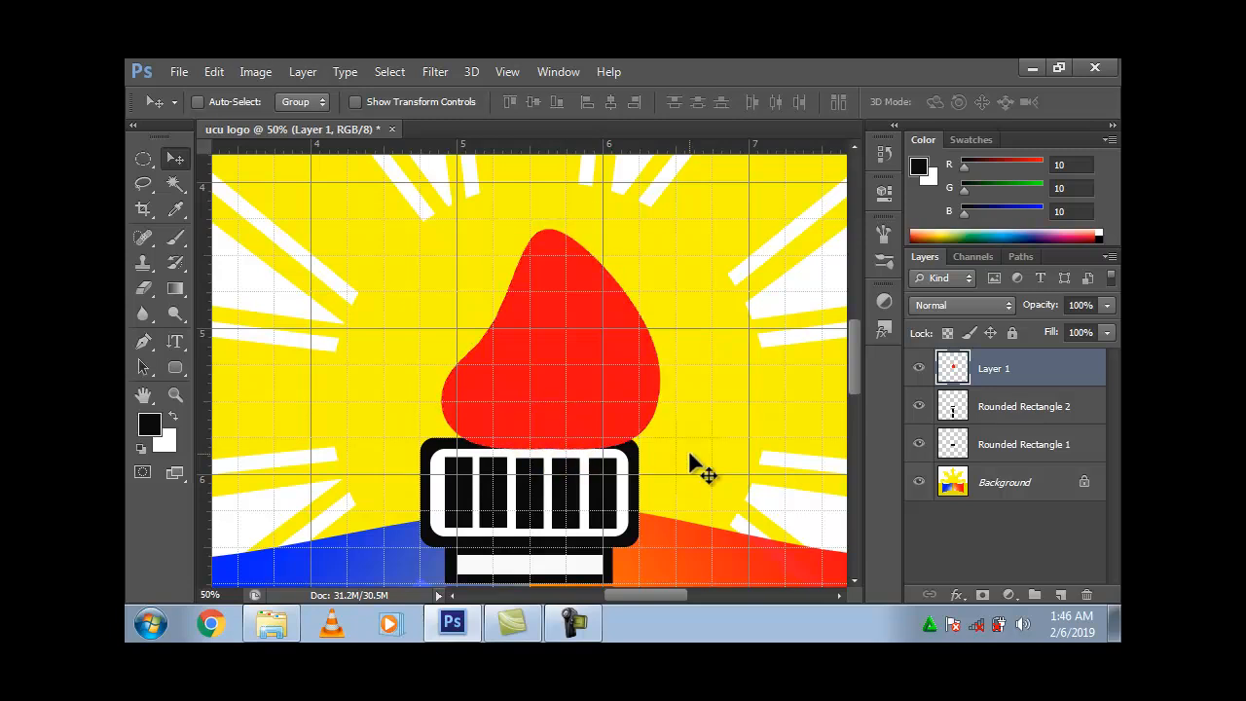
Step: Reorder the layers so that Rounded Rectangle 2 sits above the flame's Layer 1
click(1017, 371)
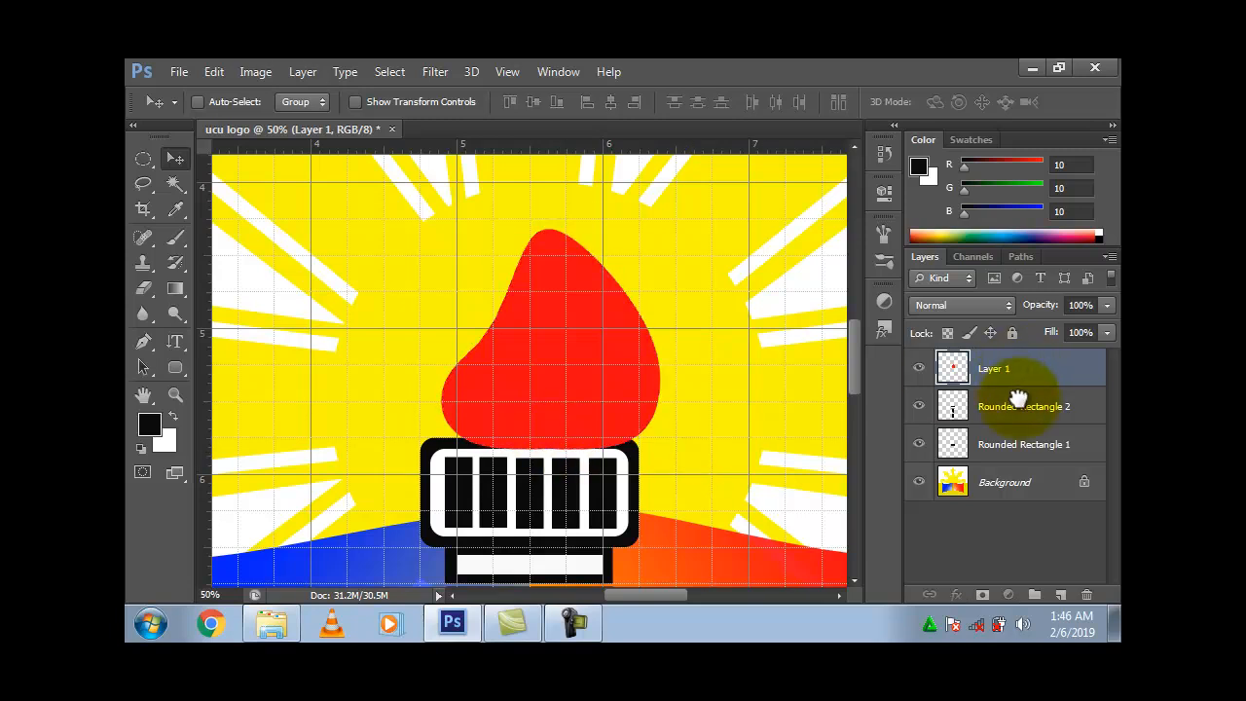
drag(1021, 407, 1018, 376)
drag(1018, 376, 1017, 360)
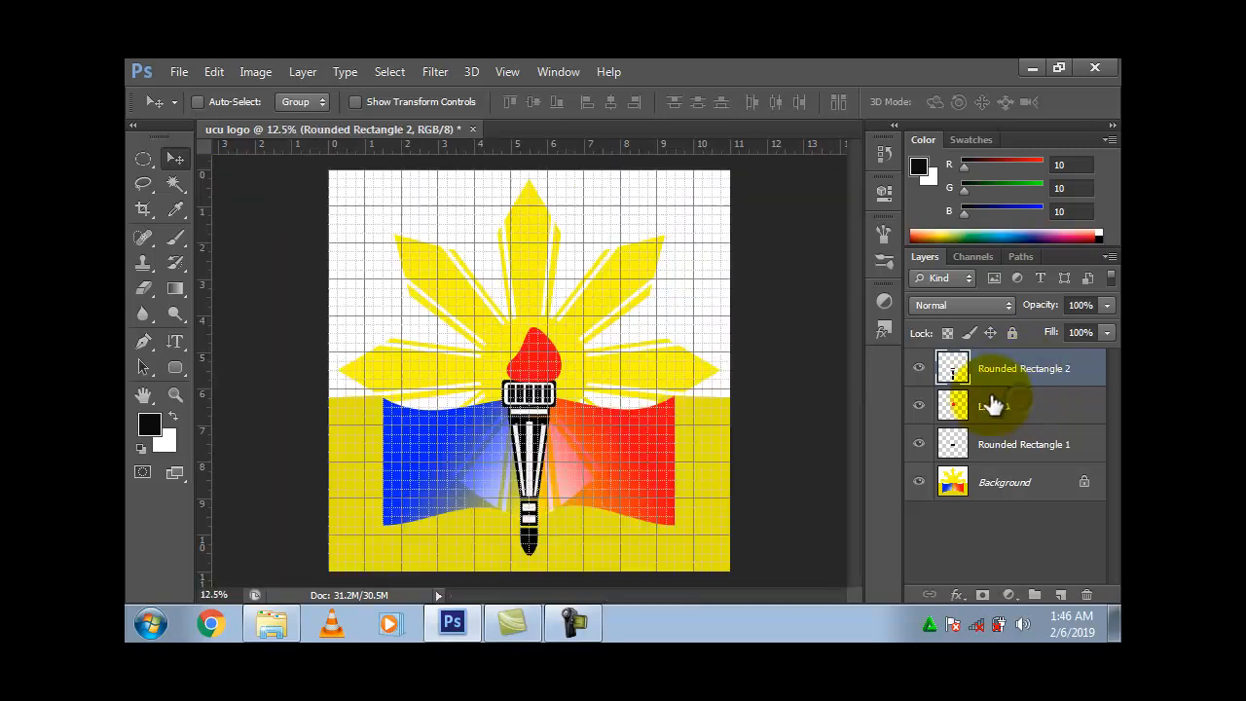
Step: Nudge the flame on Layer 1 left to X 1654 px, centring it over the torch, and apply the transform
click(991, 409)
key(ctrl+t)
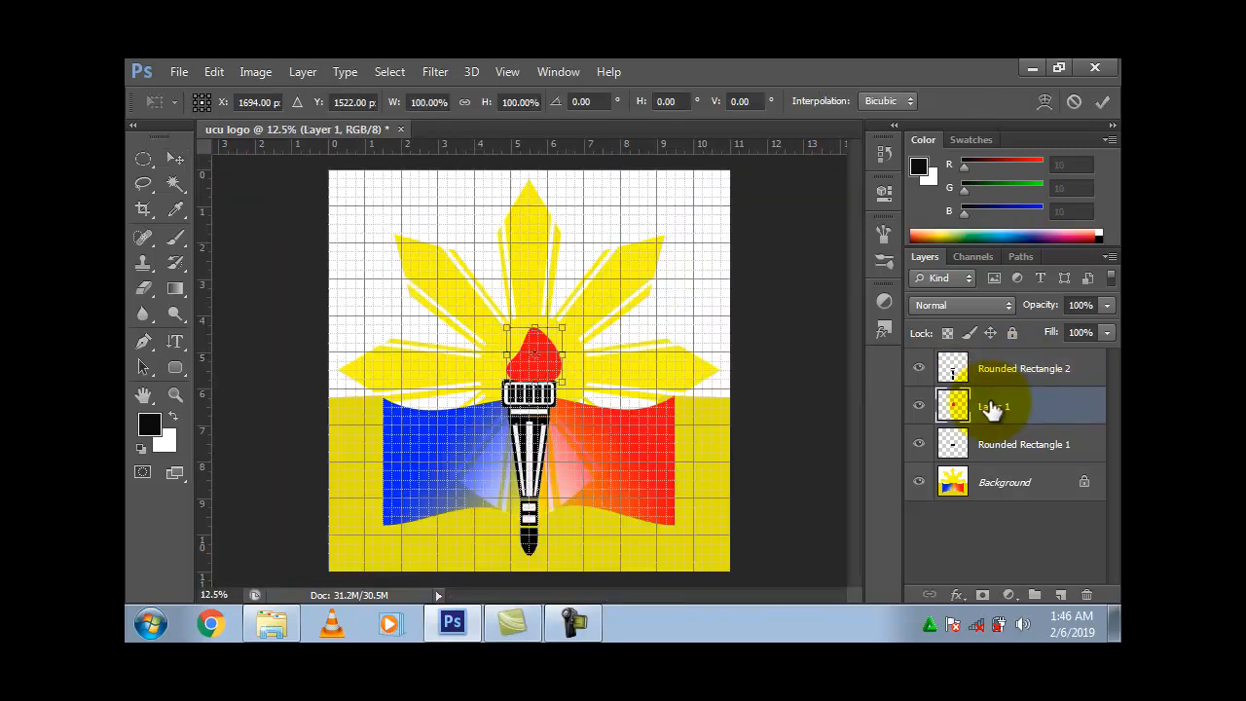
key(Left)
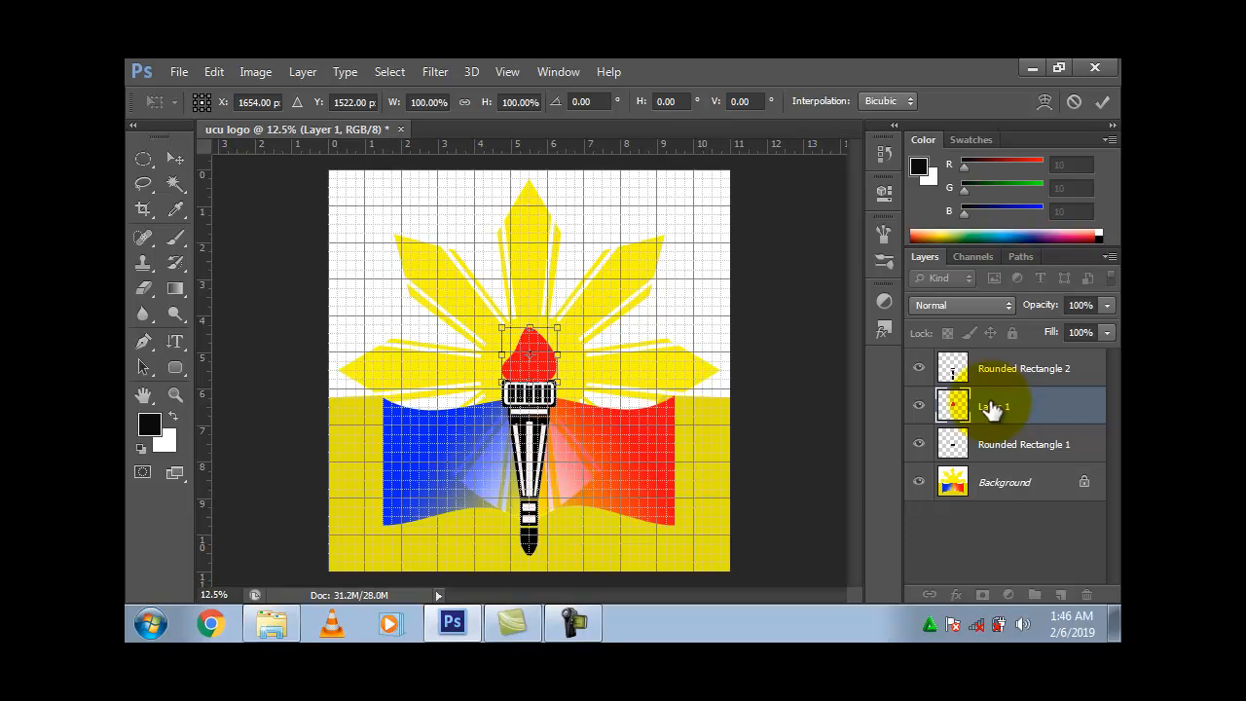
key(Return)
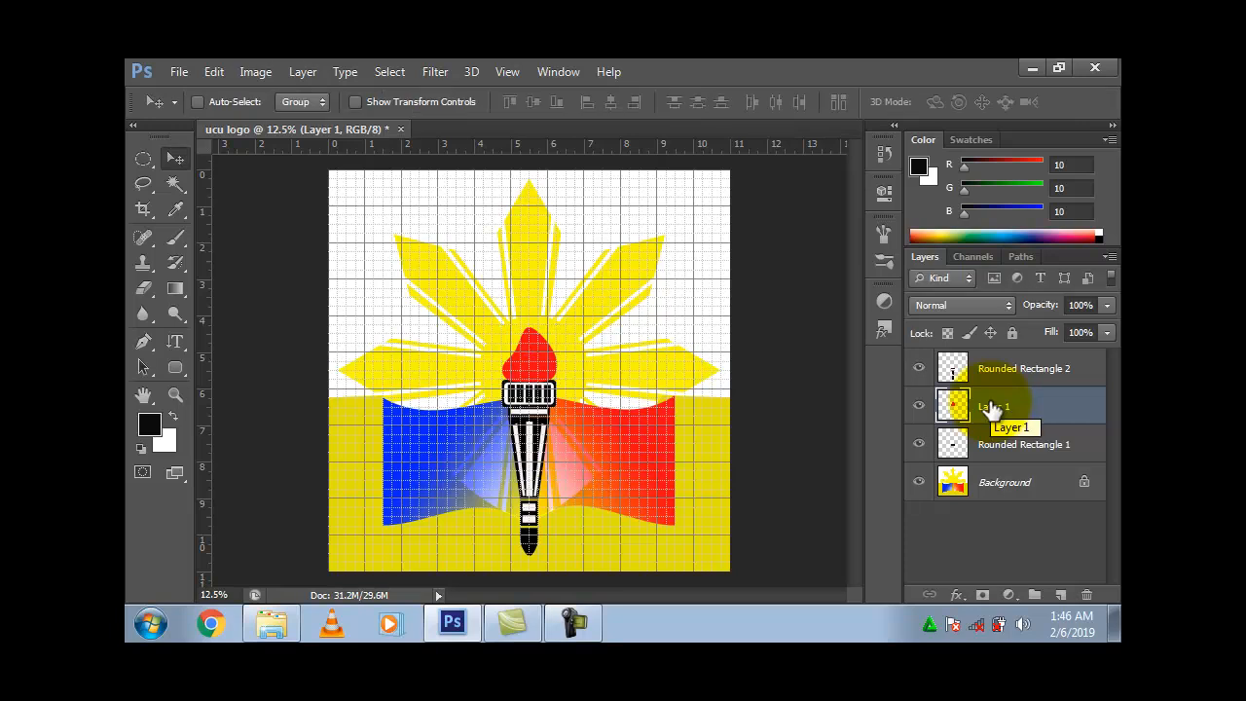
Step: Merge Rounded Rectangle 2, Layer 1, Rounded Rectangle 1 and the Background into a single layer
shift+click(957, 373)
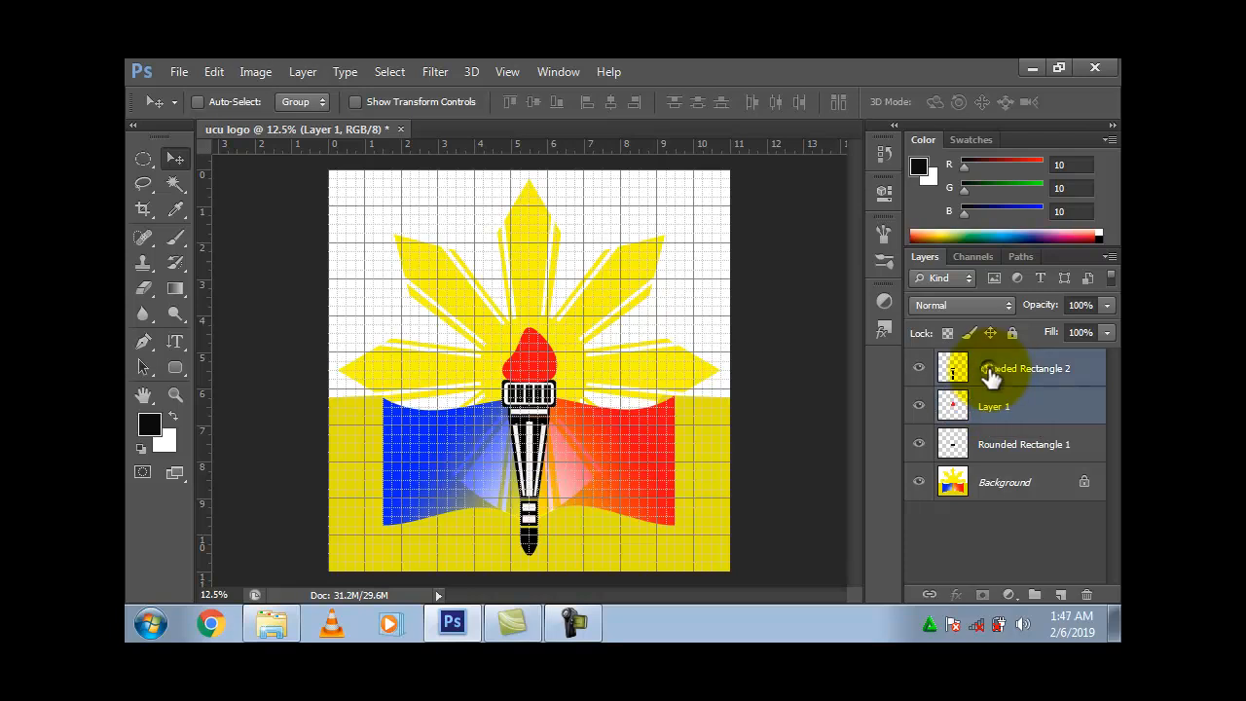
shift+click(1012, 446)
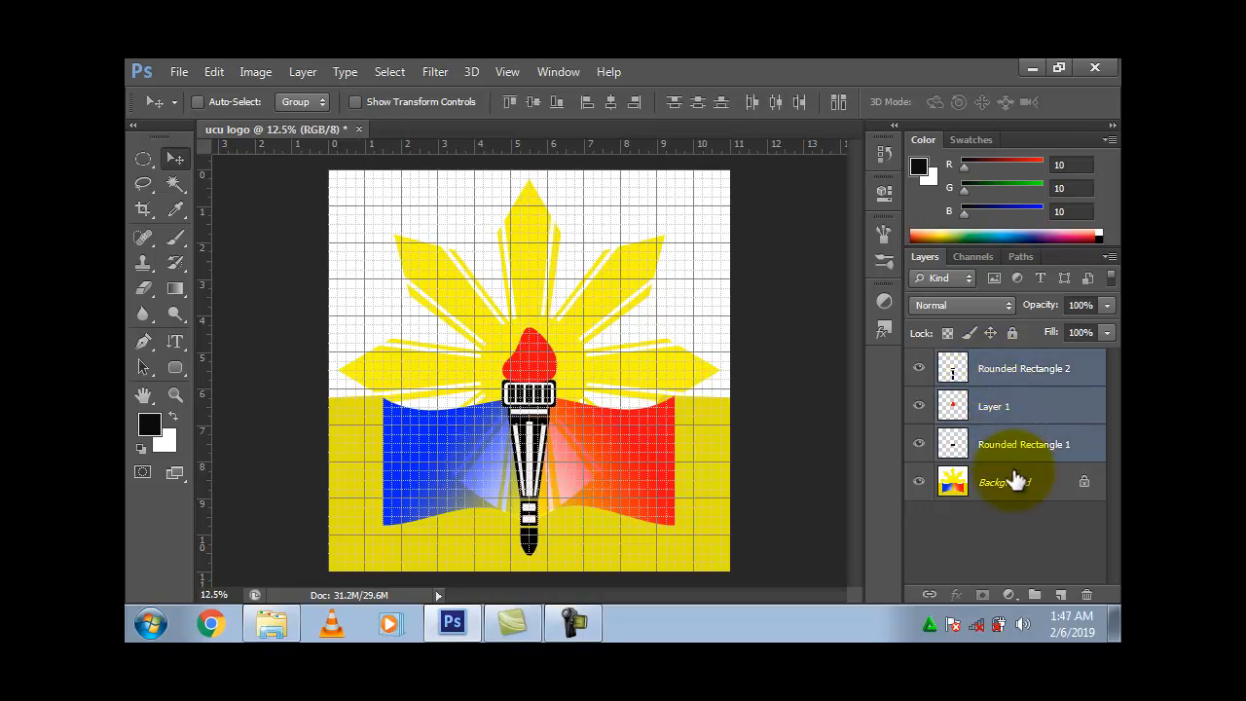
shift+click(1013, 479)
right_click(1012, 472)
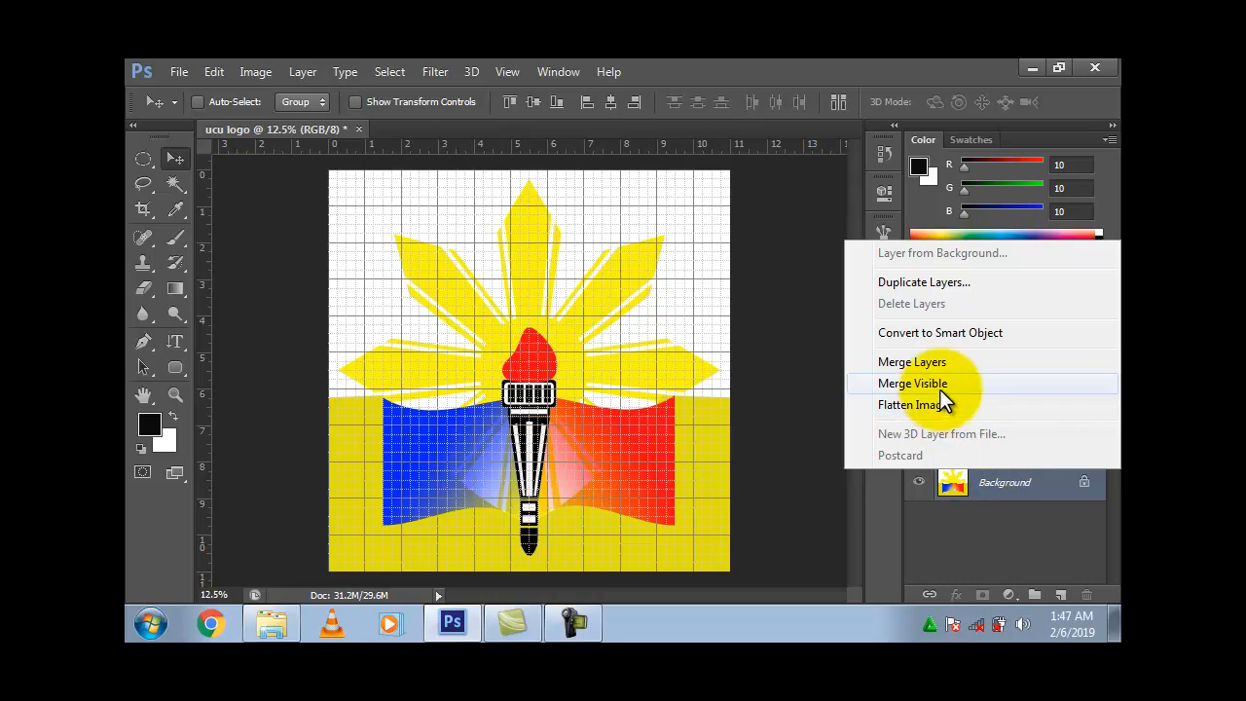
click(915, 363)
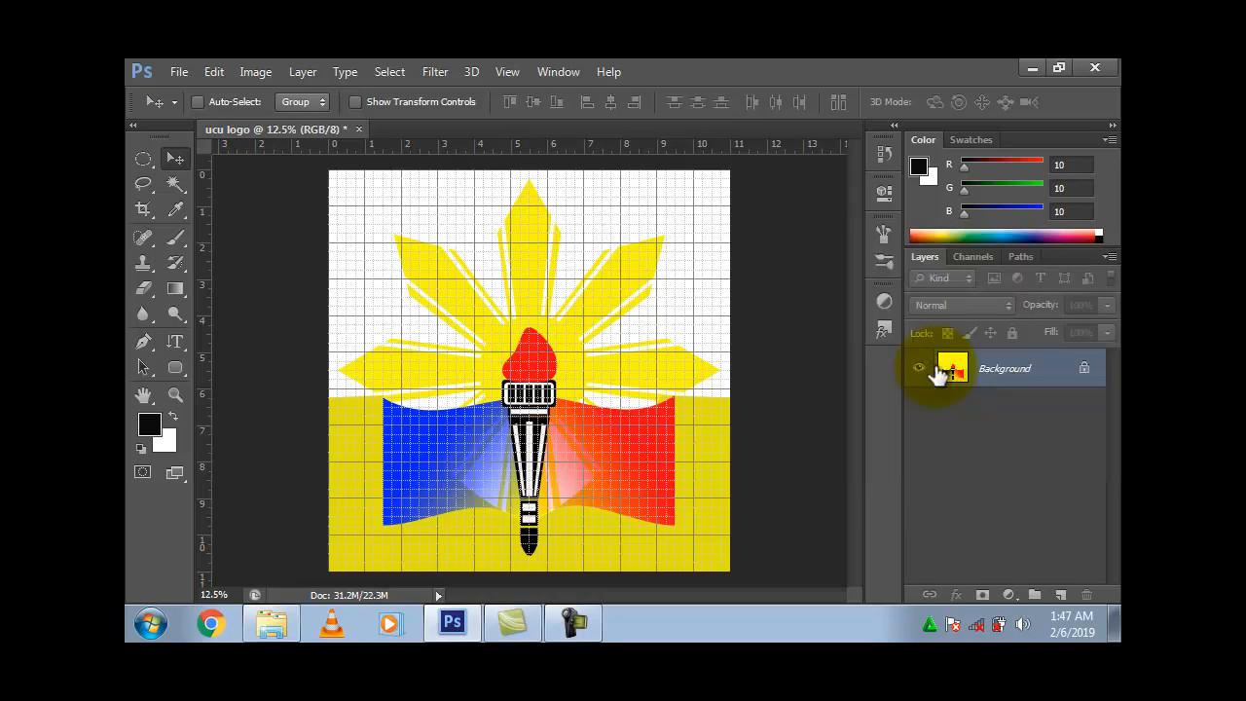
Step: Close the logo document, saving its changes to the Desktop under the file name ucu logo.png with the Photoshop format selected
click(358, 130)
click(539, 292)
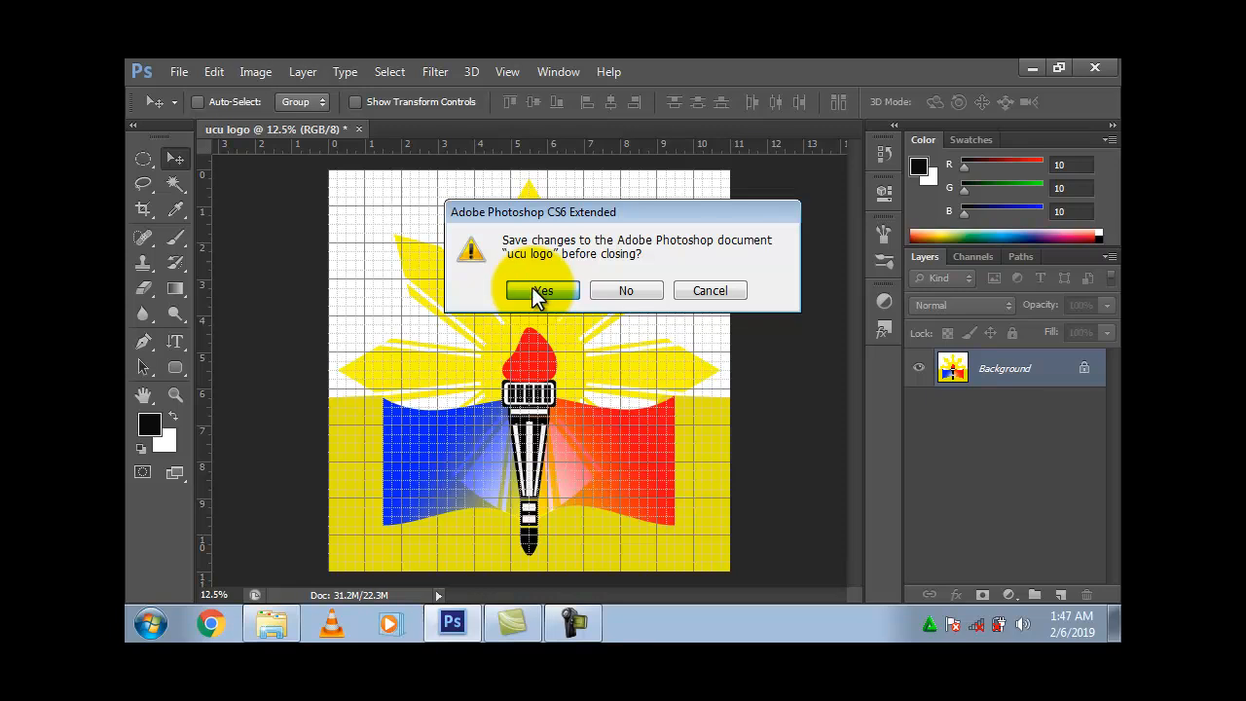
click(538, 298)
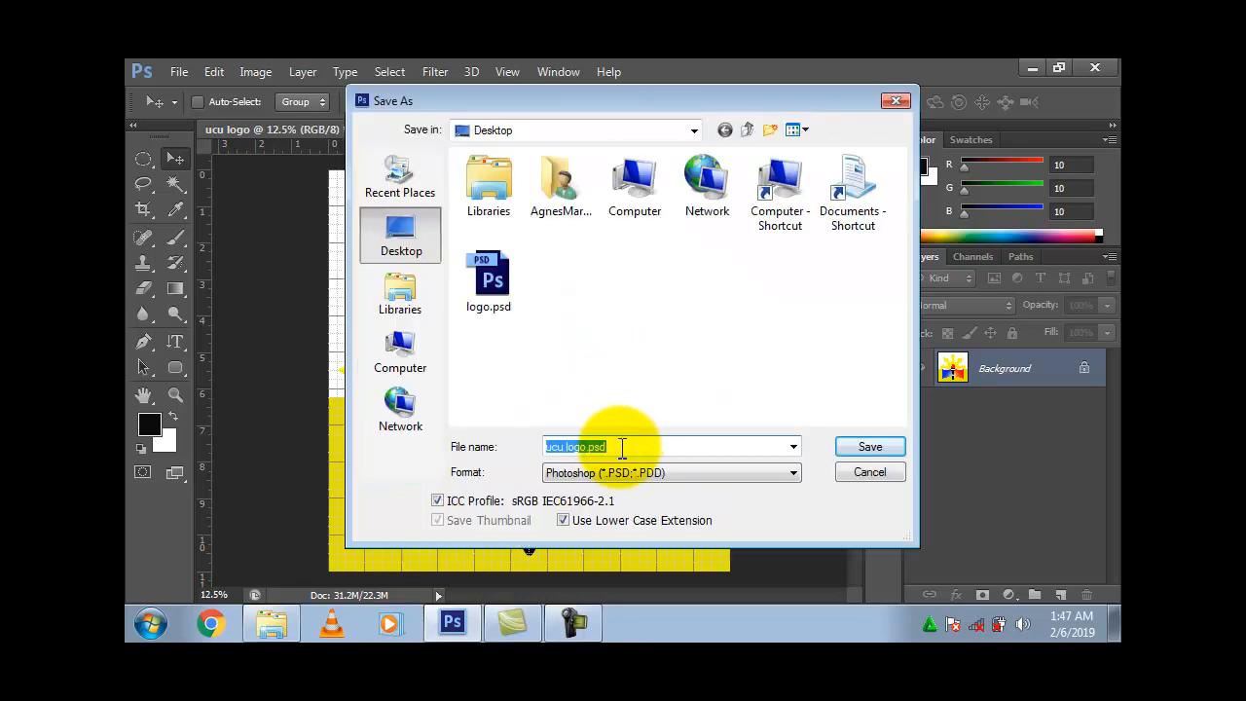
click(621, 447)
key(BackSpace)
key(BackSpace)
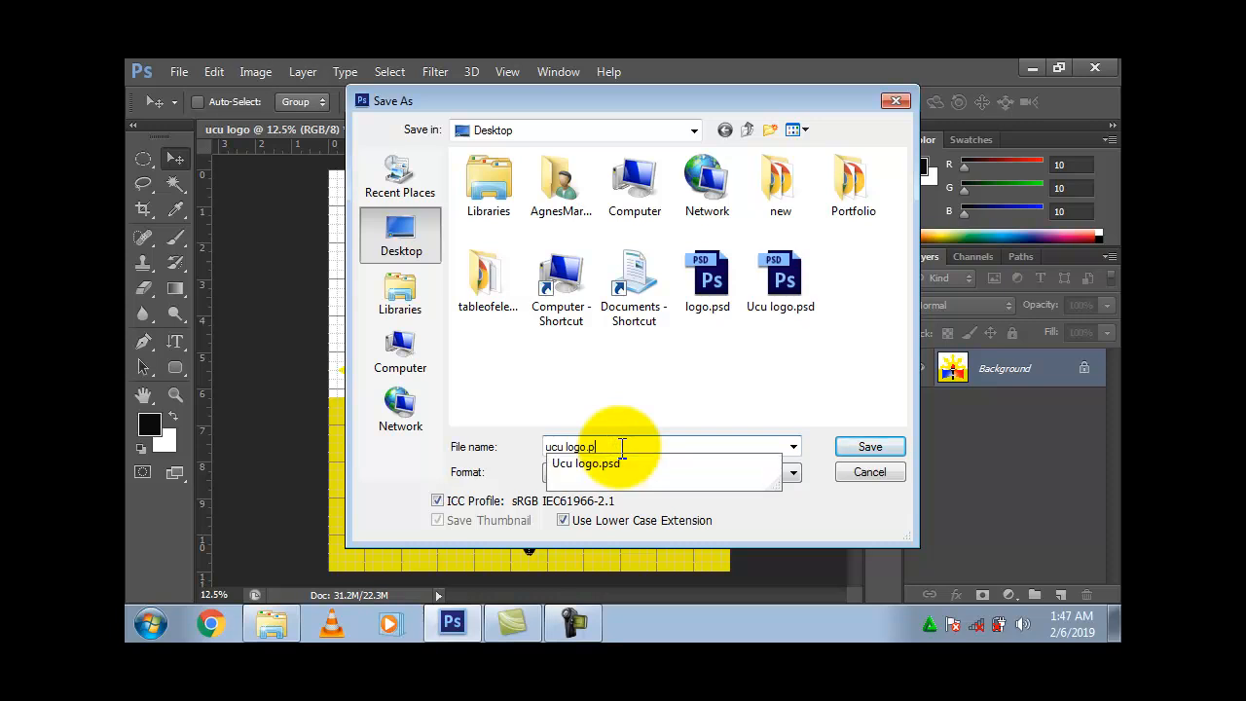
text(ng)
key(ctrl+a)
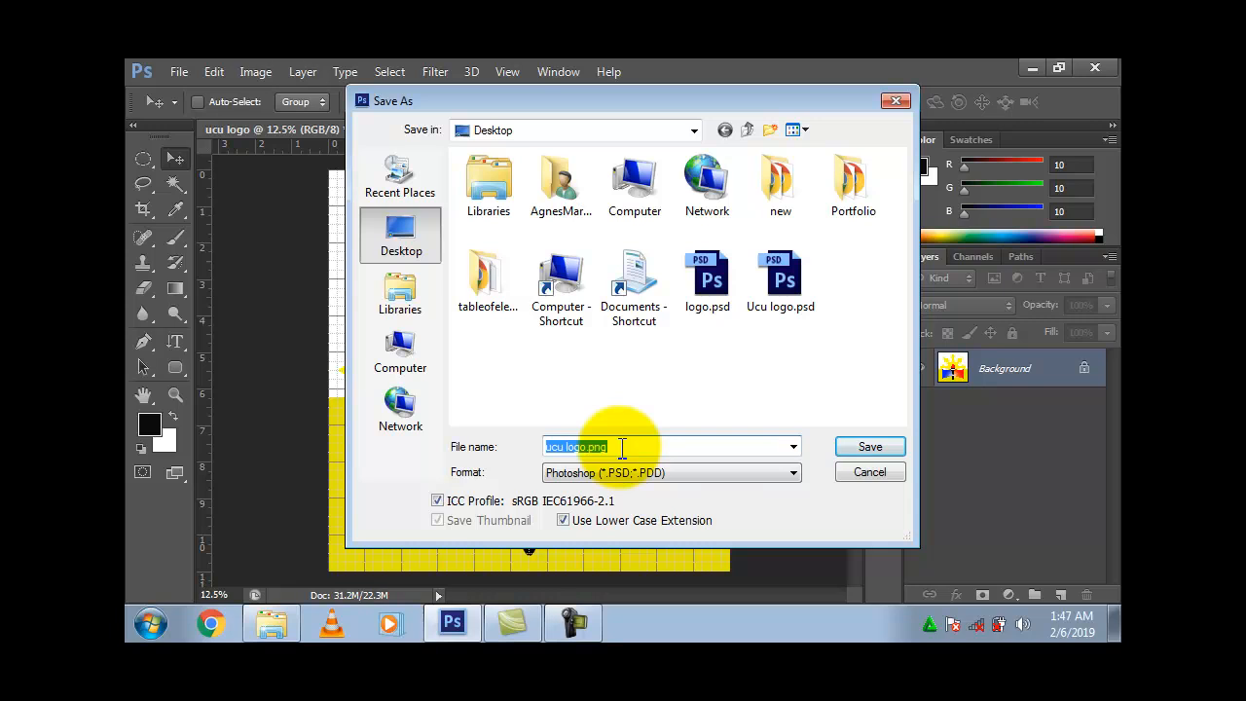
key(Escape)
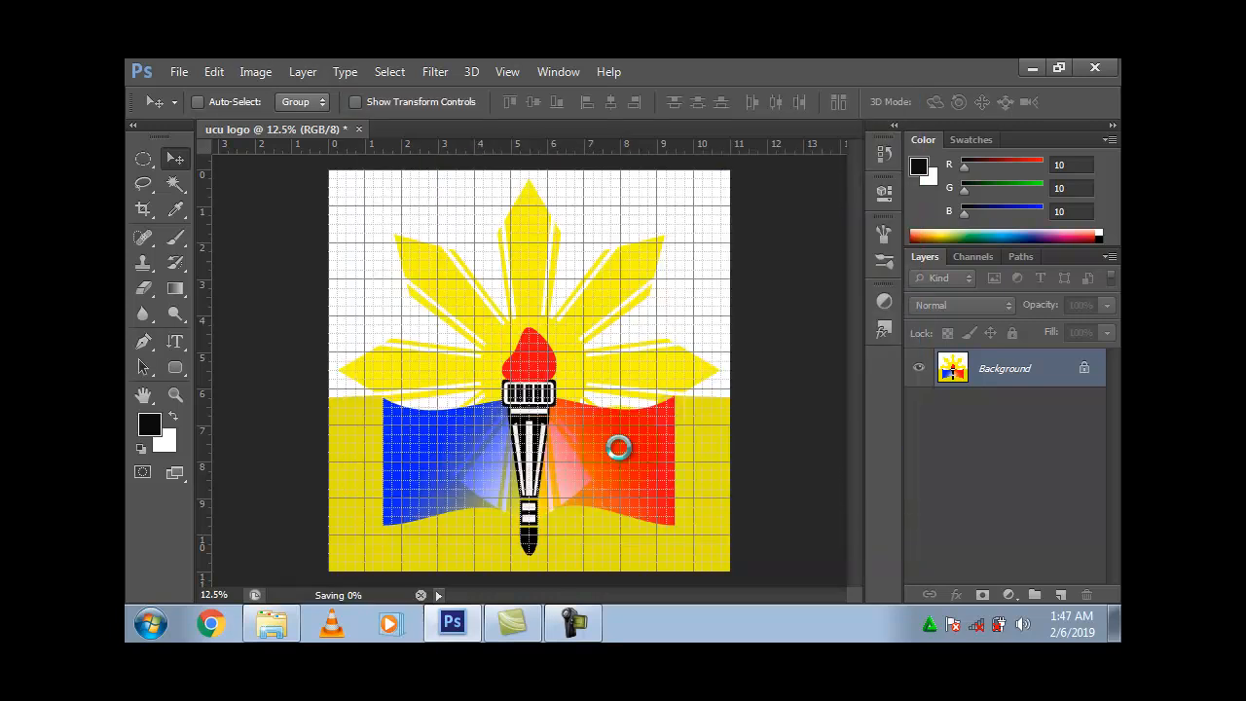